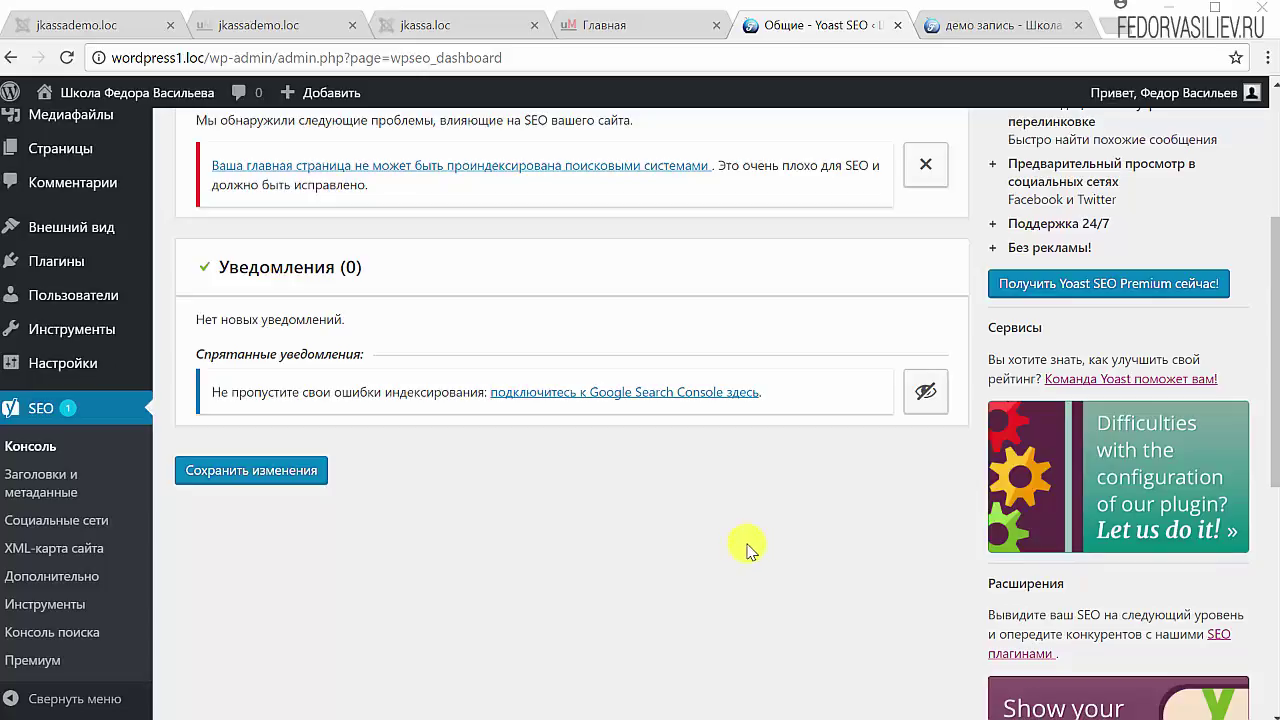
Step: Scroll down the Yoast SEO dashboard toward the Titles & Metadata settings
{"action": "scroll", "coordinate": [656, 549], "scroll_direction": "down", "scroll_amount": 1}
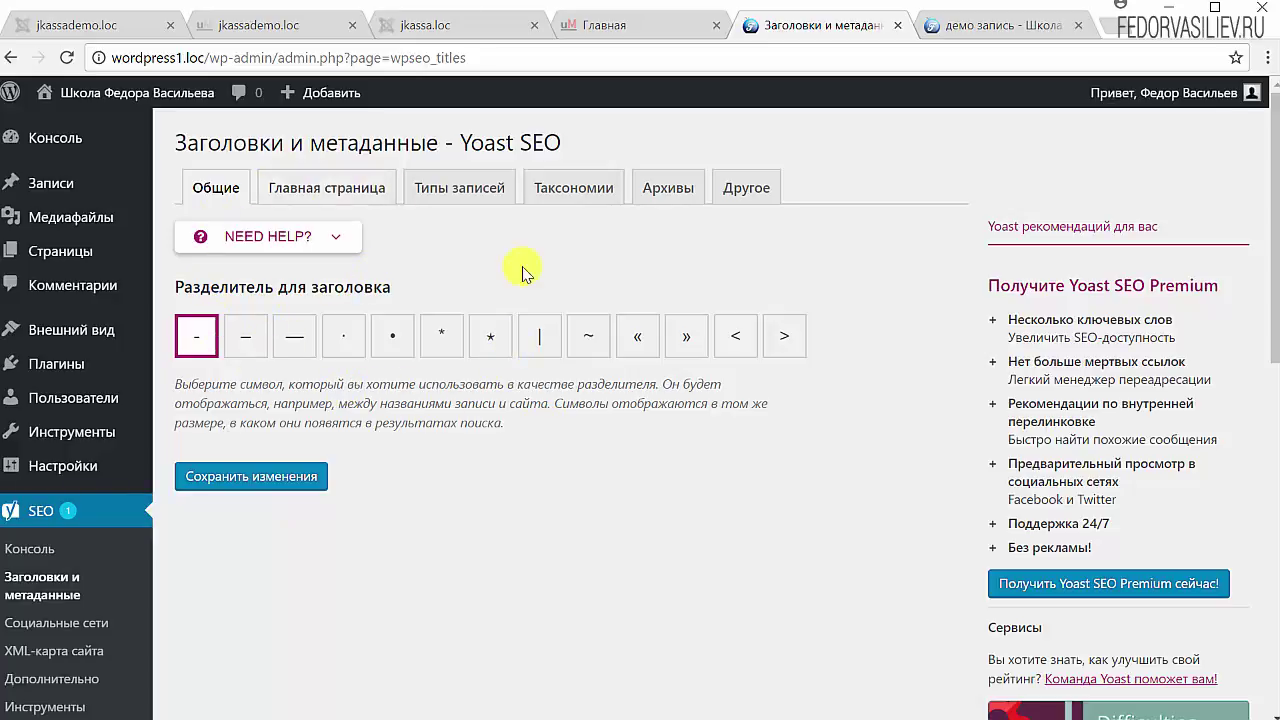
Step: Choose the star (⋆) title separator and look over the demo post page
{"action": "left_click", "coordinate": [489, 345]}
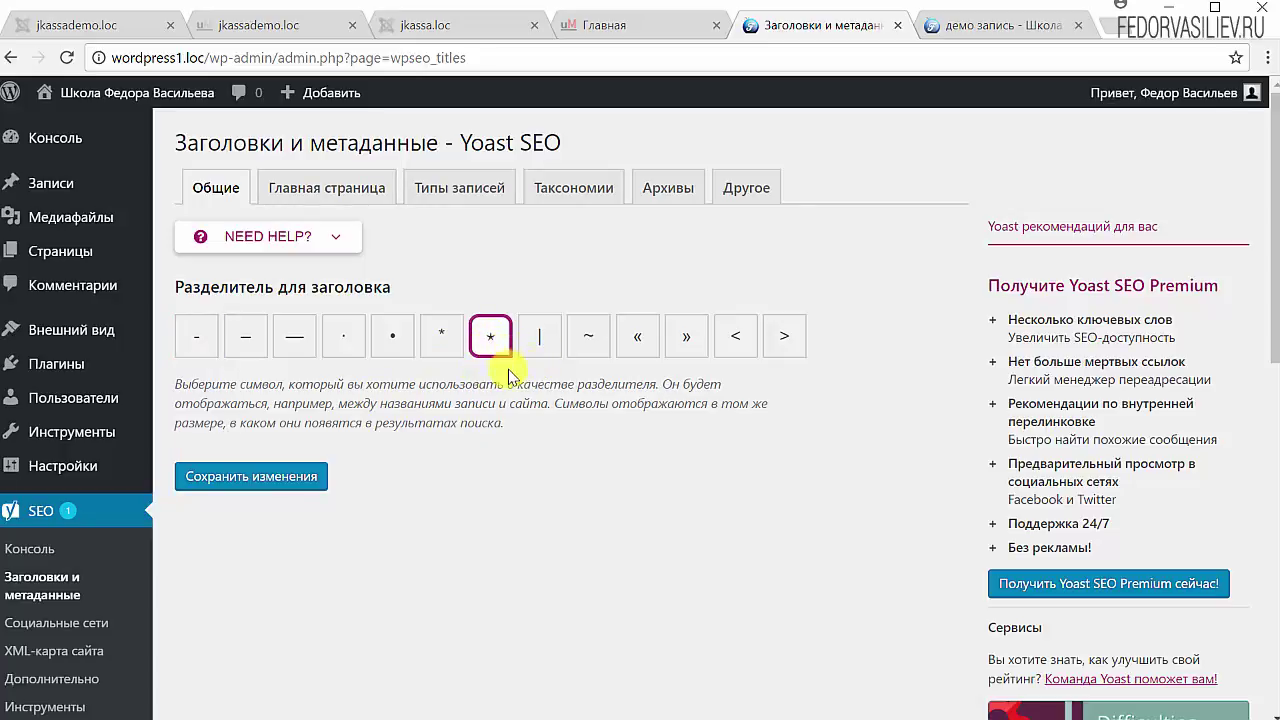
{"action": "left_click", "coordinate": [994, 27]}
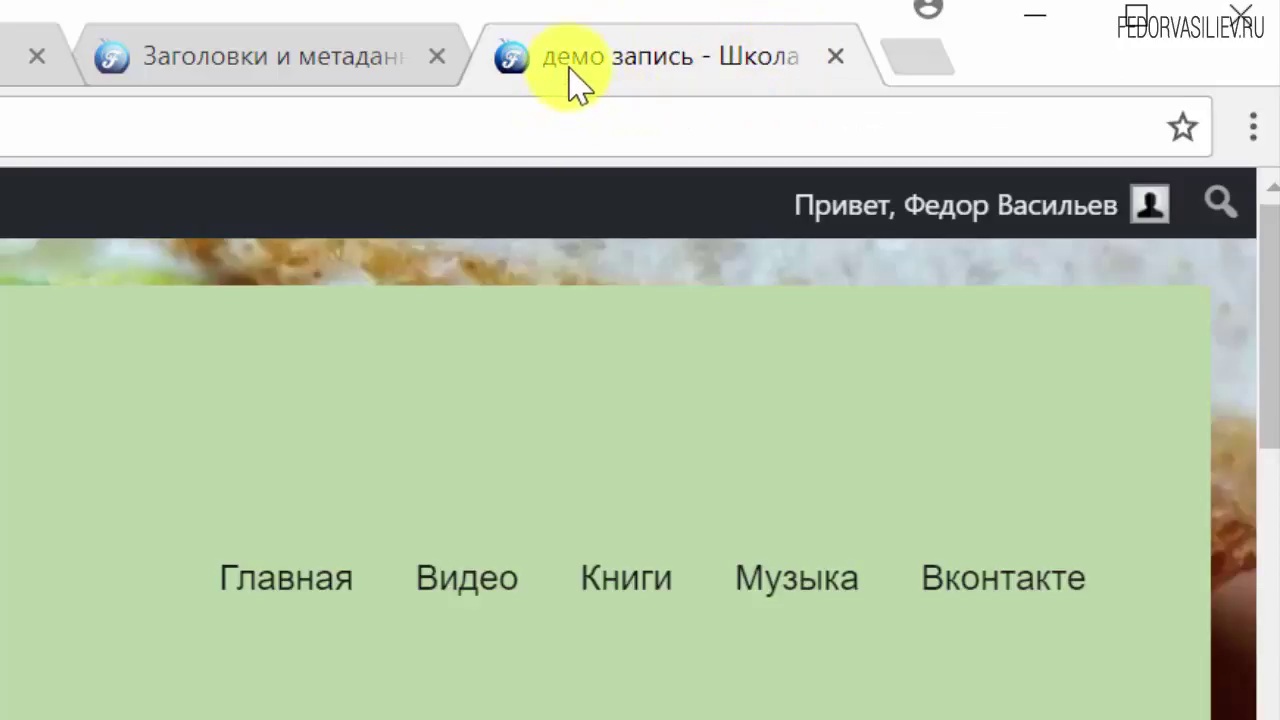
{"action": "scroll", "coordinate": [544, 479], "scroll_direction": "down", "scroll_amount": 5}
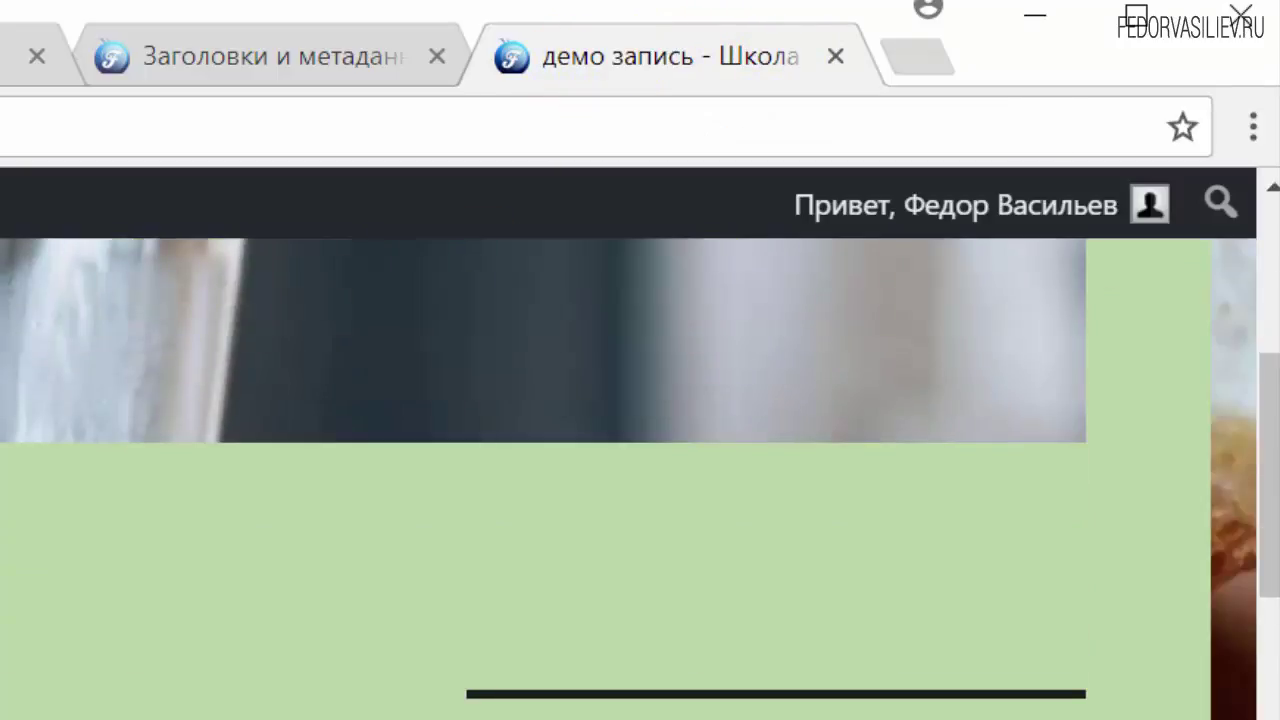
{"action": "scroll", "coordinate": [544, 479], "scroll_direction": "down", "scroll_amount": 3}
{"action": "scroll", "coordinate": [544, 479], "scroll_direction": "up", "scroll_amount": 5}
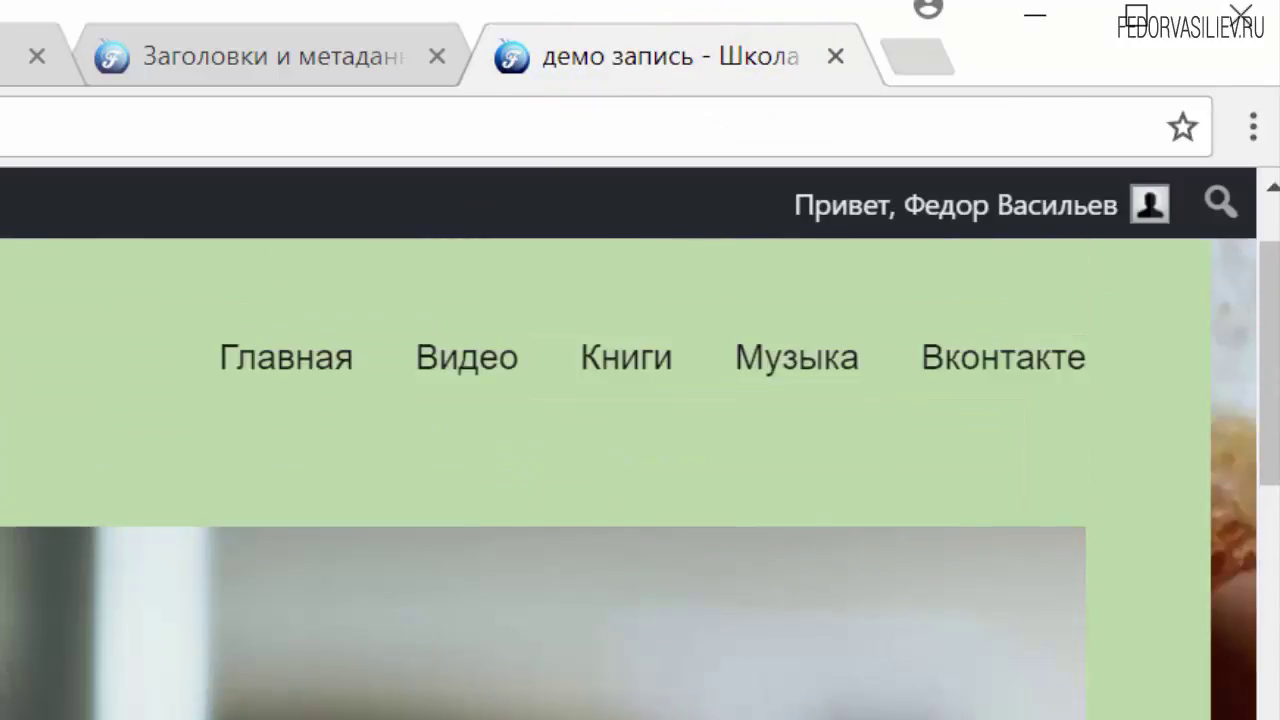
{"action": "scroll", "coordinate": [480, 271], "scroll_direction": "up", "scroll_amount": 2}
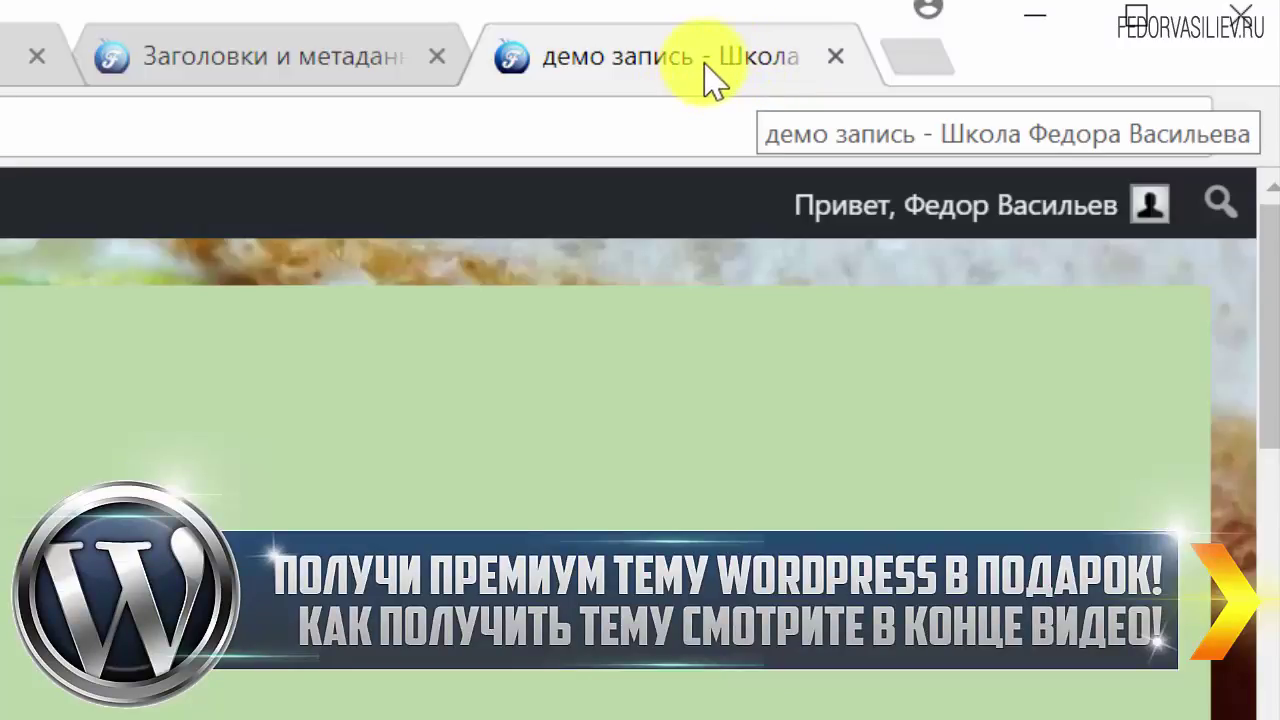
Step: Save the star separator, verify it on the reloaded demo post, and show the Homepage templates
{"action": "left_click", "coordinate": [318, 75]}
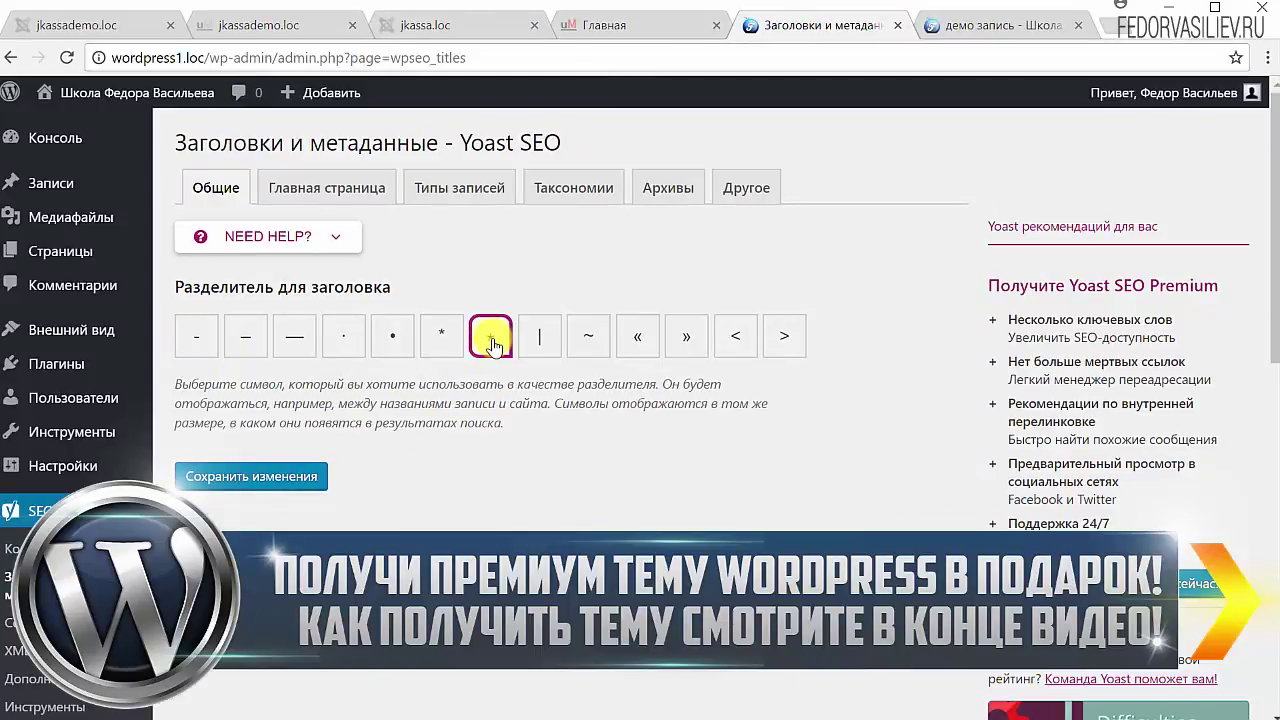
{"action": "left_click", "coordinate": [270, 490]}
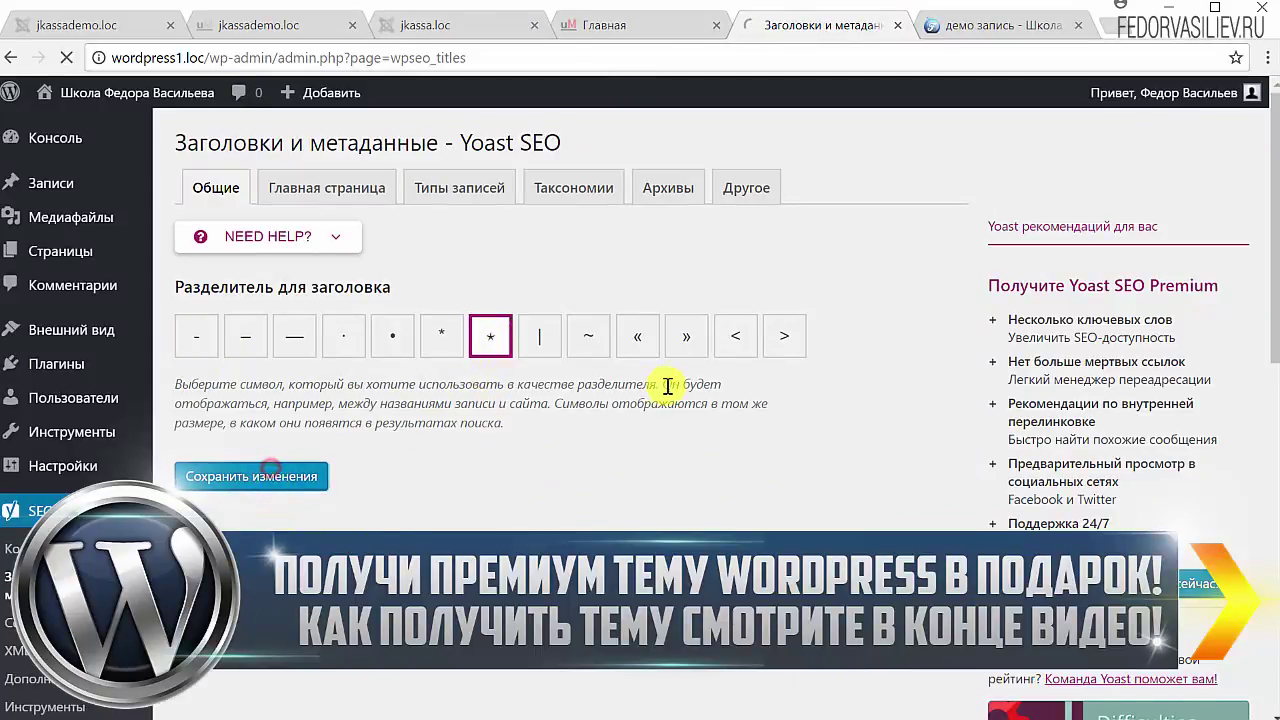
{"action": "left_click", "coordinate": [993, 30]}
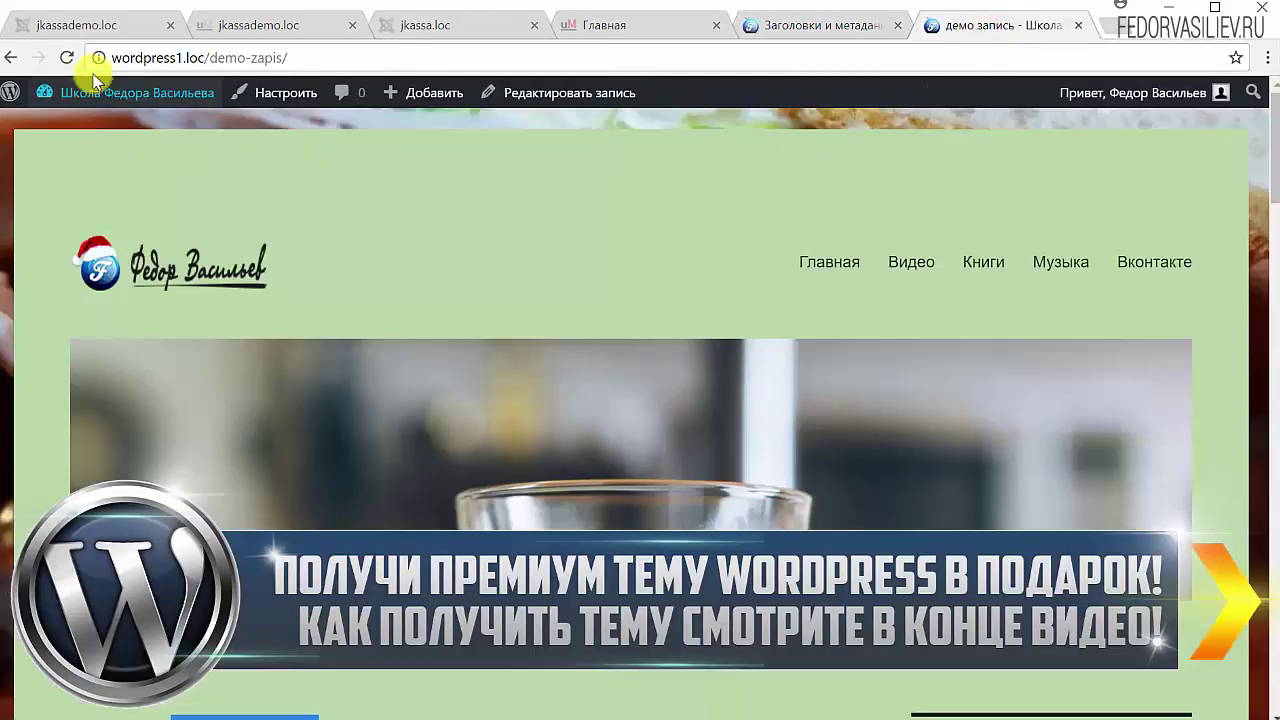
{"action": "left_click", "coordinate": [68, 58]}
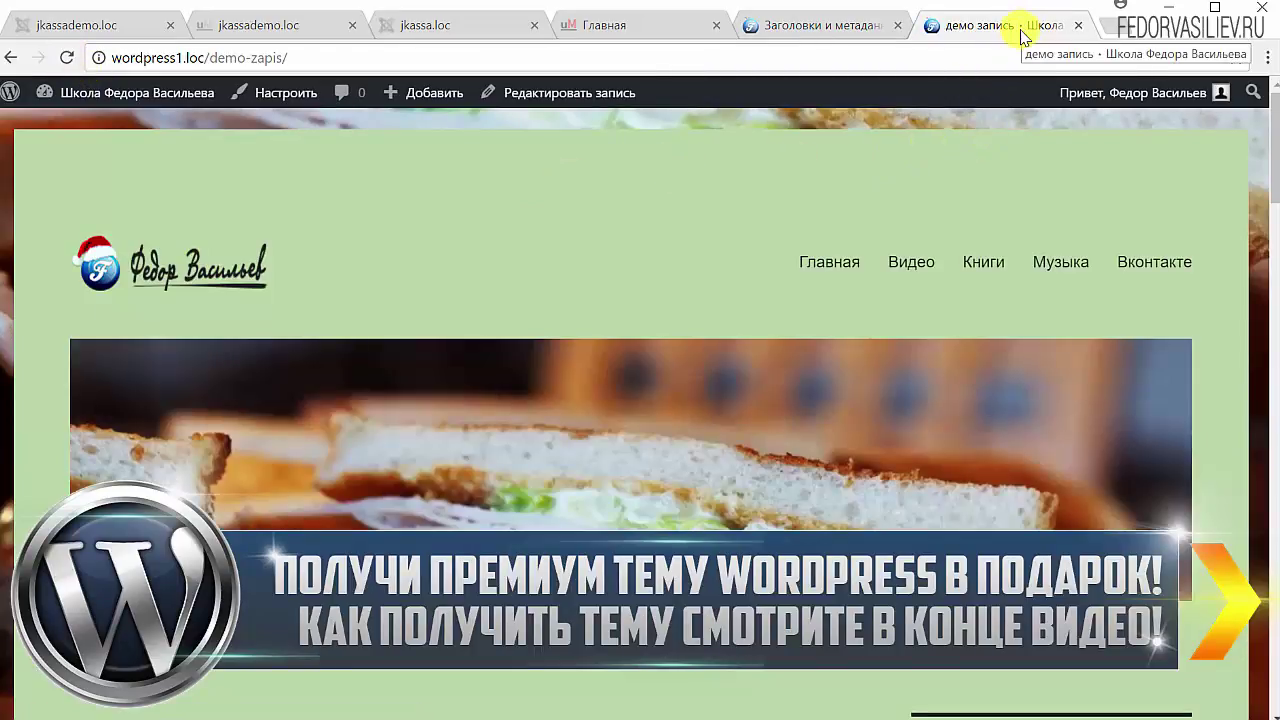
{"action": "left_click", "coordinate": [815, 25]}
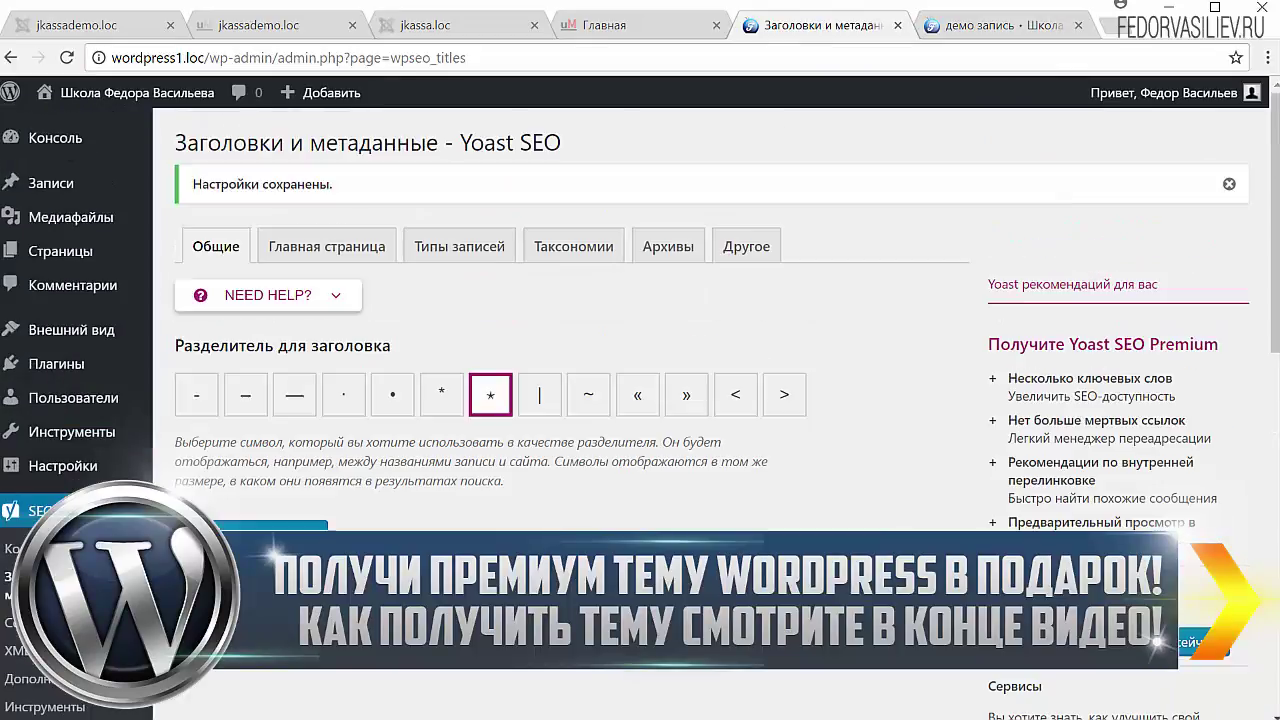
{"action": "left_click", "coordinate": [352, 259]}
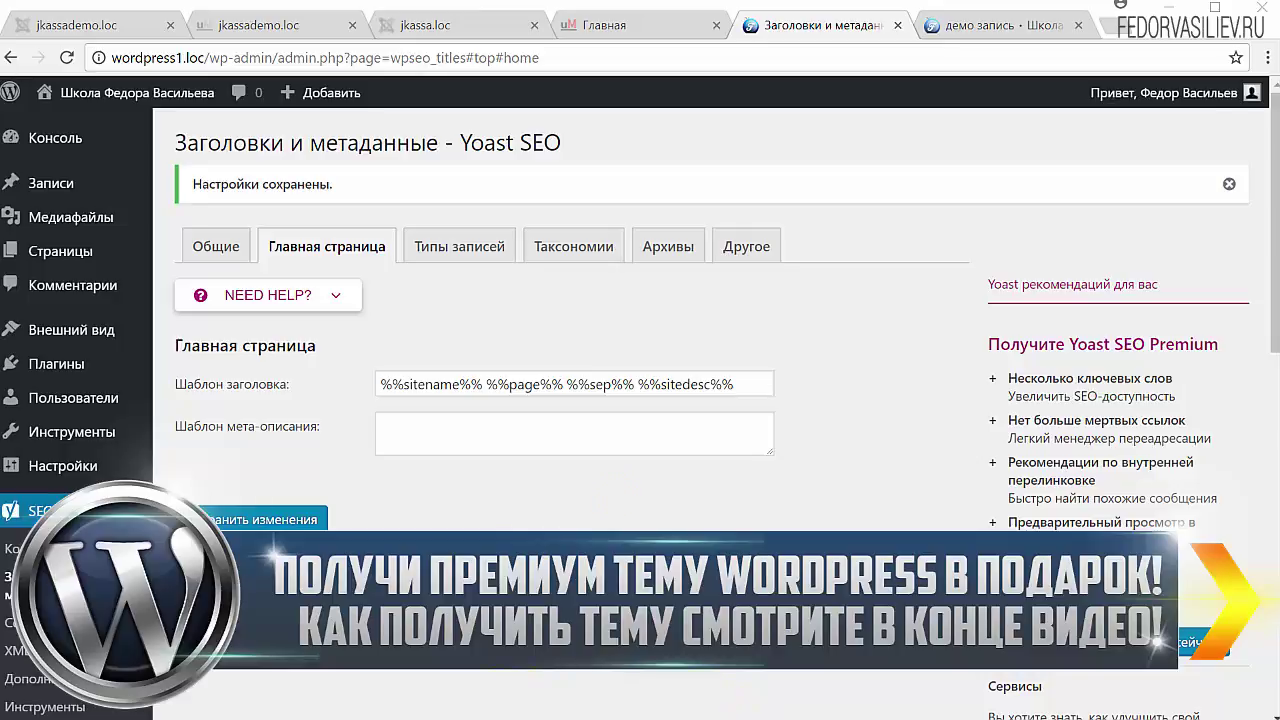
Step: Highlight each homepage title variable in turn: %%sitename%%, %%page%%, %%sep%%, %%sitedesc%%
{"action": "left_click_drag", "start_coordinate": [745, 382], "coordinate": [355, 396]}
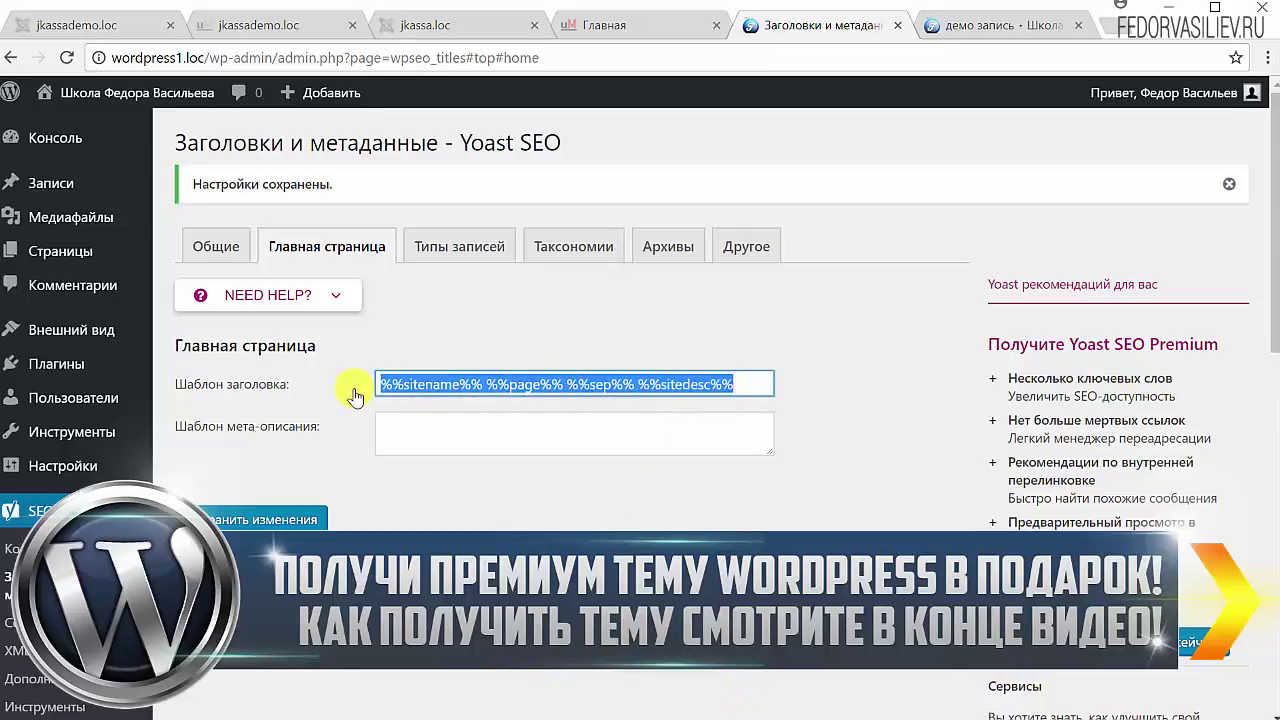
{"action": "left_click", "coordinate": [496, 385]}
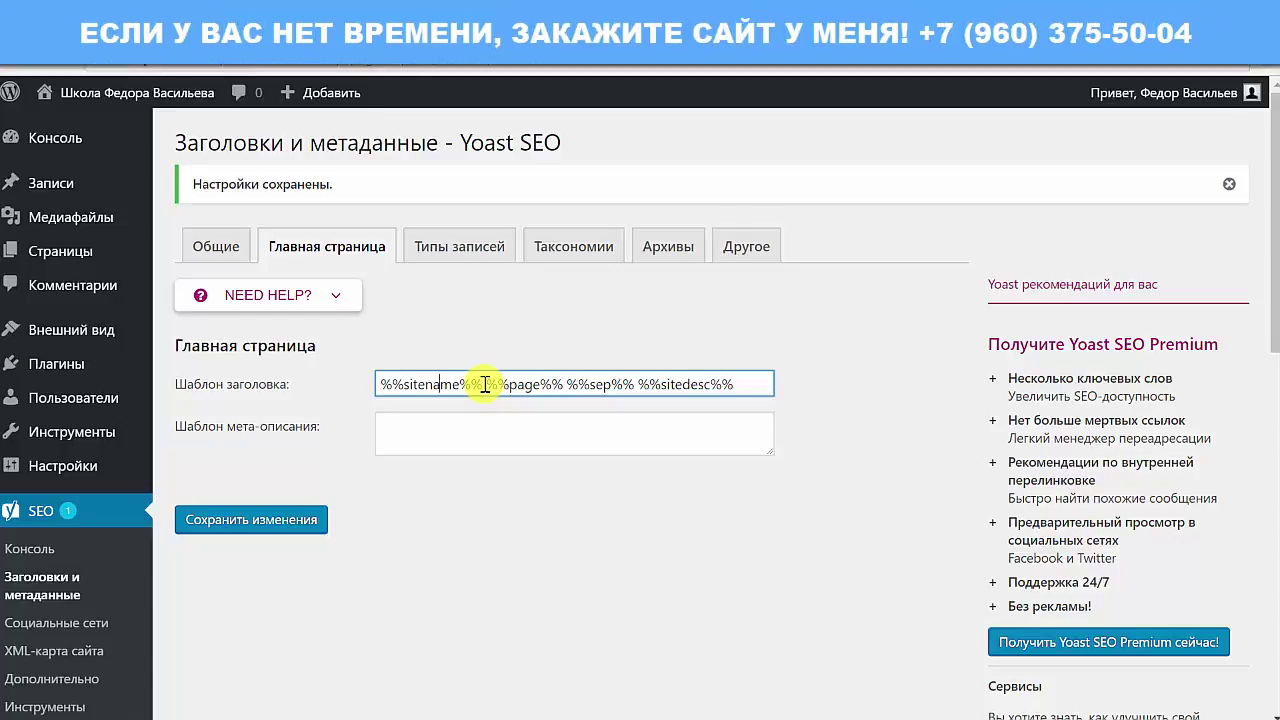
{"action": "left_click_drag", "start_coordinate": [482, 385], "coordinate": [379, 385]}
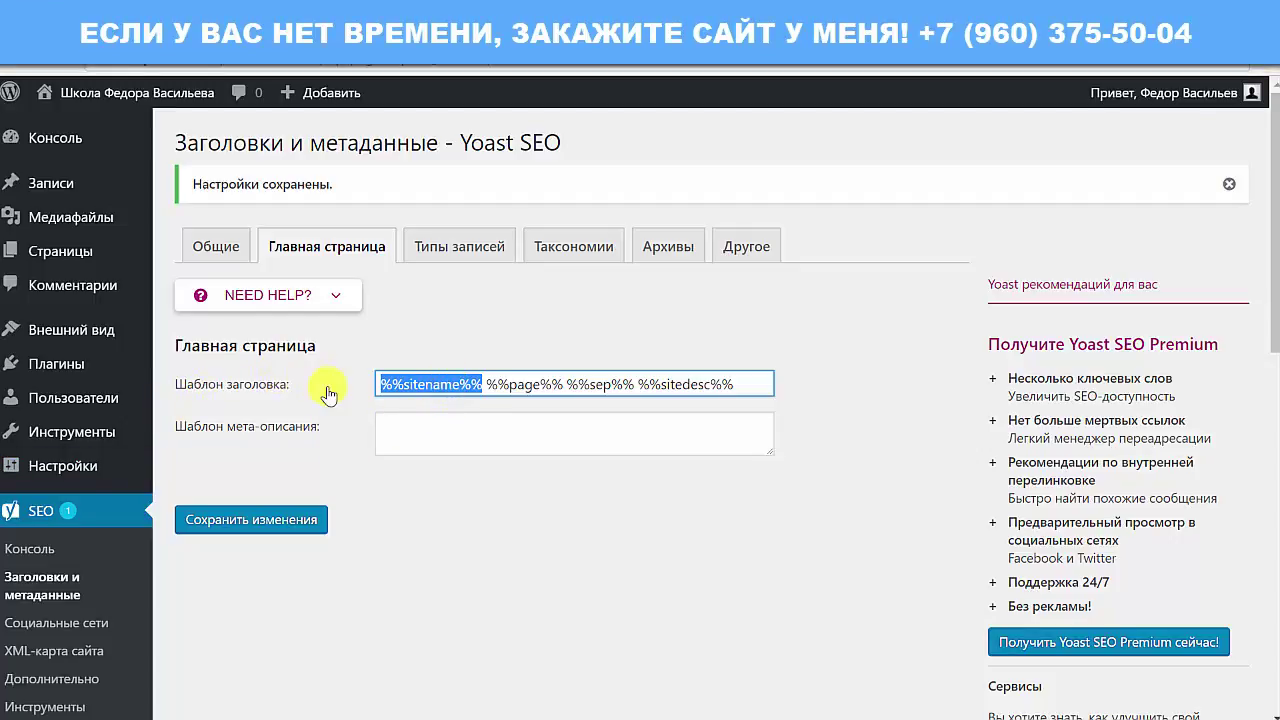
{"action": "left_click_drag", "start_coordinate": [551, 384], "coordinate": [484, 384]}
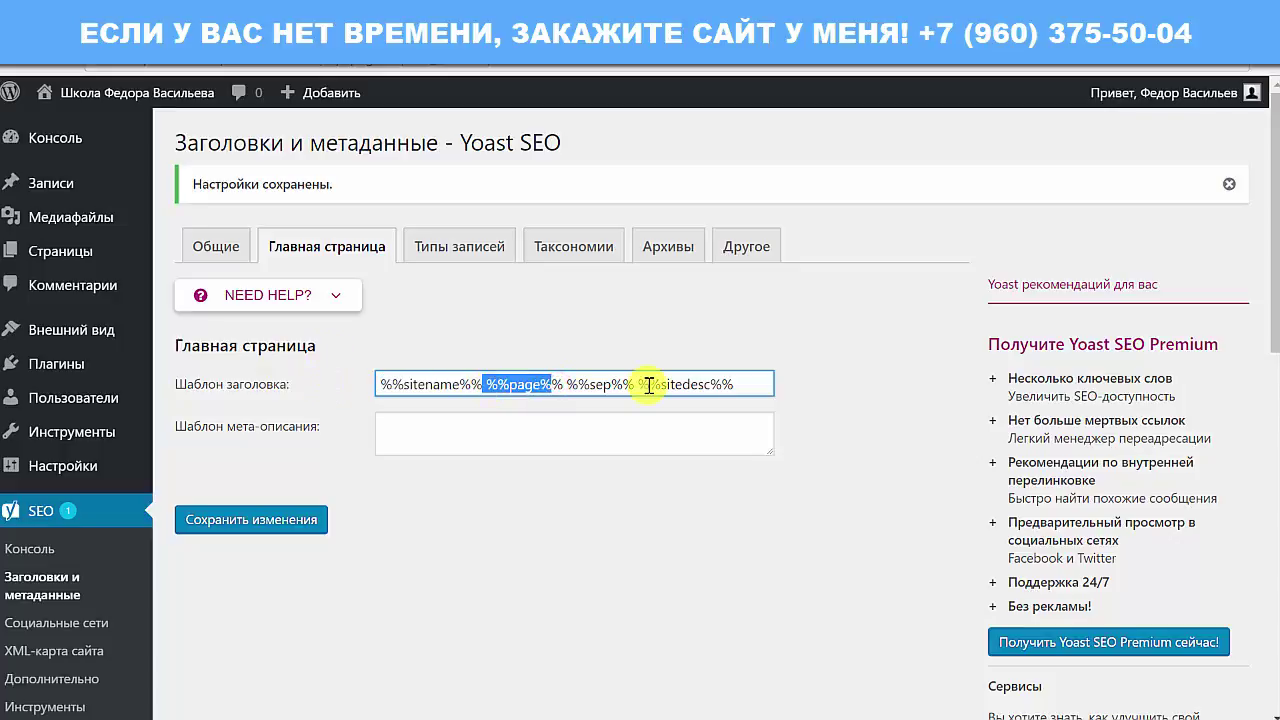
{"action": "left_click_drag", "start_coordinate": [632, 384], "coordinate": [571, 384]}
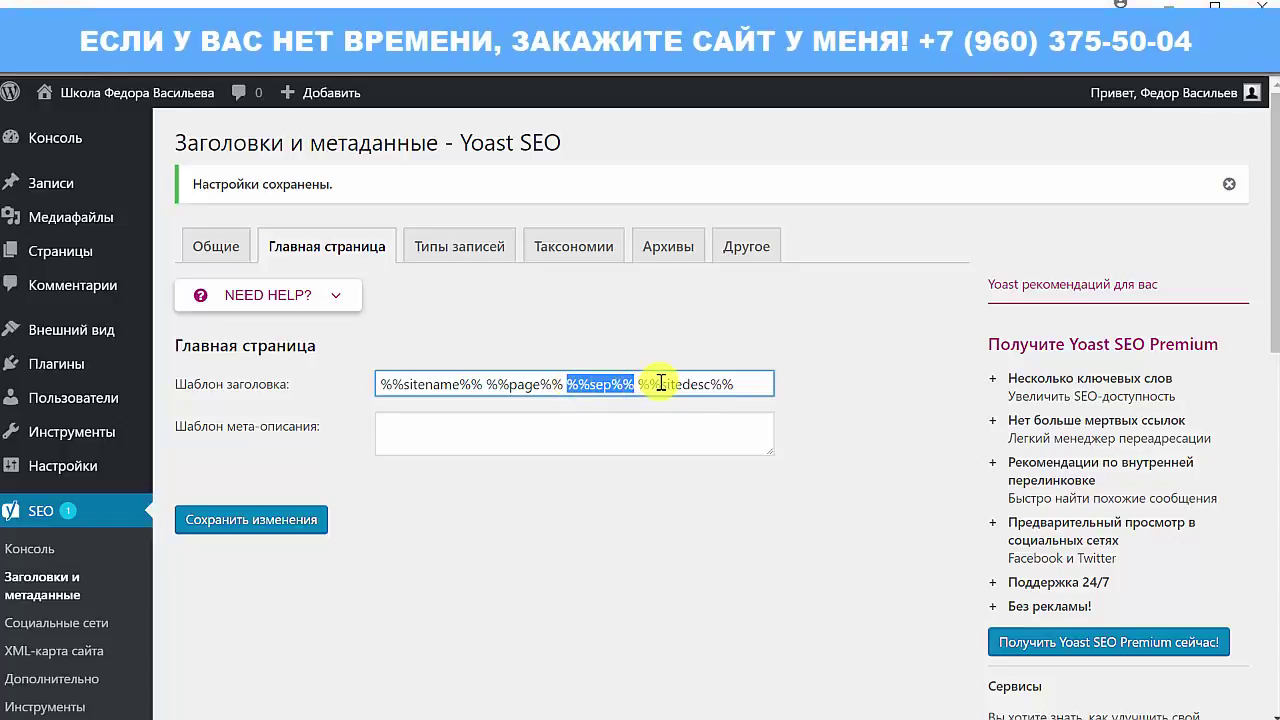
{"action": "left_click_drag", "start_coordinate": [753, 378], "coordinate": [648, 384]}
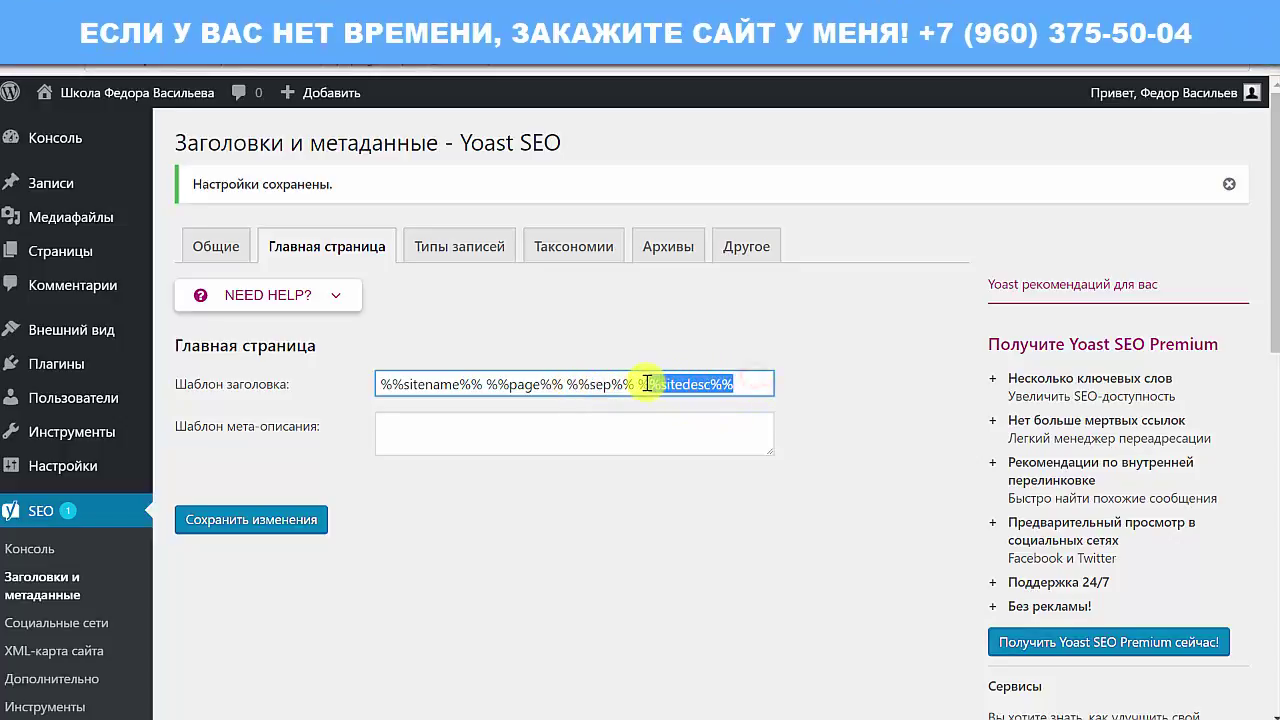
Step: Highlight the page, separator and description variables together, then view the demo post page
{"action": "left_click", "coordinate": [560, 384]}
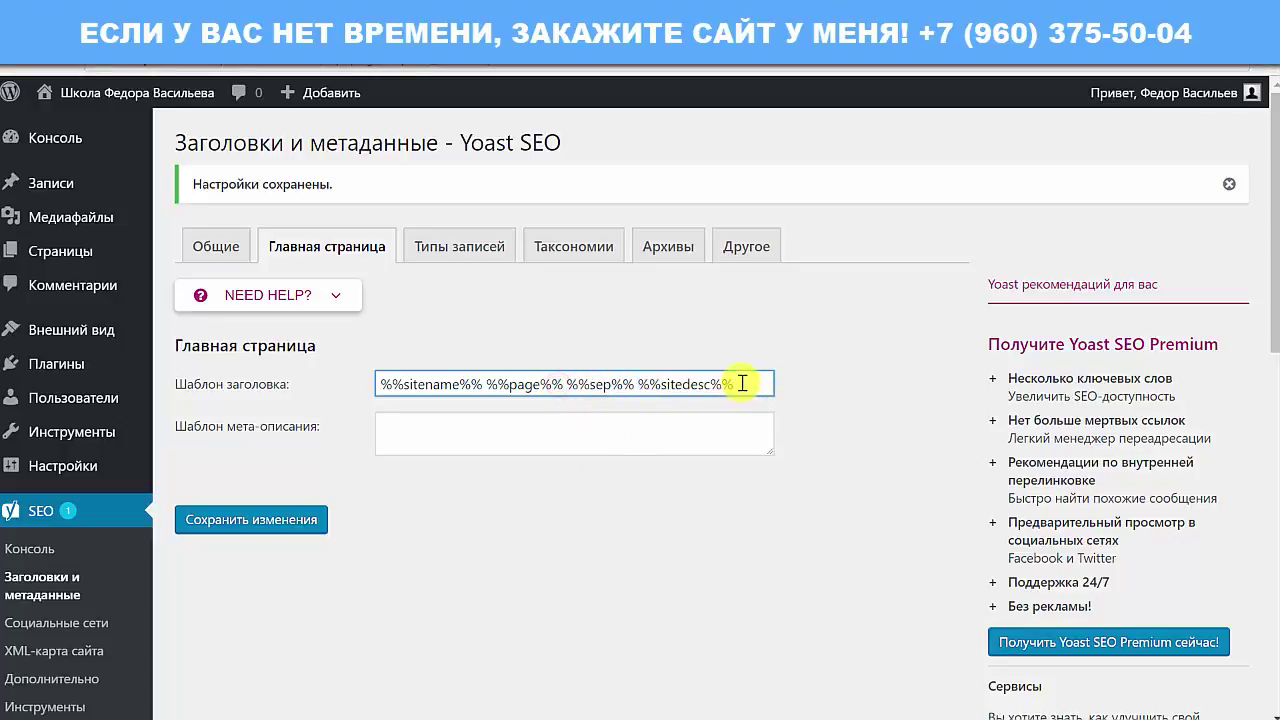
{"action": "left_click_drag", "start_coordinate": [741, 383], "coordinate": [320, 428]}
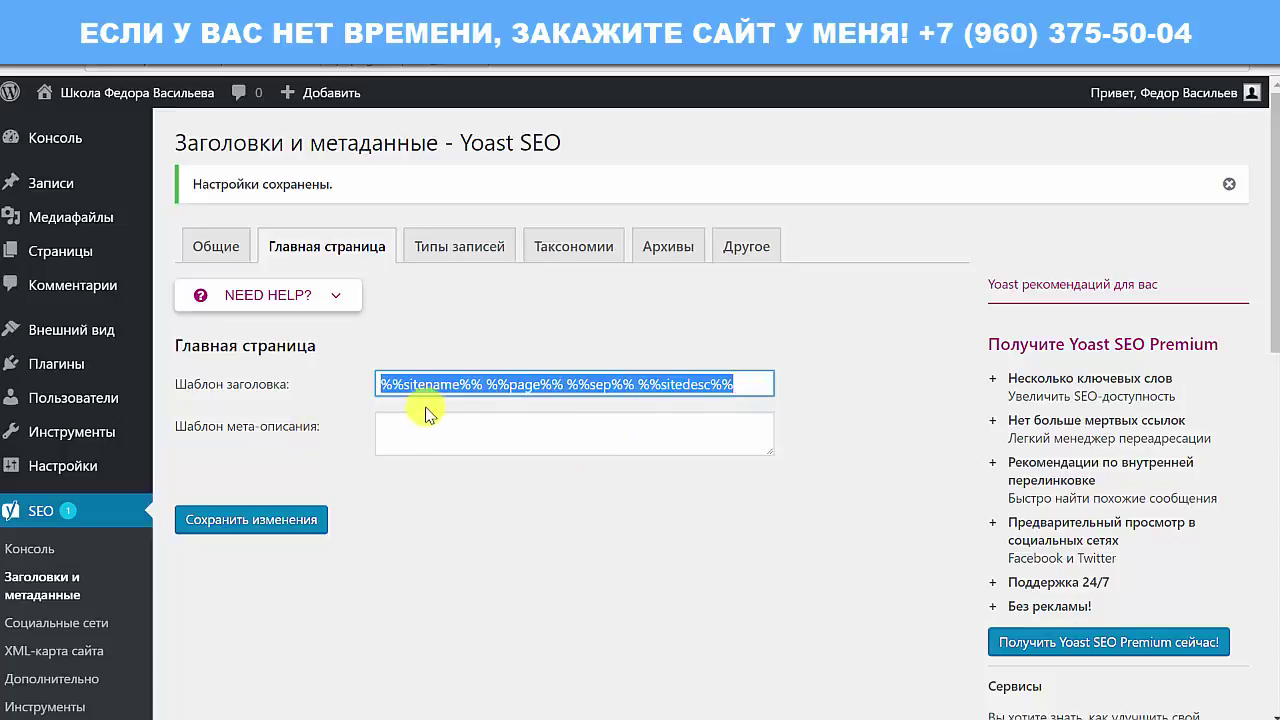
{"action": "left_click", "coordinate": [511, 384]}
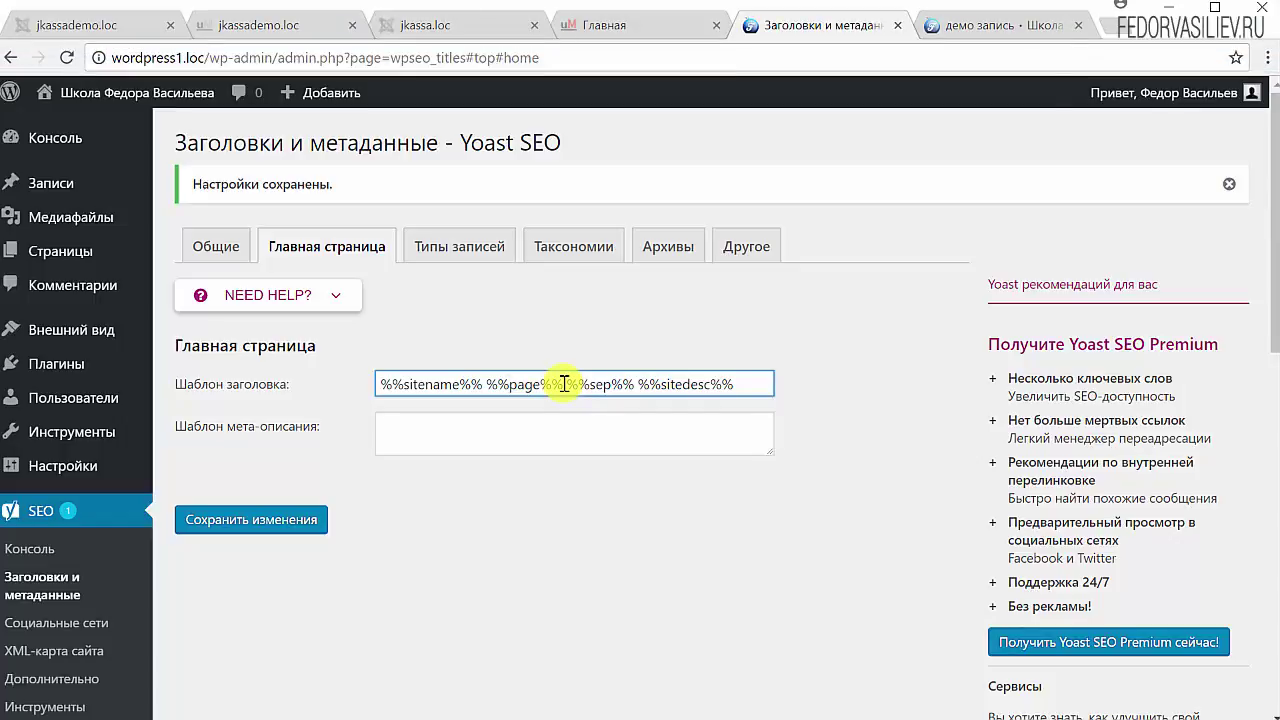
{"action": "left_click", "coordinate": [988, 26]}
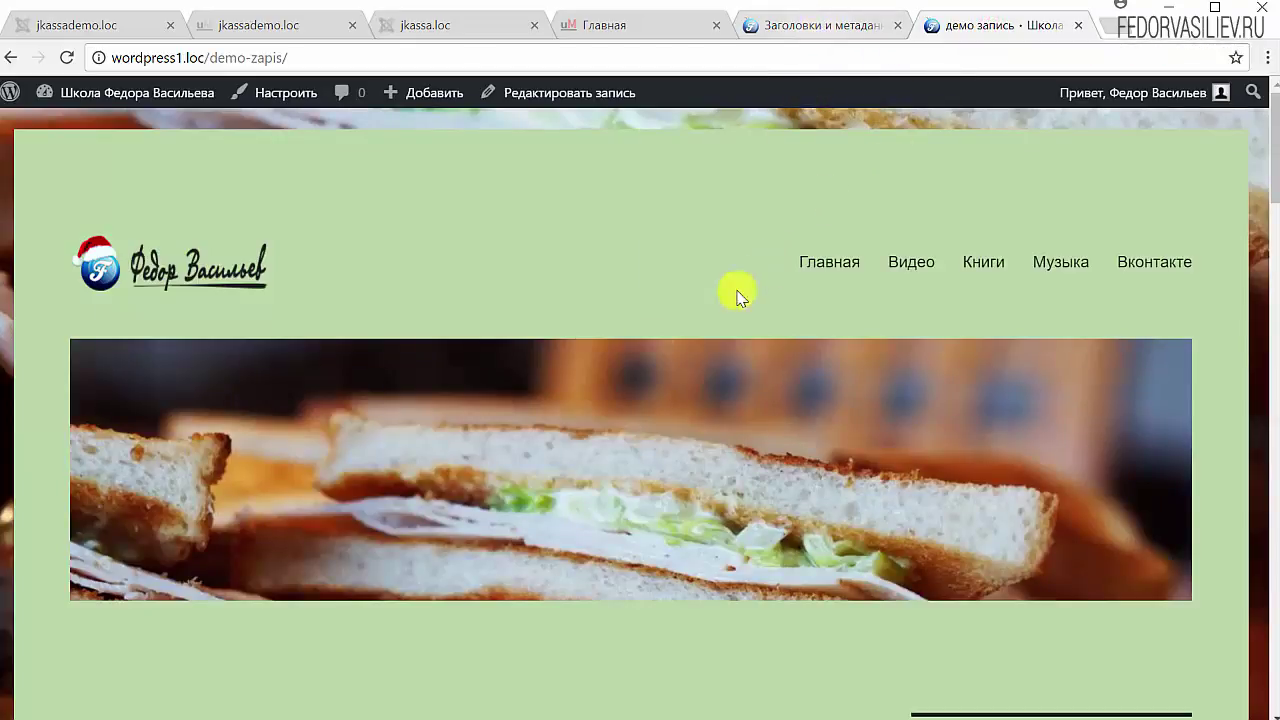
{"action": "scroll", "coordinate": [534, 343], "scroll_direction": "down", "scroll_amount": 4}
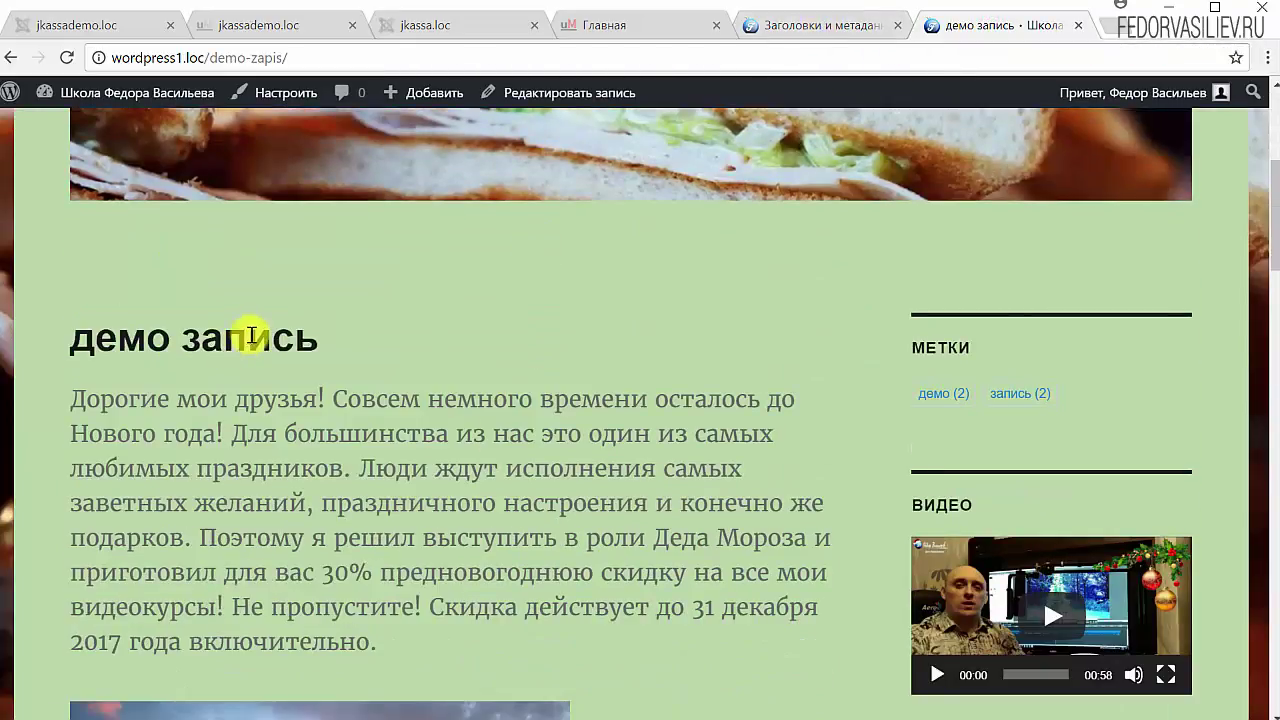
{"action": "scroll", "coordinate": [251, 443], "scroll_direction": "down", "scroll_amount": 2}
{"action": "scroll", "coordinate": [251, 394], "scroll_direction": "up", "scroll_amount": 2}
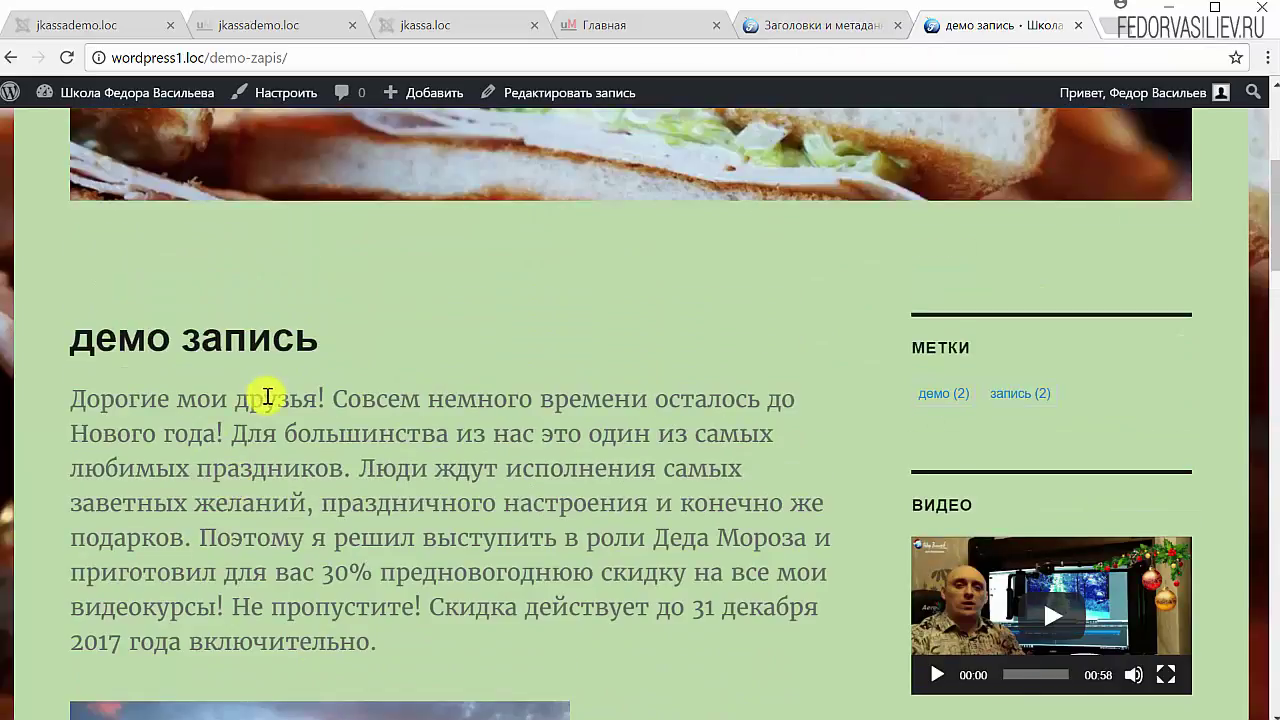
{"action": "scroll", "coordinate": [268, 397], "scroll_direction": "up", "scroll_amount": 1}
{"action": "scroll", "coordinate": [475, 481], "scroll_direction": "up", "scroll_amount": 2}
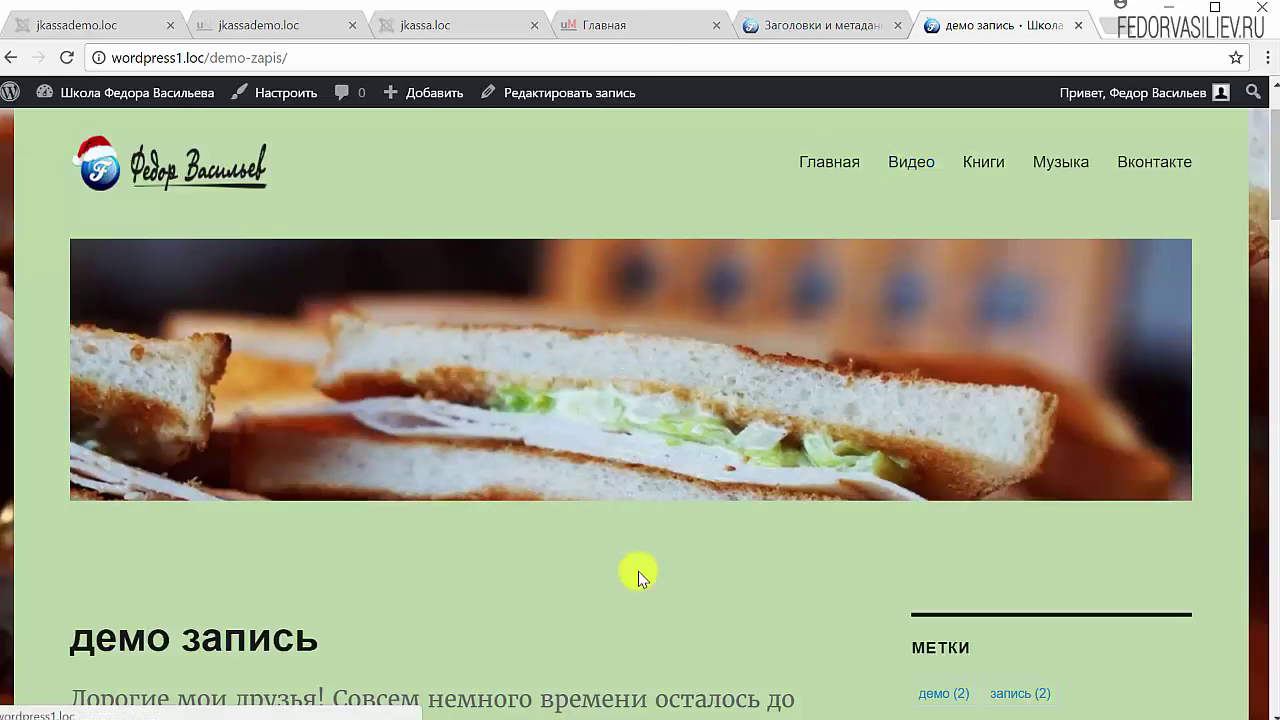
{"action": "scroll", "coordinate": [638, 571], "scroll_direction": "down", "scroll_amount": 5}
{"action": "scroll", "coordinate": [623, 537], "scroll_direction": "up", "scroll_amount": 5}
{"action": "scroll", "coordinate": [414, 634], "scroll_direction": "down", "scroll_amount": 10}
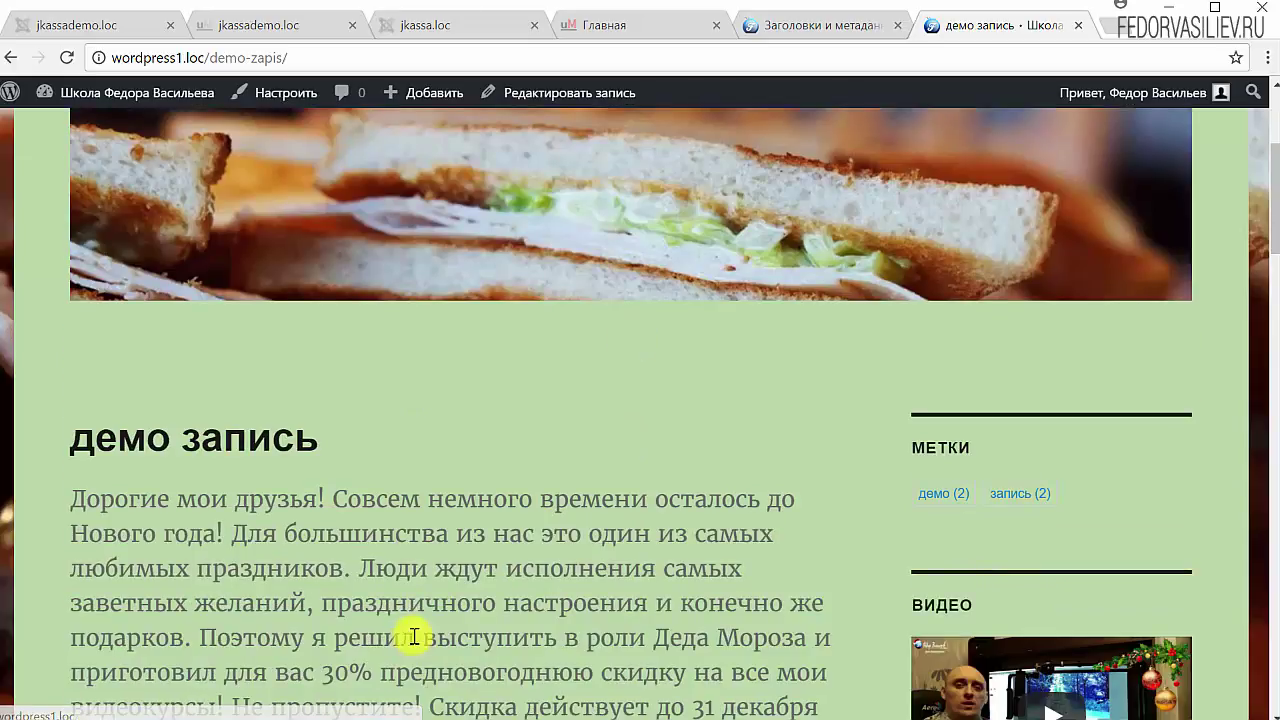
{"action": "scroll", "coordinate": [548, 495], "scroll_direction": "down", "scroll_amount": 4}
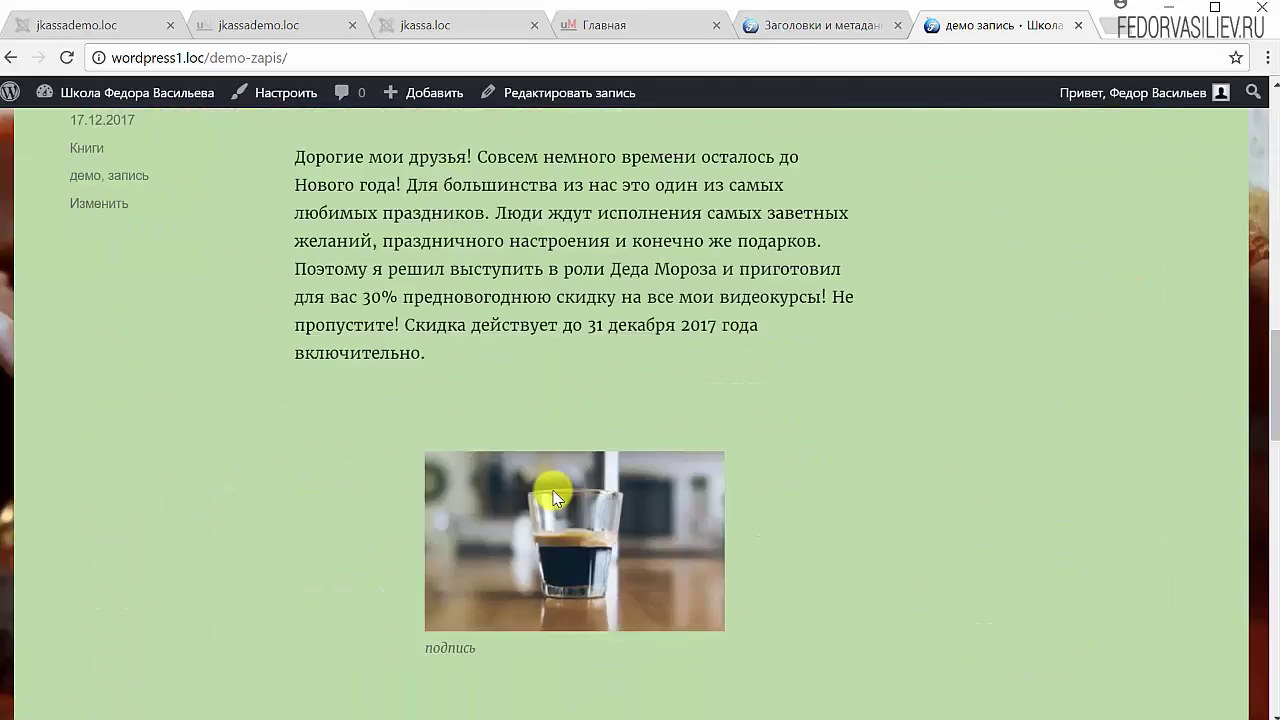
{"action": "scroll", "coordinate": [552, 493], "scroll_direction": "up", "scroll_amount": 8}
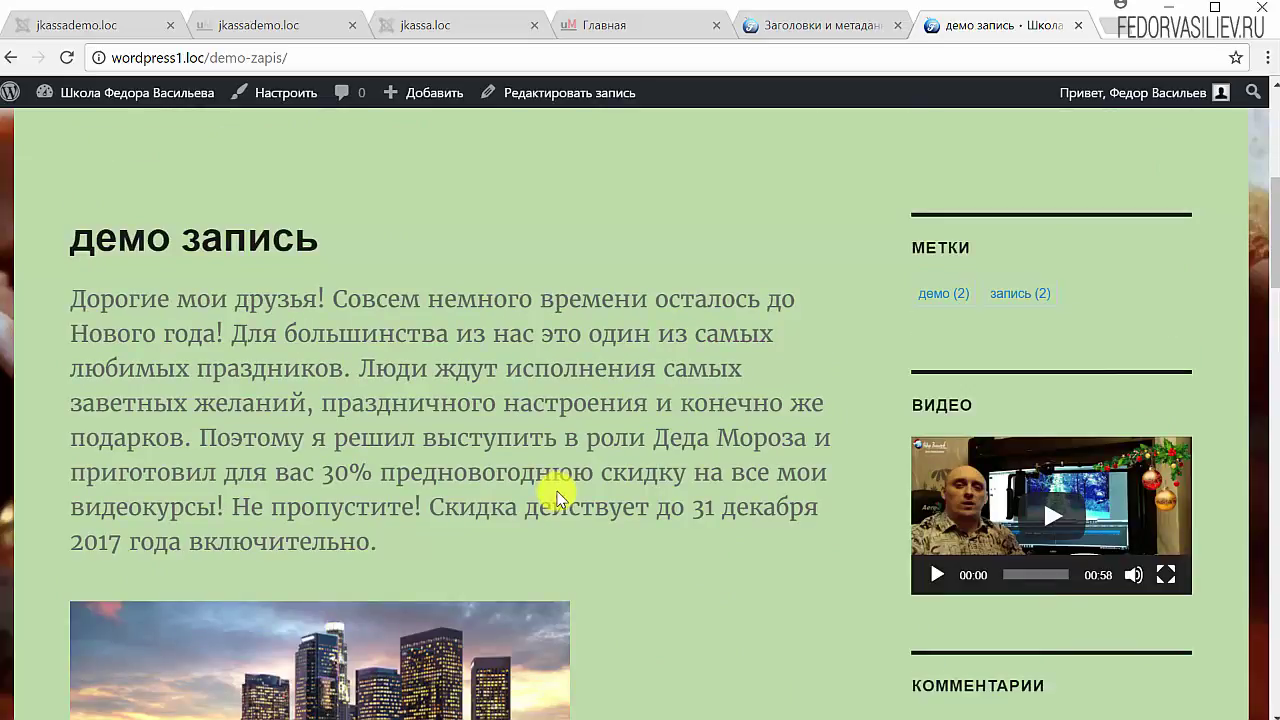
{"action": "scroll", "coordinate": [555, 492], "scroll_direction": "up", "scroll_amount": 5}
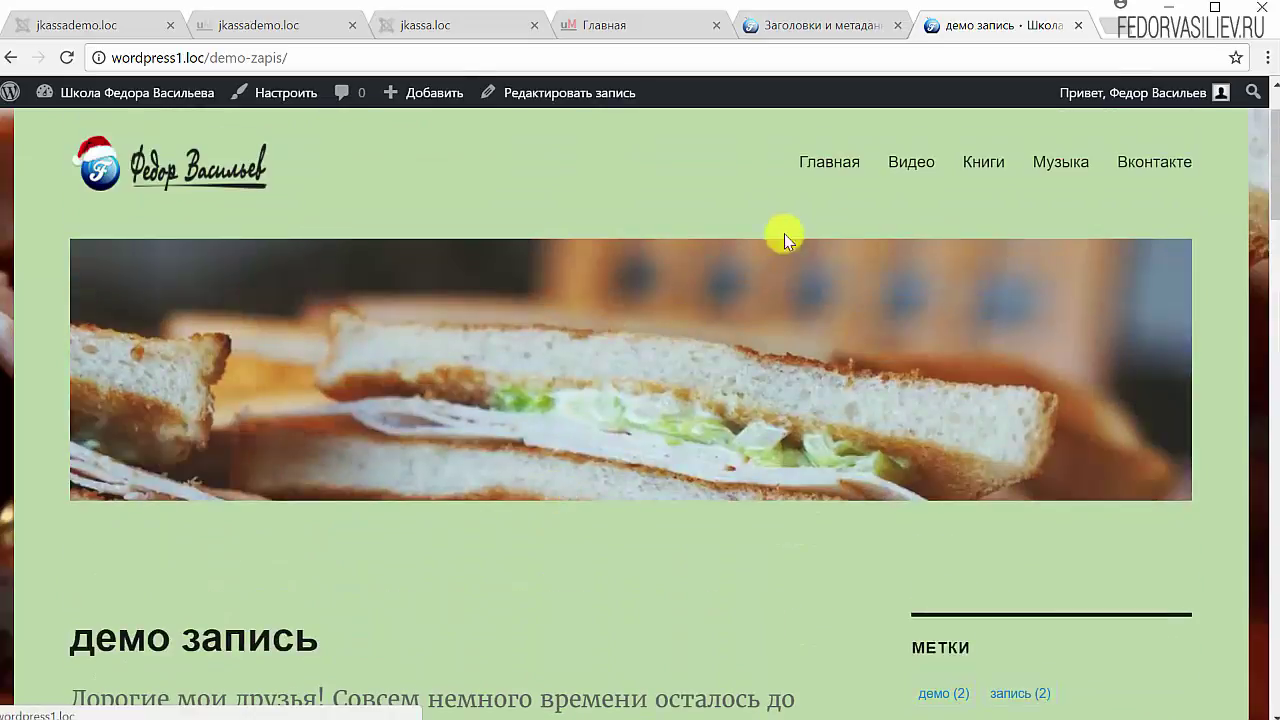
{"action": "scroll", "coordinate": [337, 491], "scroll_direction": "down", "scroll_amount": 1}
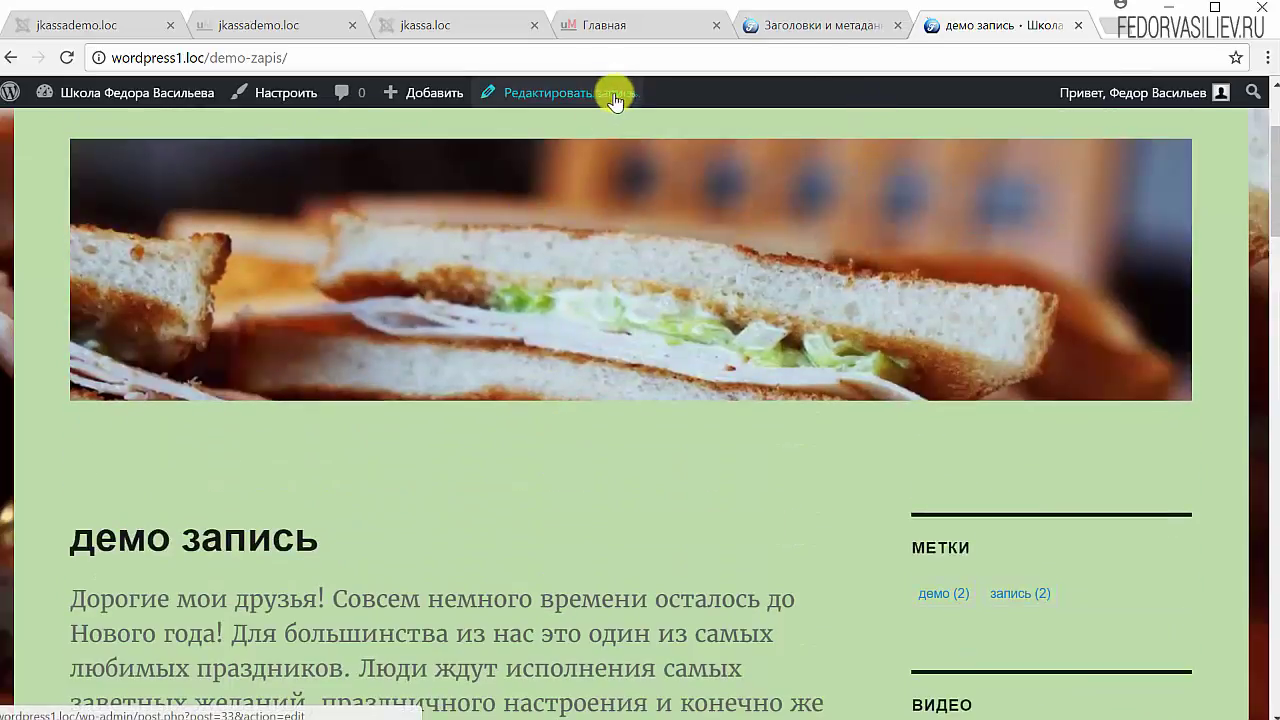
Step: Remove %%page%% from the homepage title template, leaving %%sitename%% %%sep%% %%sitedesc%%
{"action": "left_click", "coordinate": [833, 28]}
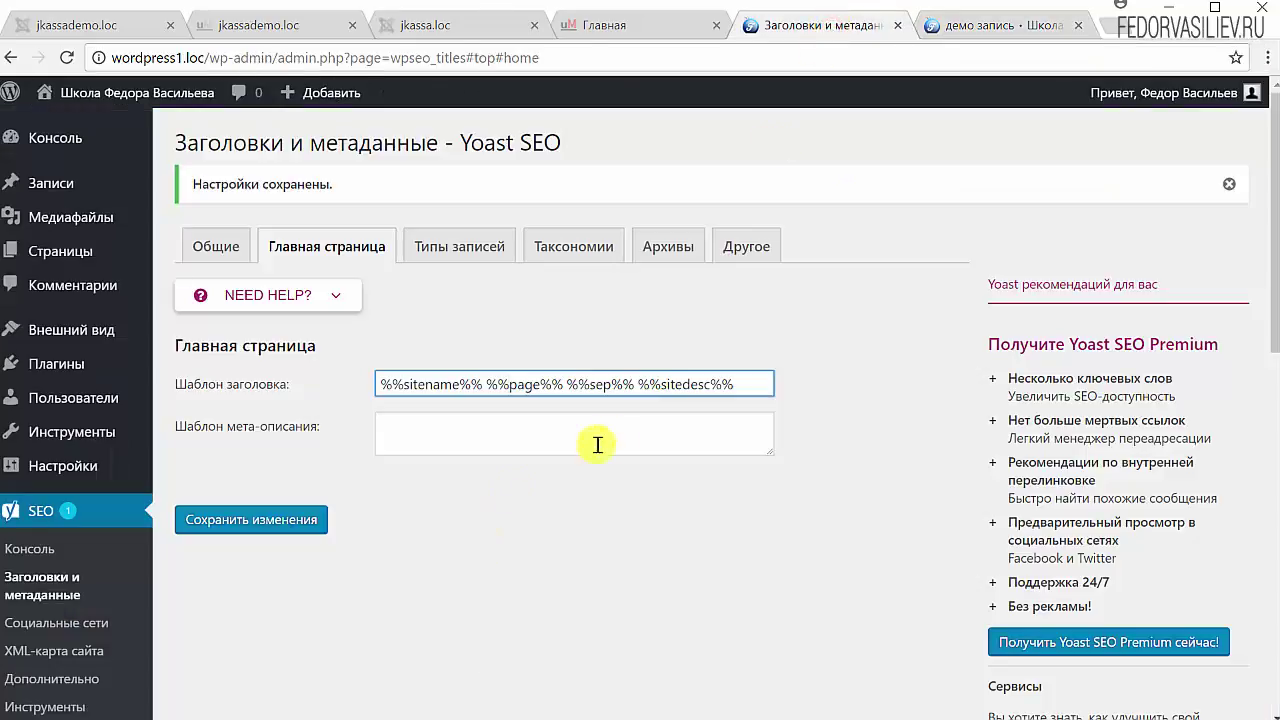
{"action": "left_click_drag", "start_coordinate": [745, 384], "coordinate": [331, 402]}
{"action": "left_click", "coordinate": [432, 383]}
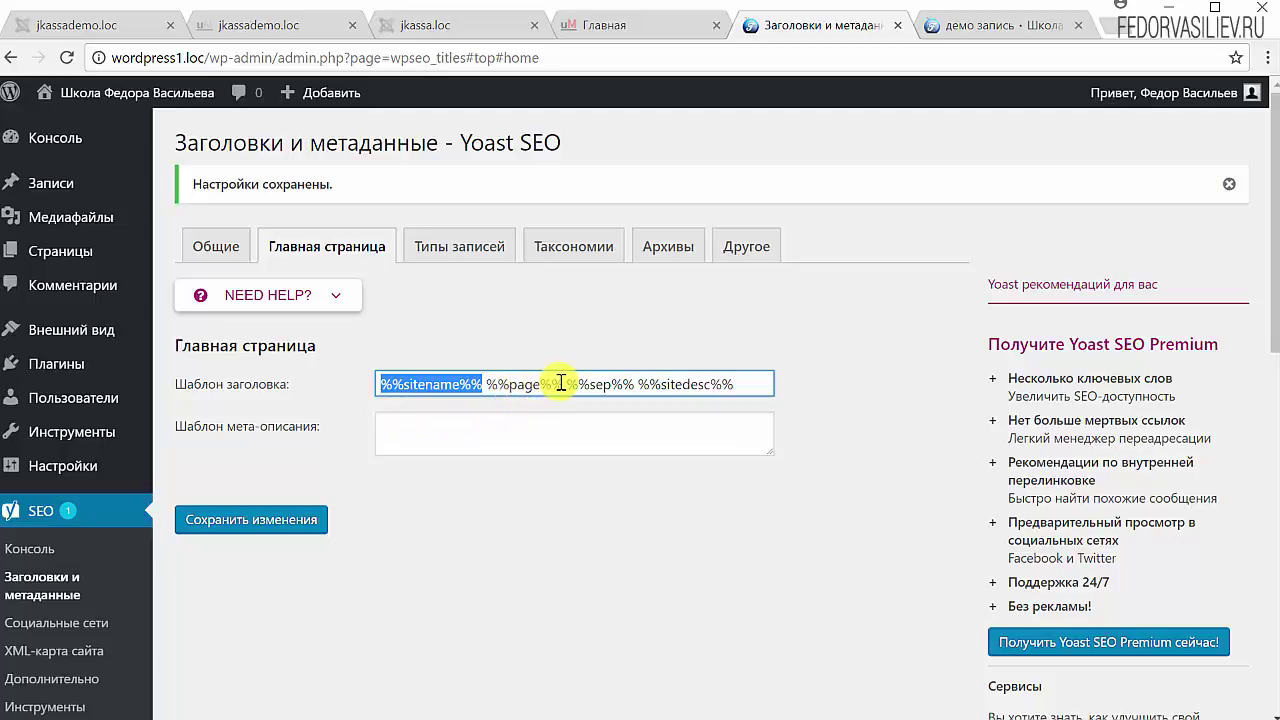
{"action": "left_click_drag", "start_coordinate": [563, 384], "coordinate": [497, 394]}
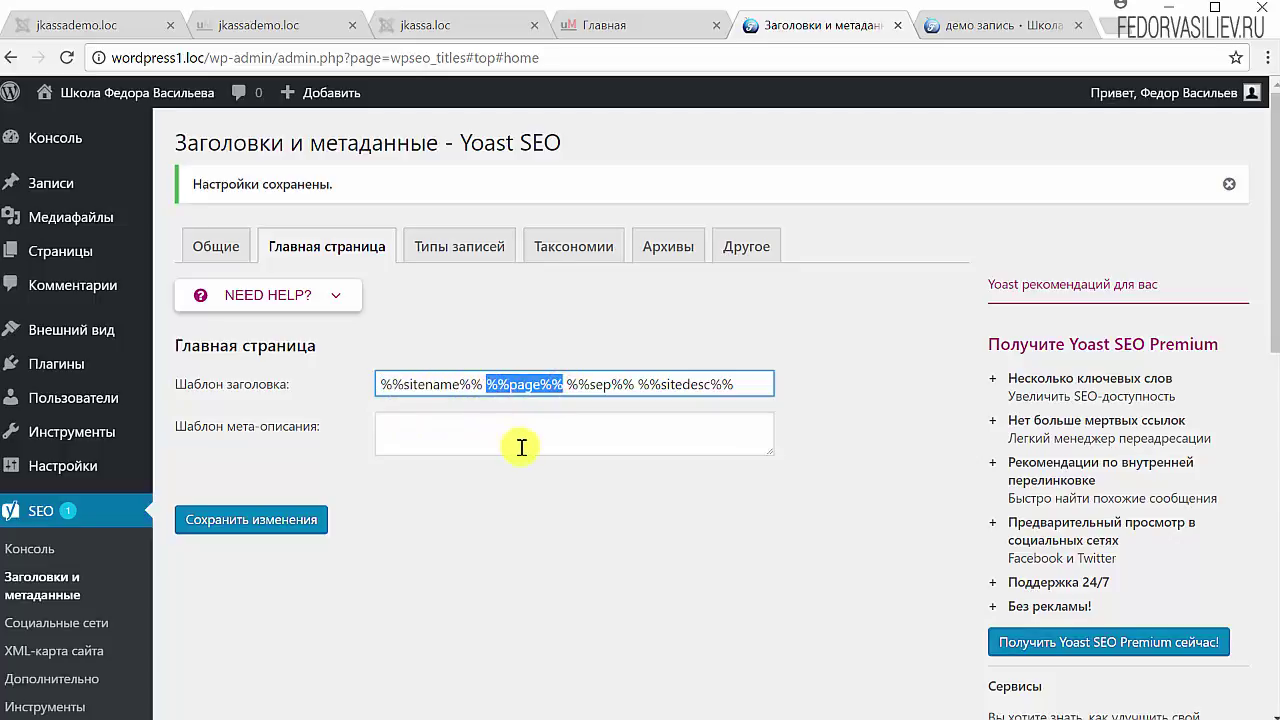
{"action": "key", "text": "BackSpace"}
{"action": "key", "text": "BackSpace"}
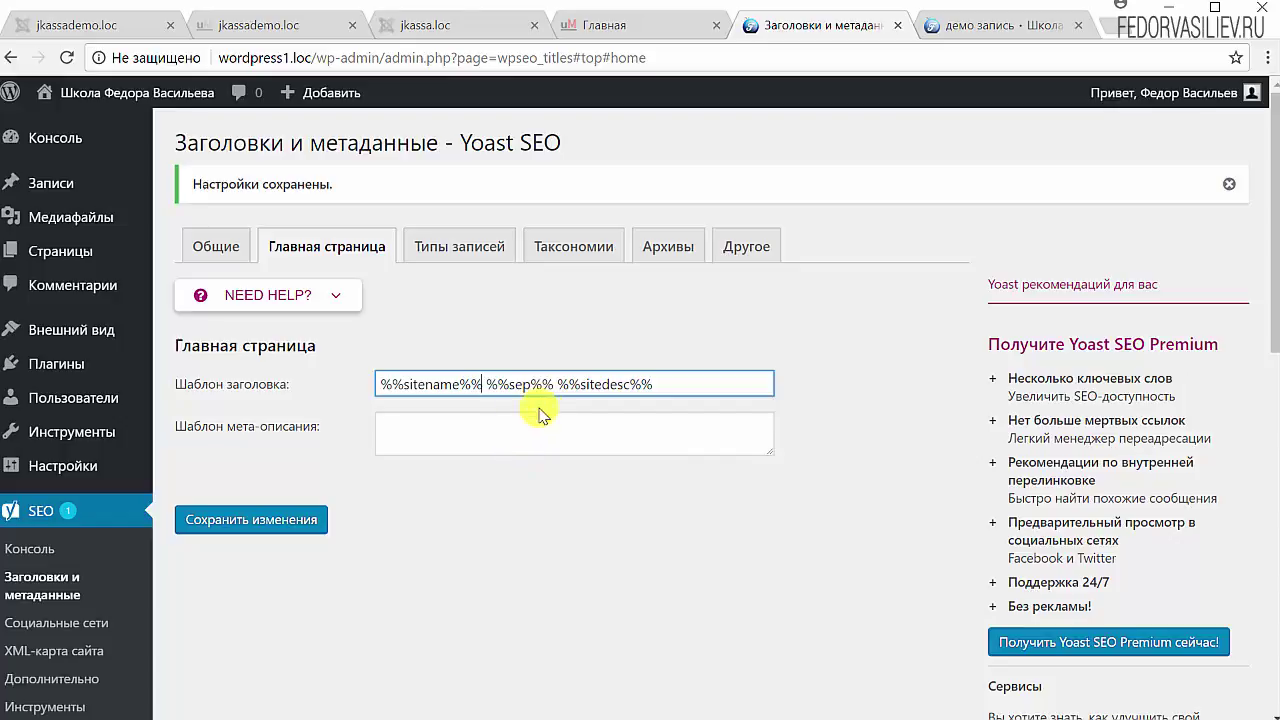
{"action": "left_click_drag", "start_coordinate": [543, 383], "coordinate": [494, 387]}
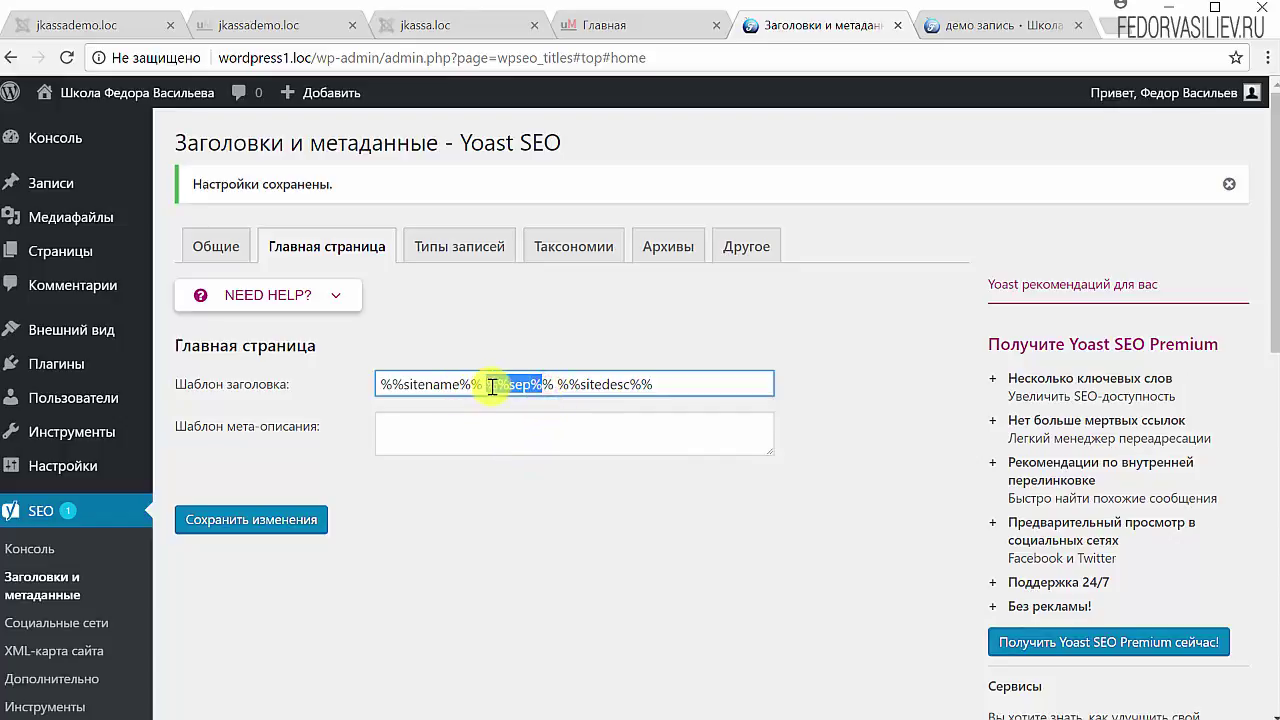
{"action": "left_click_drag", "start_coordinate": [668, 383], "coordinate": [576, 383]}
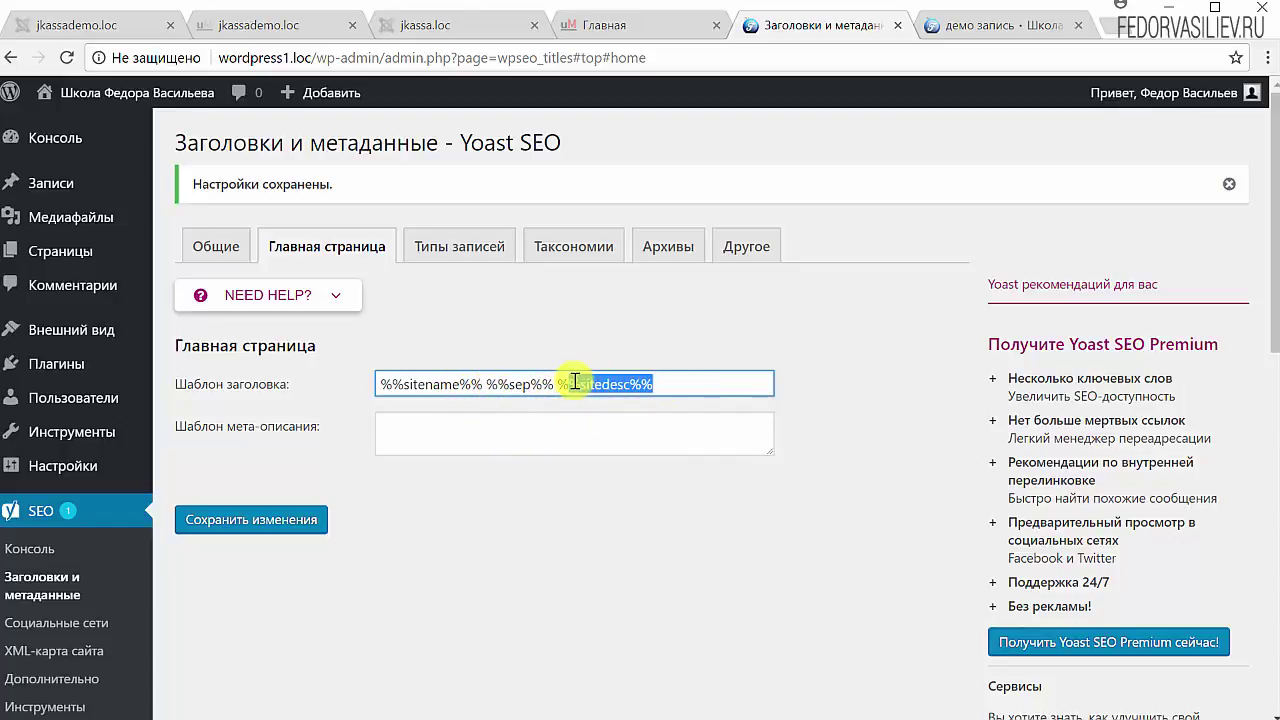
Step: Paste the site name into the homepage meta description and save the settings
{"action": "left_click", "coordinate": [400, 420]}
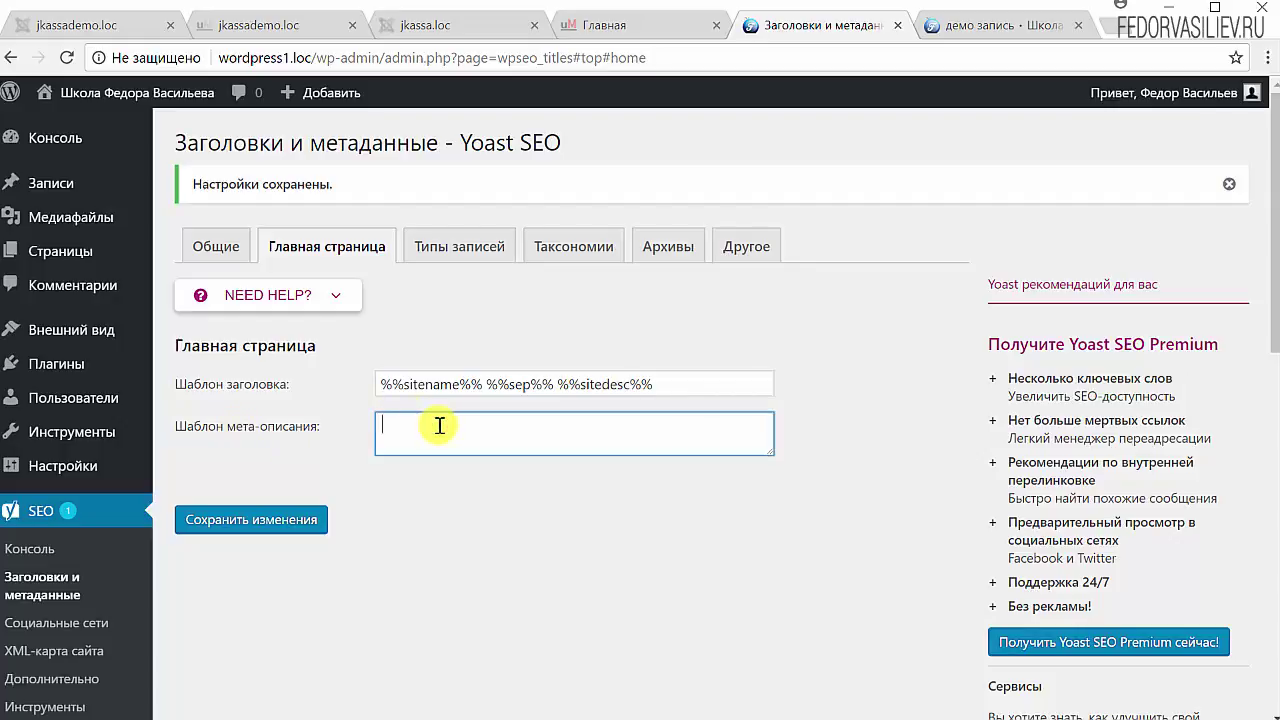
{"action": "type", "text": "Школа Федора Васильева"}
{"action": "left_click", "coordinate": [443, 606]}
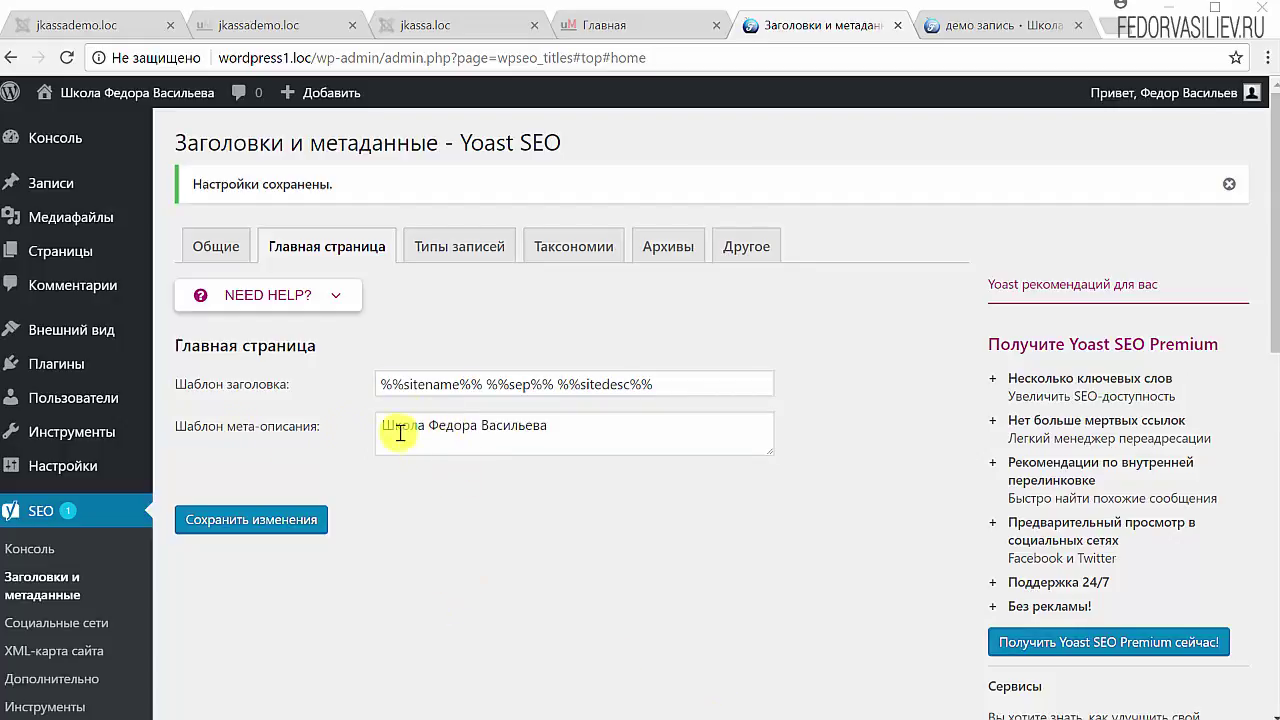
{"action": "left_click", "coordinate": [250, 524]}
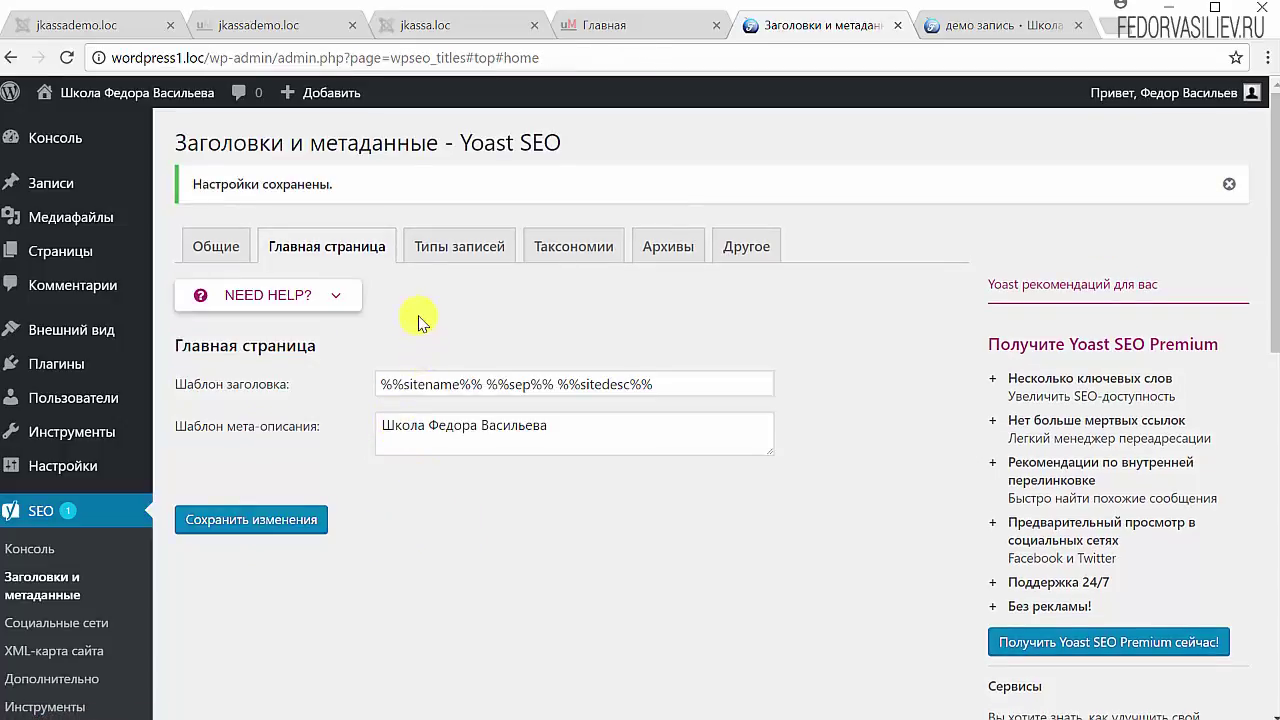
{"action": "left_click", "coordinate": [432, 257]}
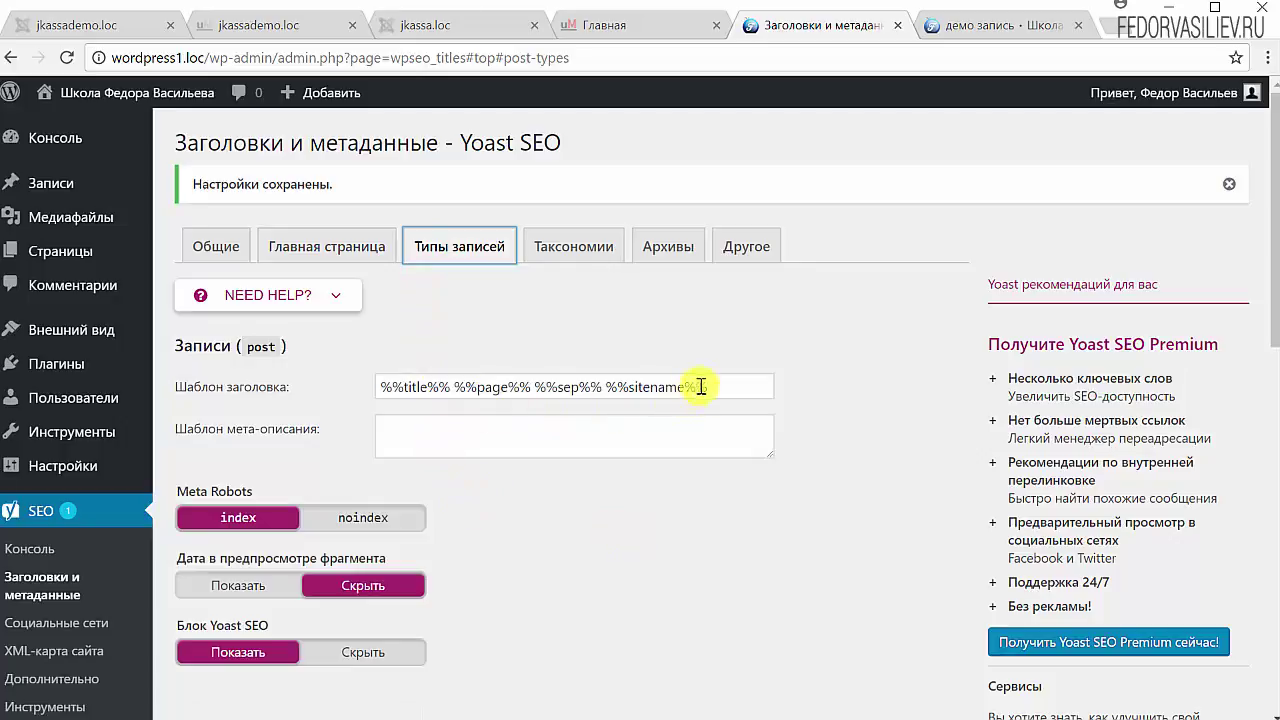
Step: Delete %%page%% from the Posts title template so it reads %%title%% %%sep%% %%sitename%%
{"action": "left_click_drag", "start_coordinate": [723, 383], "coordinate": [387, 385]}
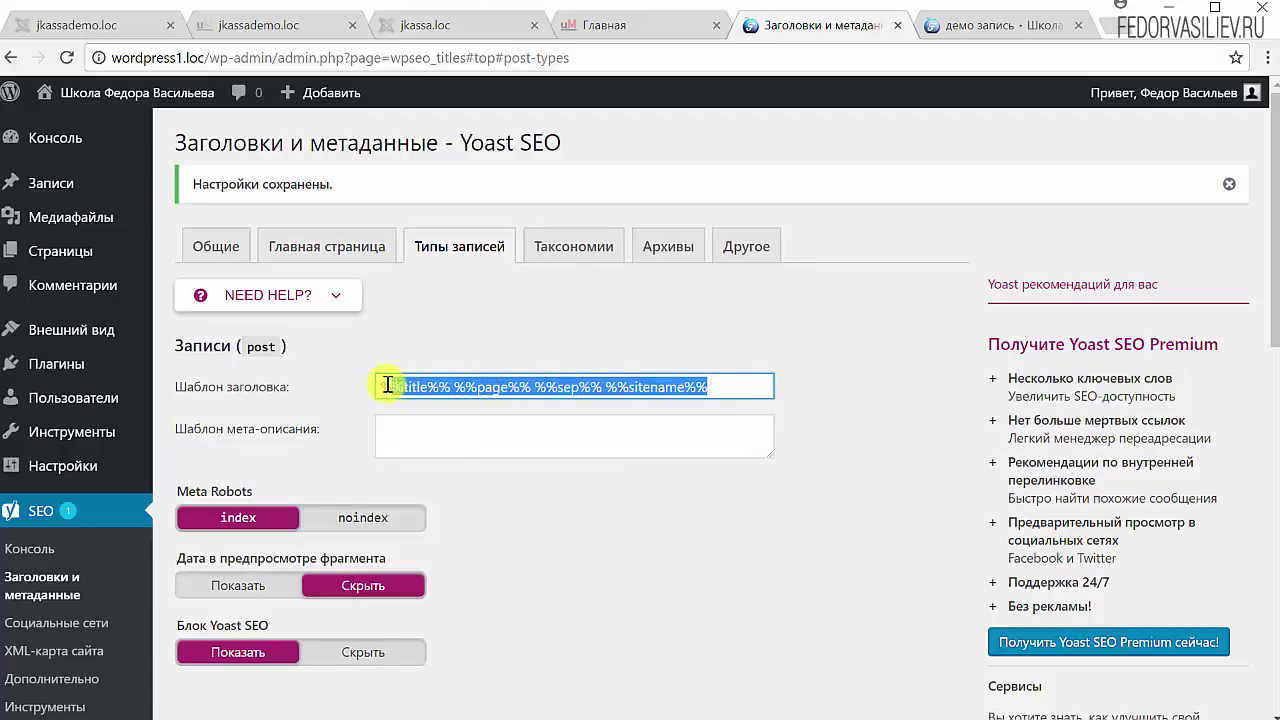
{"action": "left_click", "coordinate": [400, 390]}
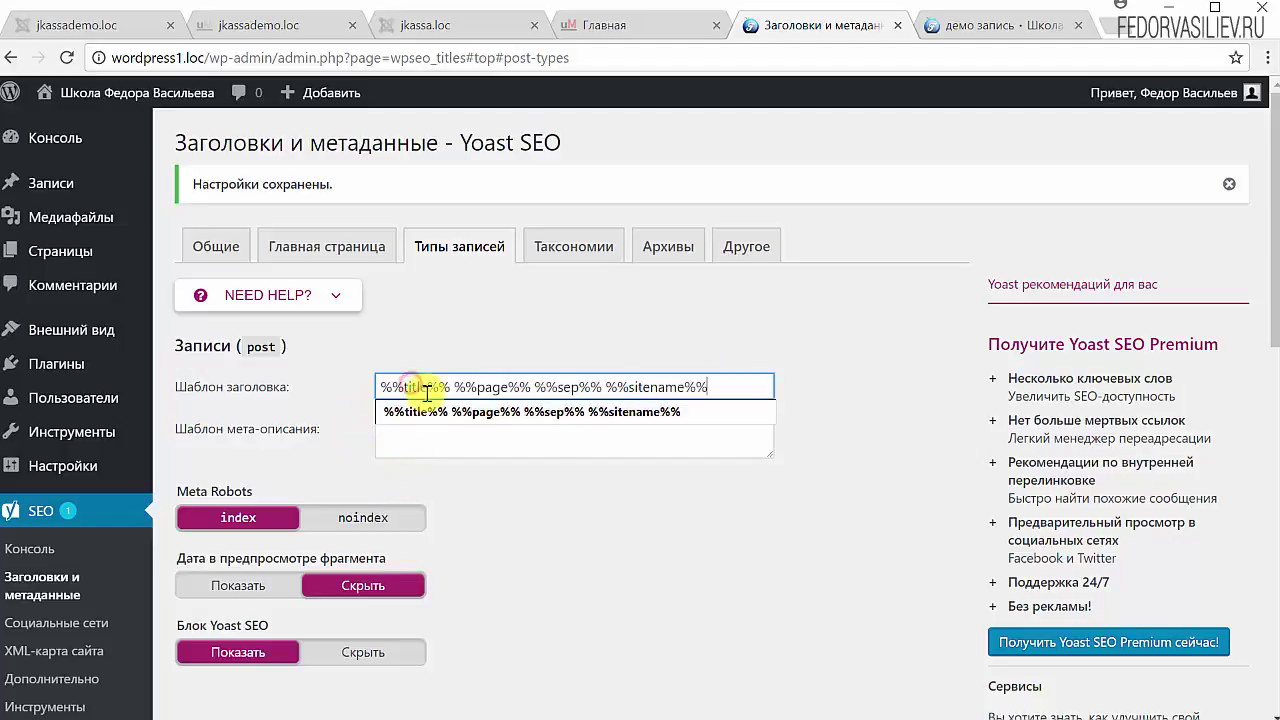
{"action": "left_click", "coordinate": [443, 352]}
{"action": "left_click_drag", "start_coordinate": [391, 385], "coordinate": [443, 385]}
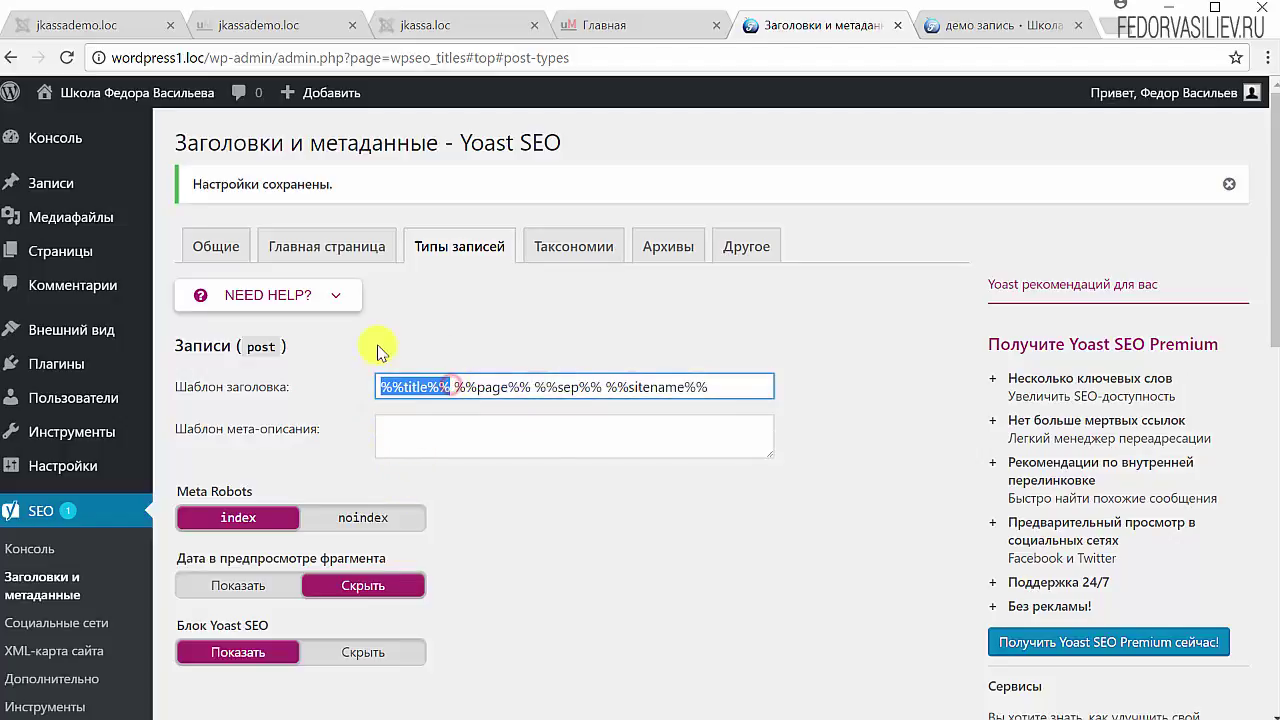
{"action": "left_click", "coordinate": [501, 387]}
{"action": "left_click_drag", "start_coordinate": [531, 387], "coordinate": [458, 387]}
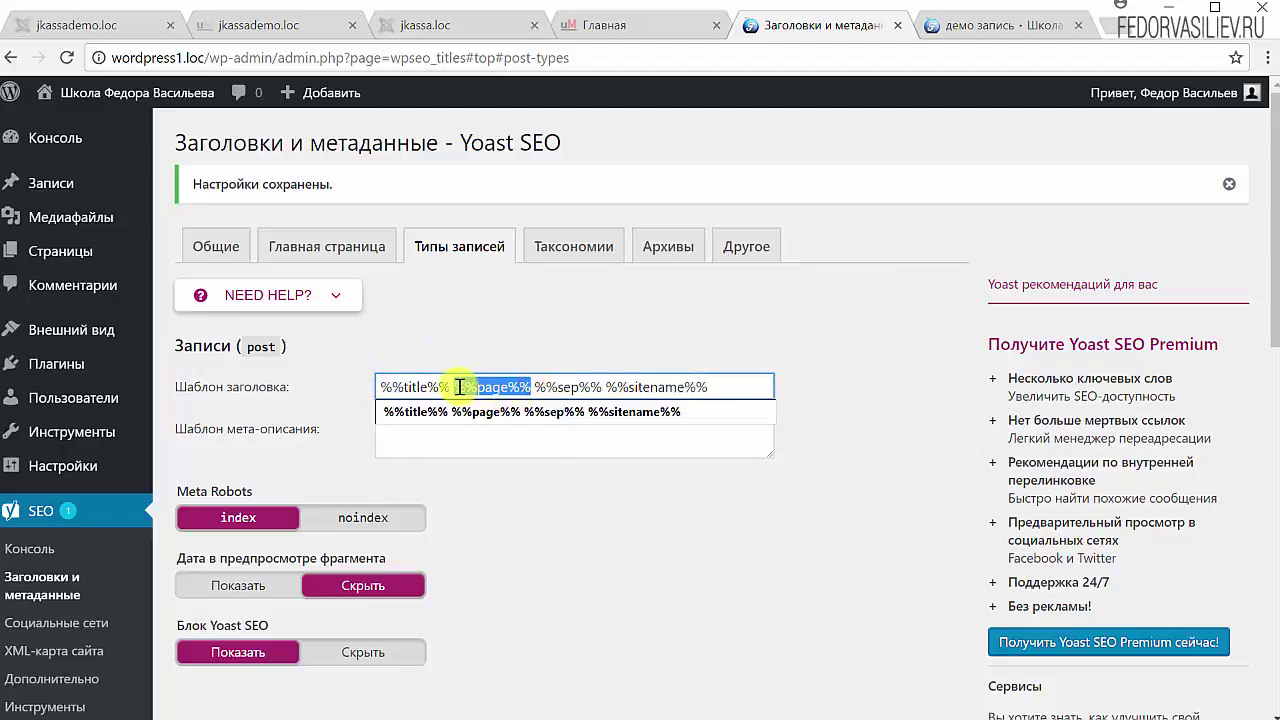
{"action": "key", "text": "BackSpace"}
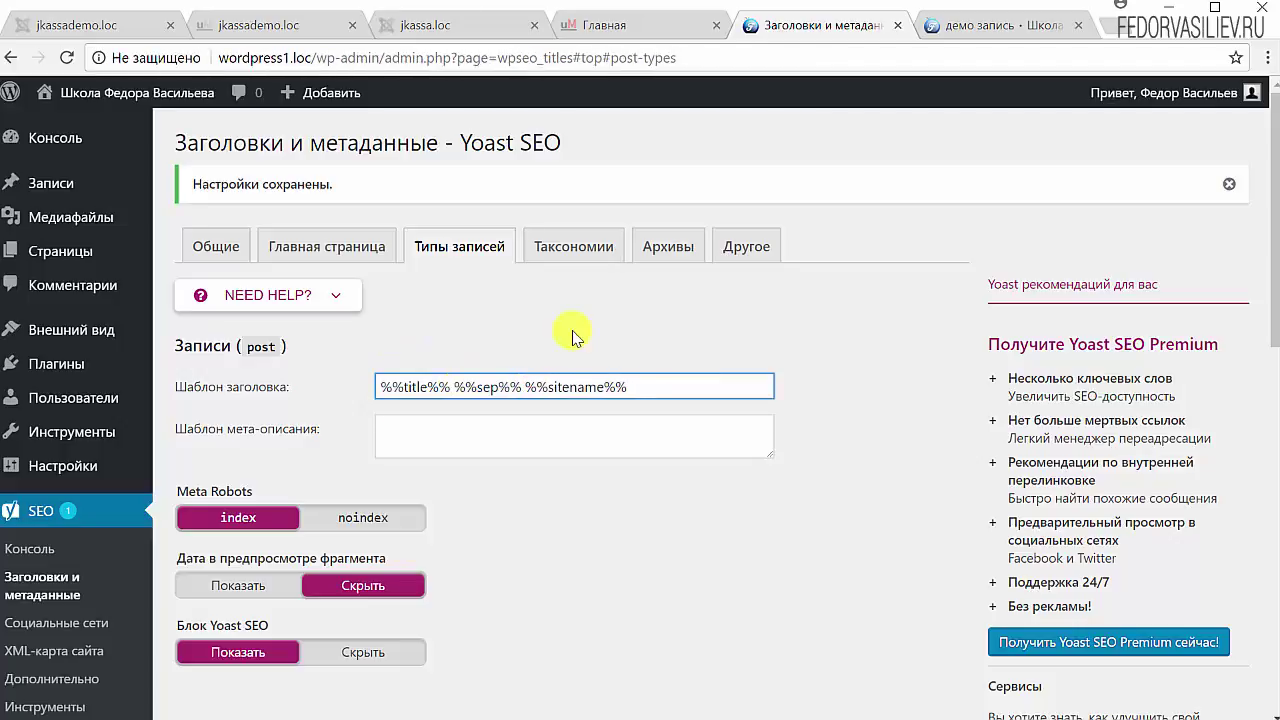
{"action": "left_click_drag", "start_coordinate": [521, 387], "coordinate": [465, 387]}
{"action": "left_click_drag", "start_coordinate": [641, 385], "coordinate": [548, 385]}
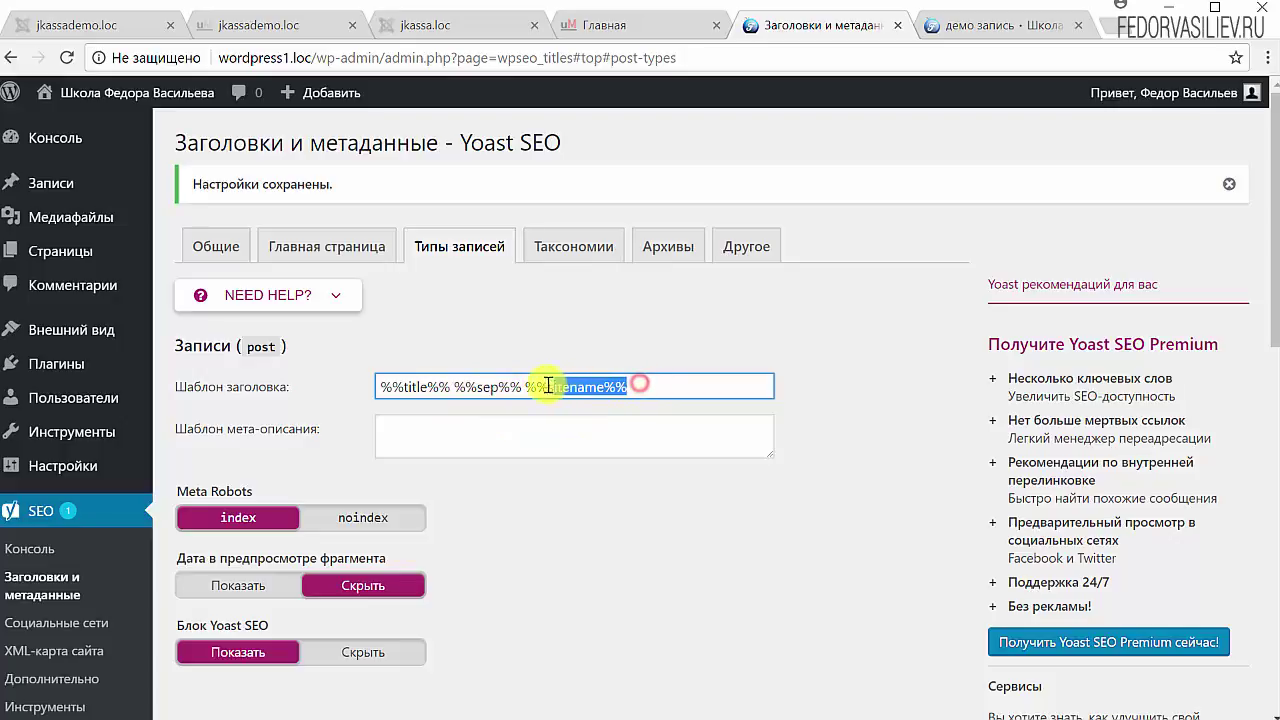
{"action": "left_click", "coordinate": [758, 333]}
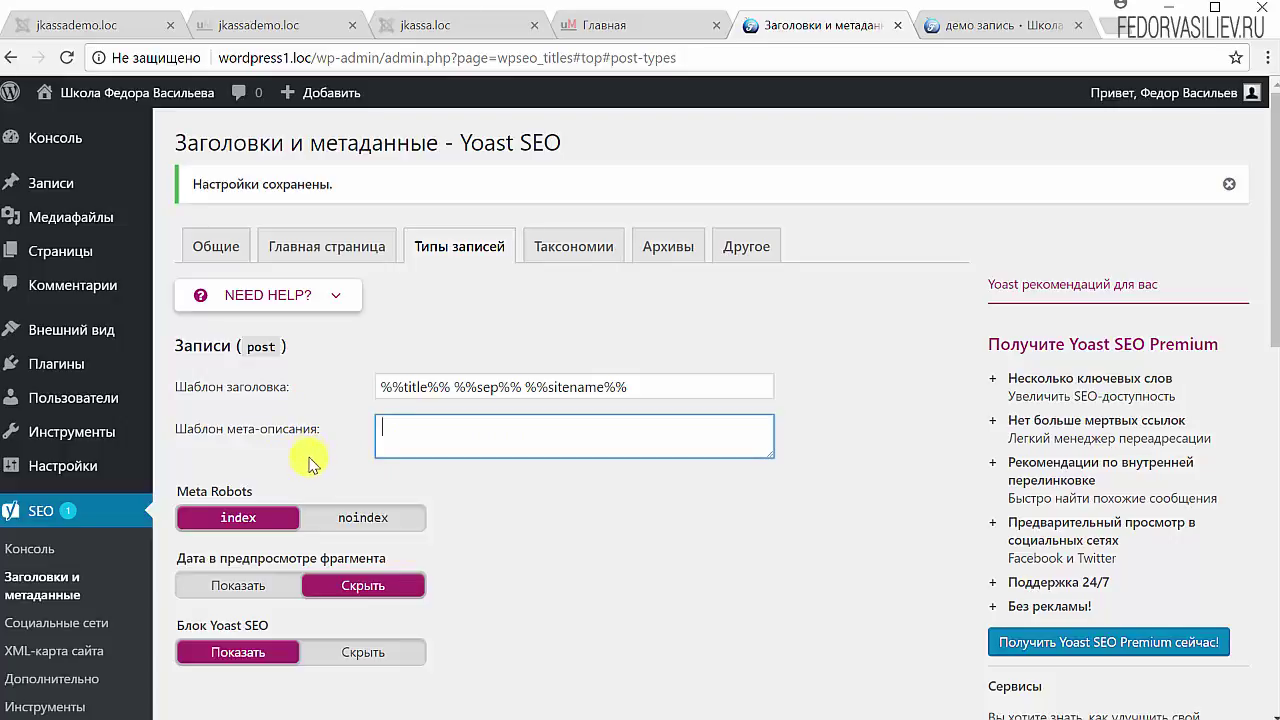
Step: Copy %%excerpt%% from the Yoast template variables reference, then collapse the help panel
{"action": "left_click", "coordinate": [339, 302]}
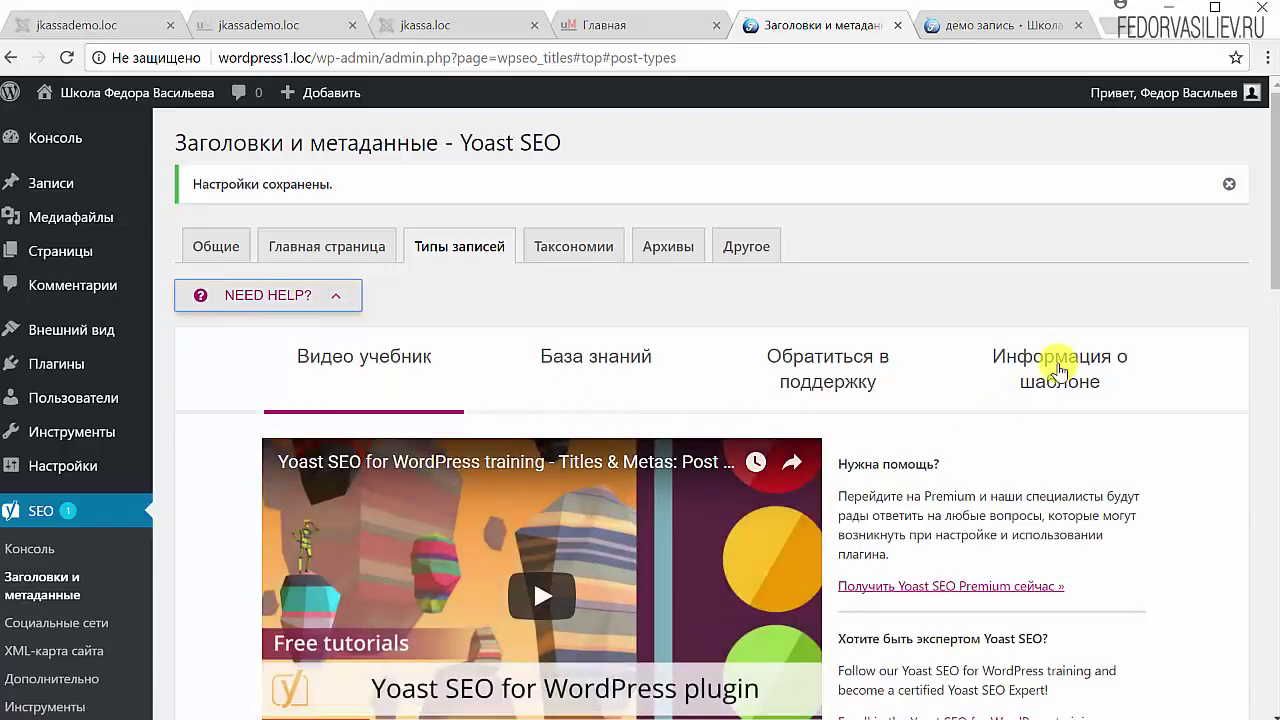
{"action": "left_click", "coordinate": [1060, 368]}
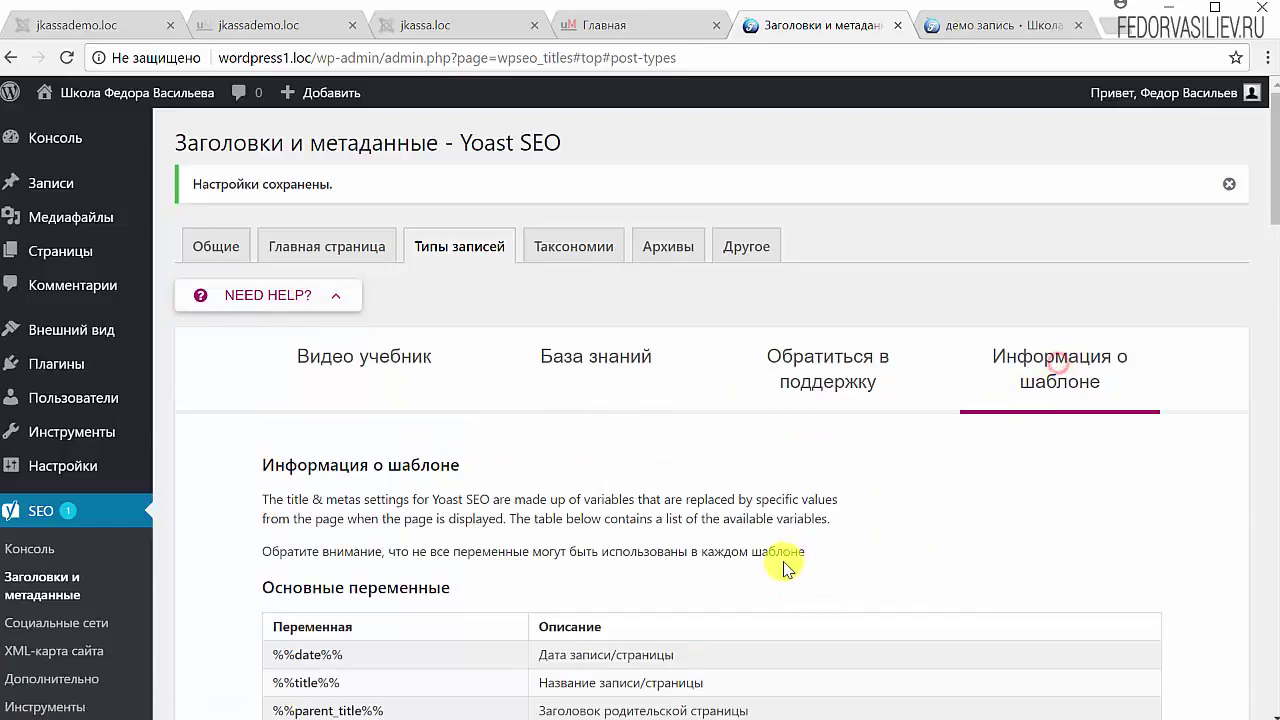
{"action": "scroll", "coordinate": [843, 531], "scroll_direction": "down", "scroll_amount": 4}
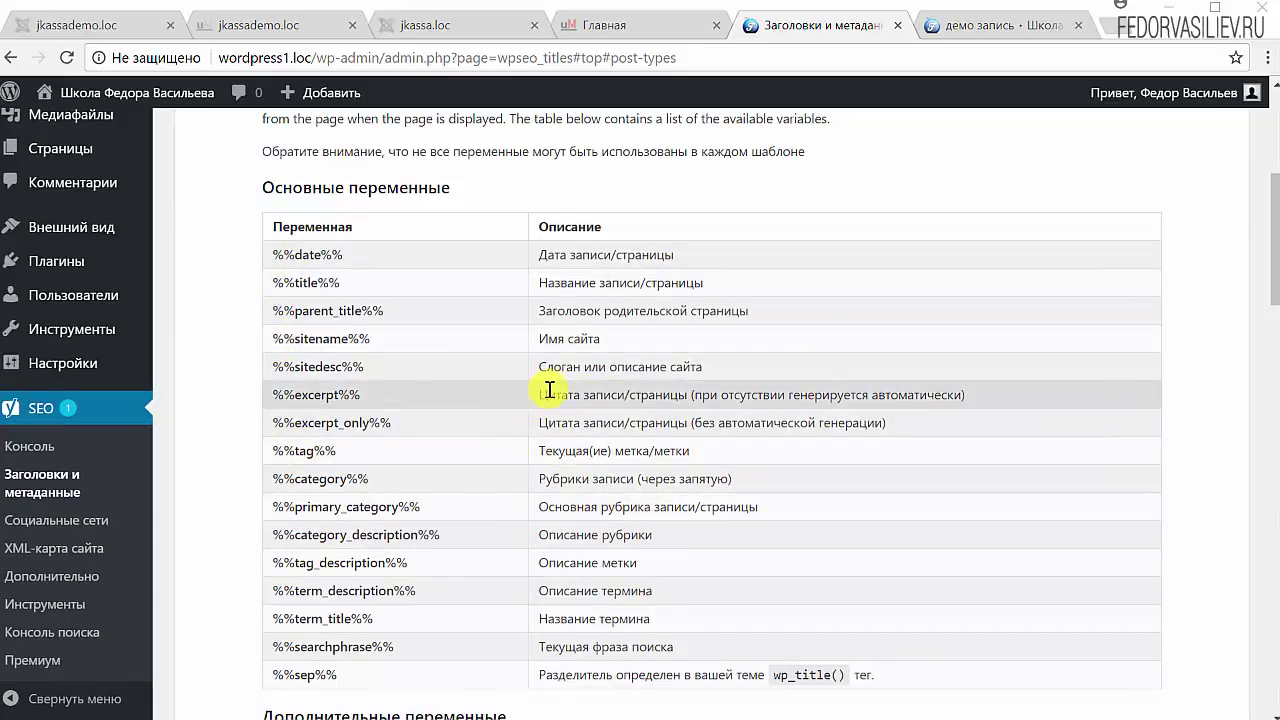
{"action": "left_click_drag", "start_coordinate": [546, 393], "coordinate": [707, 398]}
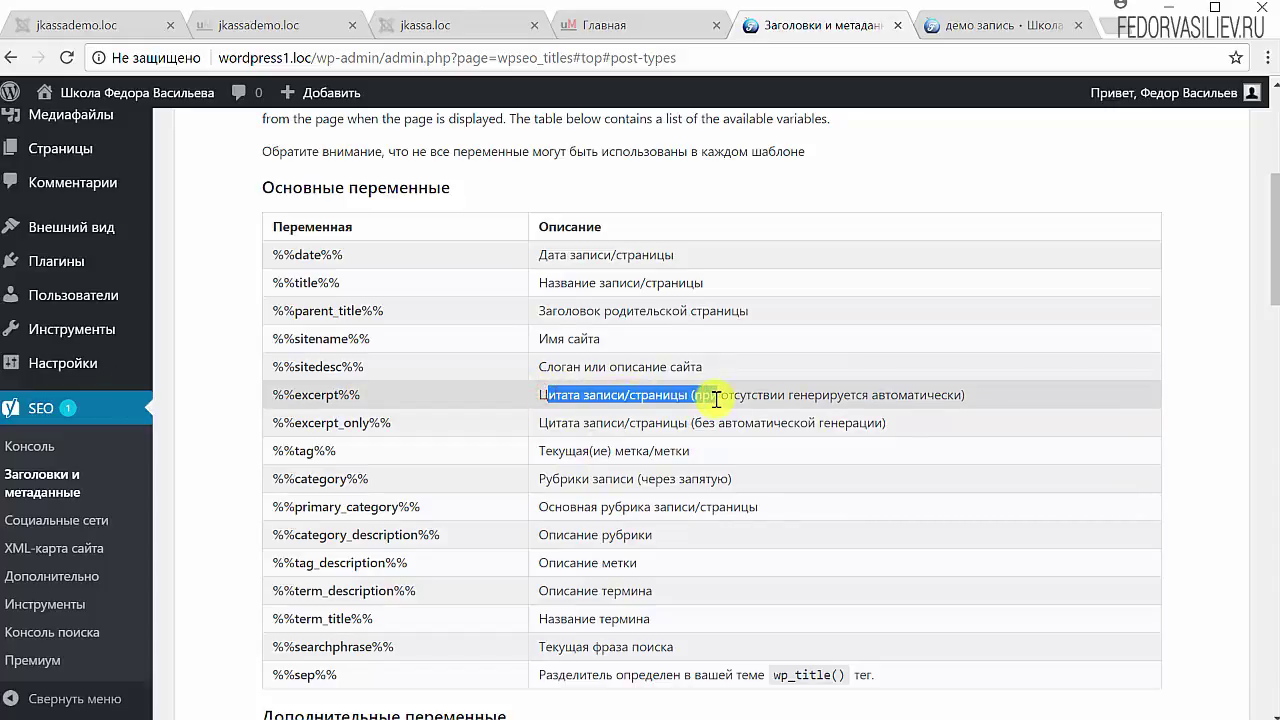
{"action": "left_click_drag", "start_coordinate": [368, 397], "coordinate": [268, 397]}
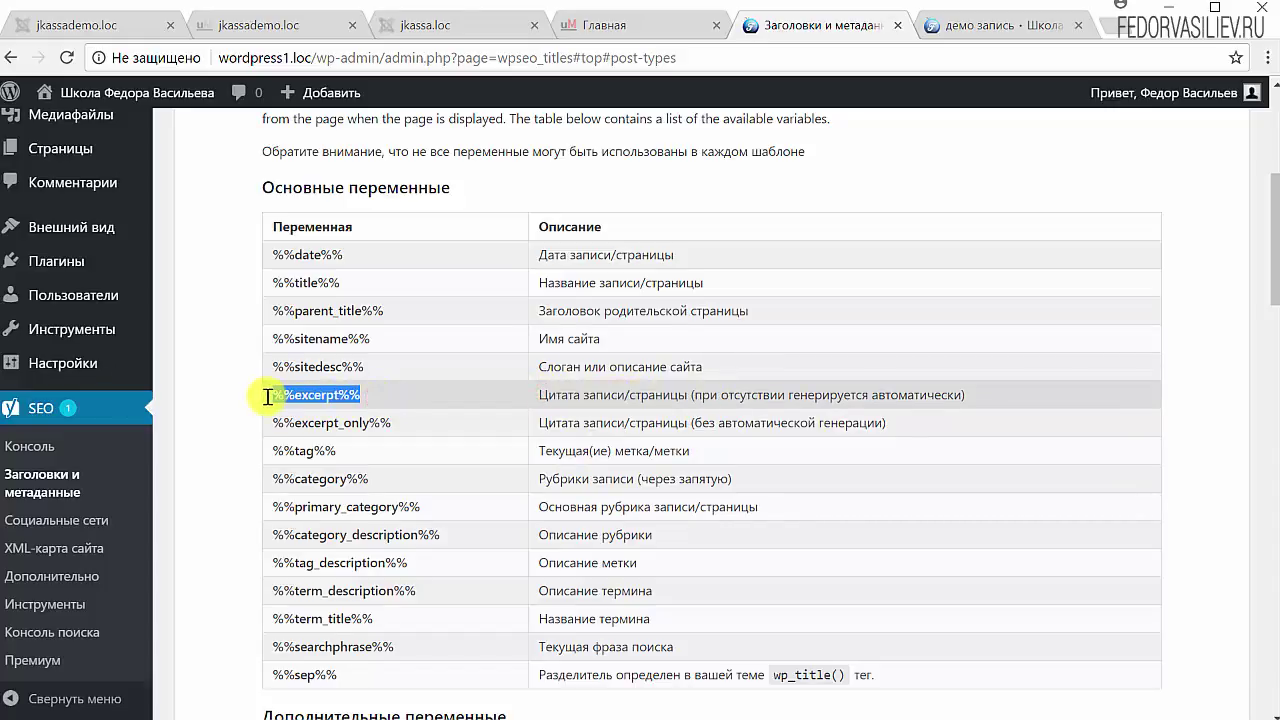
{"action": "right_click", "coordinate": [283, 397]}
{"action": "left_click", "coordinate": [323, 408]}
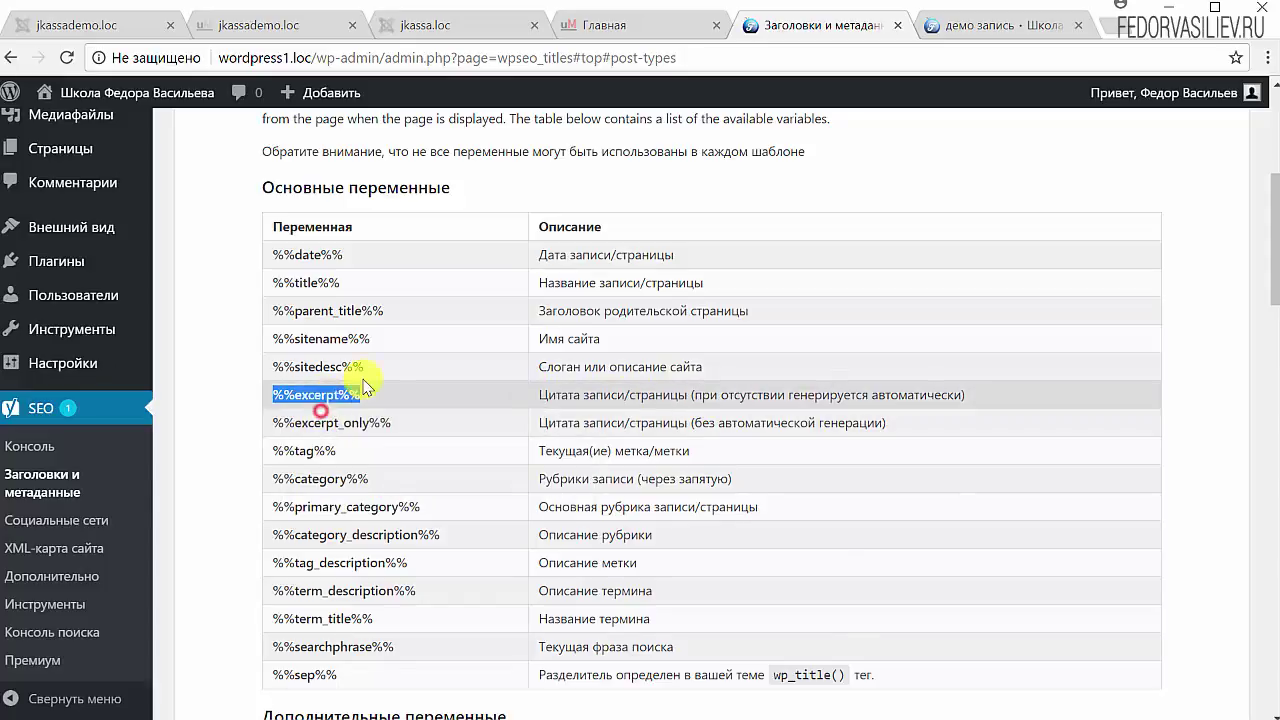
{"action": "scroll", "coordinate": [340, 302], "scroll_direction": "up", "scroll_amount": 3}
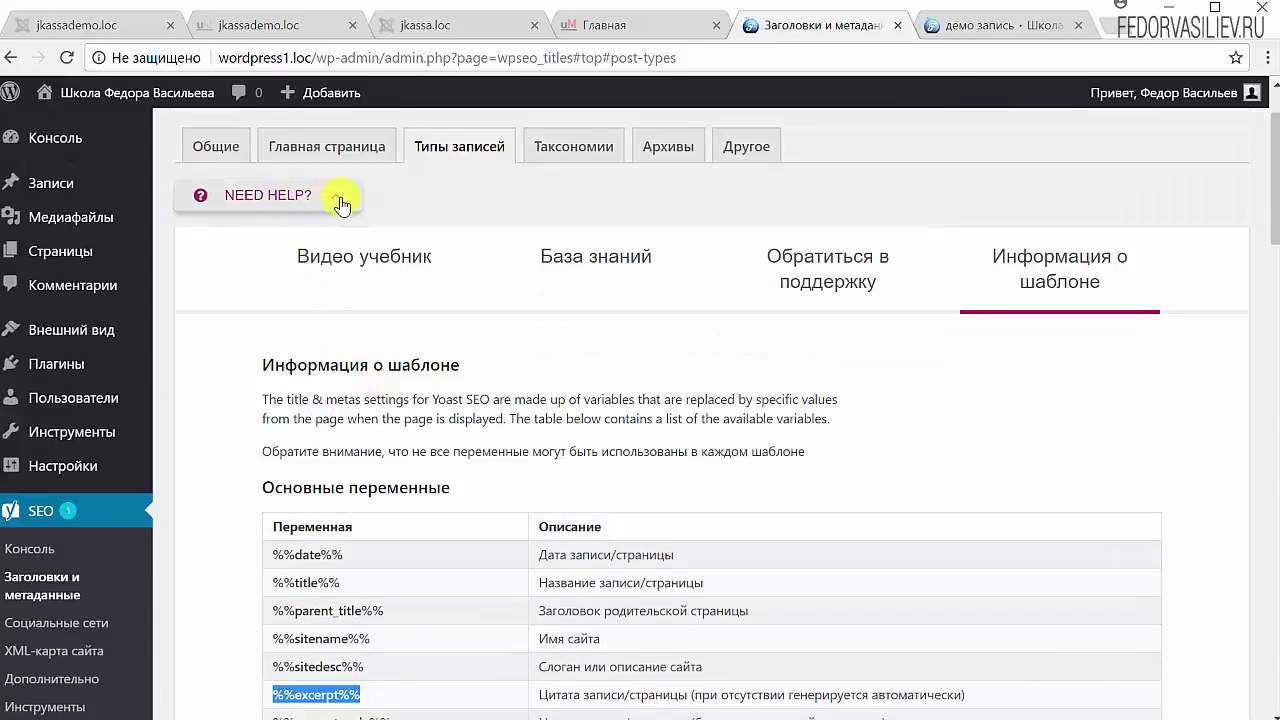
{"action": "left_click", "coordinate": [341, 204]}
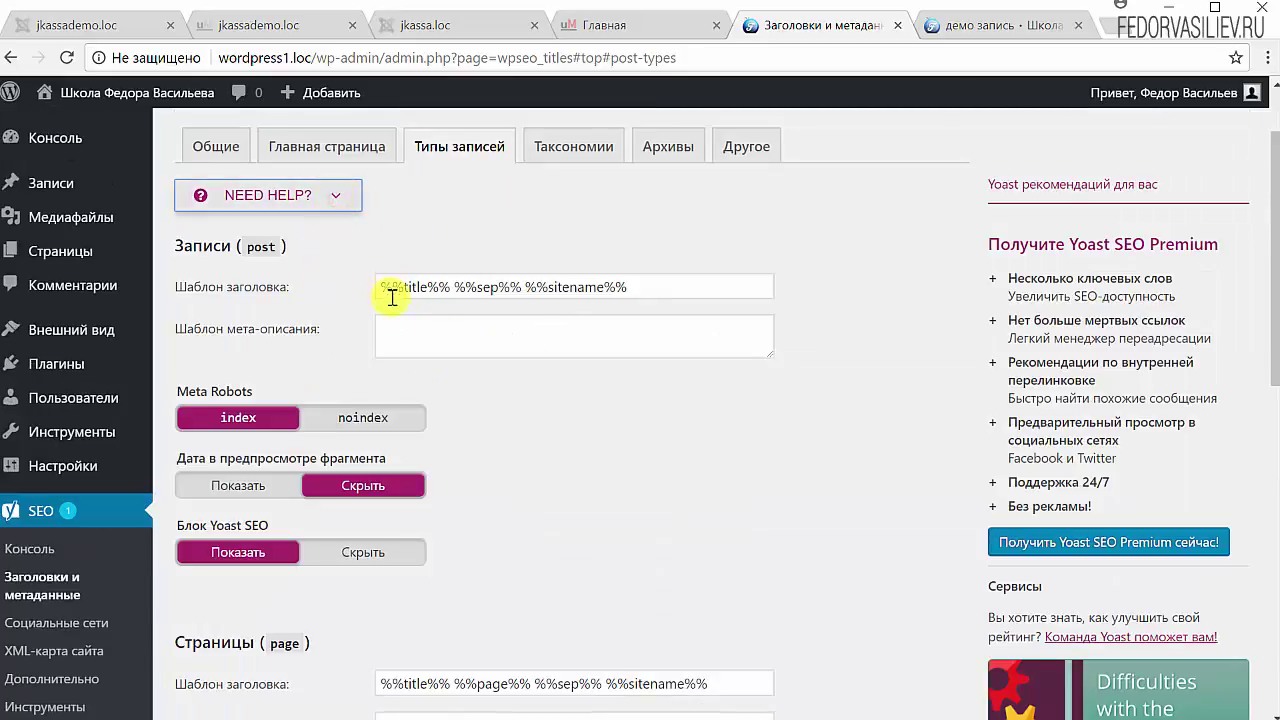
Step: Paste %%excerpt%% into the empty Posts meta-description template
{"action": "scroll", "coordinate": [432, 370], "scroll_direction": "up", "scroll_amount": 1}
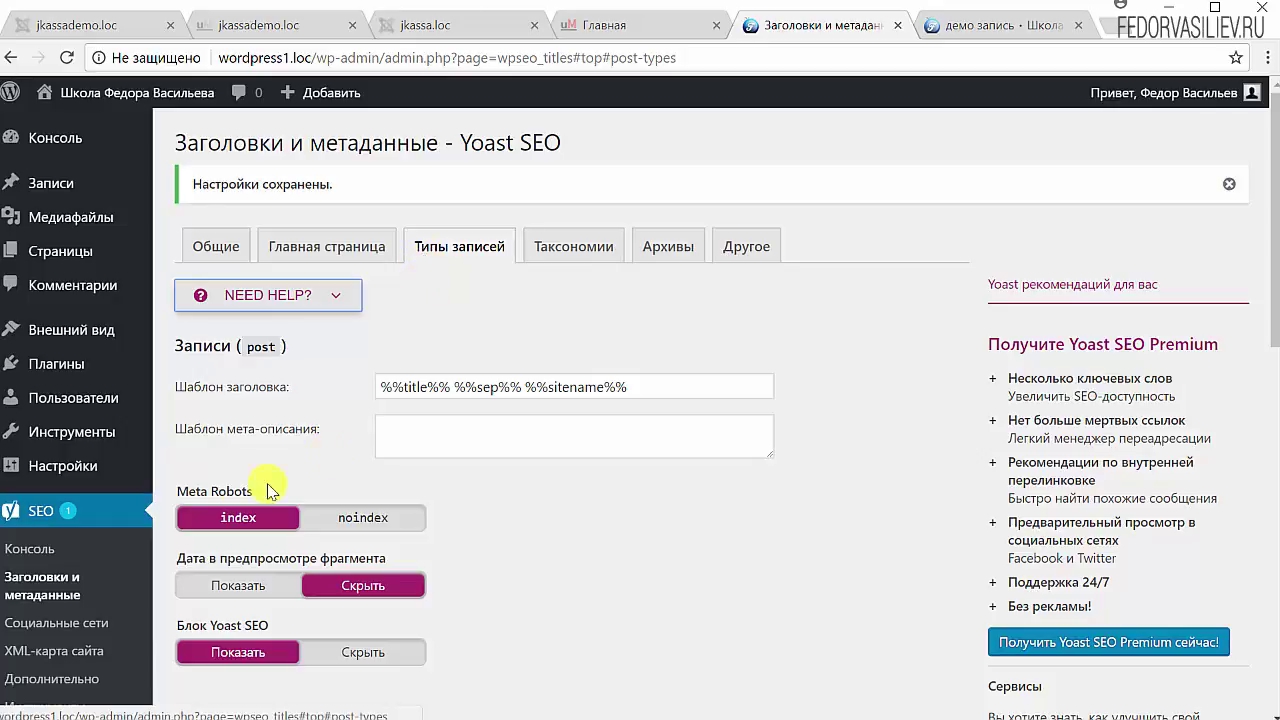
{"action": "left_click", "coordinate": [434, 433]}
{"action": "right_click", "coordinate": [443, 434]}
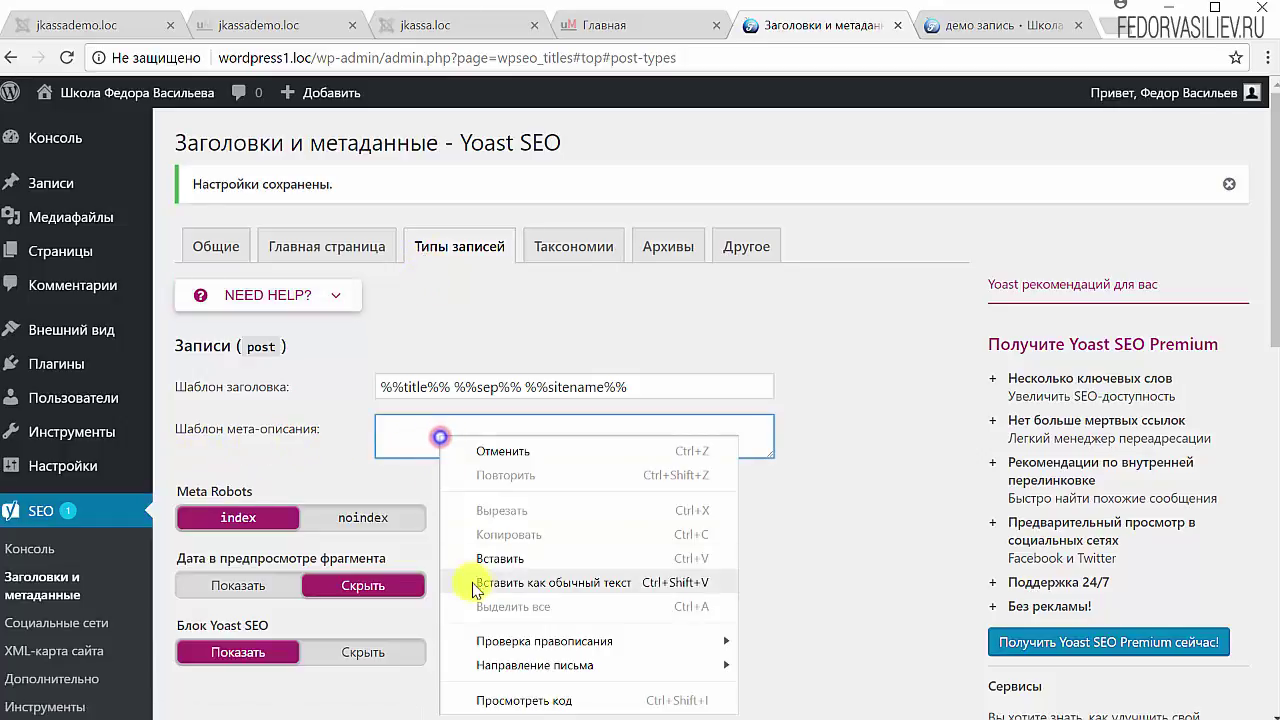
{"action": "left_click", "coordinate": [501, 555]}
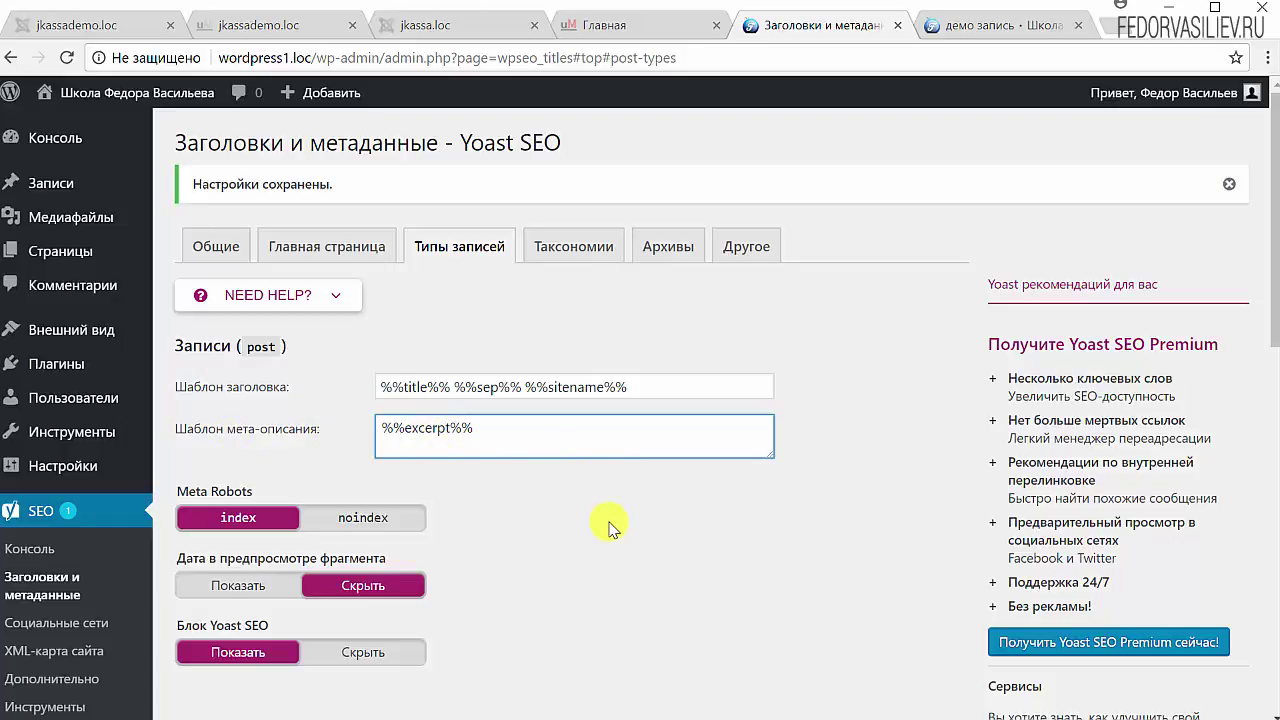
Step: Highlight the %%excerpt%% meta description and the full Posts title template to review them
{"action": "left_click_drag", "start_coordinate": [518, 428], "coordinate": [372, 435]}
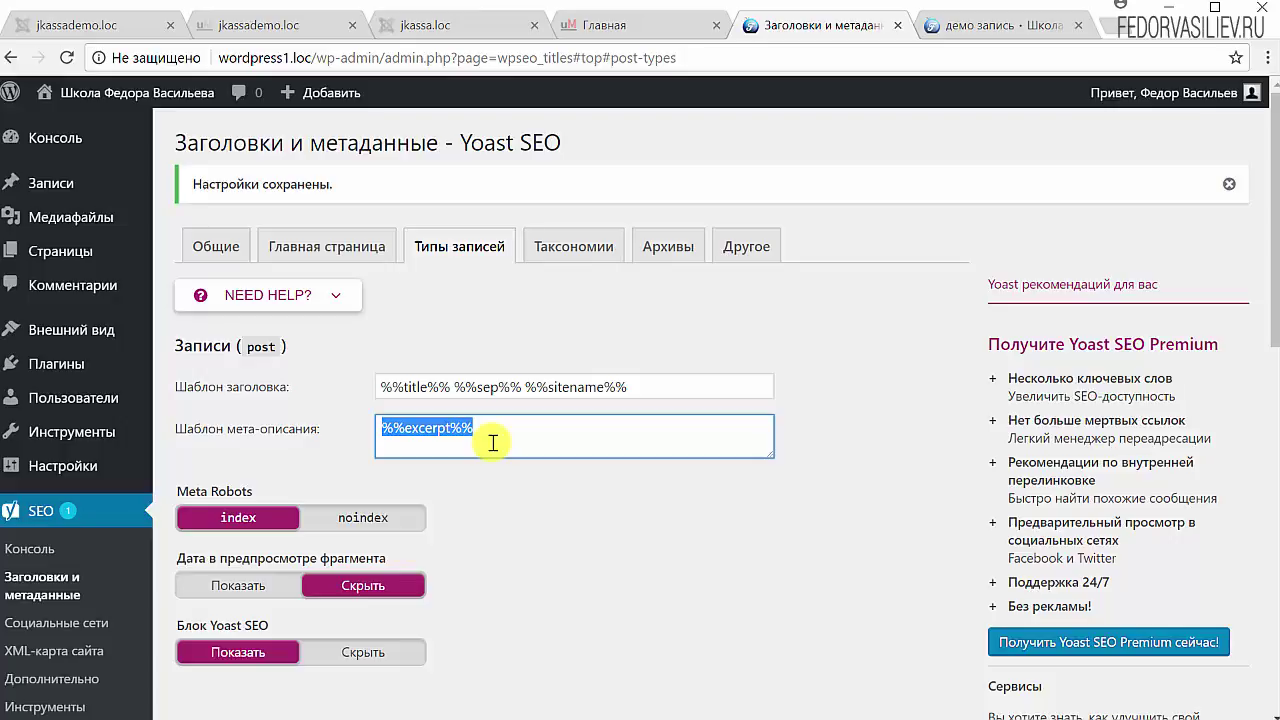
{"action": "left_click", "coordinate": [478, 443]}
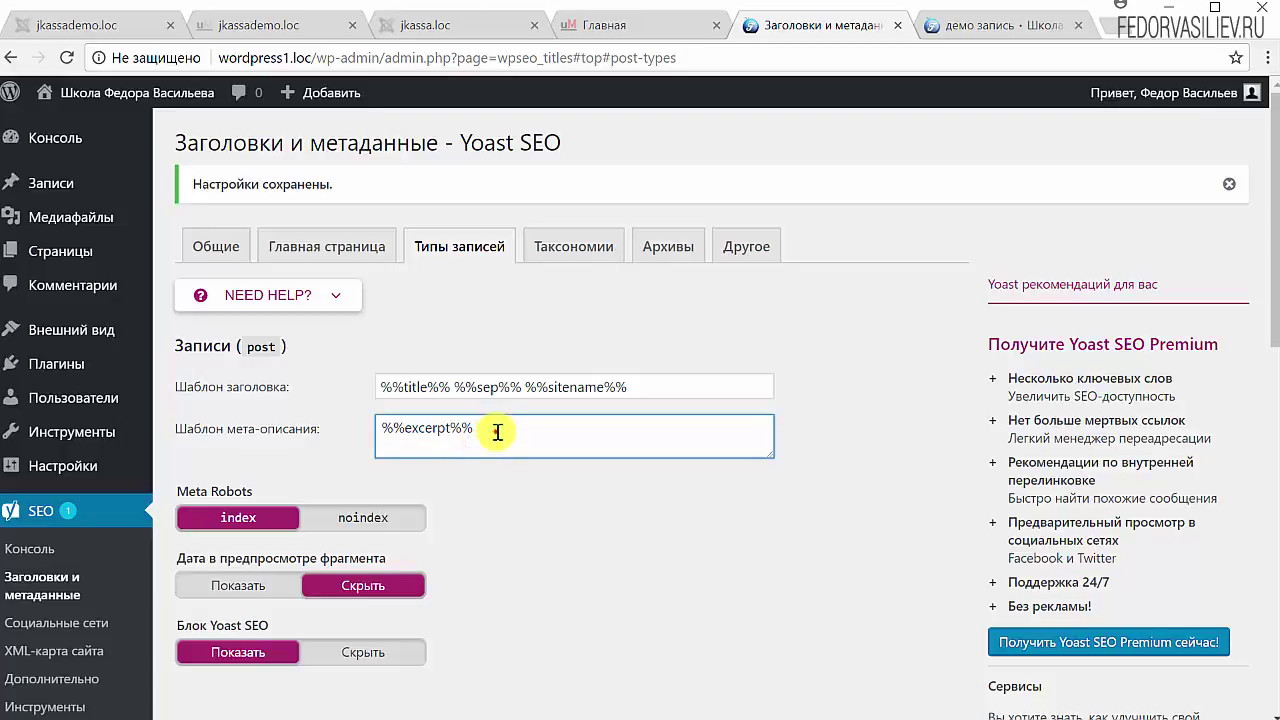
{"action": "left_click_drag", "start_coordinate": [492, 430], "coordinate": [380, 429]}
{"action": "left_click", "coordinate": [510, 434]}
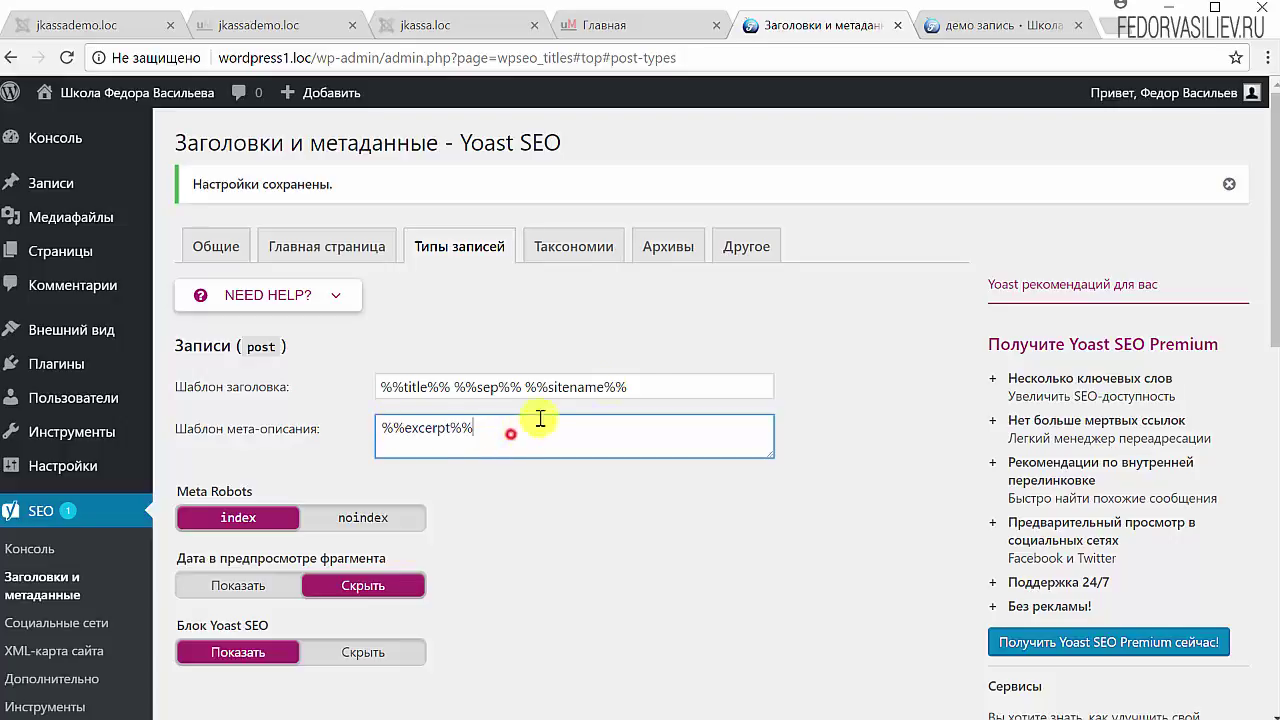
{"action": "left_click_drag", "start_coordinate": [657, 384], "coordinate": [383, 384]}
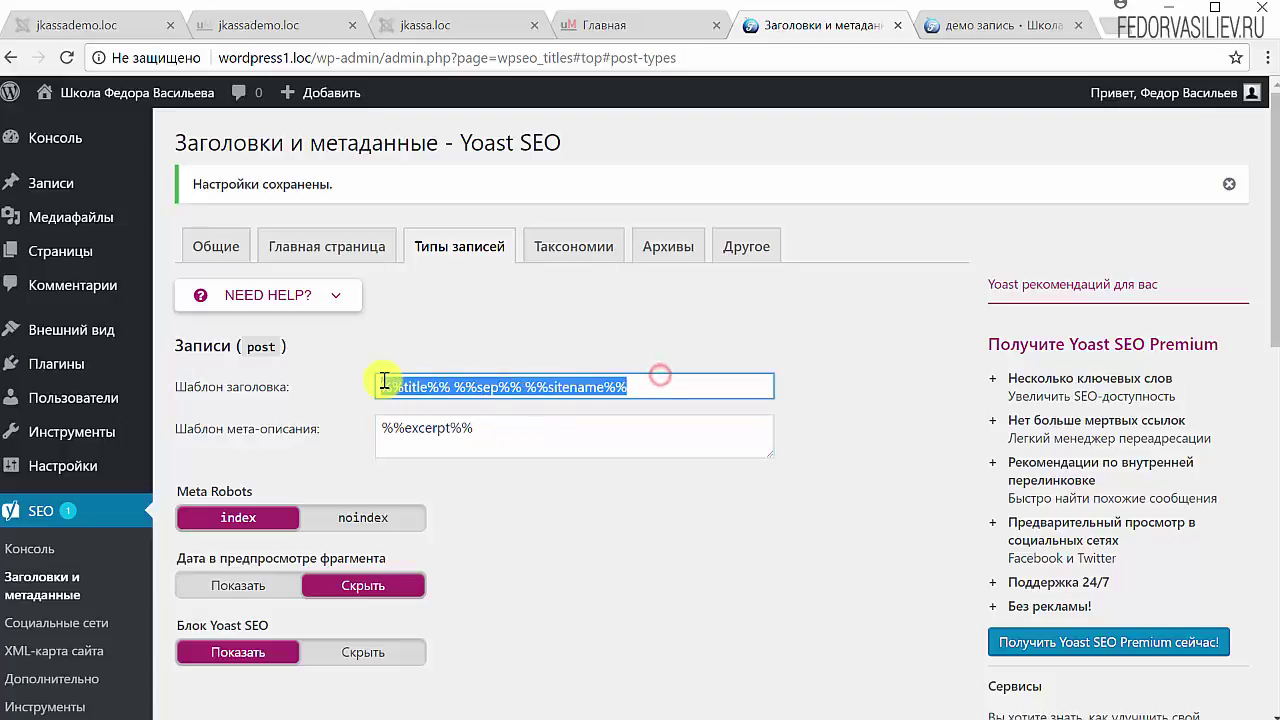
{"action": "left_click", "coordinate": [407, 320]}
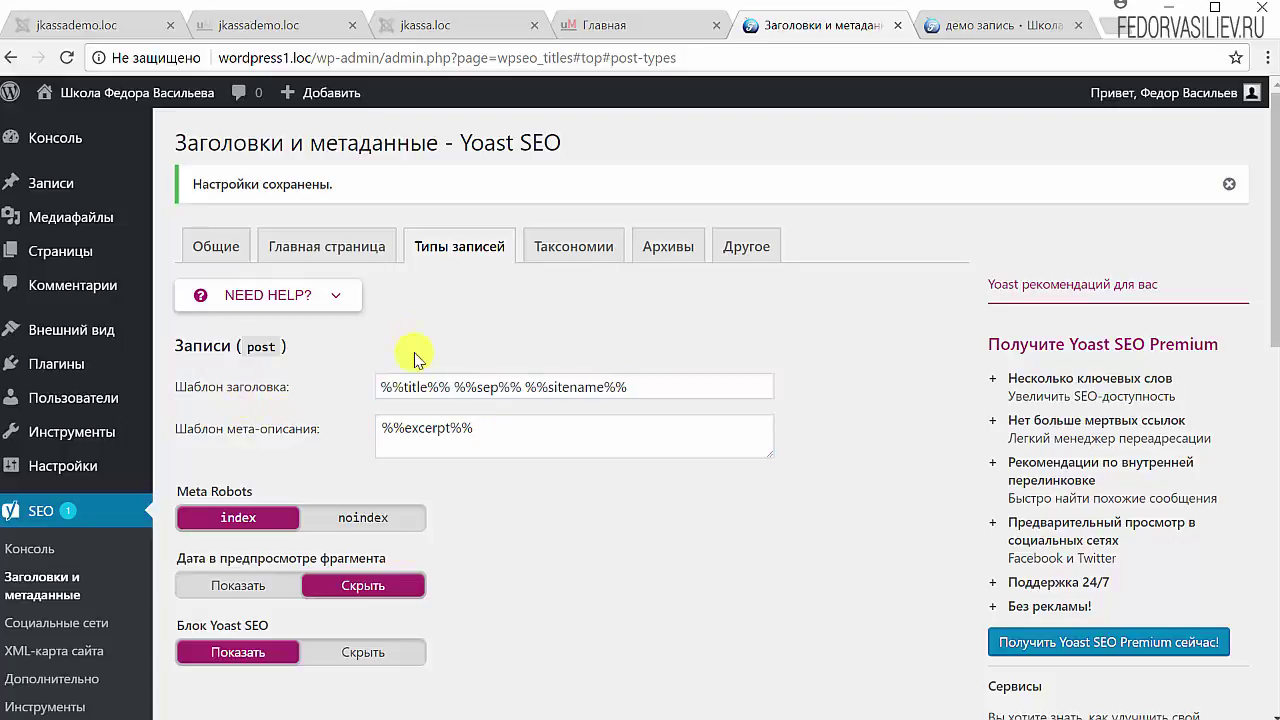
{"action": "left_click_drag", "start_coordinate": [651, 387], "coordinate": [377, 386]}
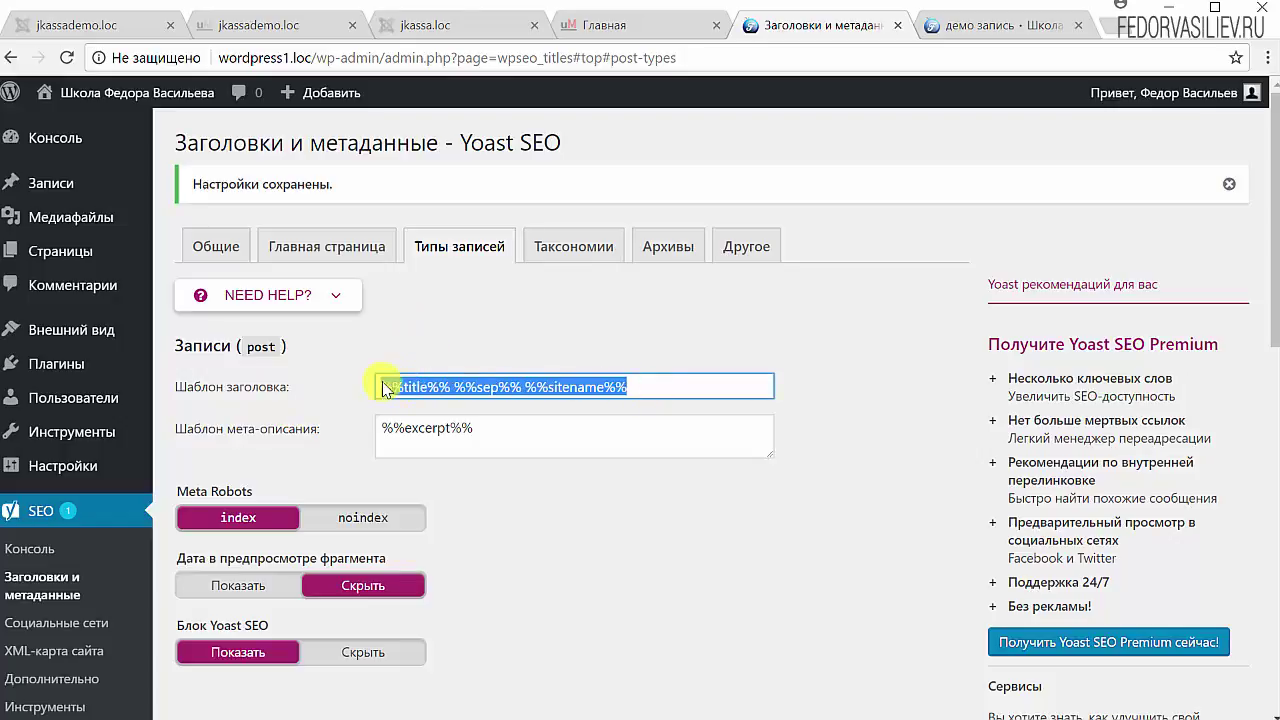
{"action": "left_click", "coordinate": [465, 387]}
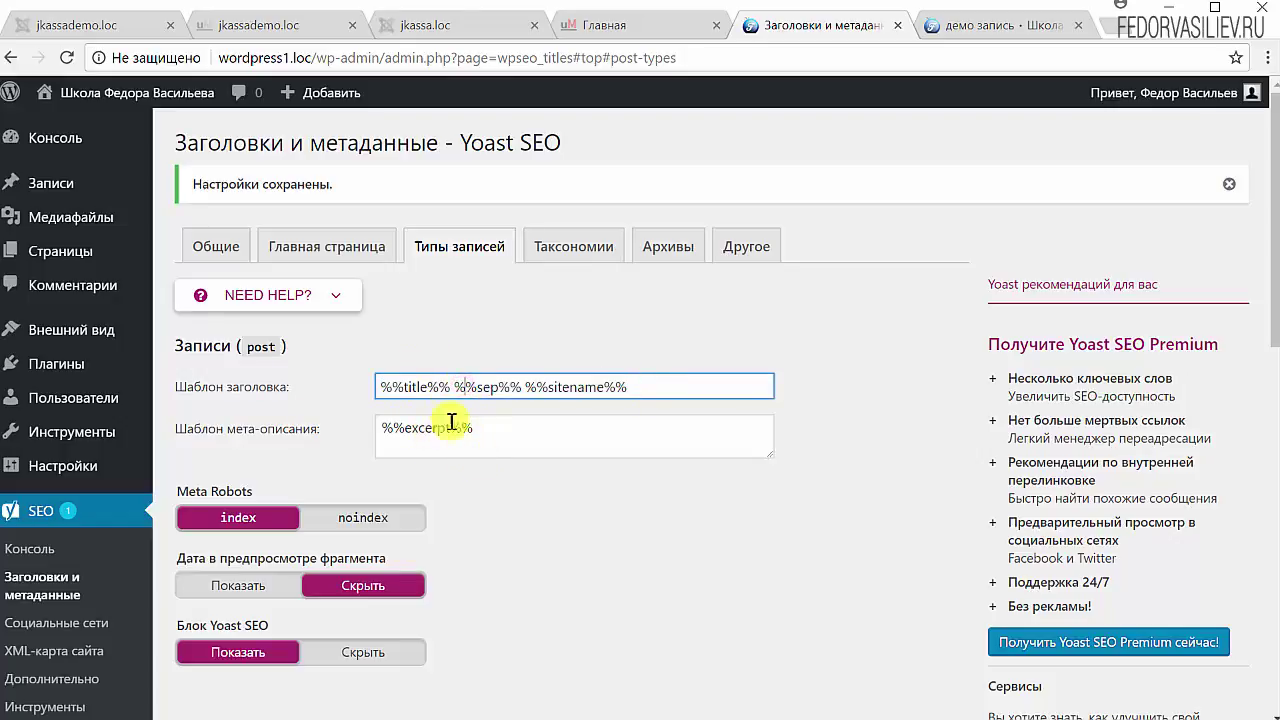
{"action": "left_click_drag", "start_coordinate": [505, 428], "coordinate": [368, 425]}
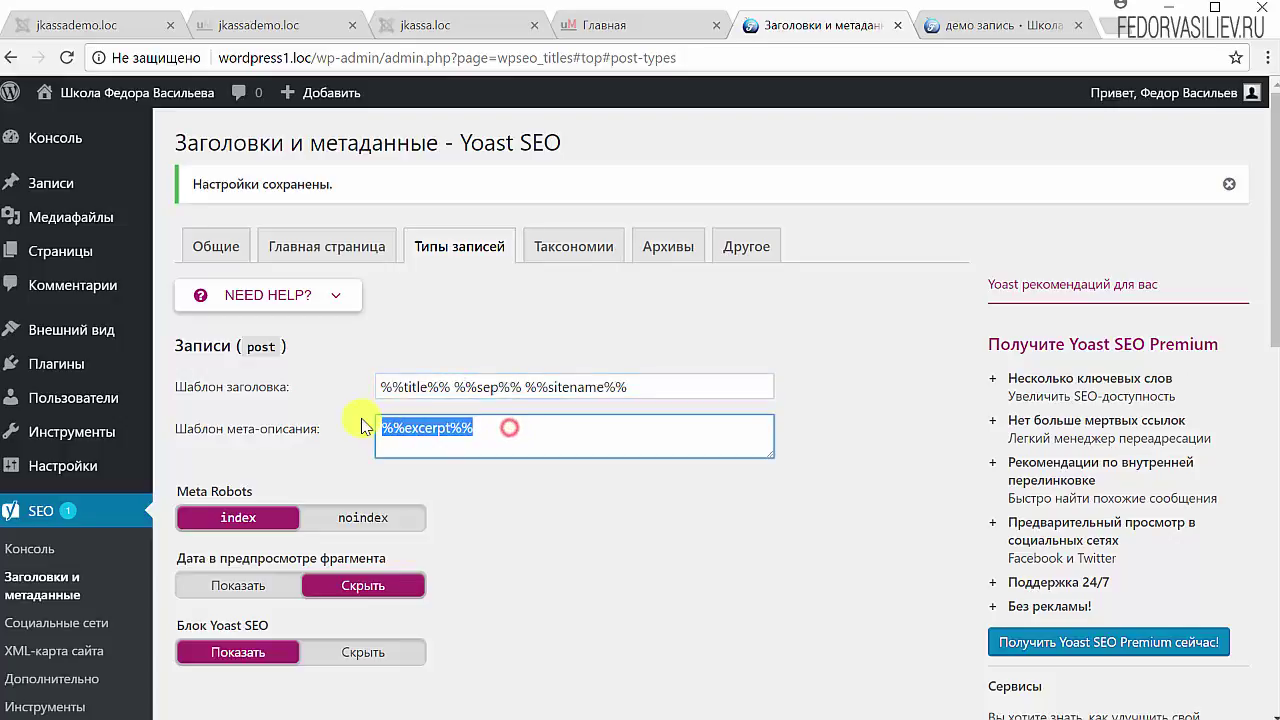
{"action": "left_click_drag", "start_coordinate": [651, 387], "coordinate": [363, 386]}
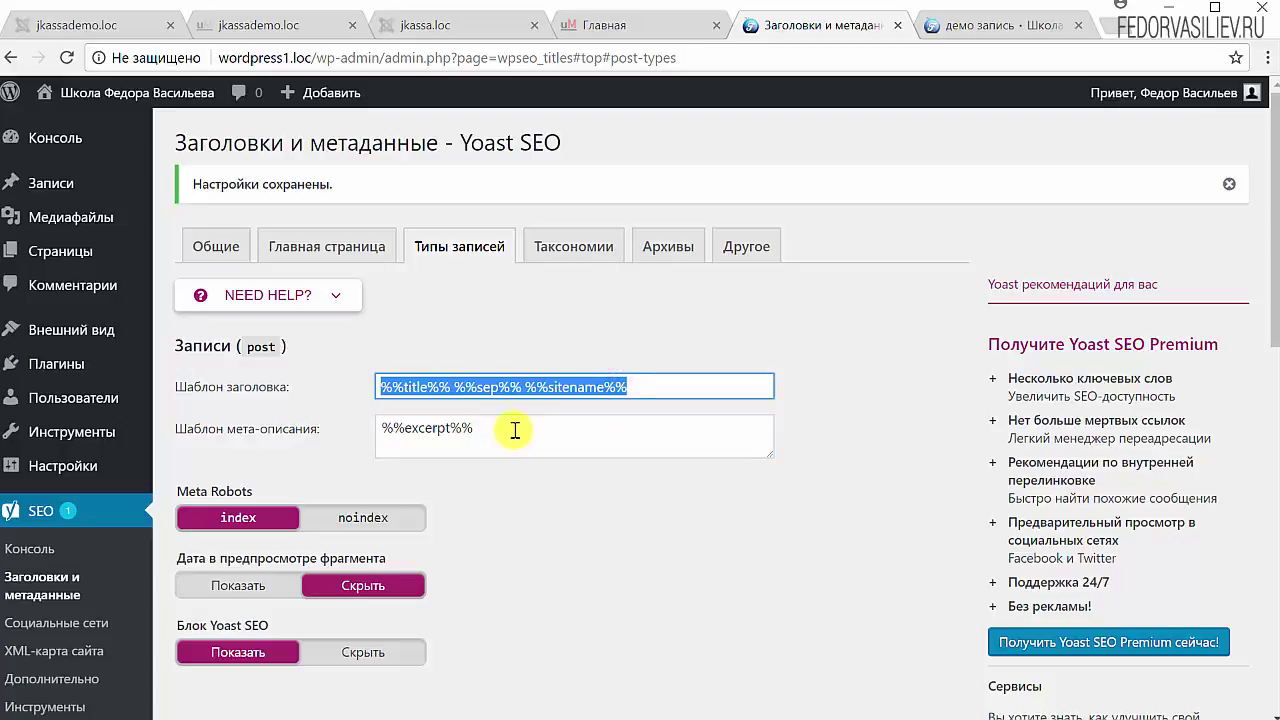
{"action": "left_click_drag", "start_coordinate": [511, 428], "coordinate": [362, 428]}
{"action": "left_click", "coordinate": [593, 483]}
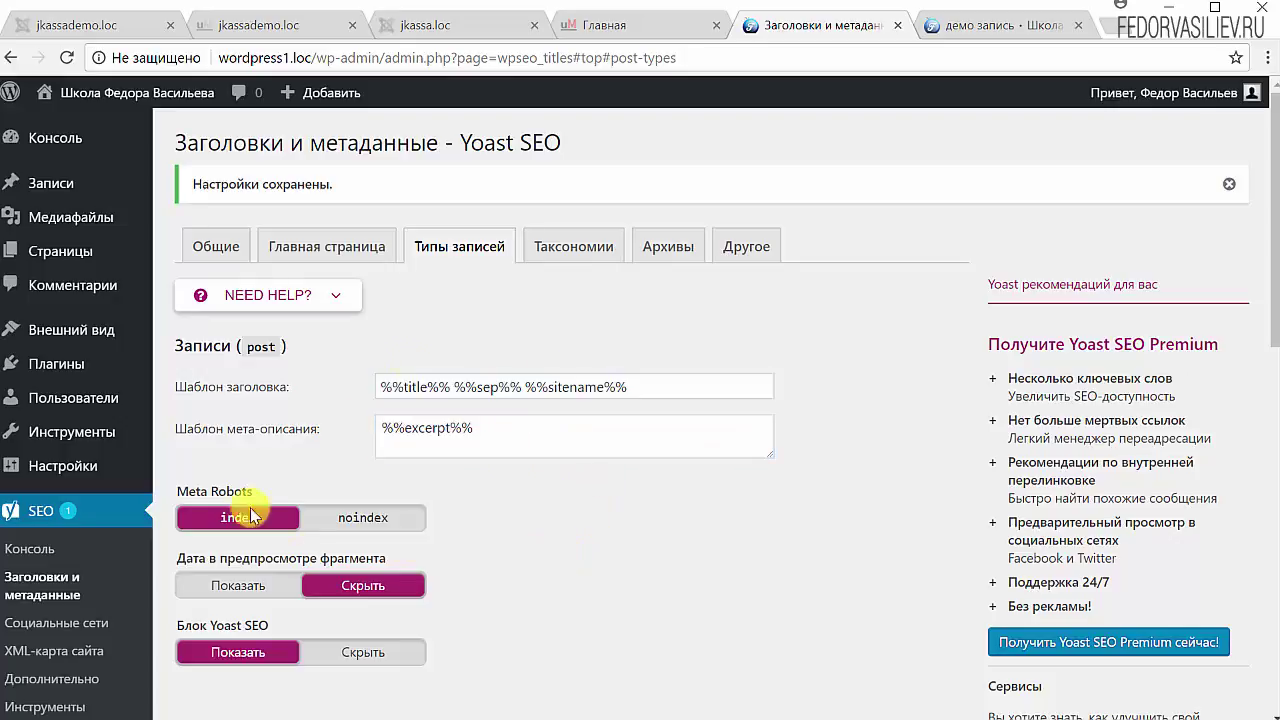
Step: Save the post-type title and meta-description template settings
{"action": "scroll", "coordinate": [473, 500], "scroll_direction": "down", "scroll_amount": 5}
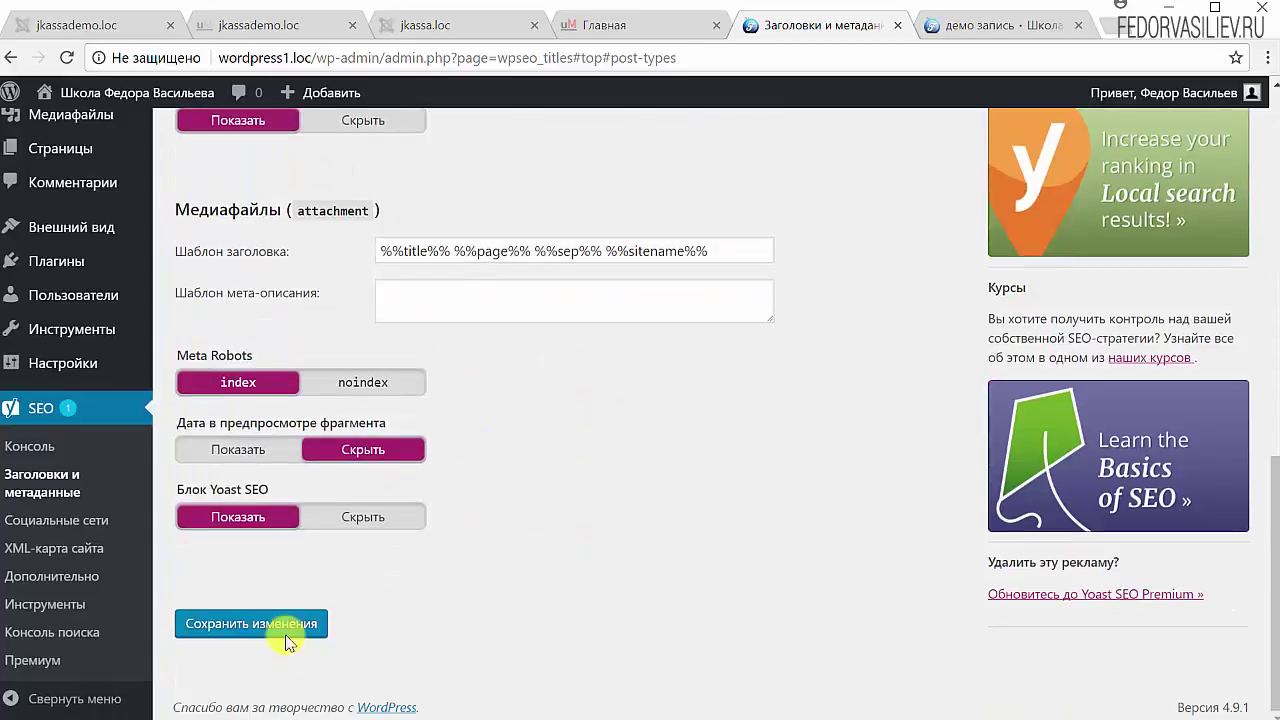
{"action": "left_click", "coordinate": [274, 630]}
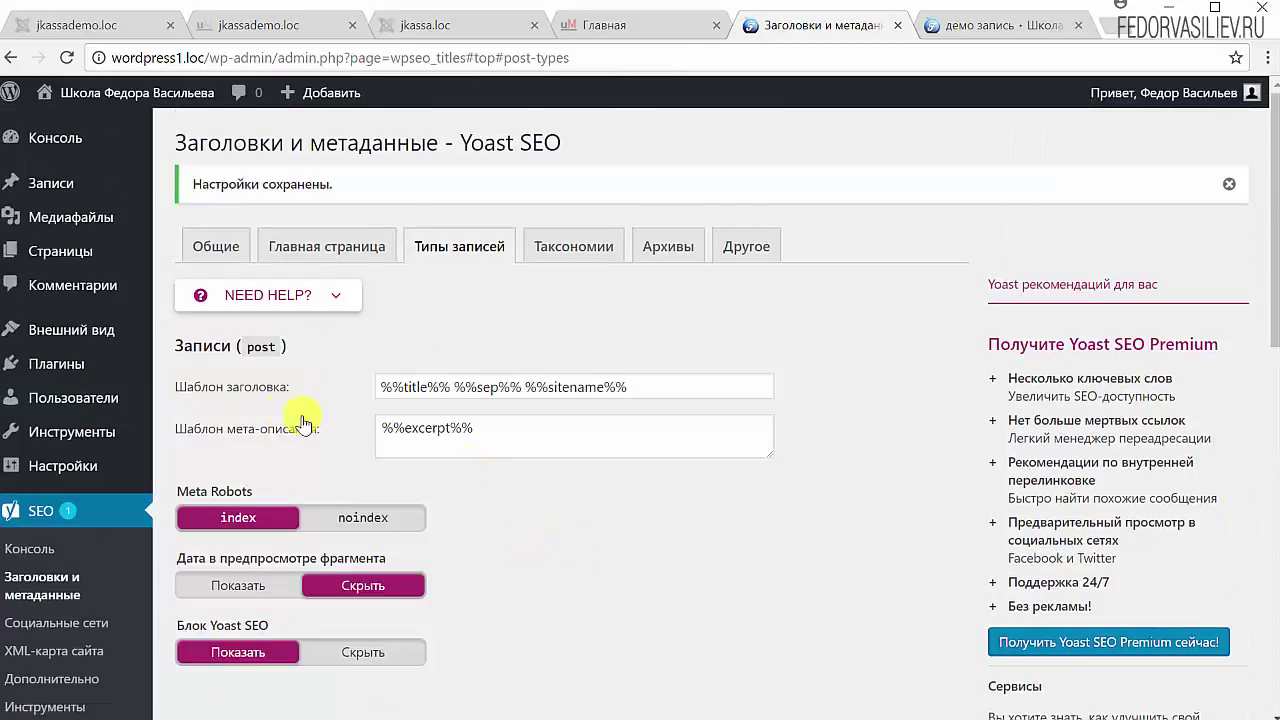
{"action": "mouse_move", "coordinate": [30, 183]}
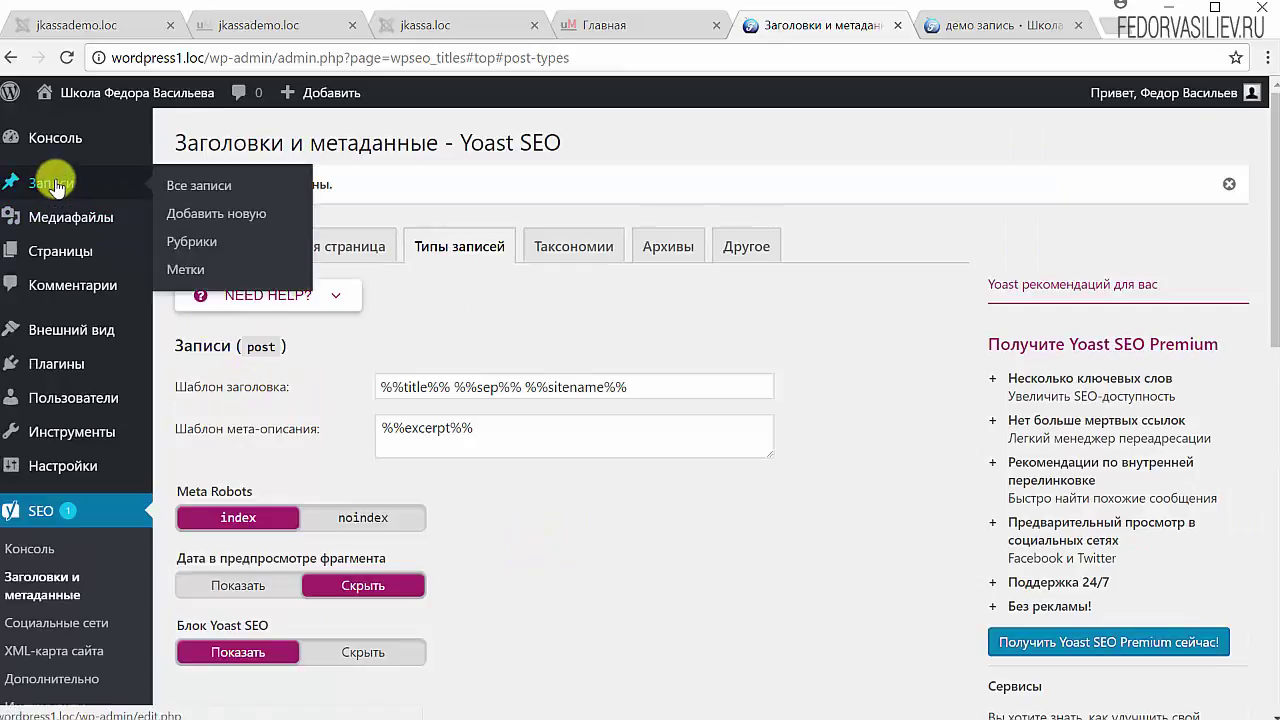
{"action": "right_click", "coordinate": [195, 210]}
Step: Start a new post titled 'демо сайт' in a new tab and scroll to its Yoast snippet preview
{"action": "left_click", "coordinate": [251, 220]}
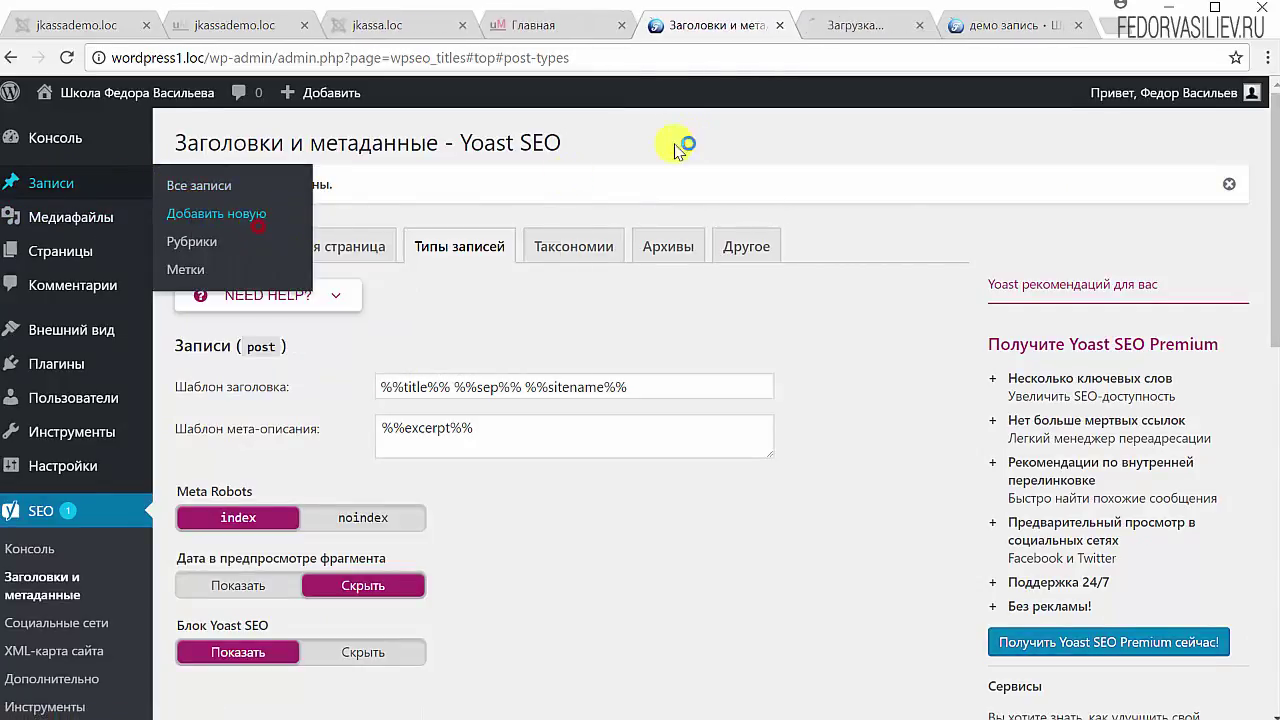
{"action": "left_click", "coordinate": [848, 23]}
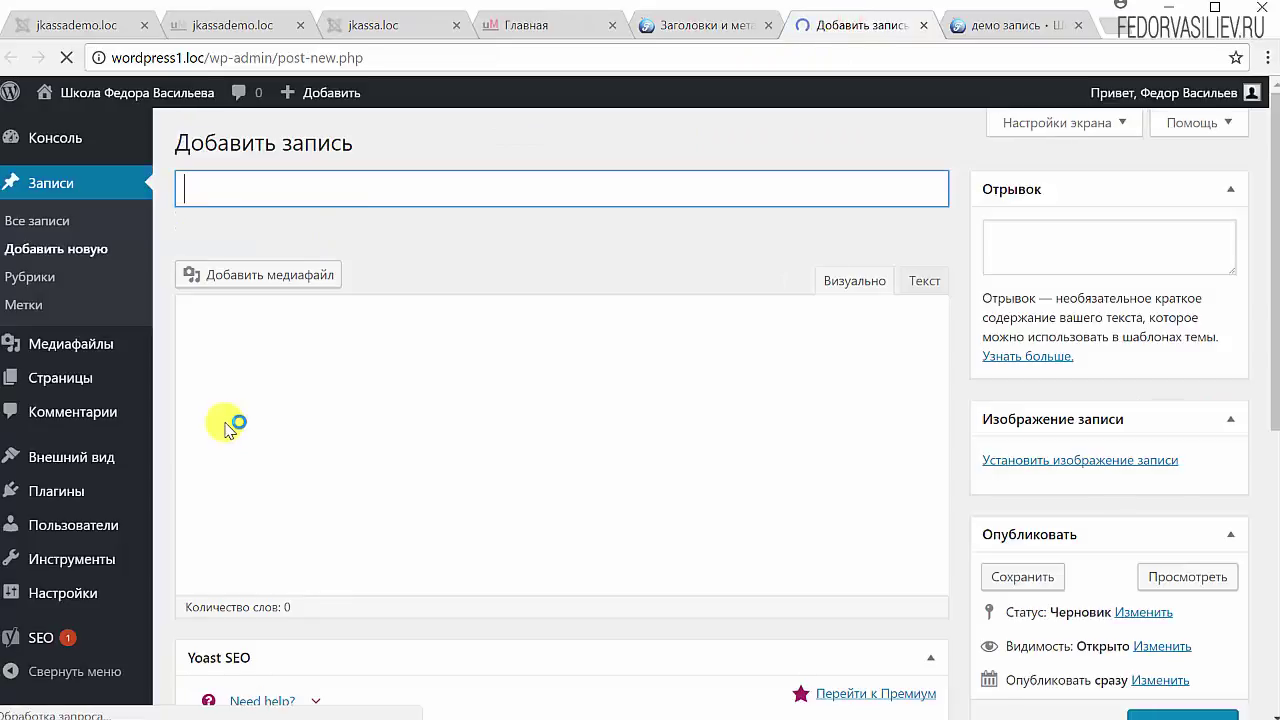
{"action": "left_click", "coordinate": [317, 185]}
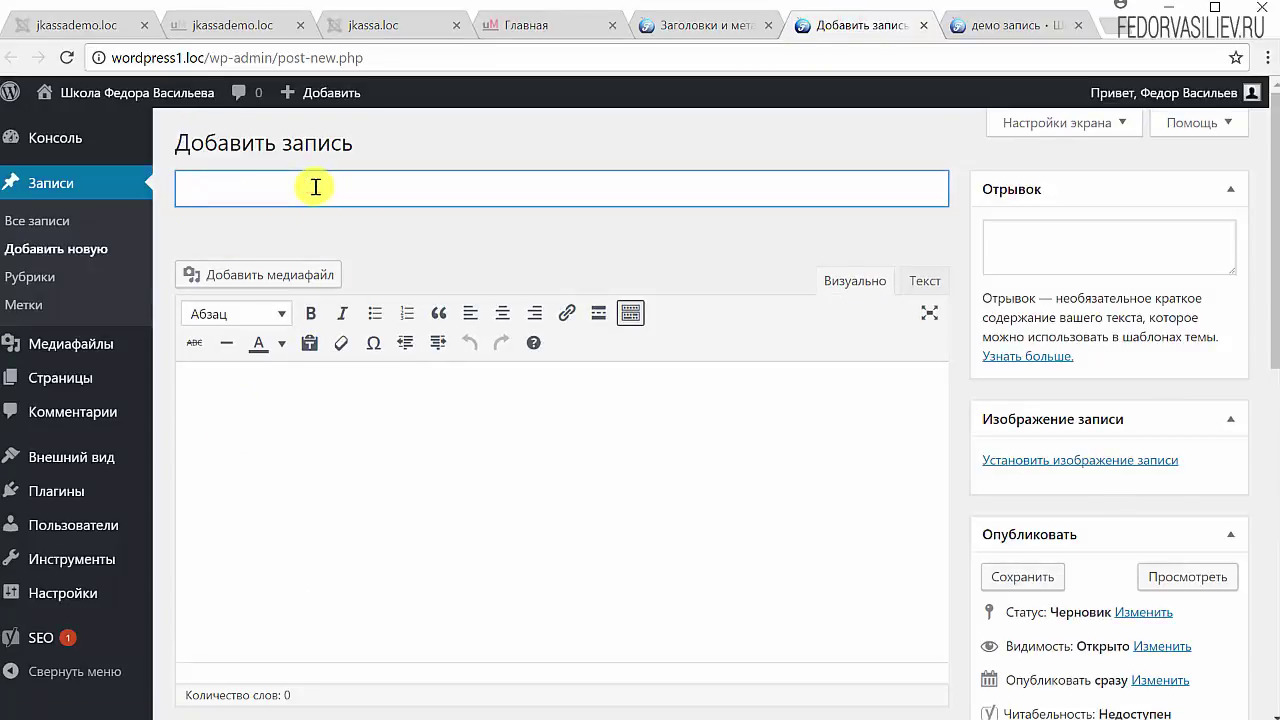
{"action": "type", "text": "демо сайт"}
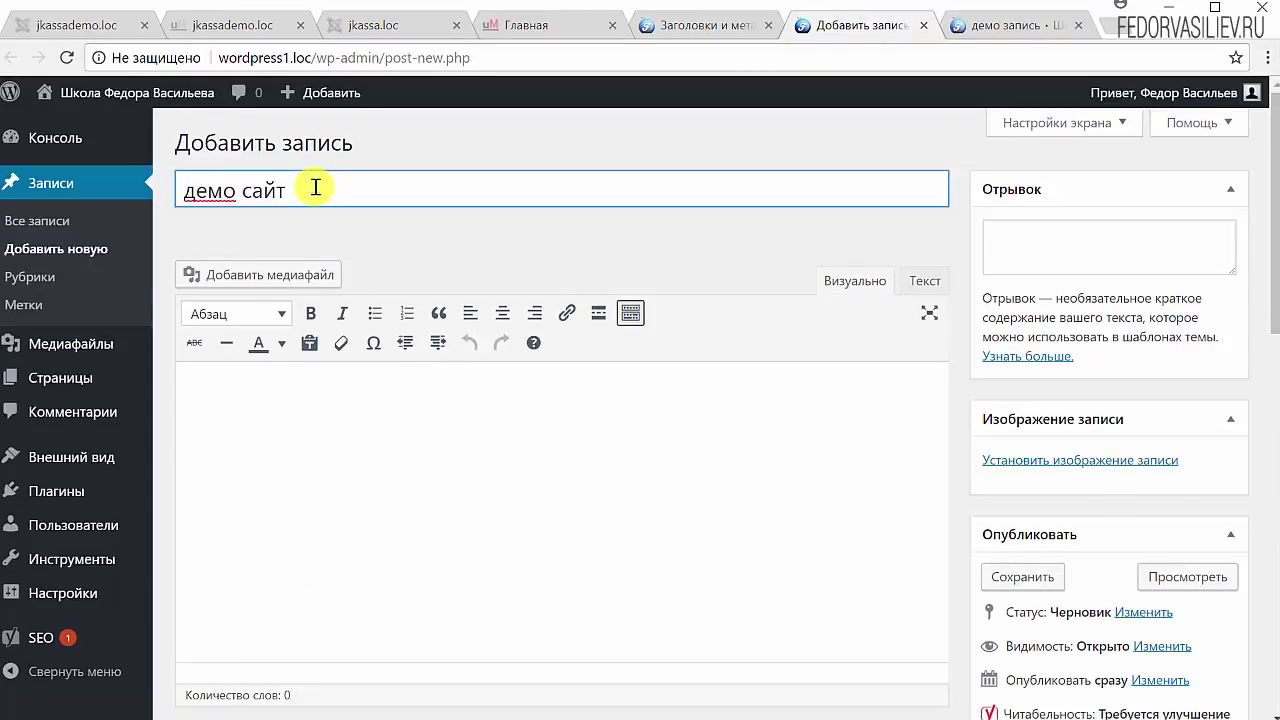
{"action": "left_click", "coordinate": [364, 248]}
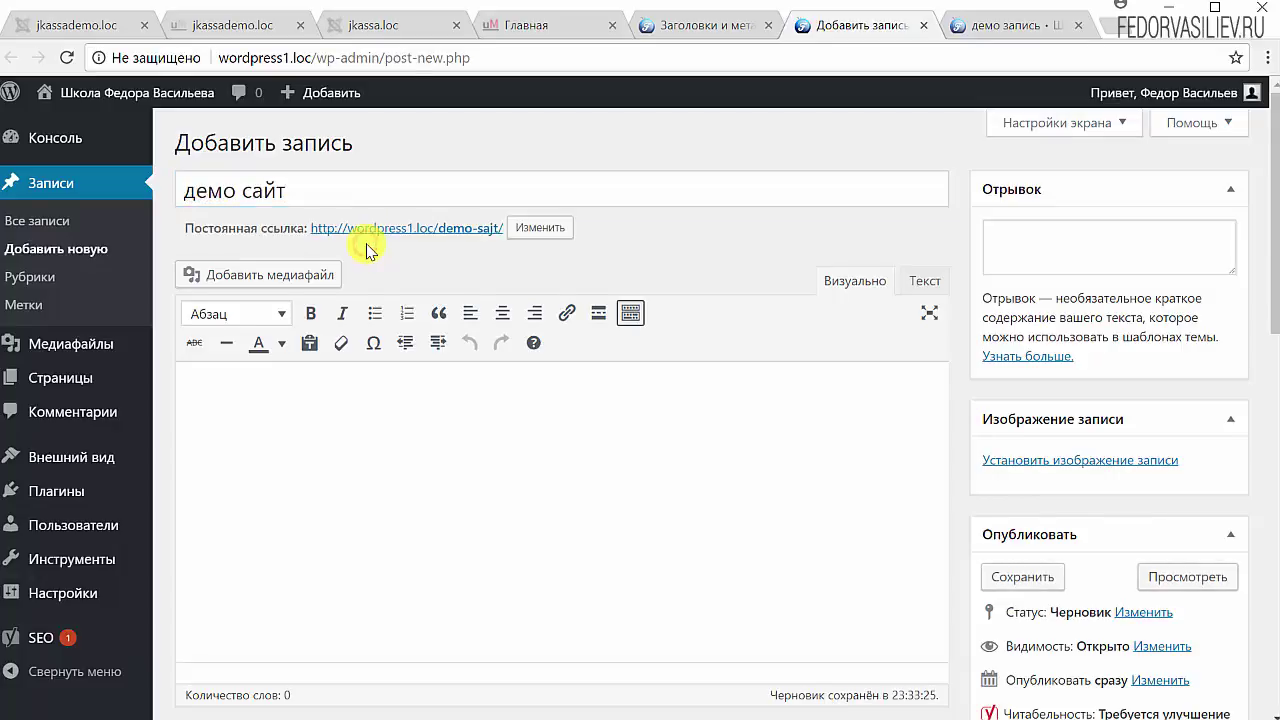
{"action": "scroll", "coordinate": [370, 265], "scroll_direction": "down", "scroll_amount": 3}
{"action": "scroll", "coordinate": [371, 347], "scroll_direction": "down", "scroll_amount": 1}
{"action": "scroll", "coordinate": [371, 347], "scroll_direction": "down", "scroll_amount": 1}
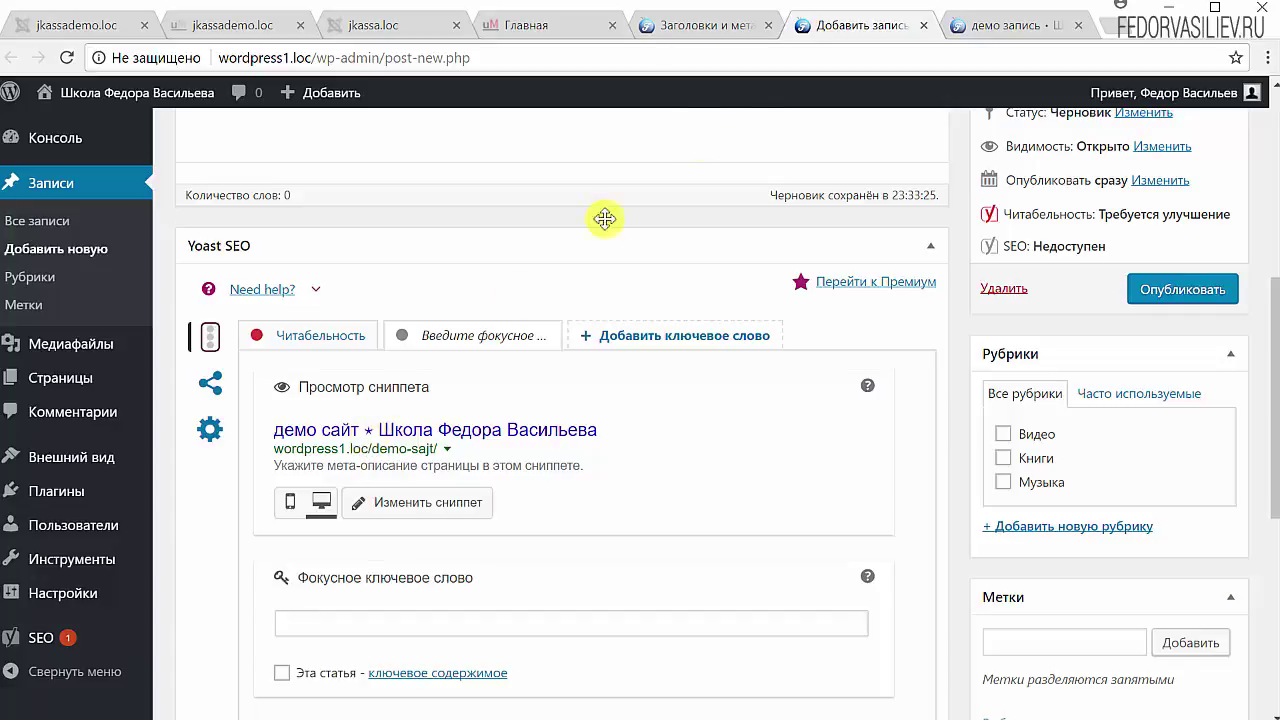
Step: Highlight %%sep%% and %%sitename%% in the post-type title template, briefly checking the new post editor
{"action": "left_click", "coordinate": [738, 28]}
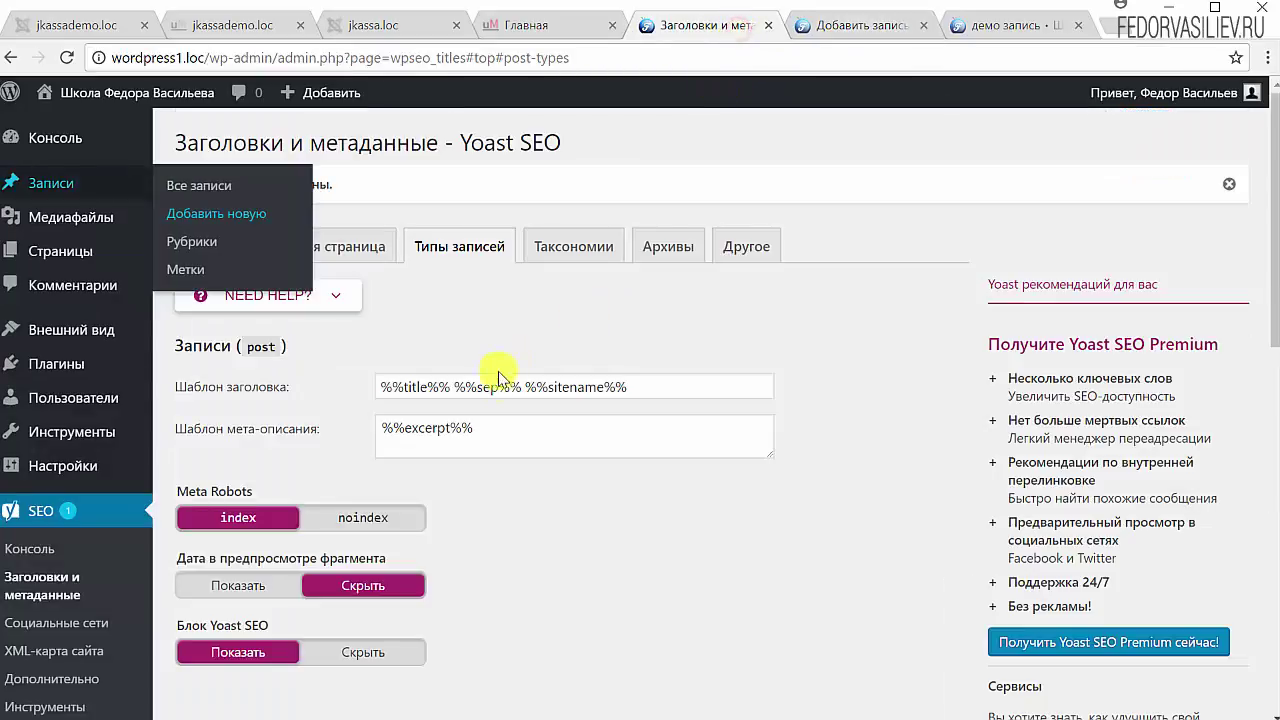
{"action": "left_click_drag", "start_coordinate": [519, 387], "coordinate": [459, 389]}
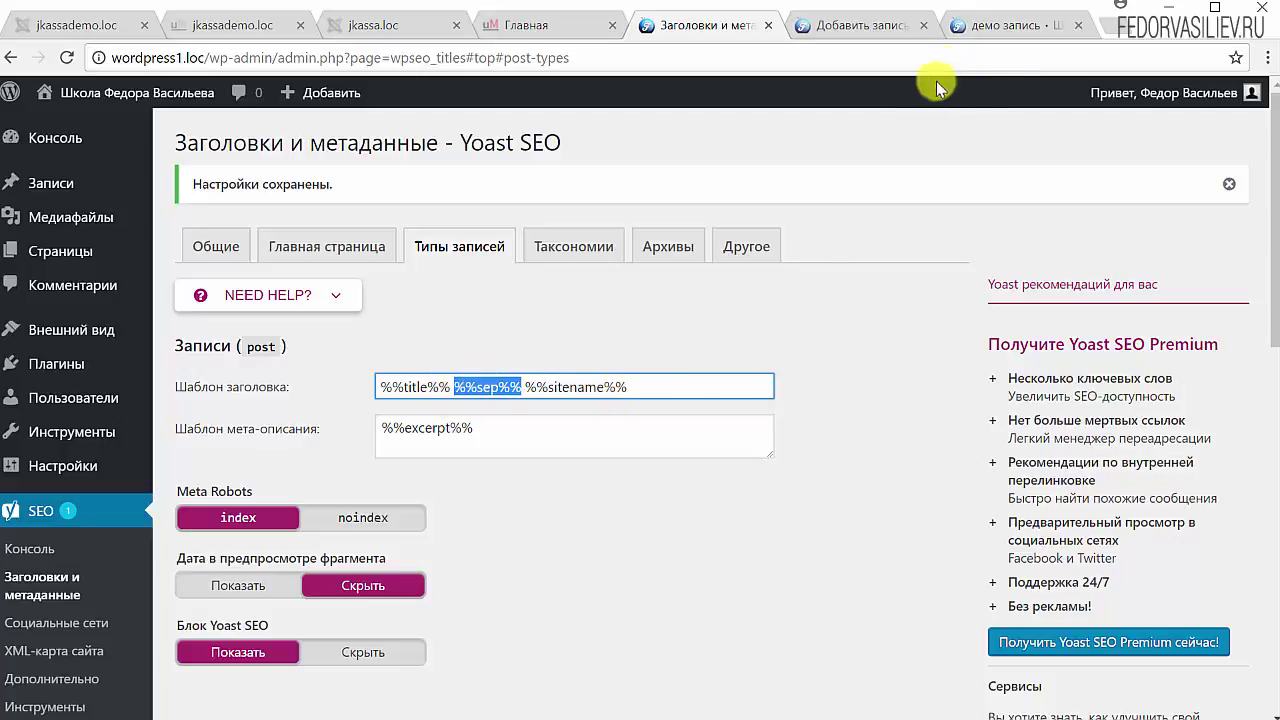
{"action": "left_click", "coordinate": [880, 25]}
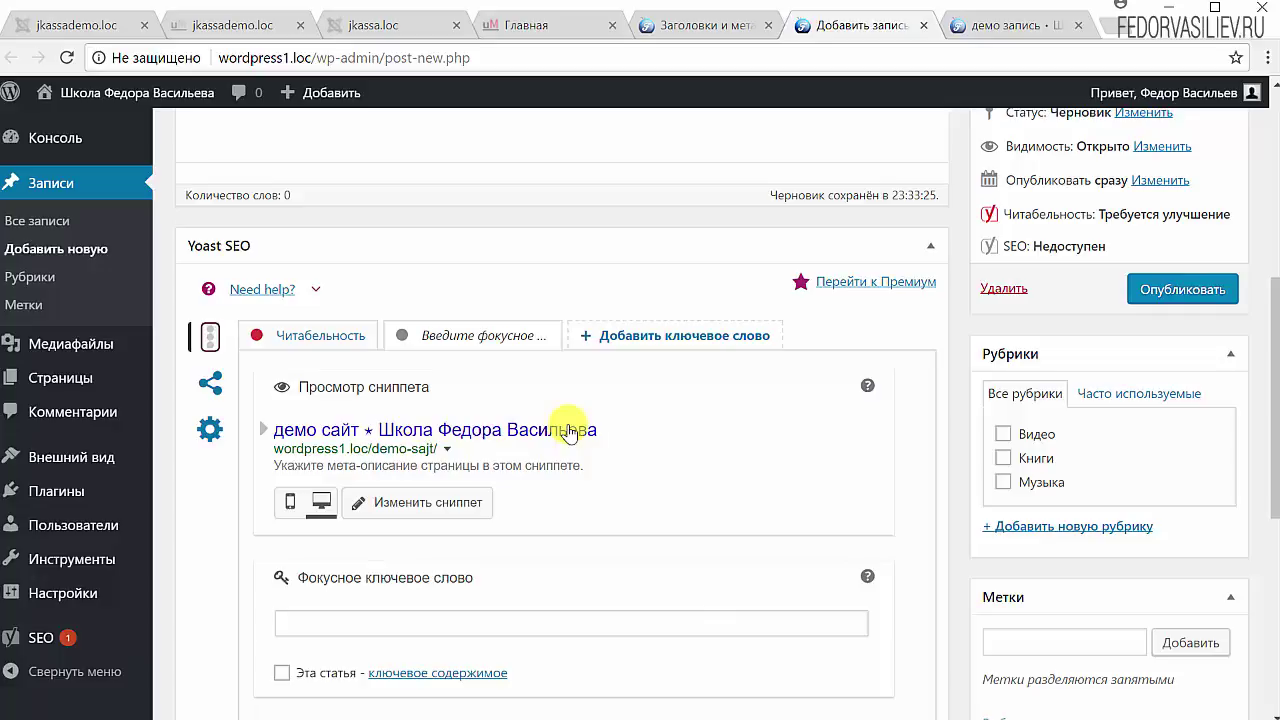
{"action": "left_click", "coordinate": [702, 30]}
{"action": "left_click_drag", "start_coordinate": [640, 387], "coordinate": [525, 388]}
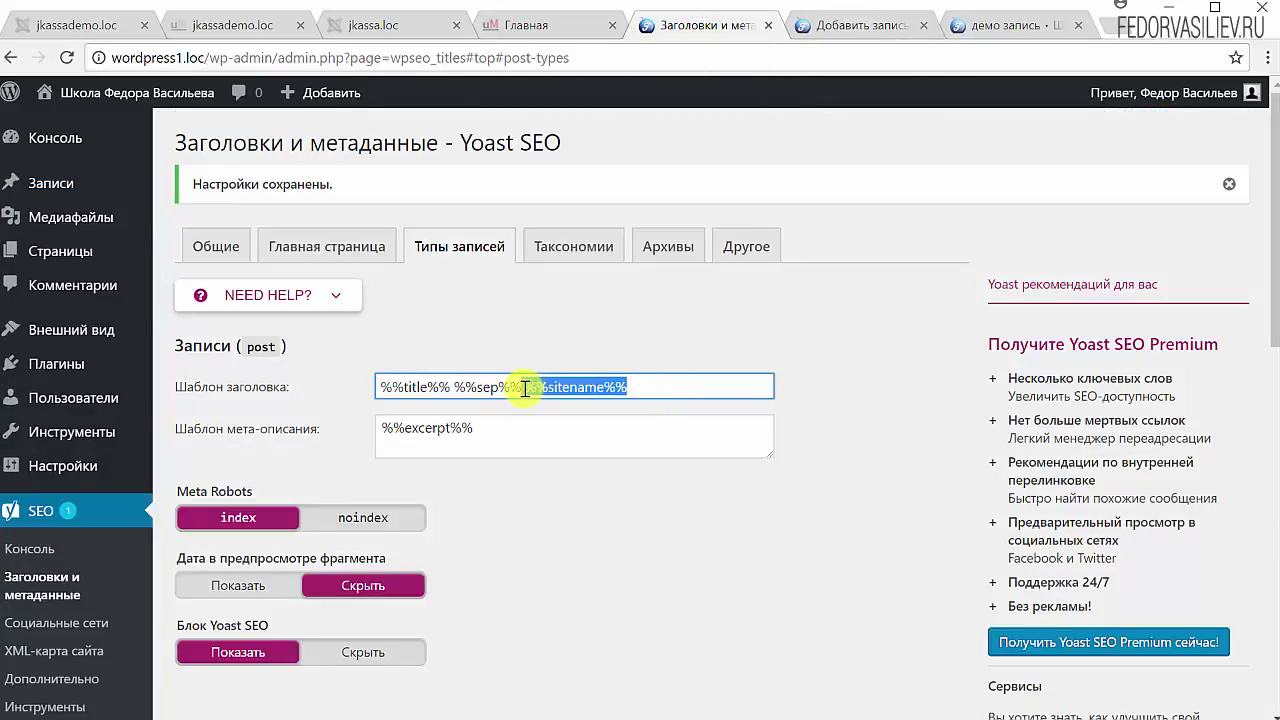
Step: Open the template variables reference in the Yoast help panel, then close it
{"action": "left_click", "coordinate": [338, 296]}
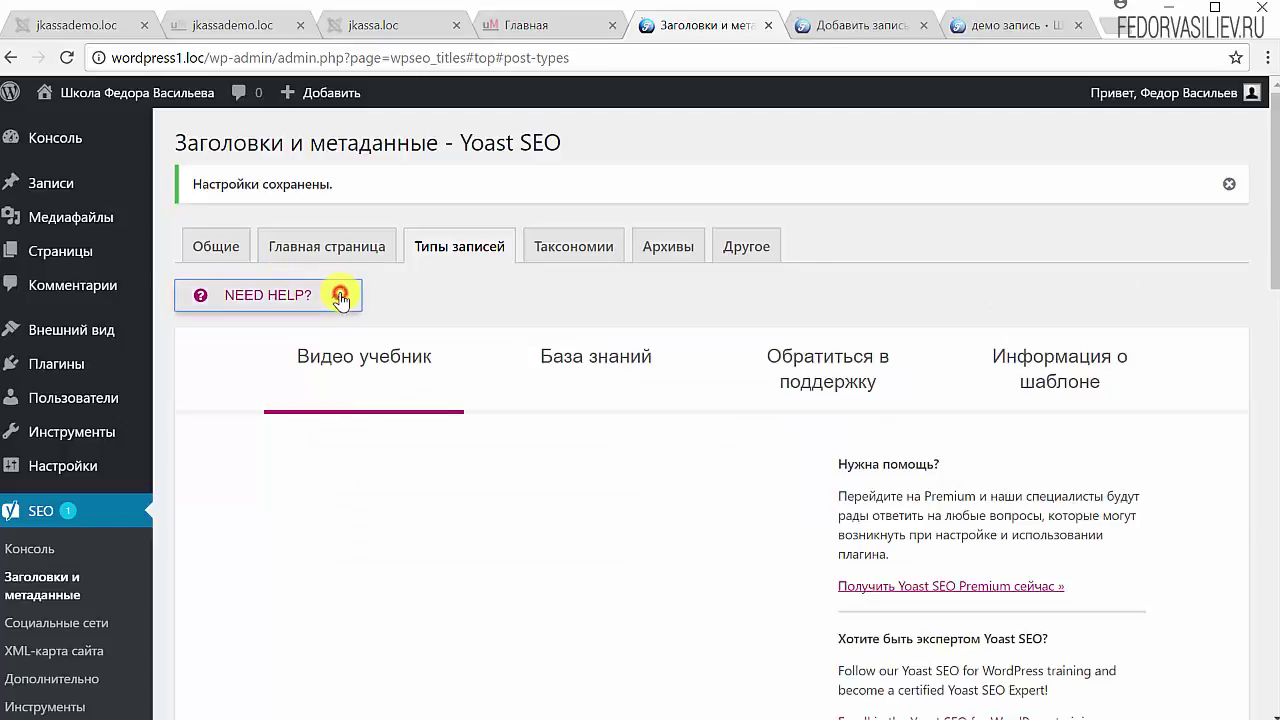
{"action": "left_click", "coordinate": [1051, 362]}
{"action": "scroll", "coordinate": [600, 520], "scroll_direction": "down", "scroll_amount": 3}
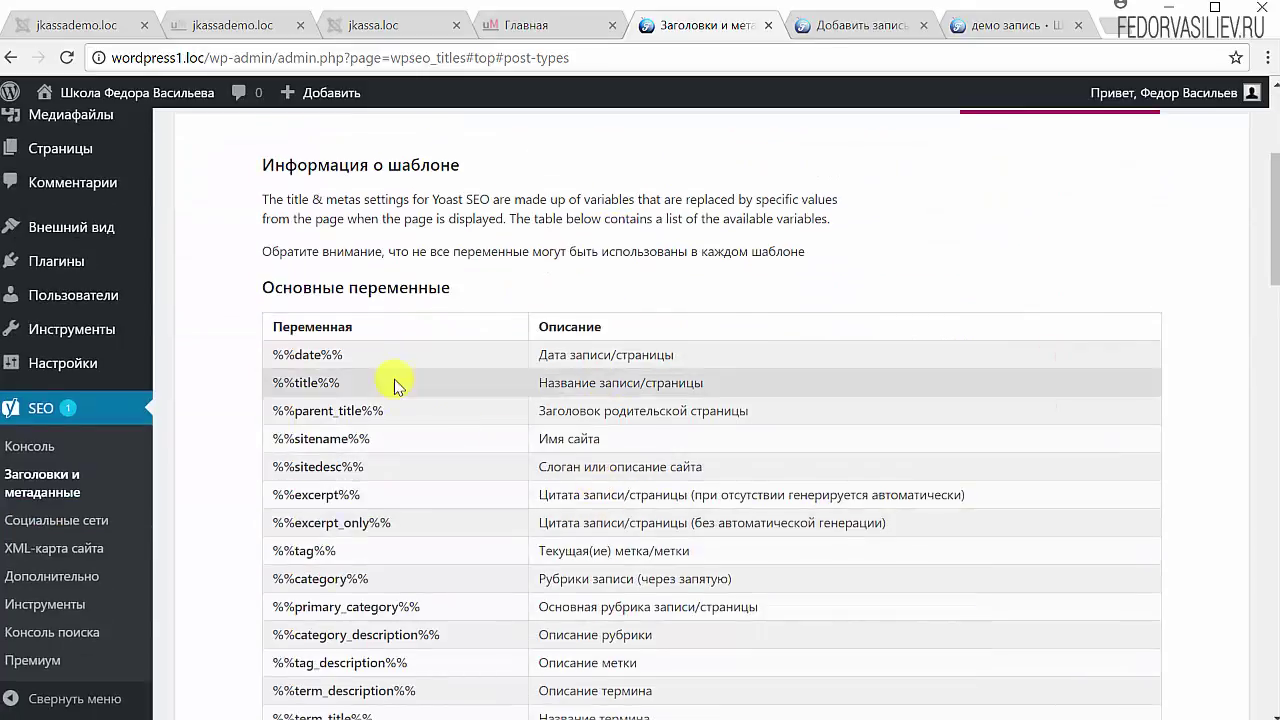
{"action": "scroll", "coordinate": [420, 474], "scroll_direction": "up", "scroll_amount": 2}
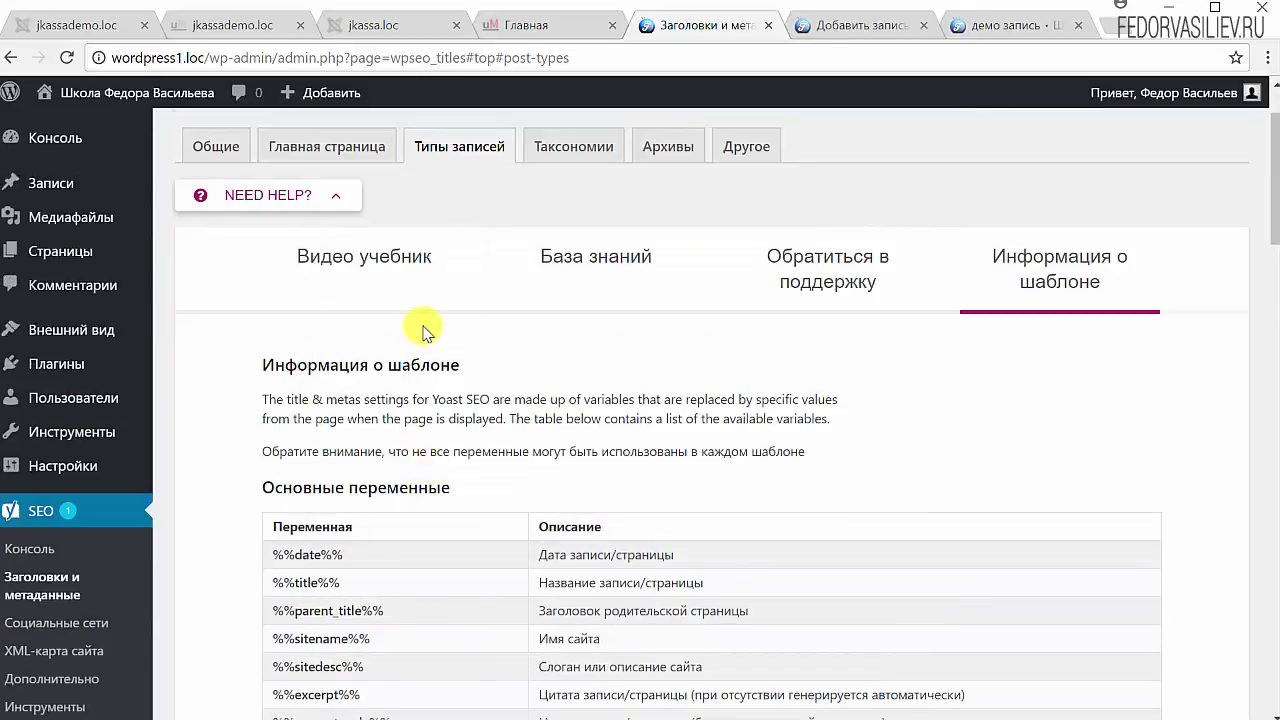
{"action": "left_click", "coordinate": [288, 195]}
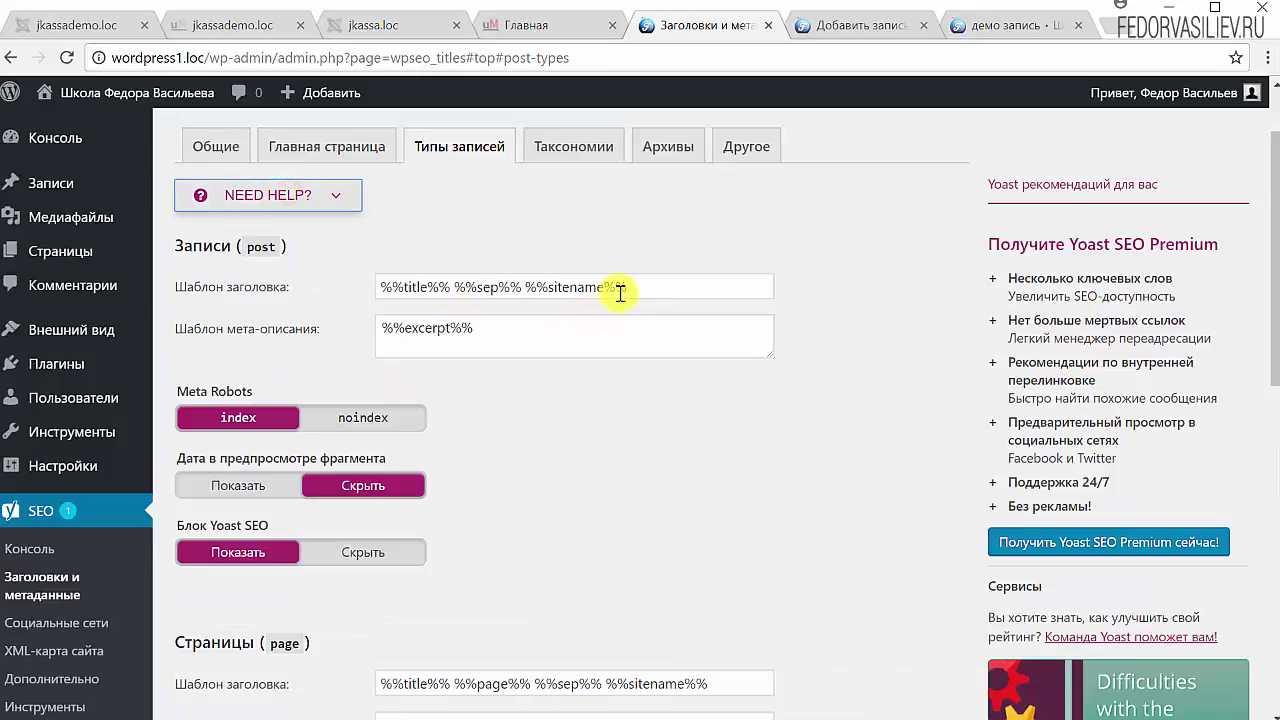
{"action": "left_click_drag", "start_coordinate": [640, 285], "coordinate": [380, 293]}
{"action": "left_click", "coordinate": [483, 222]}
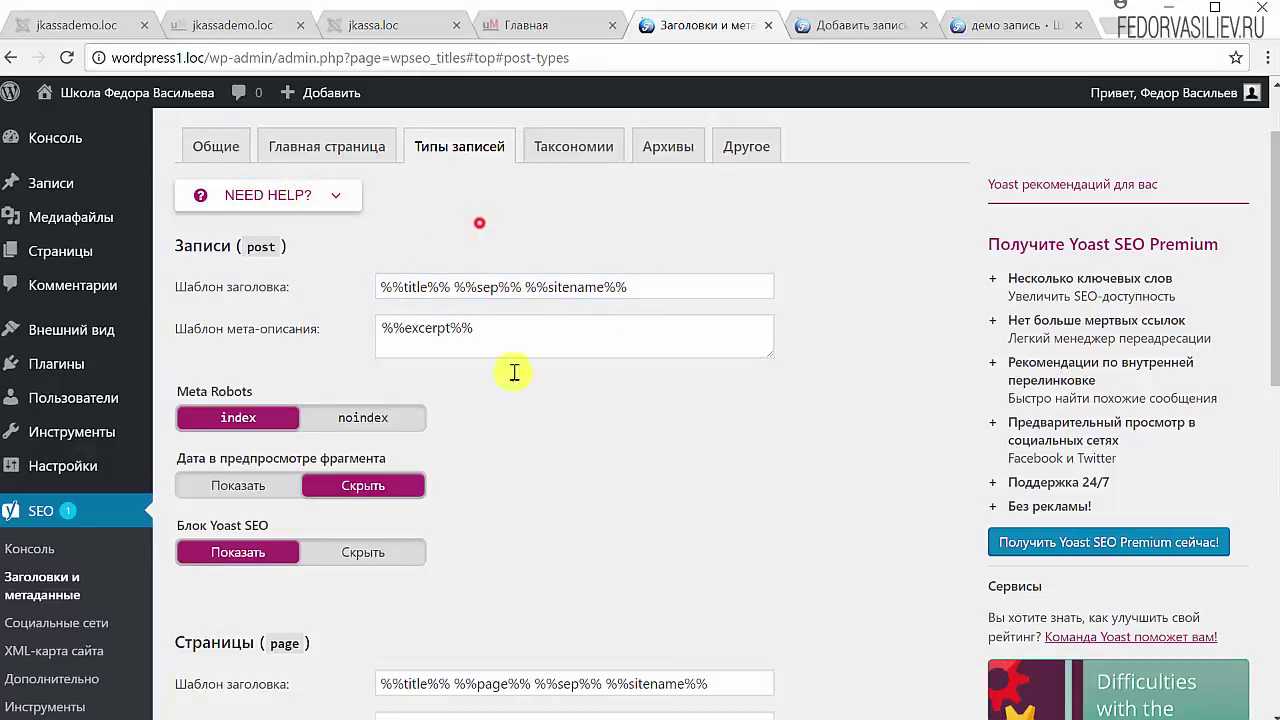
{"action": "left_click_drag", "start_coordinate": [506, 330], "coordinate": [370, 335]}
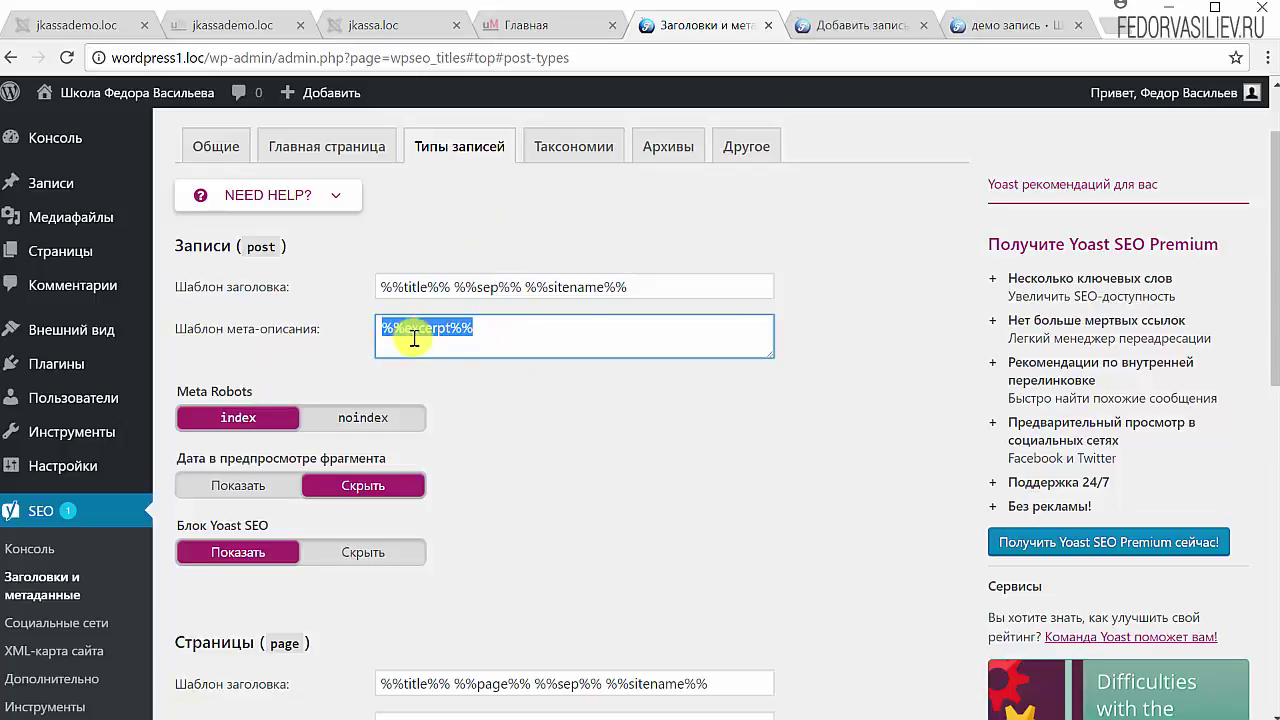
{"action": "left_click", "coordinate": [1015, 27]}
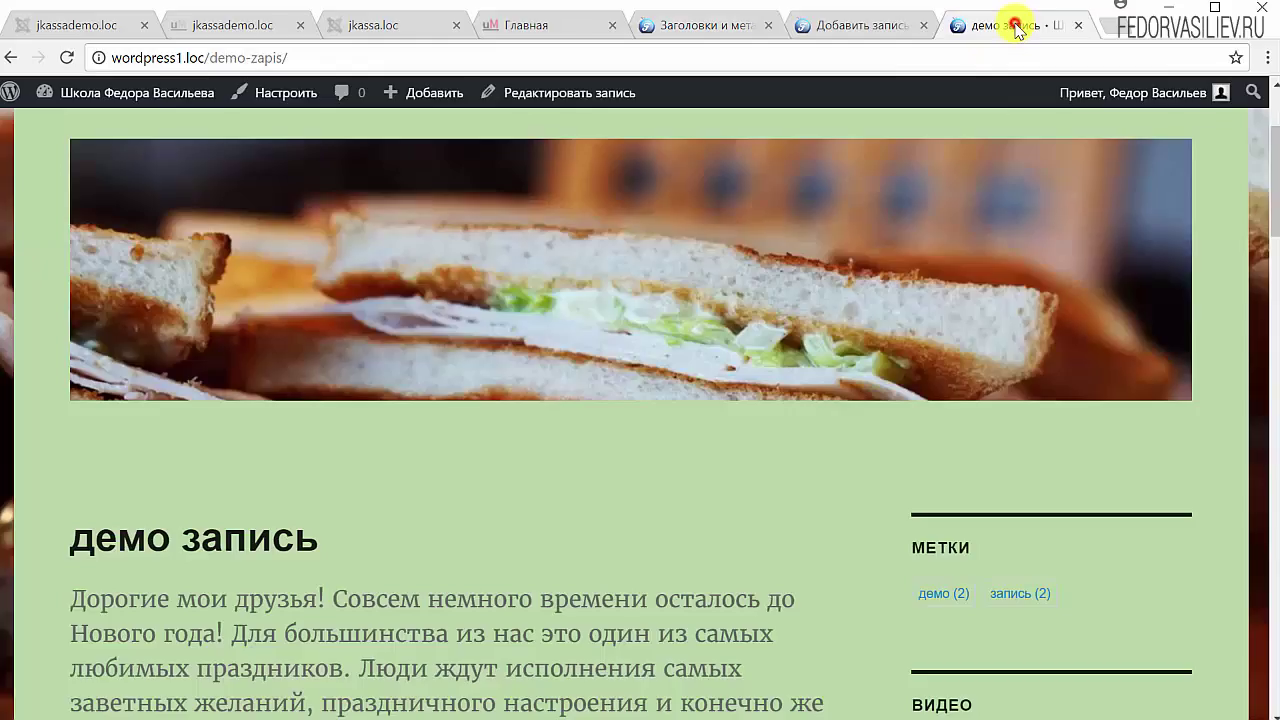
{"action": "left_click", "coordinate": [857, 27]}
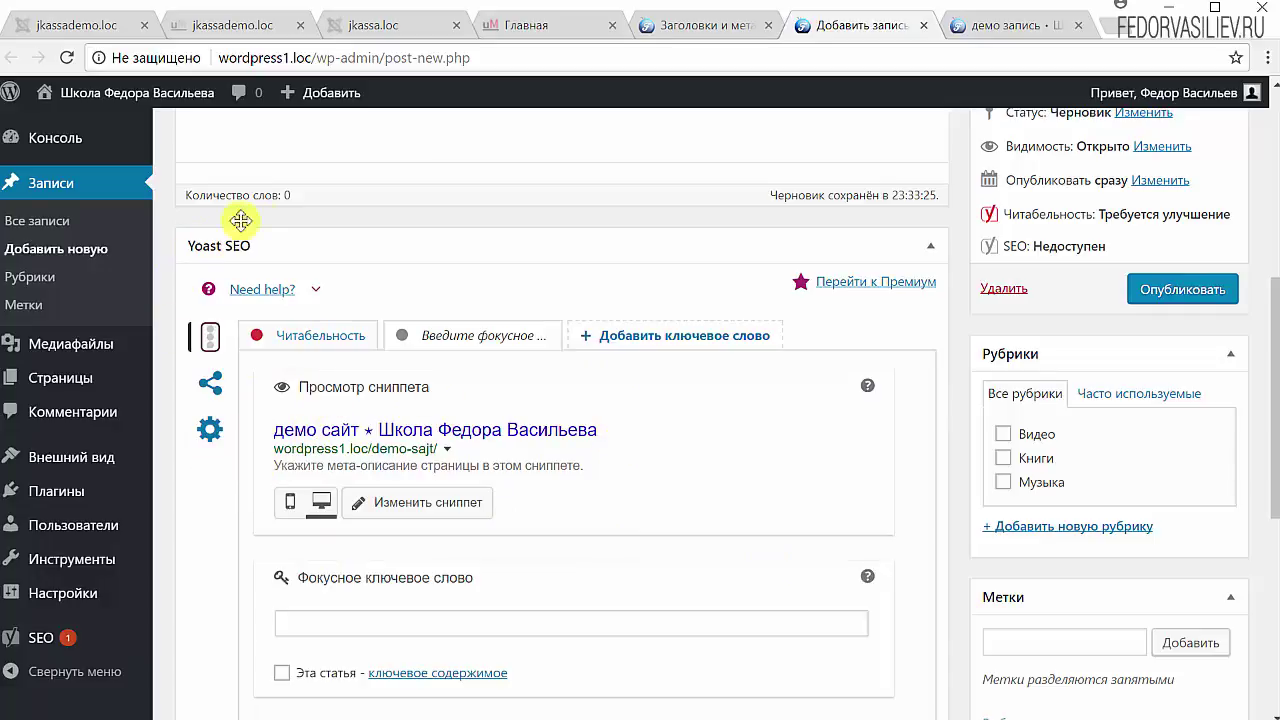
{"action": "left_click", "coordinate": [931, 248]}
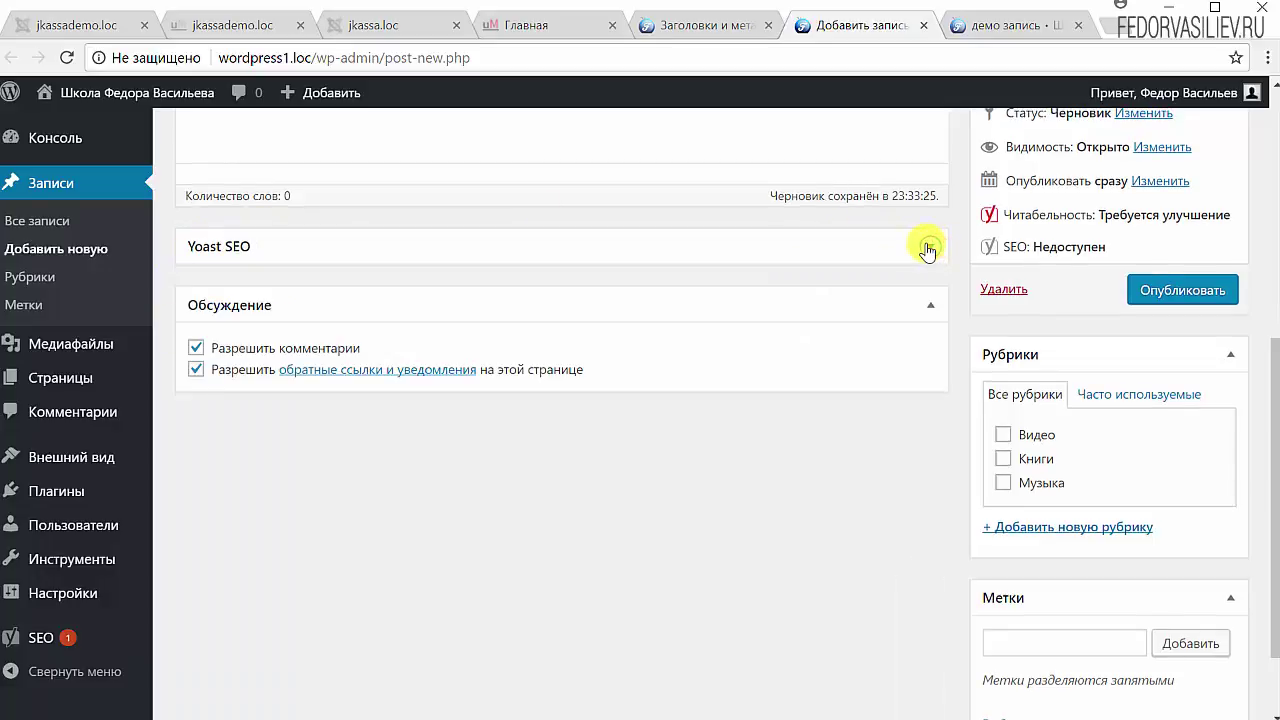
{"action": "left_click", "coordinate": [928, 248]}
{"action": "scroll", "coordinate": [337, 306], "scroll_direction": "down", "scroll_amount": 5}
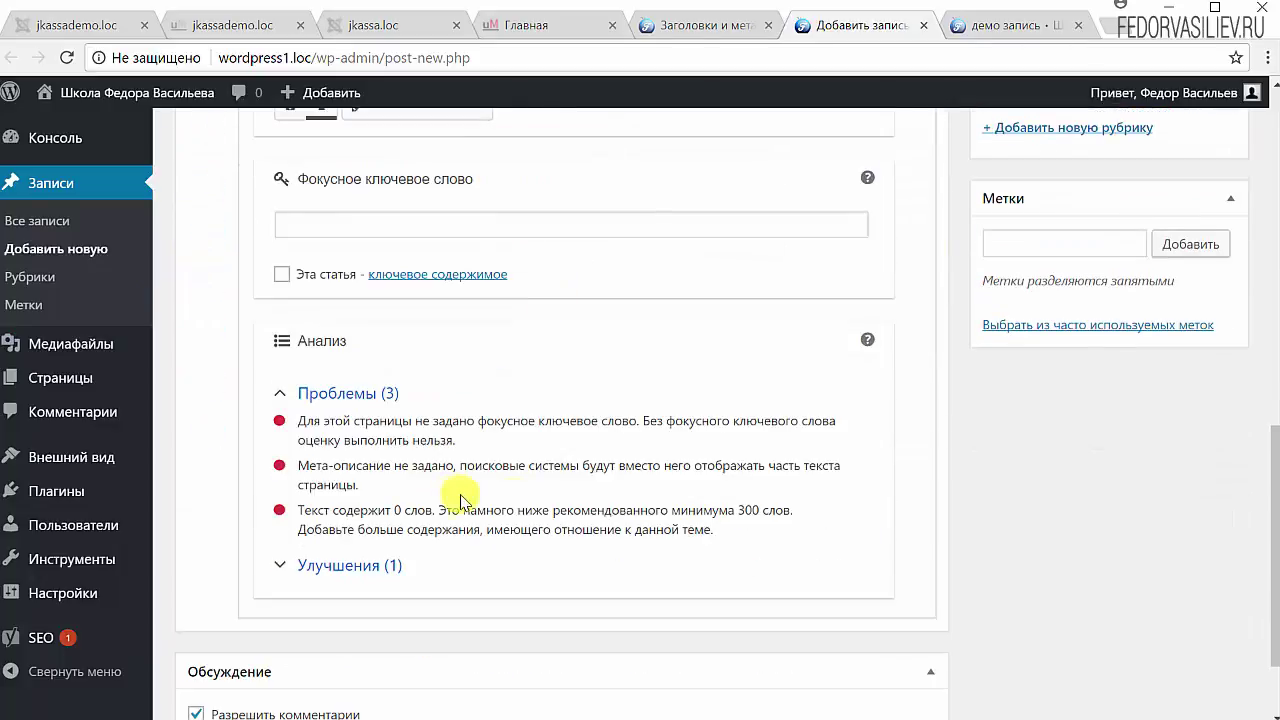
{"action": "scroll", "coordinate": [320, 468], "scroll_direction": "up", "scroll_amount": 3}
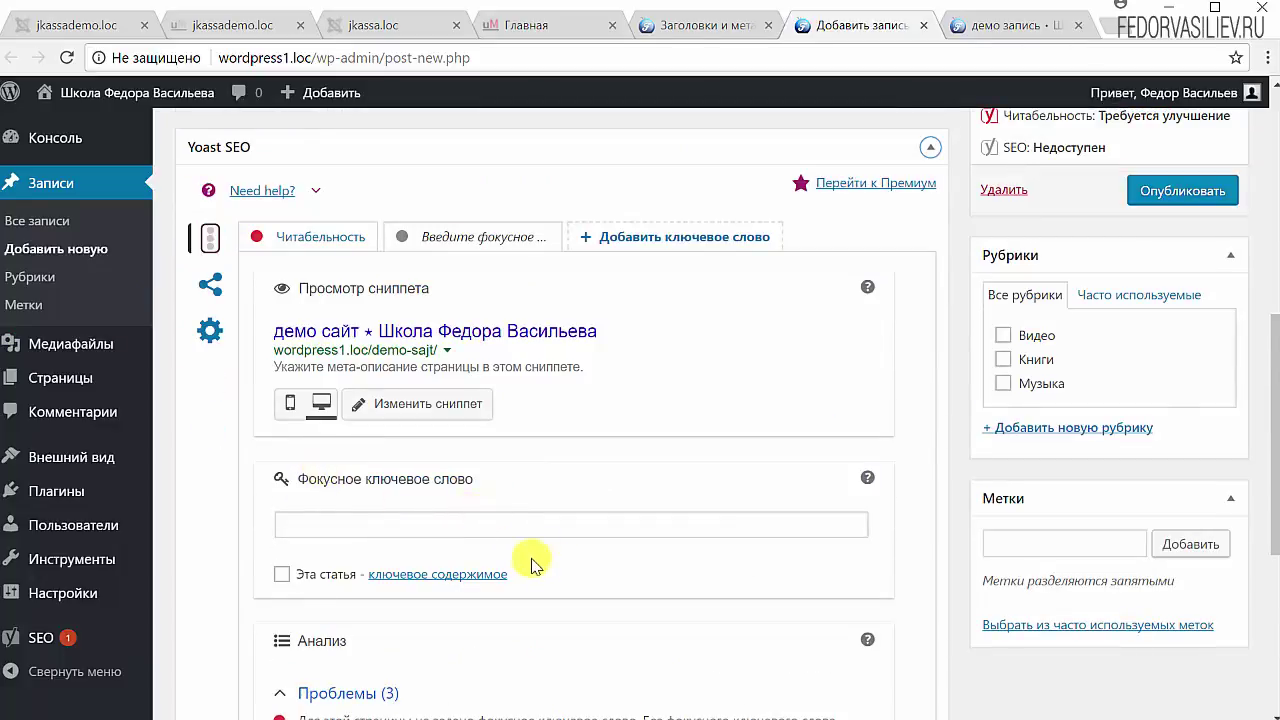
{"action": "scroll", "coordinate": [530, 555], "scroll_direction": "up", "scroll_amount": 3}
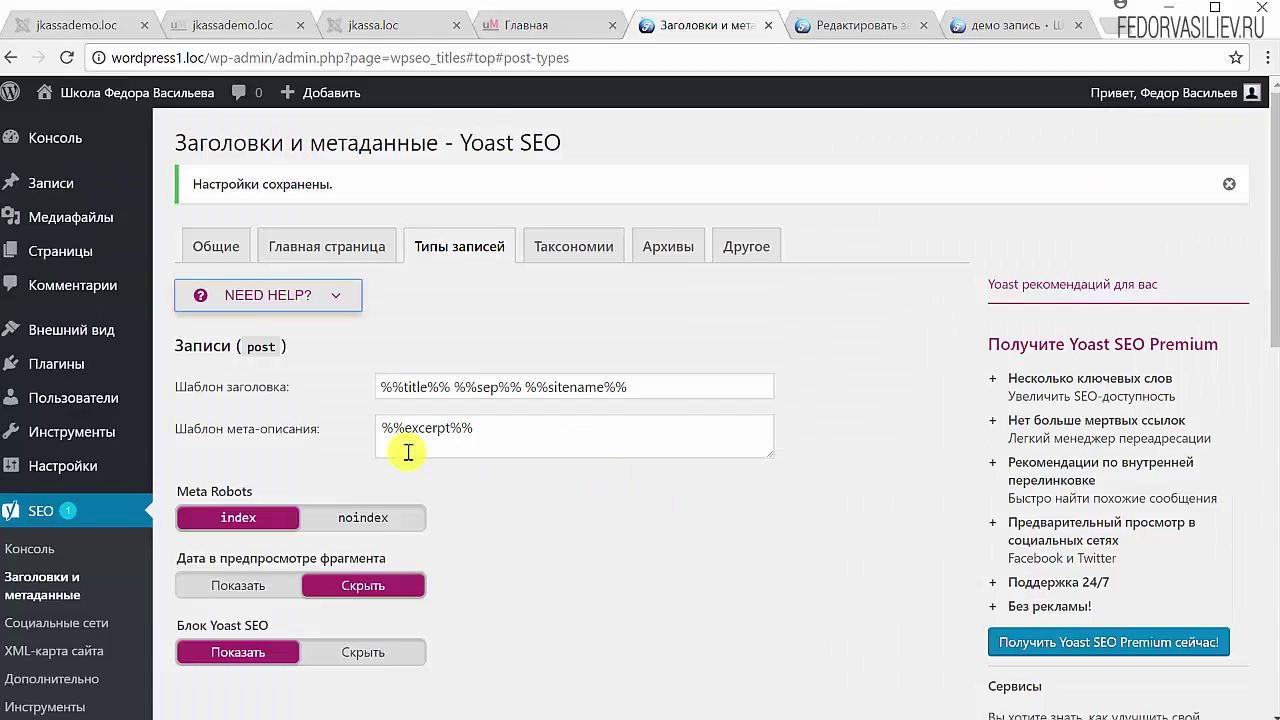
Step: Empty the Записи meta-description template, set snippet date to Показать and Yoast SEO box to Скрыть, and save
{"action": "left_click_drag", "start_coordinate": [494, 424], "coordinate": [338, 446]}
{"action": "key", "text": "BackSpace"}
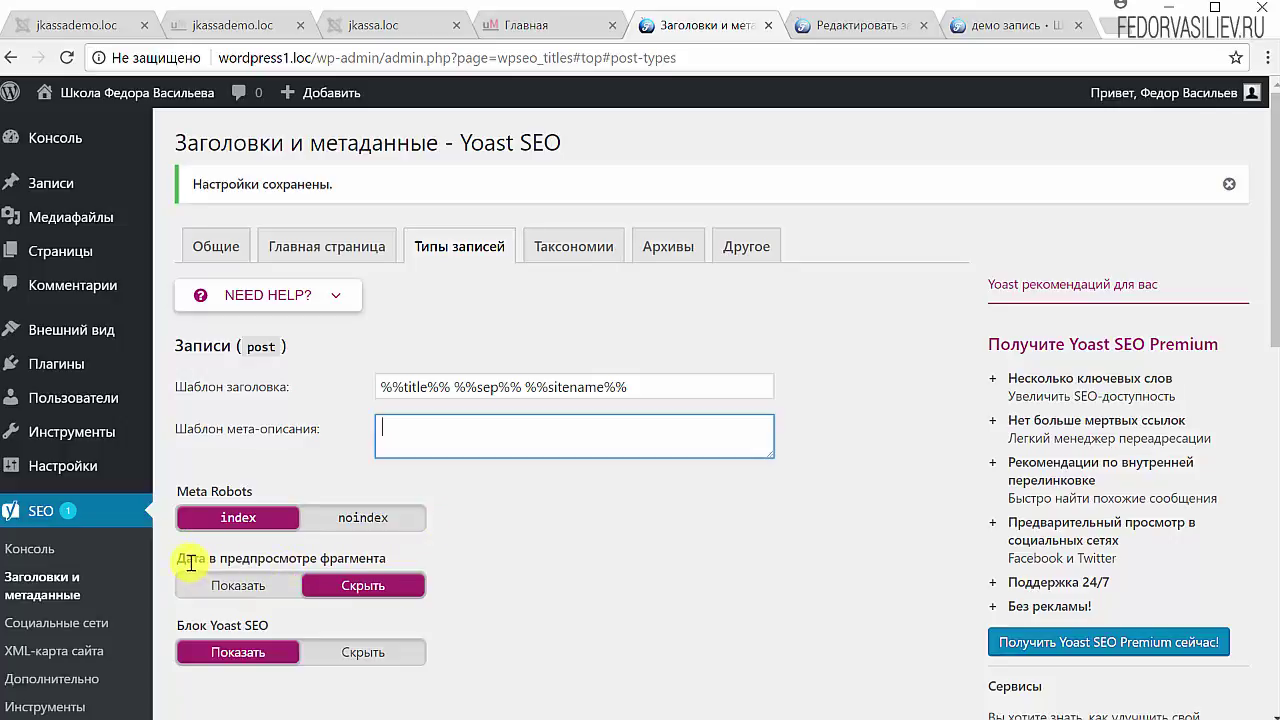
{"action": "left_click", "coordinate": [229, 590]}
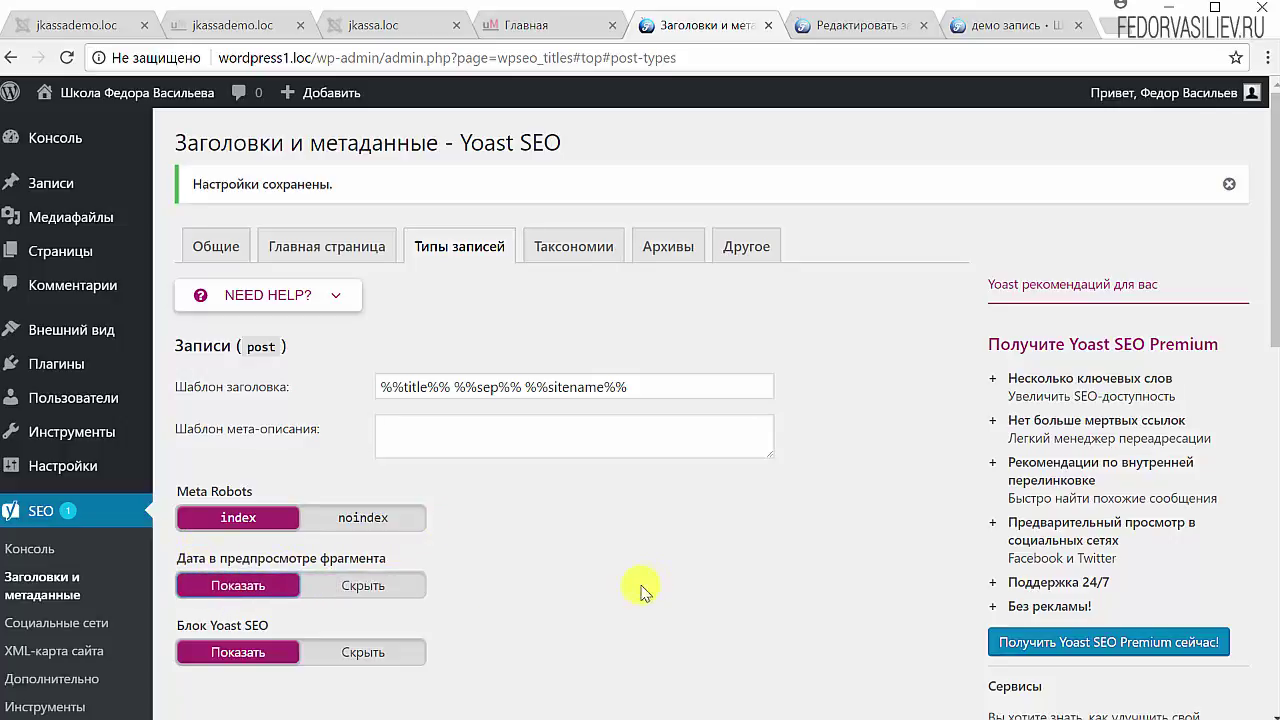
{"action": "scroll", "coordinate": [705, 543], "scroll_direction": "down", "scroll_amount": 2}
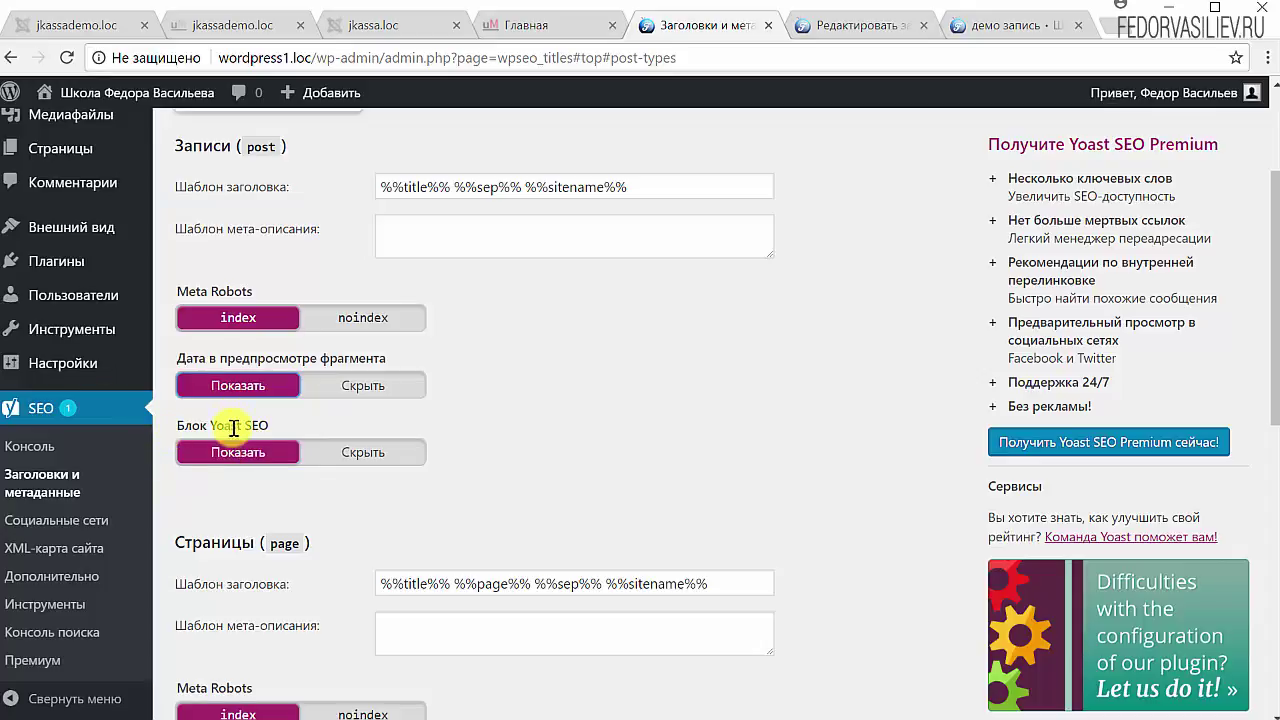
{"action": "left_click", "coordinate": [385, 458]}
{"action": "scroll", "coordinate": [560, 440], "scroll_direction": "down", "scroll_amount": 7}
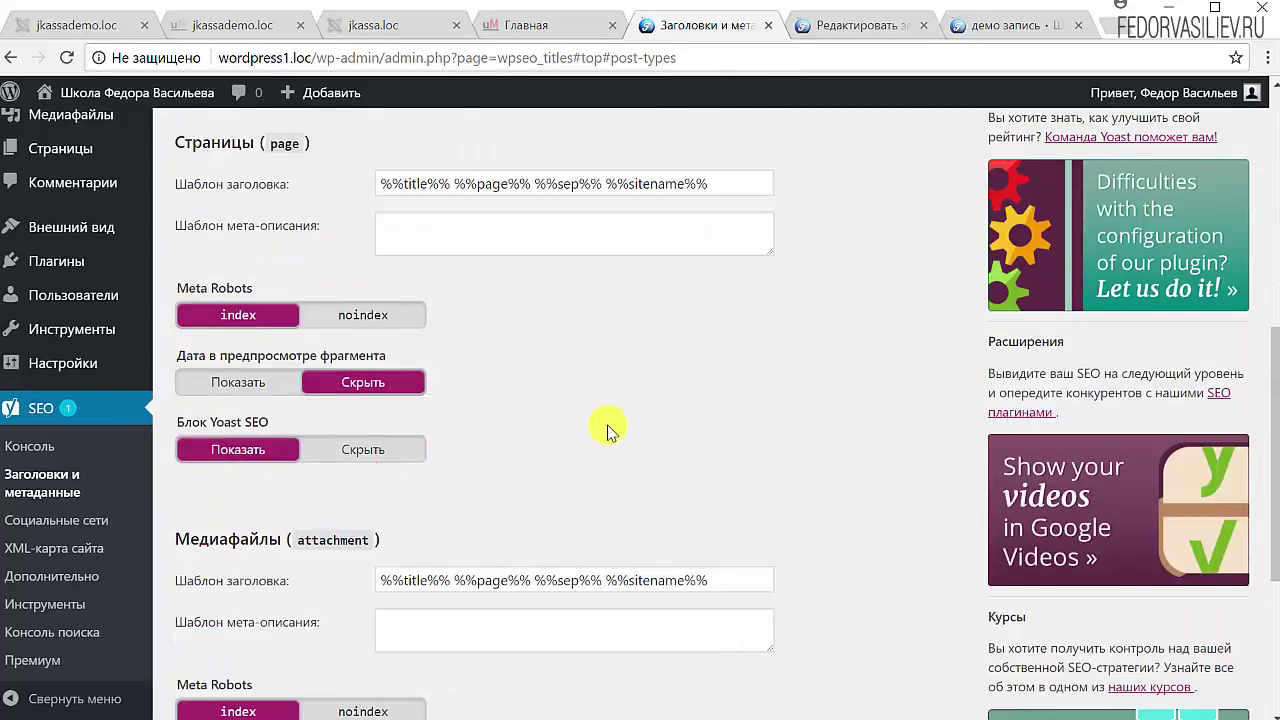
{"action": "left_click", "coordinate": [252, 660]}
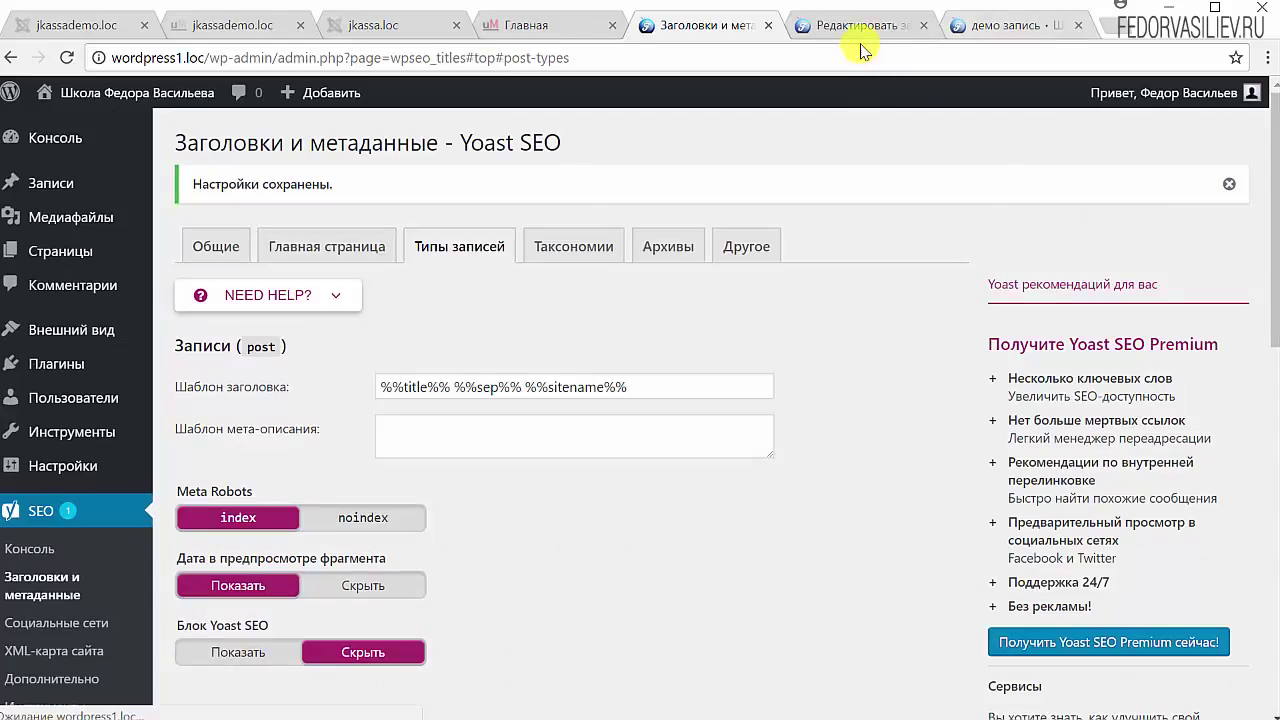
{"action": "left_click", "coordinate": [862, 26]}
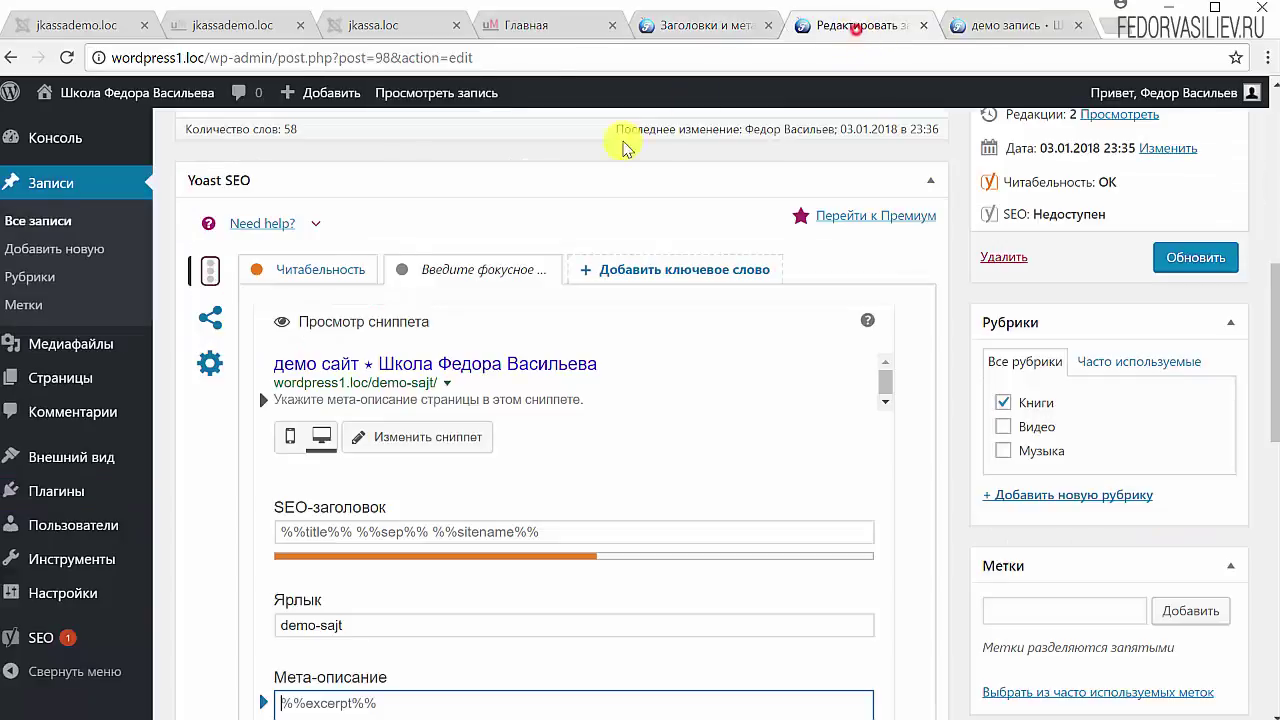
{"action": "left_click", "coordinate": [67, 57]}
{"action": "scroll", "coordinate": [410, 518], "scroll_direction": "up", "scroll_amount": 4}
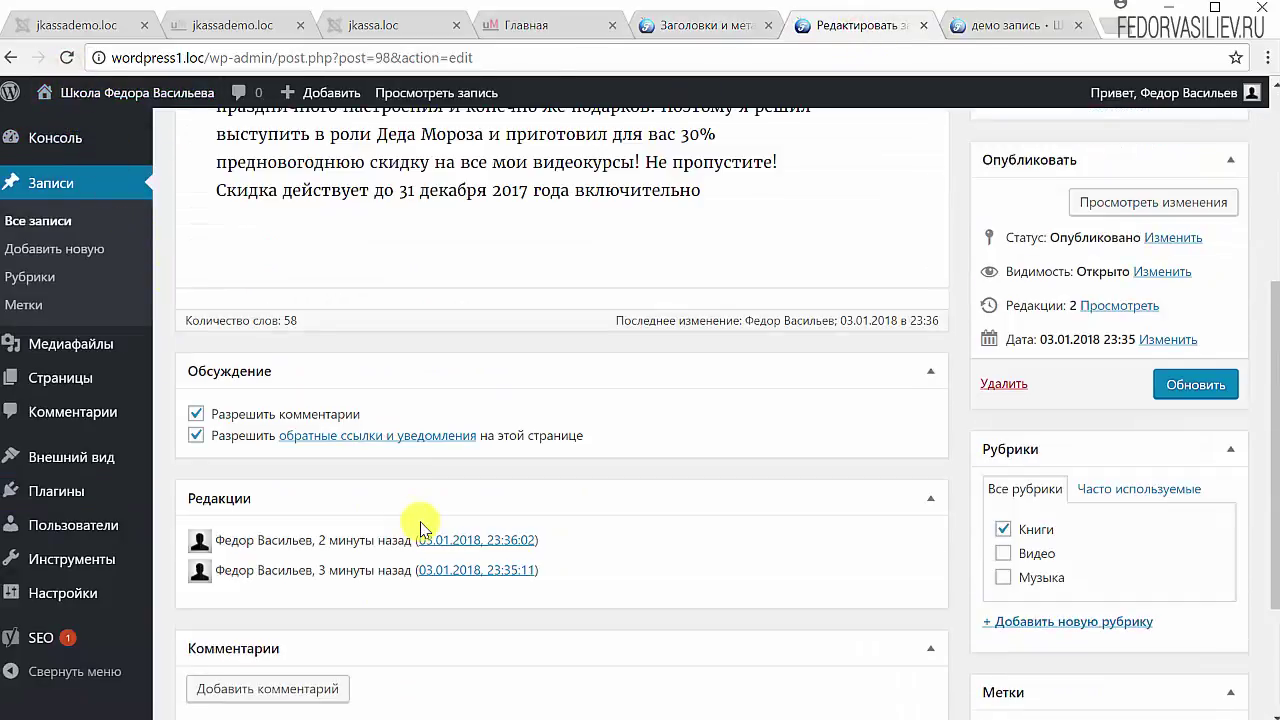
{"action": "scroll", "coordinate": [587, 541], "scroll_direction": "down", "scroll_amount": 3}
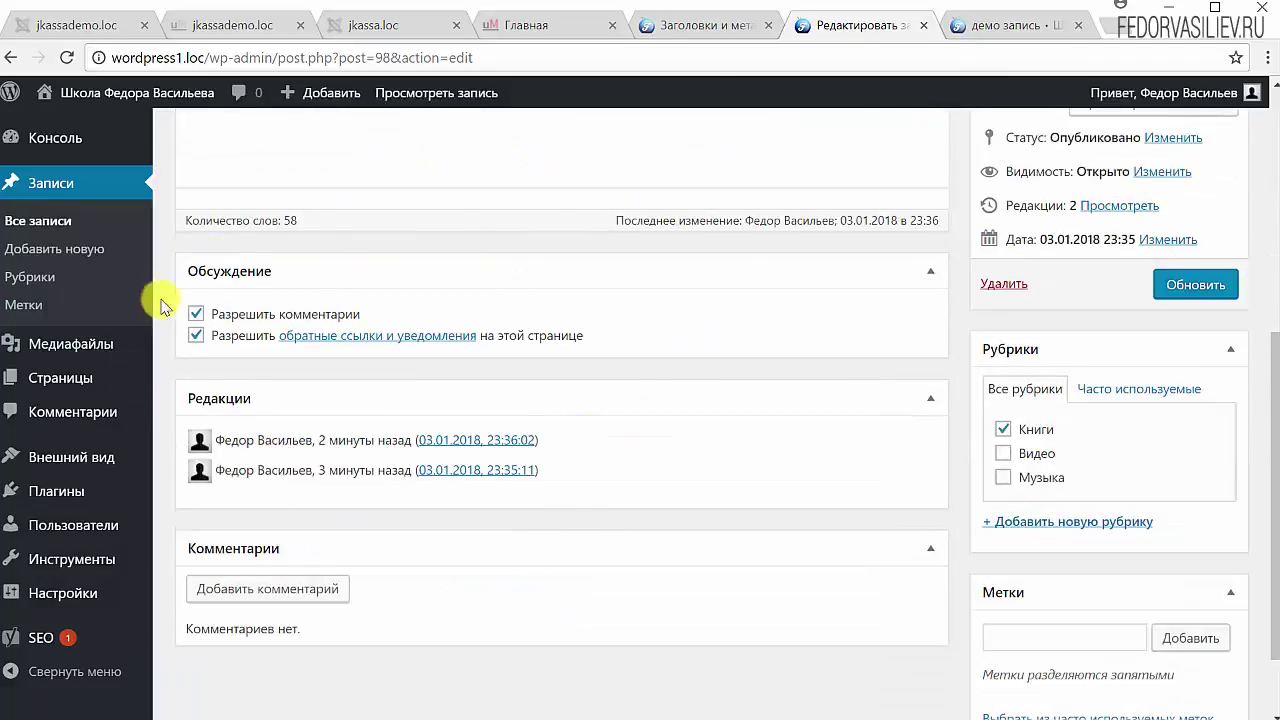
{"action": "left_click", "coordinate": [683, 30]}
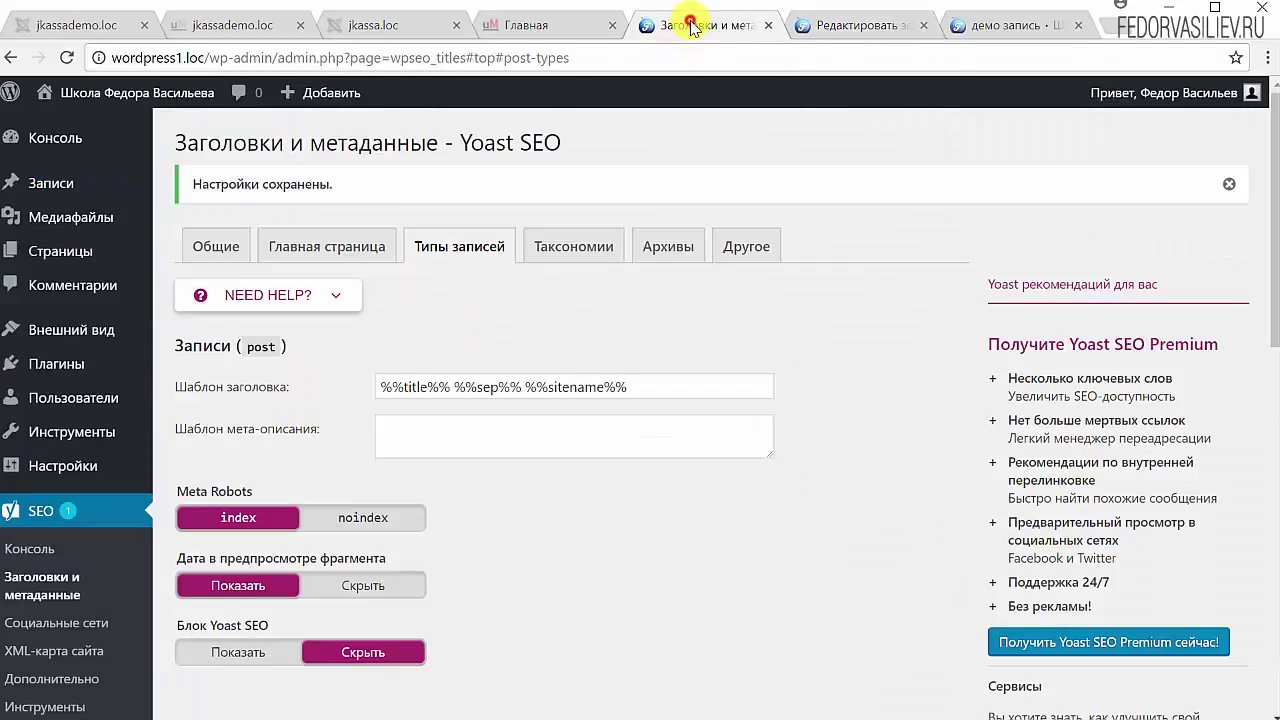
Step: Set the Записи Блок Yoast SEO back to Показать
{"action": "scroll", "coordinate": [266, 450], "scroll_direction": "down", "scroll_amount": 2}
{"action": "left_click", "coordinate": [263, 455]}
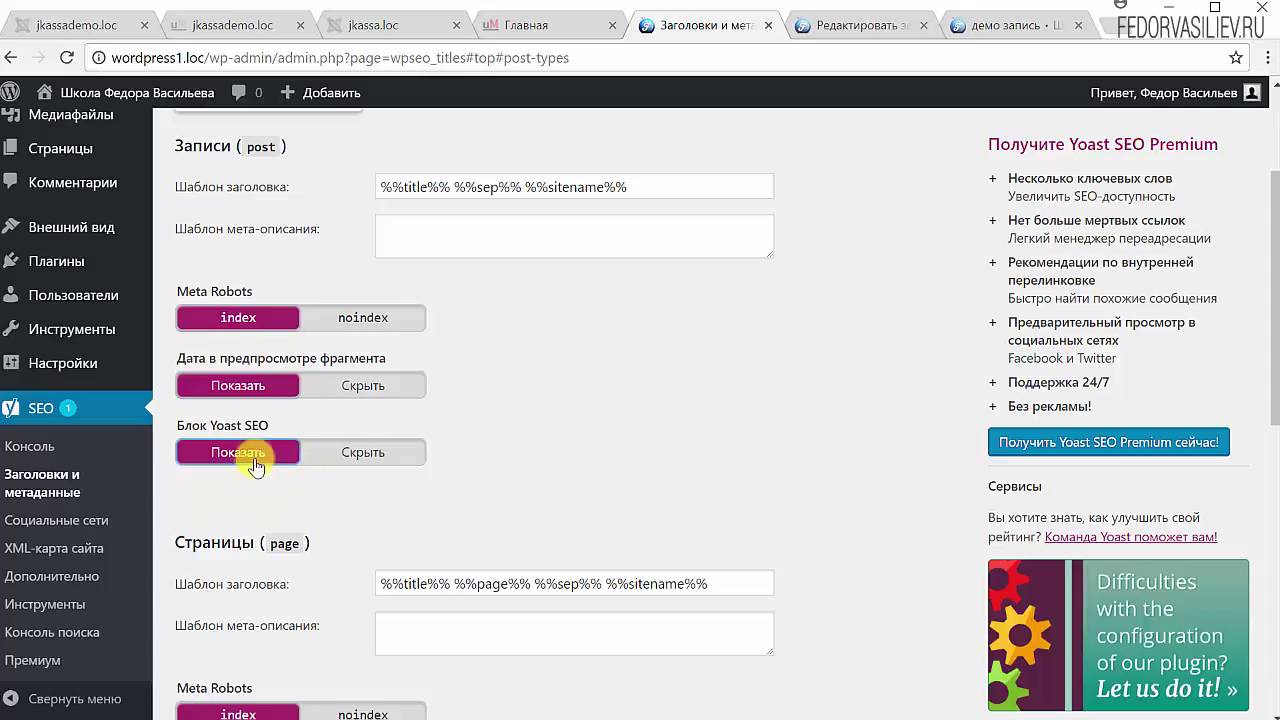
{"action": "scroll", "coordinate": [574, 372], "scroll_direction": "down", "scroll_amount": 2}
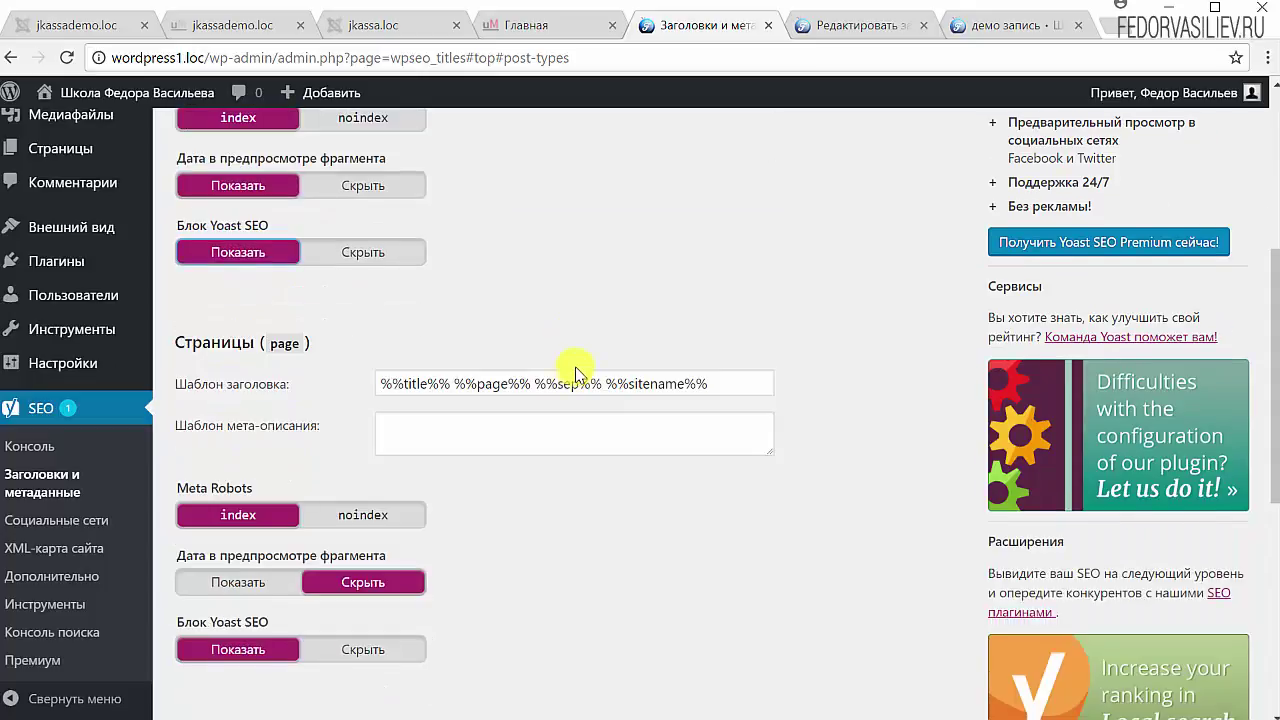
{"action": "left_click", "coordinate": [466, 518]}
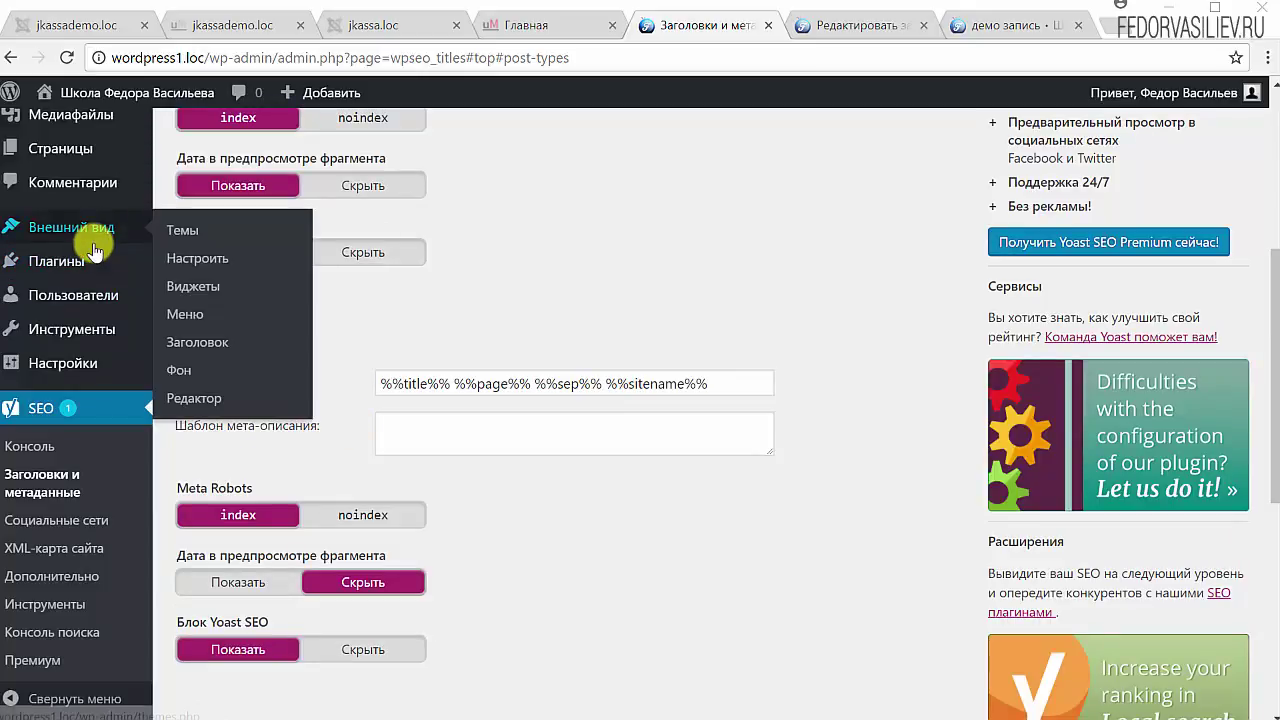
{"action": "mouse_move", "coordinate": [61, 156]}
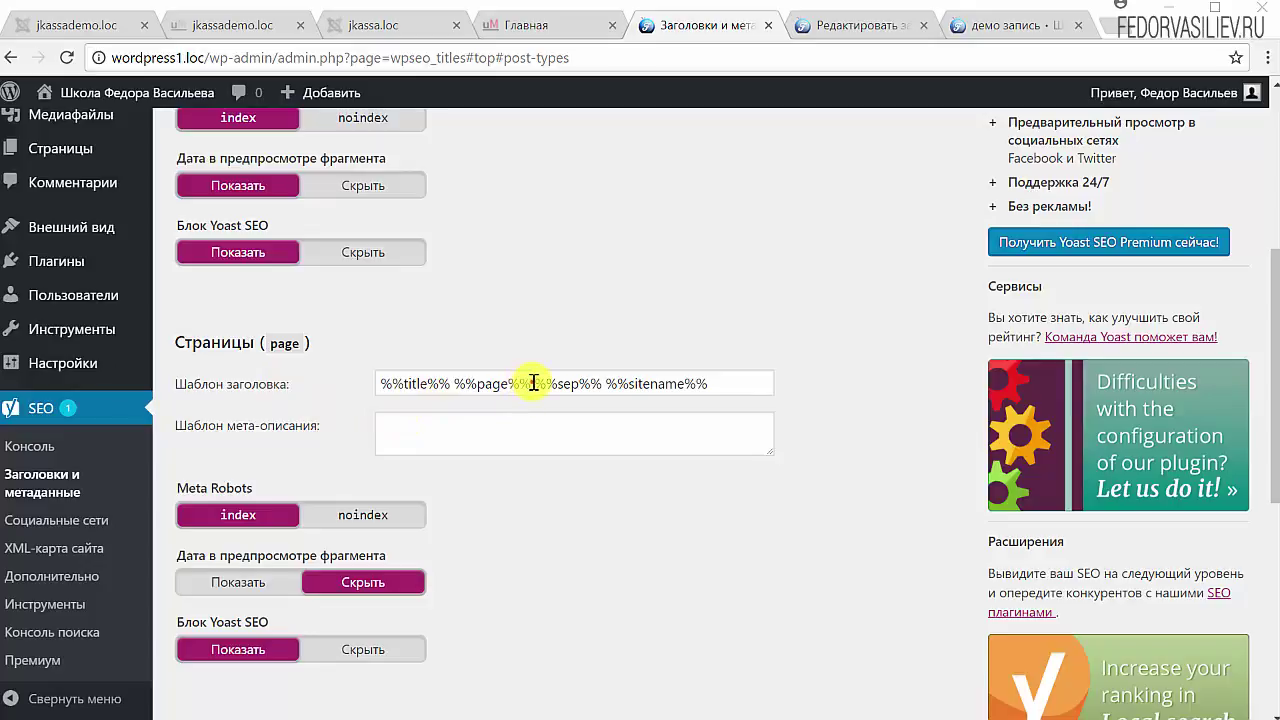
Step: Remove %%page%% from the Страницы title template, leaving %%title%% %%sep%% %%sitename%%
{"action": "left_click_drag", "start_coordinate": [533, 383], "coordinate": [466, 385]}
{"action": "key", "text": "BackSpace"}
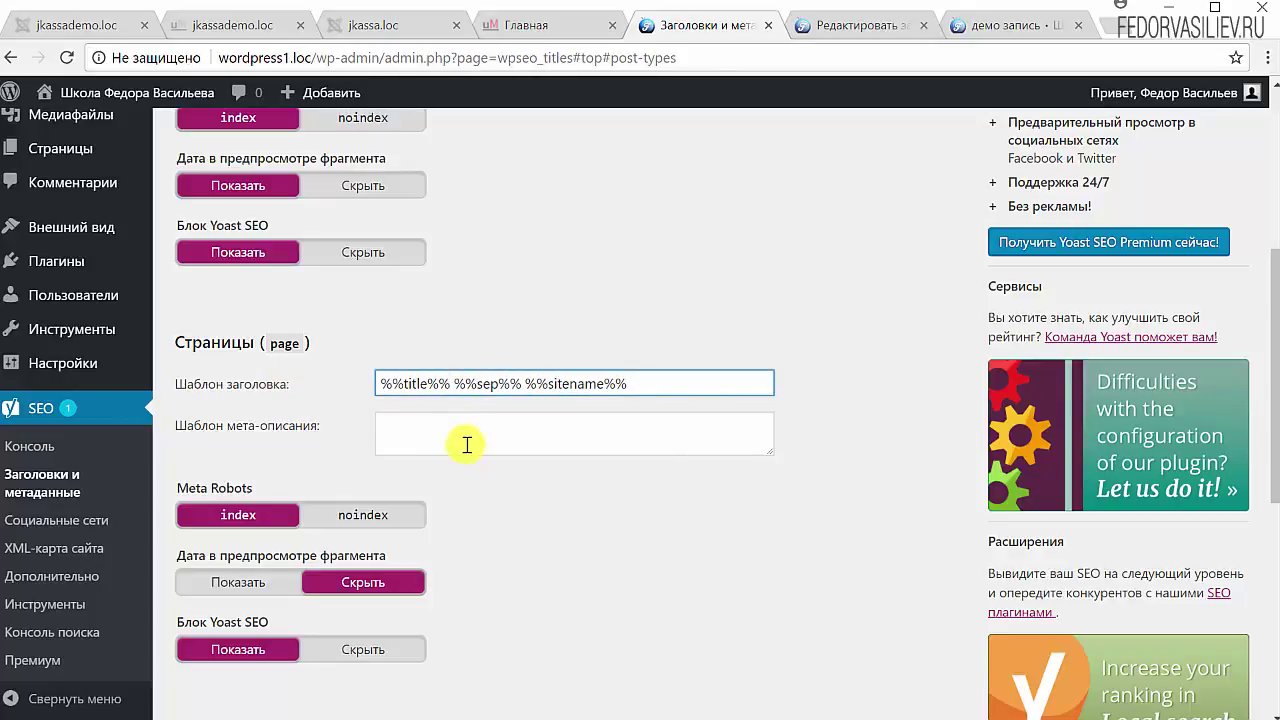
{"action": "double_click", "coordinate": [495, 384]}
{"action": "left_click_drag", "start_coordinate": [648, 385], "coordinate": [521, 384]}
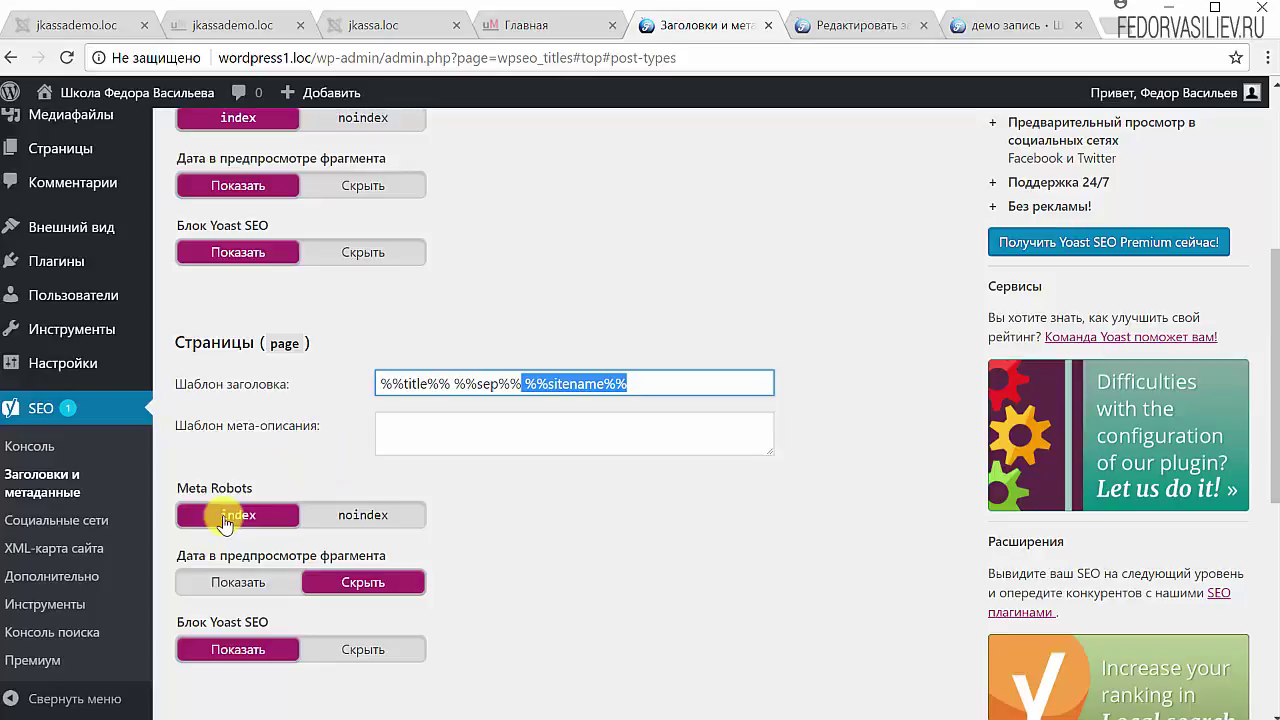
{"action": "left_click", "coordinate": [729, 514]}
{"action": "scroll", "coordinate": [220, 470], "scroll_direction": "down", "scroll_amount": 1}
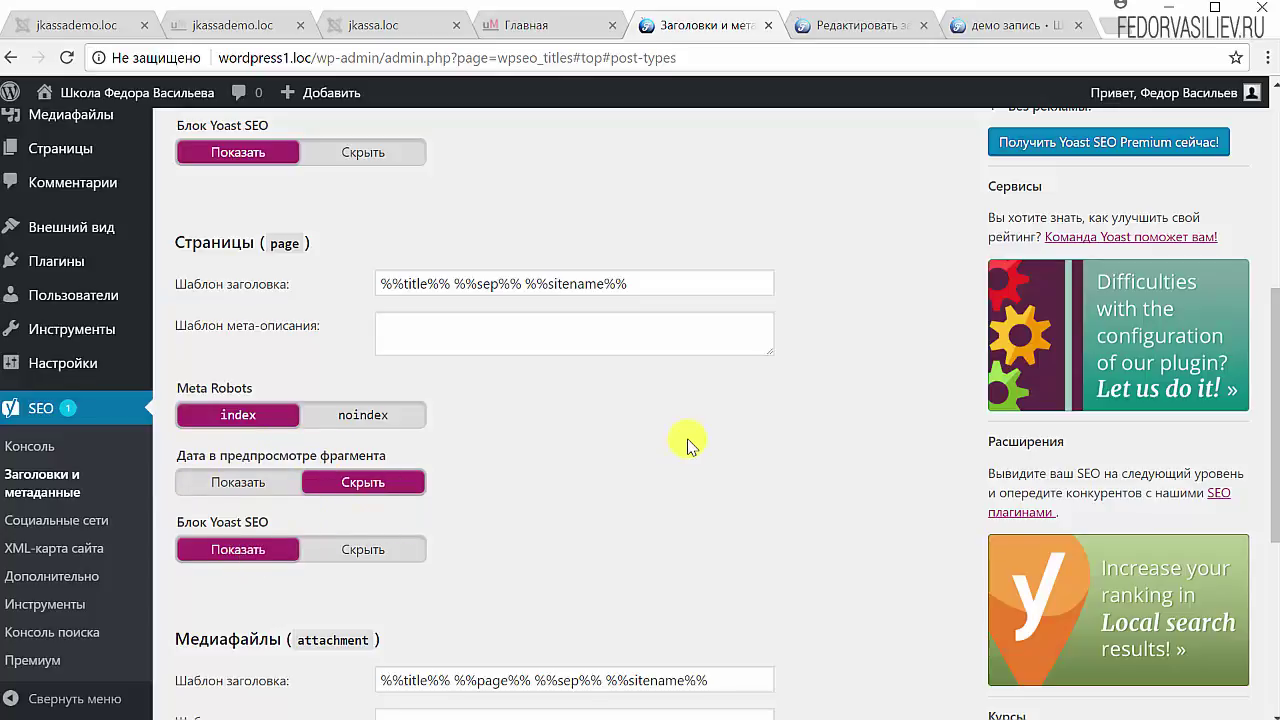
{"action": "scroll", "coordinate": [700, 430], "scroll_direction": "down", "scroll_amount": 4}
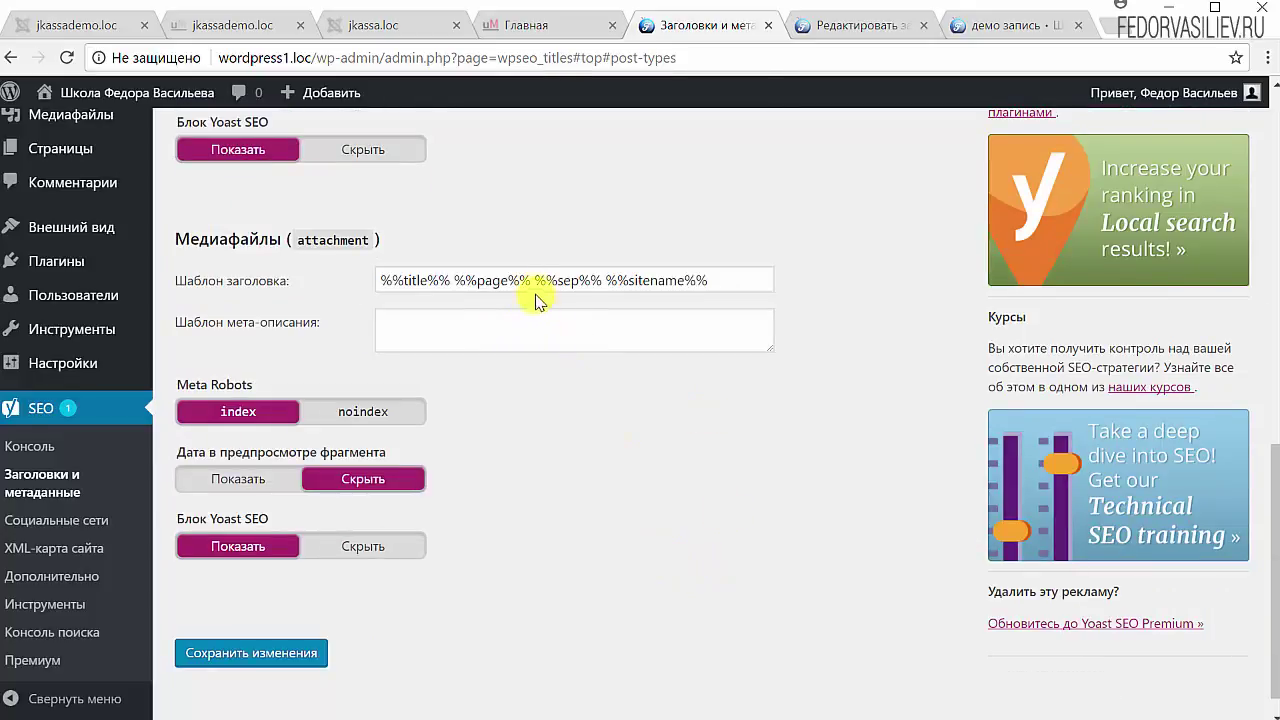
Step: Delete %%page%% from the Медиафайлы title template and save the changes
{"action": "left_click_drag", "start_coordinate": [533, 284], "coordinate": [464, 280]}
{"action": "key", "text": "BackSpace"}
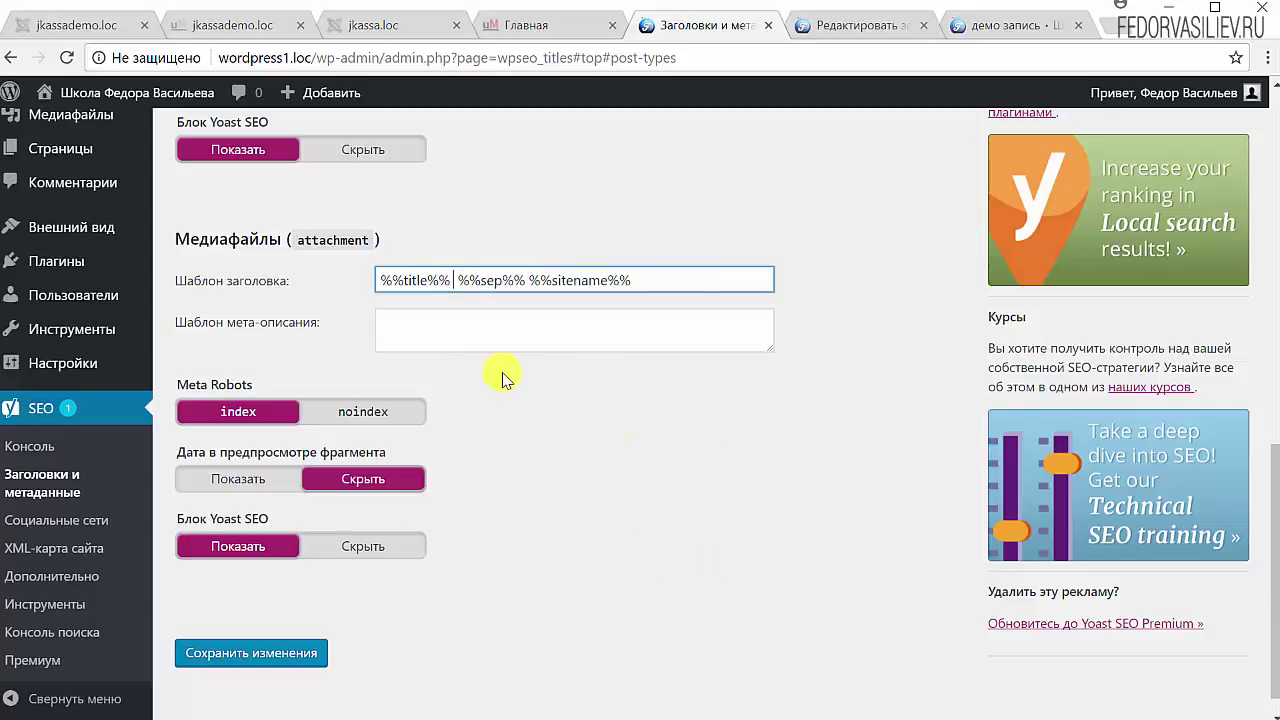
{"action": "key", "text": "BackSpace"}
{"action": "key", "text": "BackSpace"}
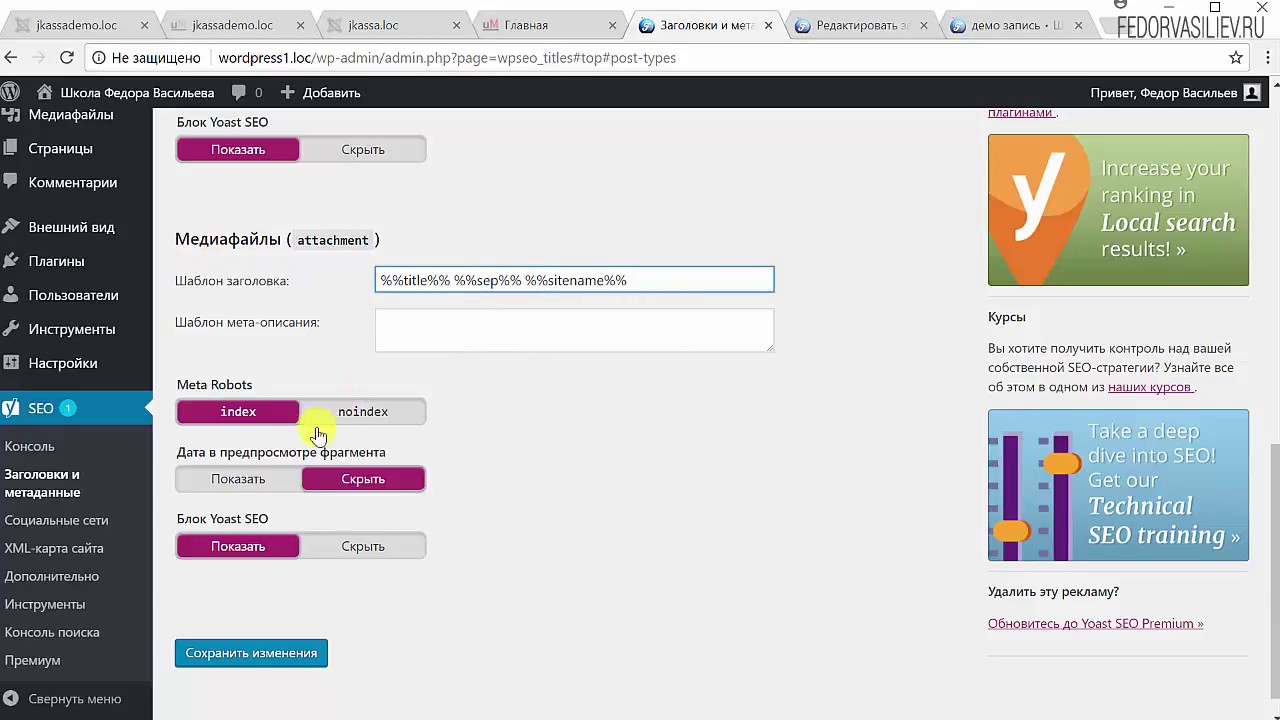
{"action": "left_click", "coordinate": [180, 416]}
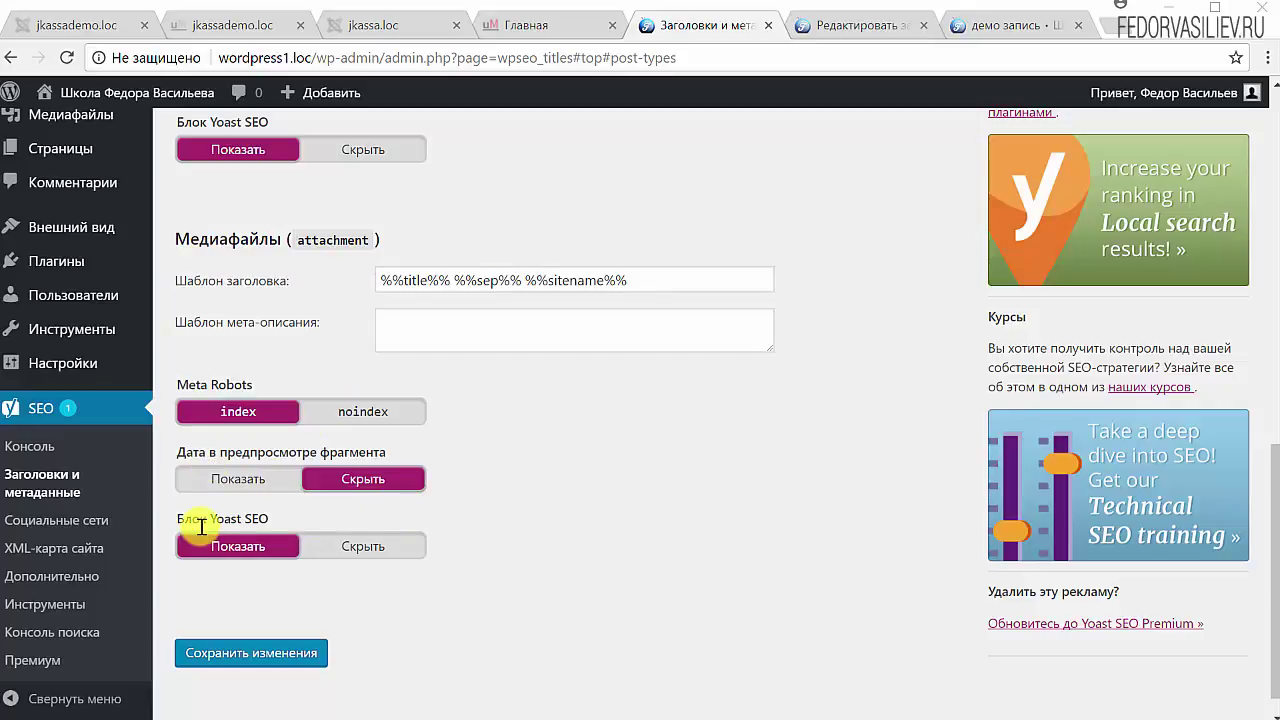
{"action": "scroll", "coordinate": [560, 540], "scroll_direction": "down", "scroll_amount": 1}
{"action": "left_click", "coordinate": [305, 623]}
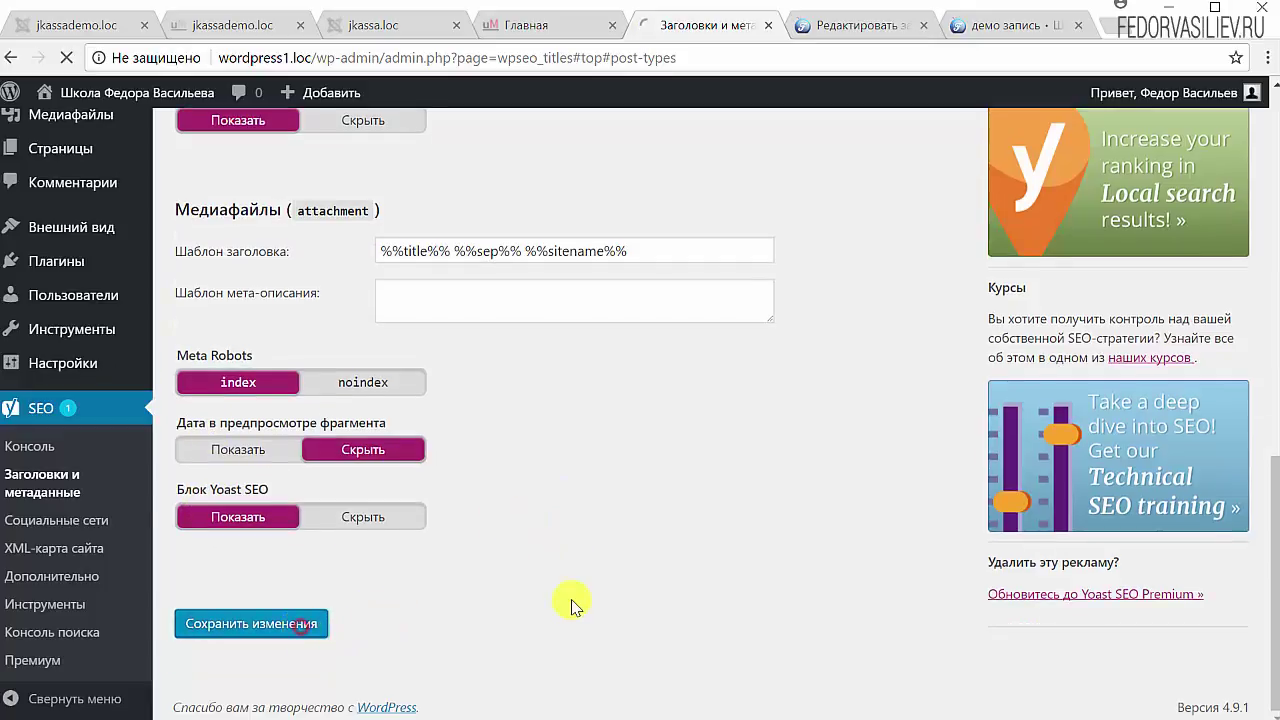
Step: Cut the Медиафайлы title template down to just %%title%%, then go to the Taxonomies settings
{"action": "scroll", "coordinate": [560, 560], "scroll_direction": "down", "scroll_amount": 4}
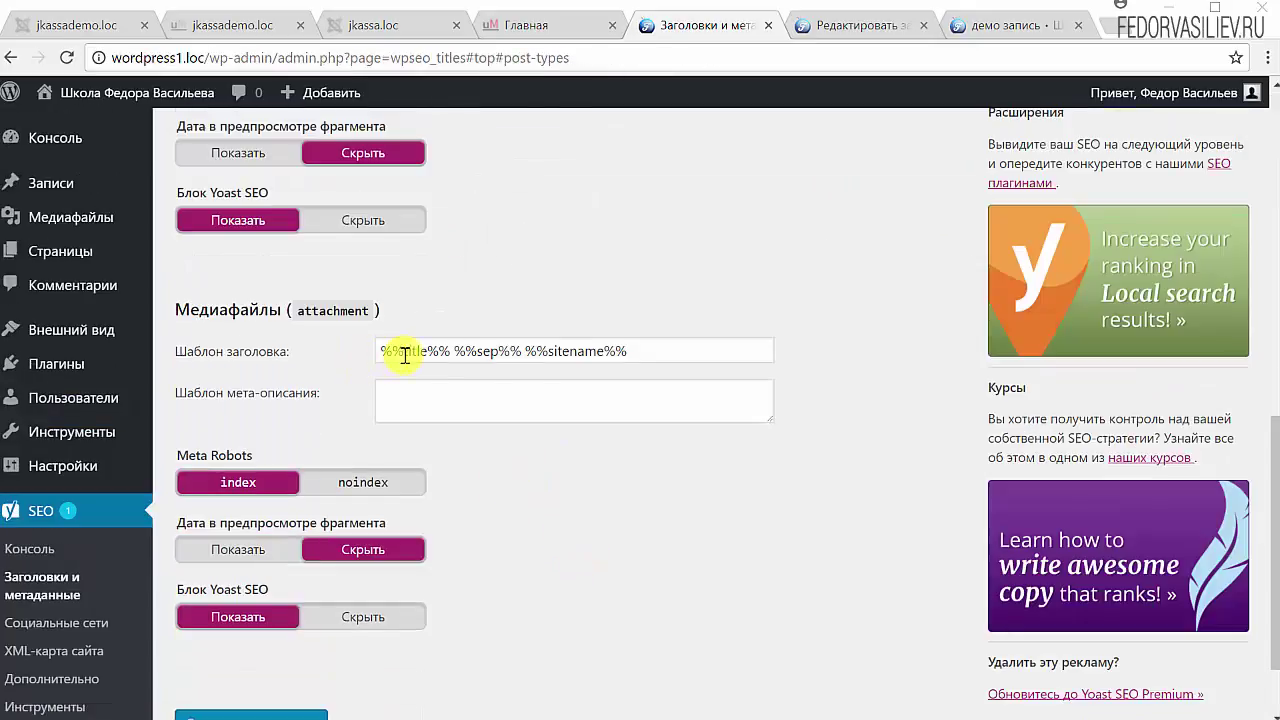
{"action": "left_click_drag", "start_coordinate": [455, 348], "coordinate": [762, 340]}
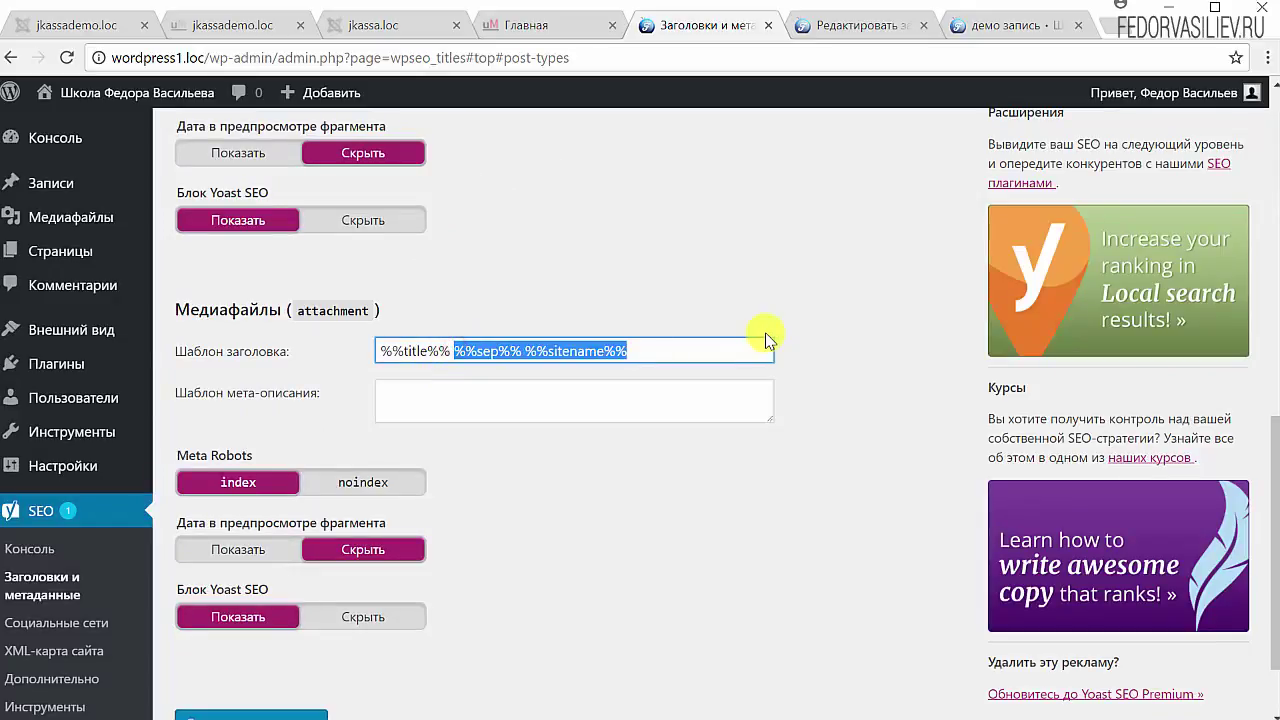
{"action": "key", "text": "BackSpace"}
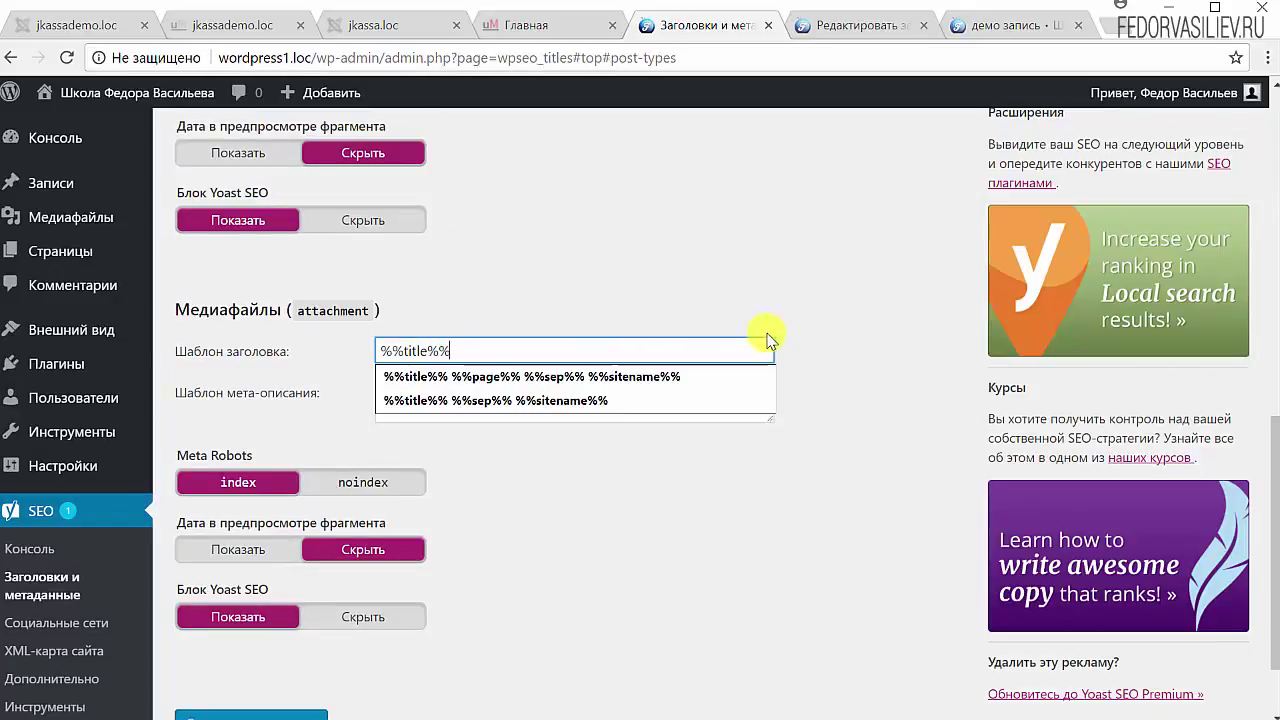
{"action": "left_click", "coordinate": [823, 306]}
{"action": "scroll", "coordinate": [826, 303], "scroll_direction": "up", "scroll_amount": 2}
{"action": "mouse_move", "coordinate": [75, 222]}
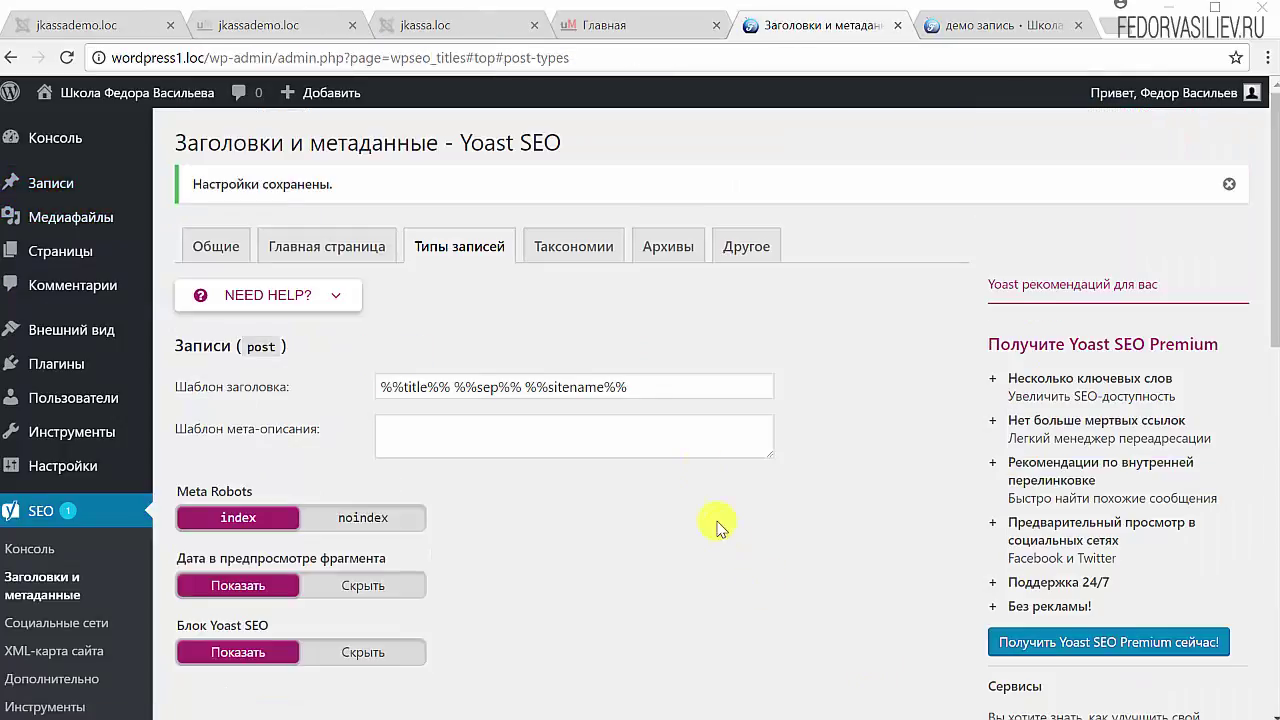
{"action": "left_click", "coordinate": [572, 247]}
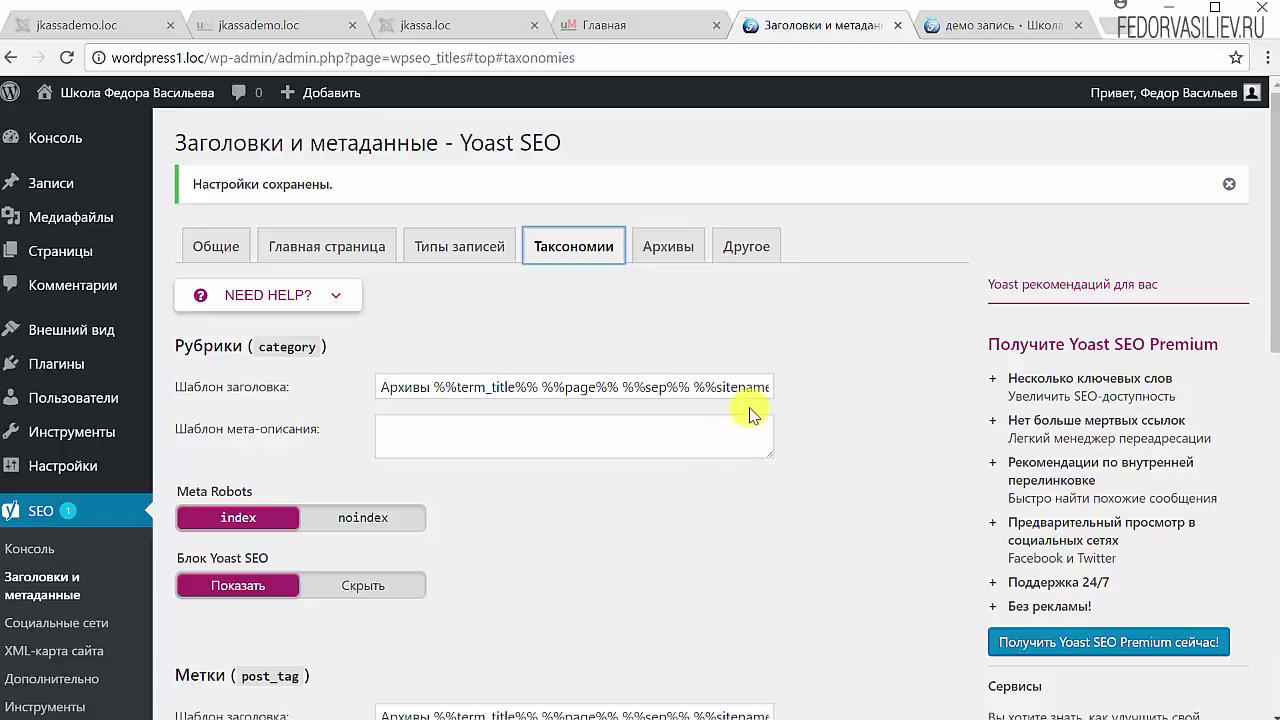
Step: Switch to the browser tab showing the 'демо запись' post page
{"action": "left_click", "coordinate": [935, 26]}
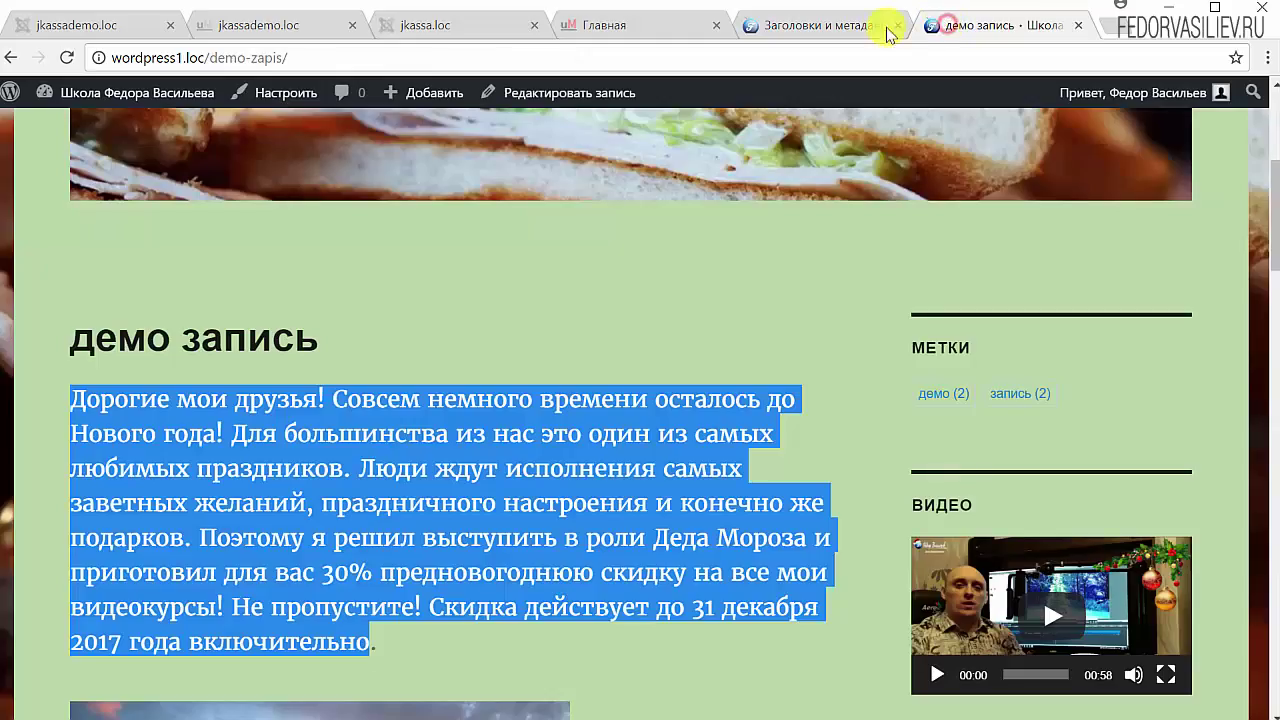
Step: Go to the top of the post and open the Видео category archive from the site menu
{"action": "left_click", "coordinate": [723, 263]}
{"action": "scroll", "coordinate": [709, 291], "scroll_direction": "up", "scroll_amount": 4}
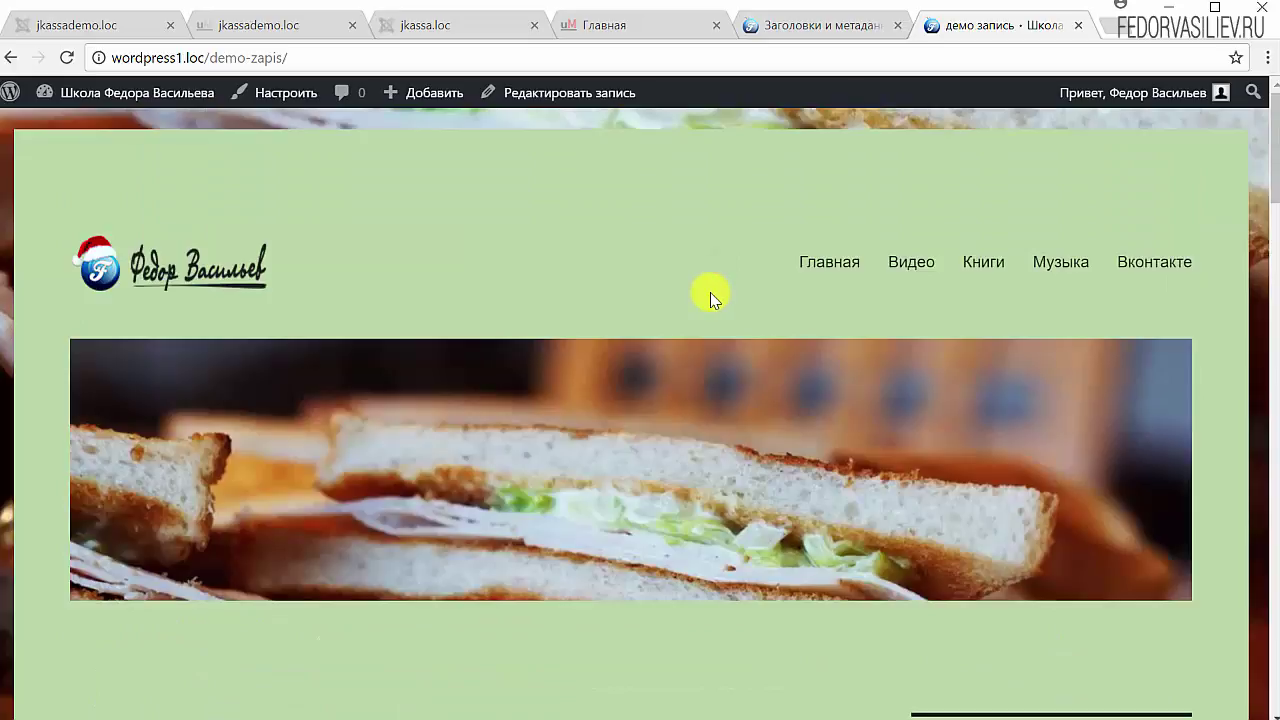
{"action": "left_click", "coordinate": [904, 264]}
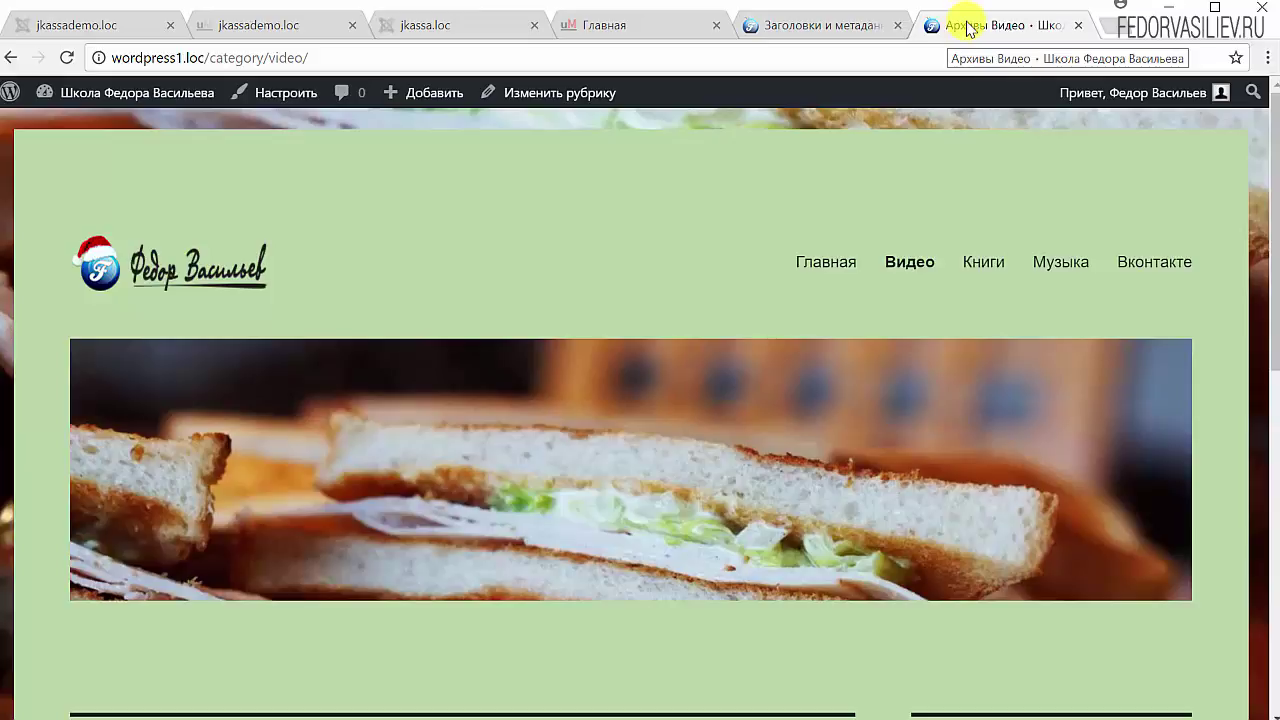
Step: Strip 'Архивы' and %%page%% from the Рубрики title template, leaving %%term_title%% %%sep%% %%sitename%%, and save
{"action": "left_click", "coordinate": [790, 25]}
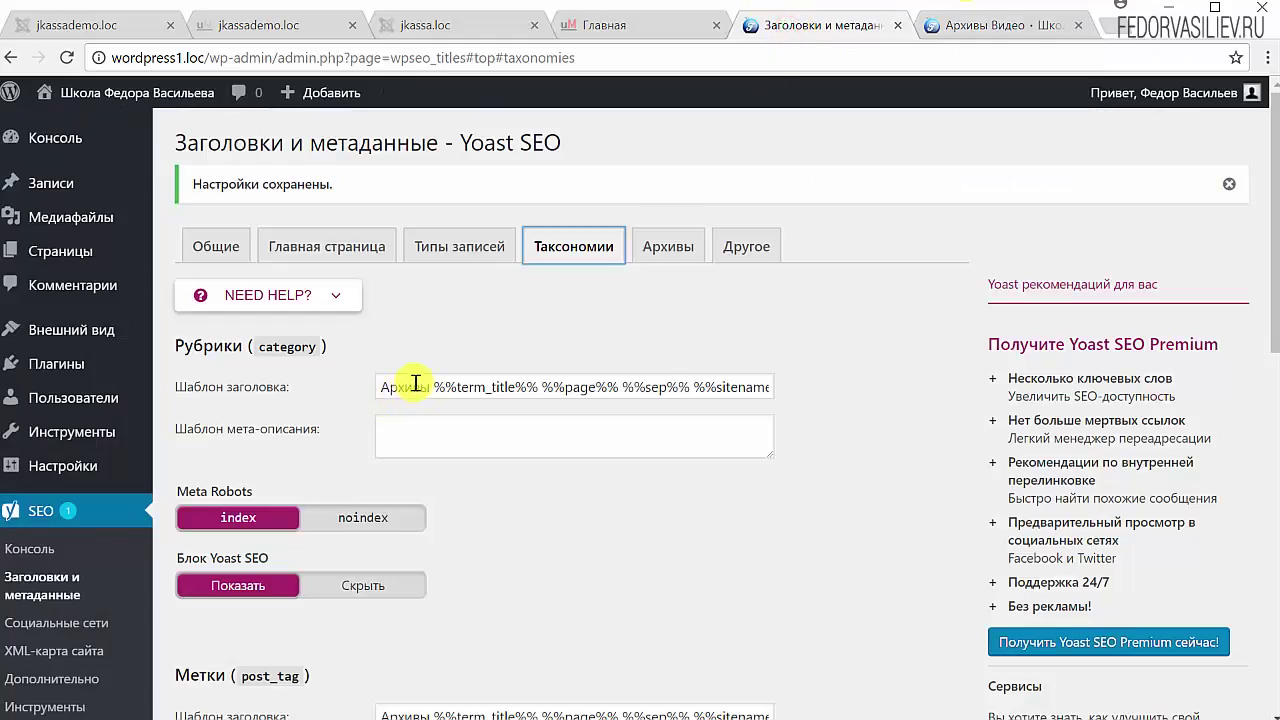
{"action": "left_click_drag", "start_coordinate": [435, 387], "coordinate": [340, 383]}
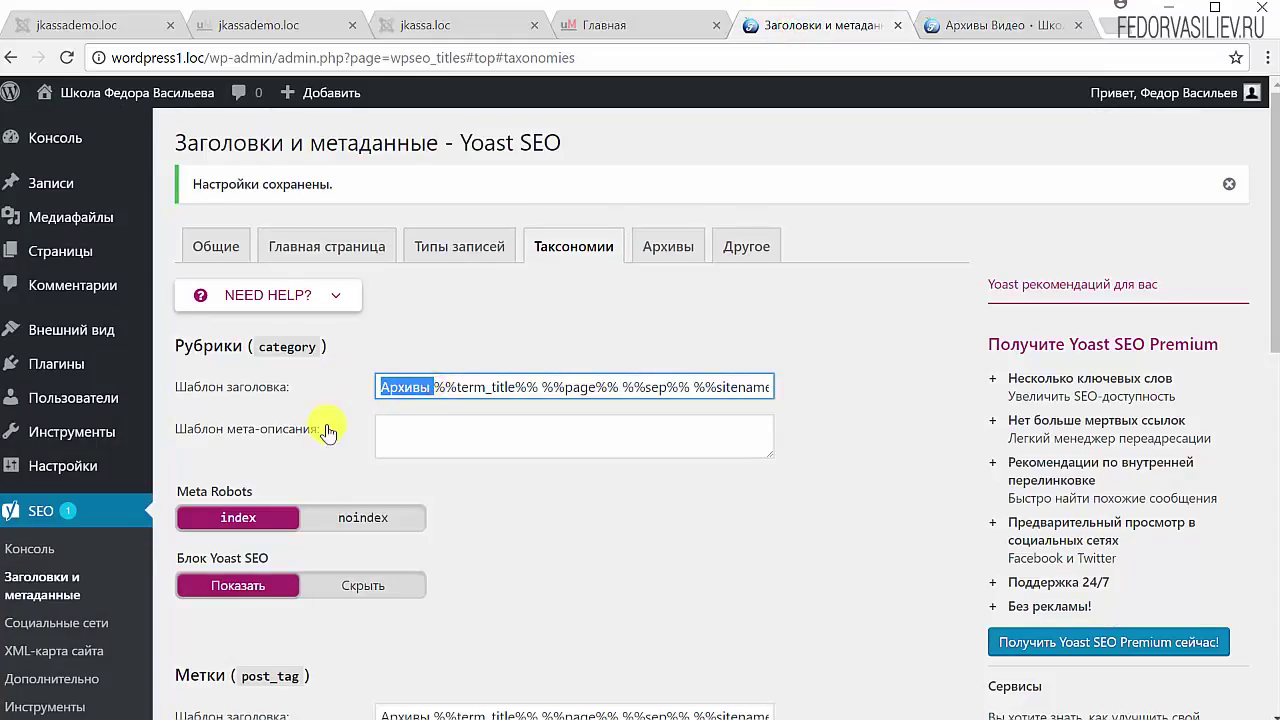
{"action": "key", "text": "BackSpace"}
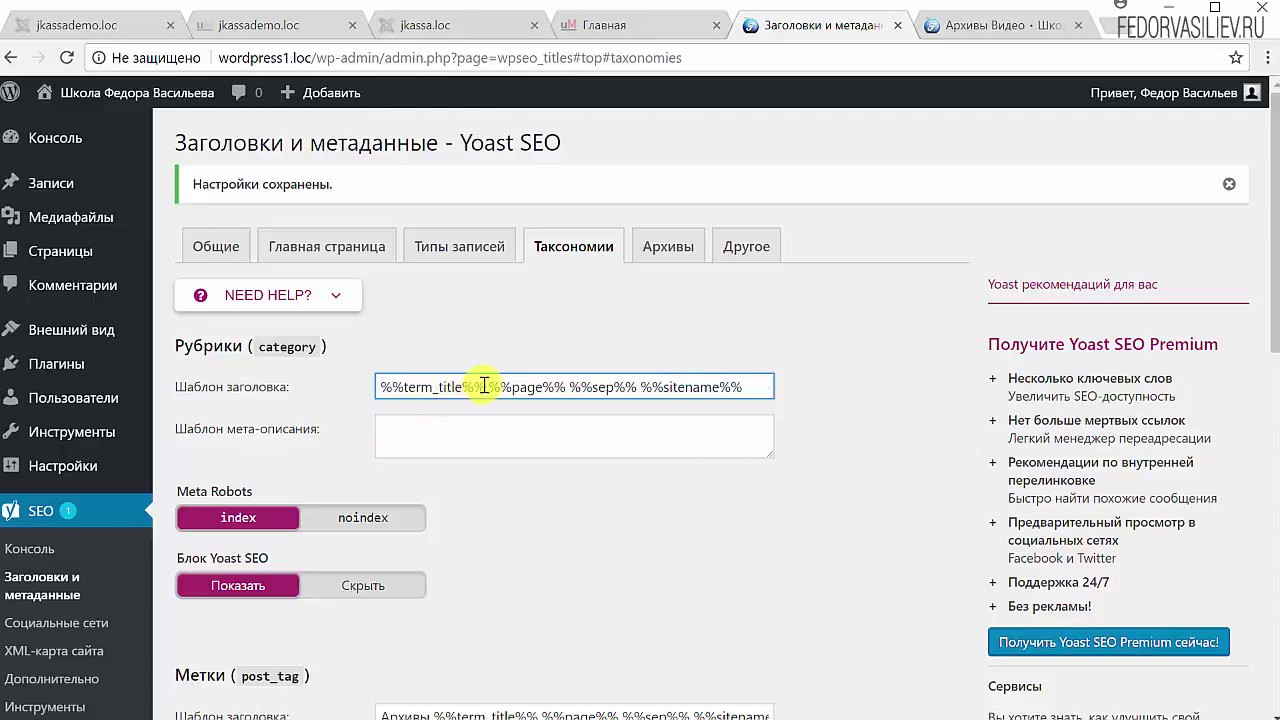
{"action": "left_click_drag", "start_coordinate": [484, 386], "coordinate": [366, 397]}
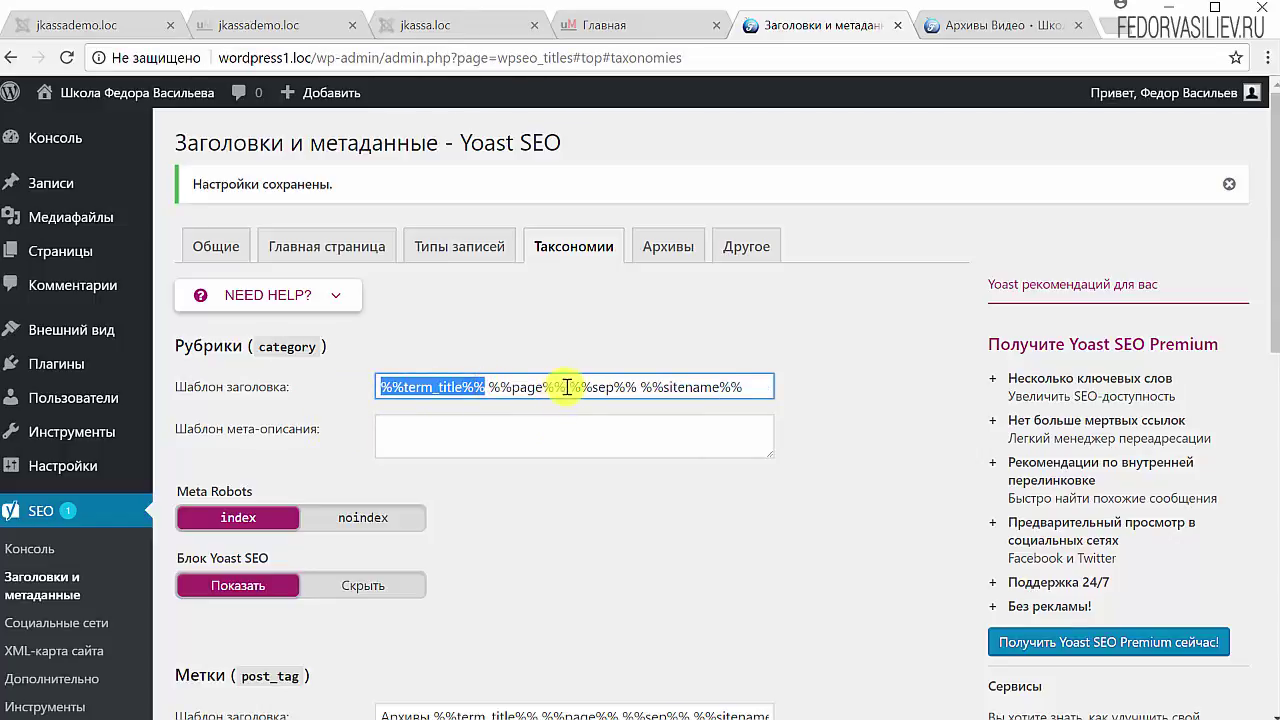
{"action": "left_click_drag", "start_coordinate": [567, 387], "coordinate": [509, 388]}
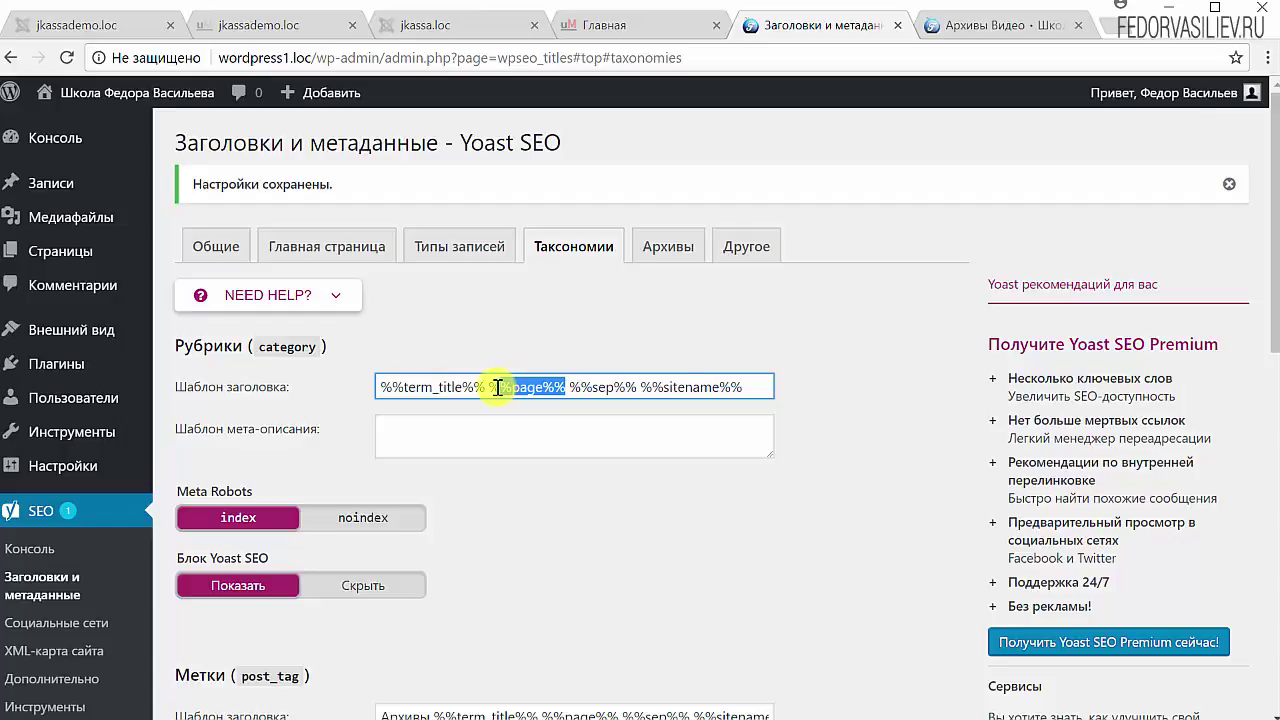
{"action": "key", "text": "BackSpace"}
{"action": "key", "text": "BackSpace"}
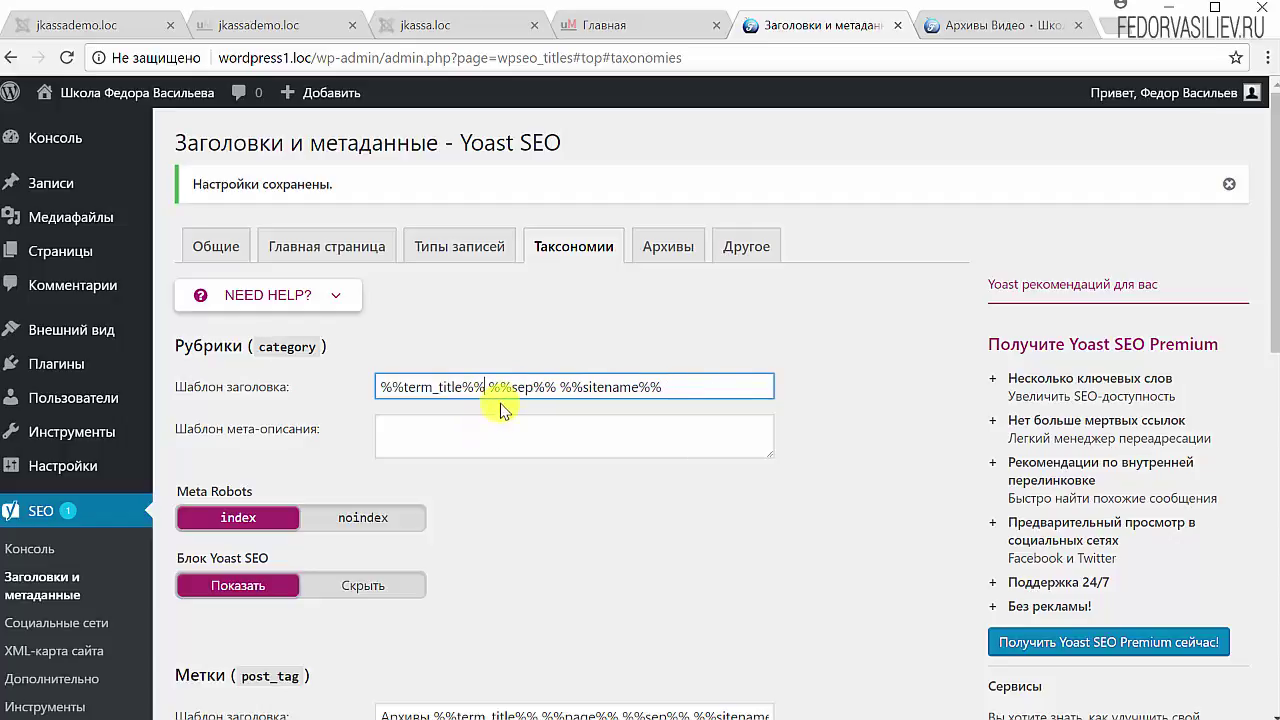
{"action": "left_click_drag", "start_coordinate": [546, 387], "coordinate": [500, 388]}
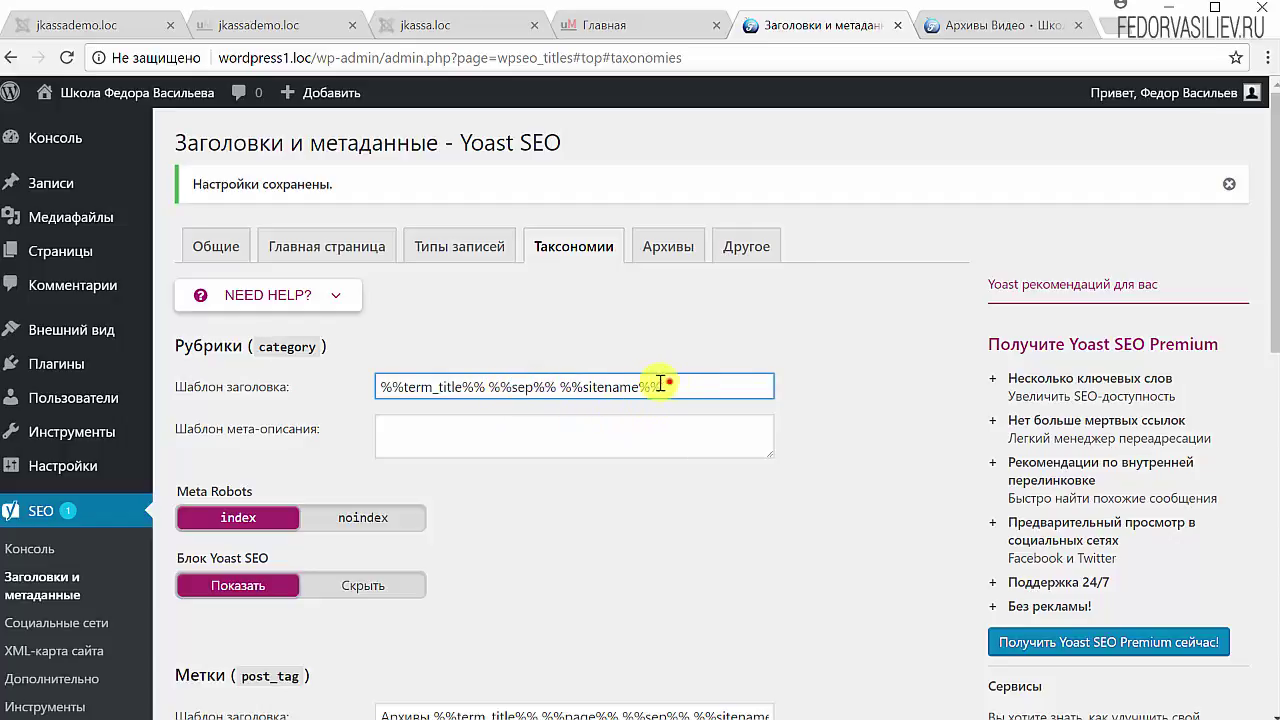
{"action": "left_click_drag", "start_coordinate": [740, 380], "coordinate": [563, 380]}
{"action": "scroll", "coordinate": [370, 566], "scroll_direction": "down", "scroll_amount": 15}
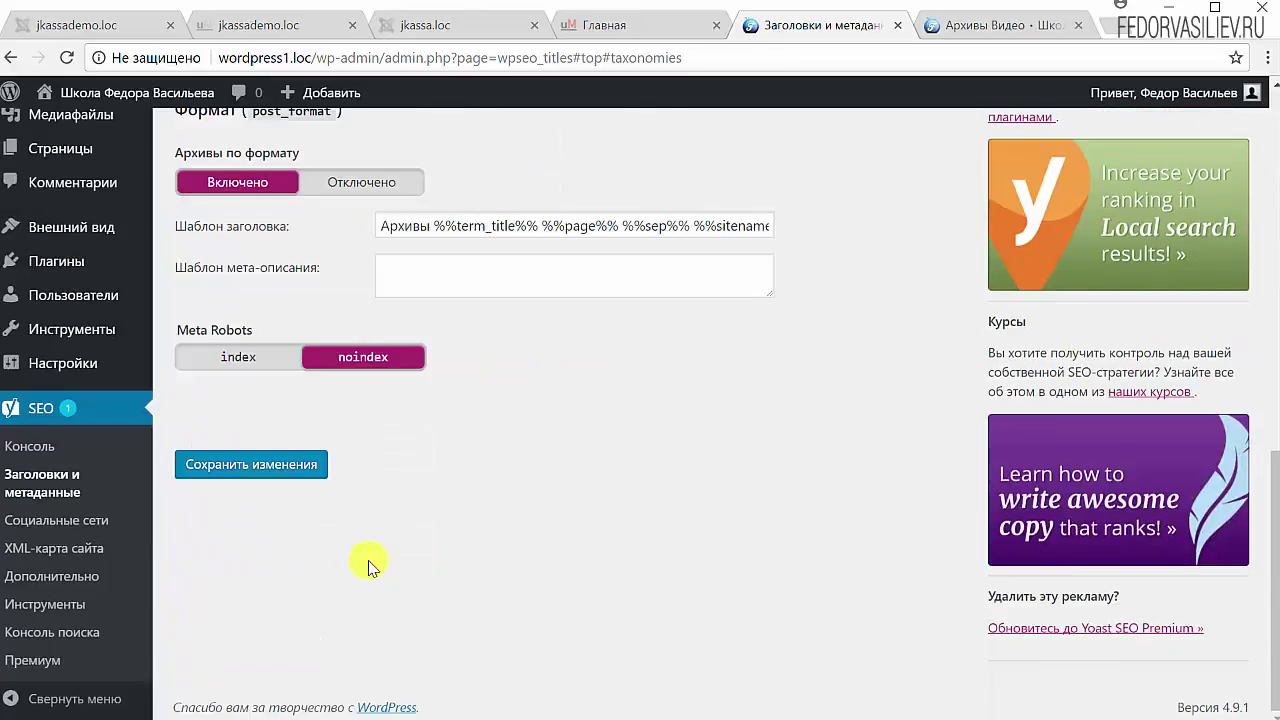
{"action": "left_click", "coordinate": [268, 464]}
Step: Reload the Видео archive to confirm its title is 'Видео' plus the site name, then return to Yoast
{"action": "left_click", "coordinate": [970, 27]}
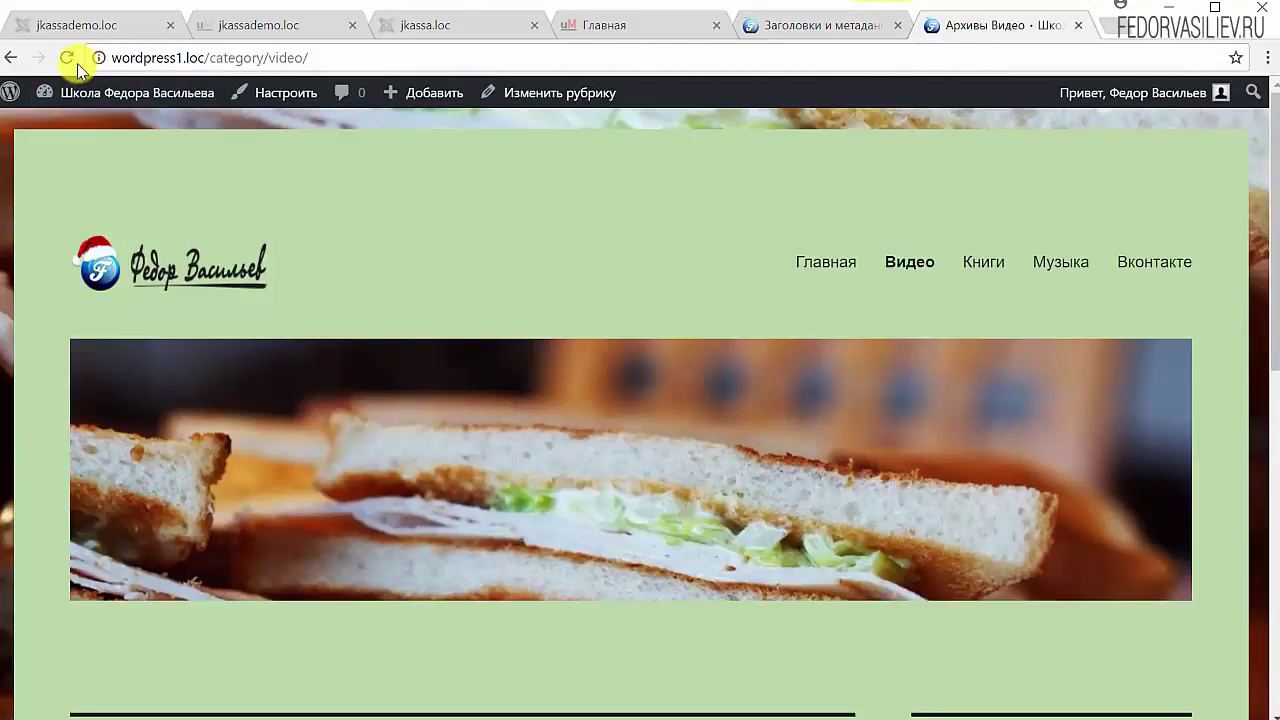
{"action": "left_click", "coordinate": [67, 58]}
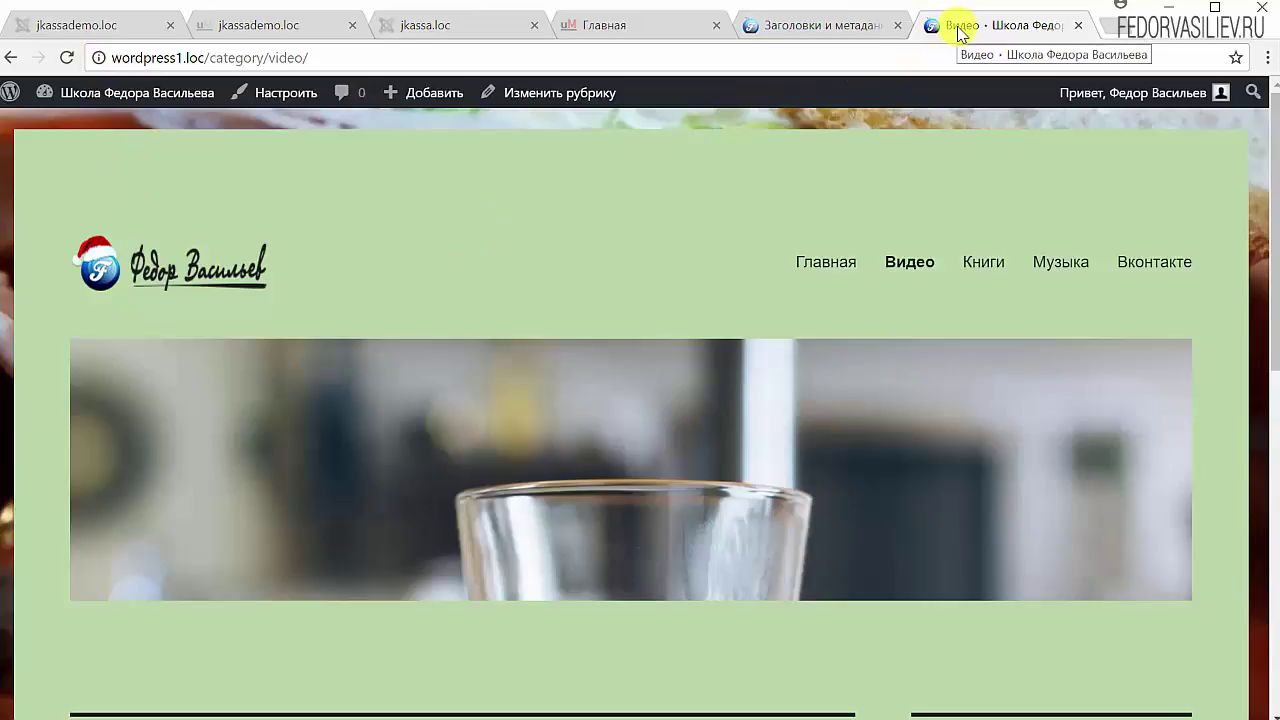
{"action": "left_click", "coordinate": [906, 268]}
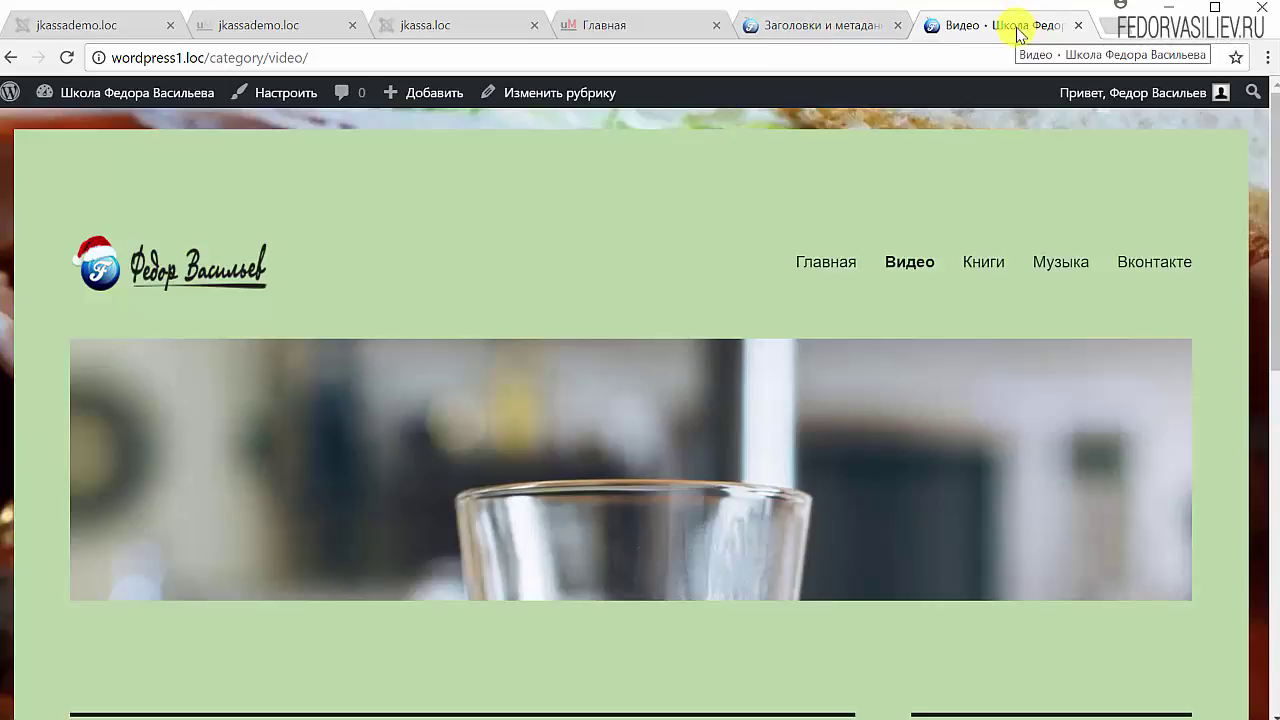
{"action": "left_click", "coordinate": [840, 25]}
{"action": "scroll", "coordinate": [218, 340], "scroll_direction": "down", "scroll_amount": 1}
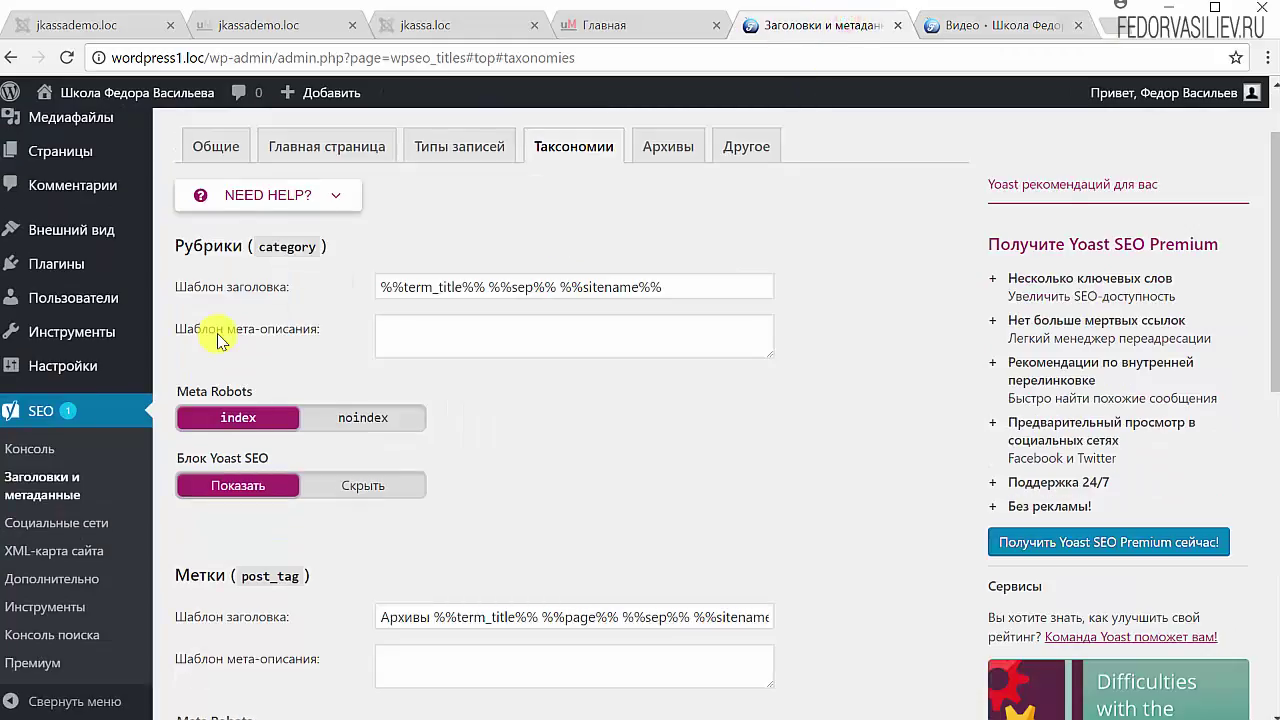
Step: Copy the %%category_description%% variable from the template variables list in the Yoast help panel
{"action": "scroll", "coordinate": [410, 410], "scroll_direction": "up", "scroll_amount": 1}
{"action": "left_click", "coordinate": [418, 441]}
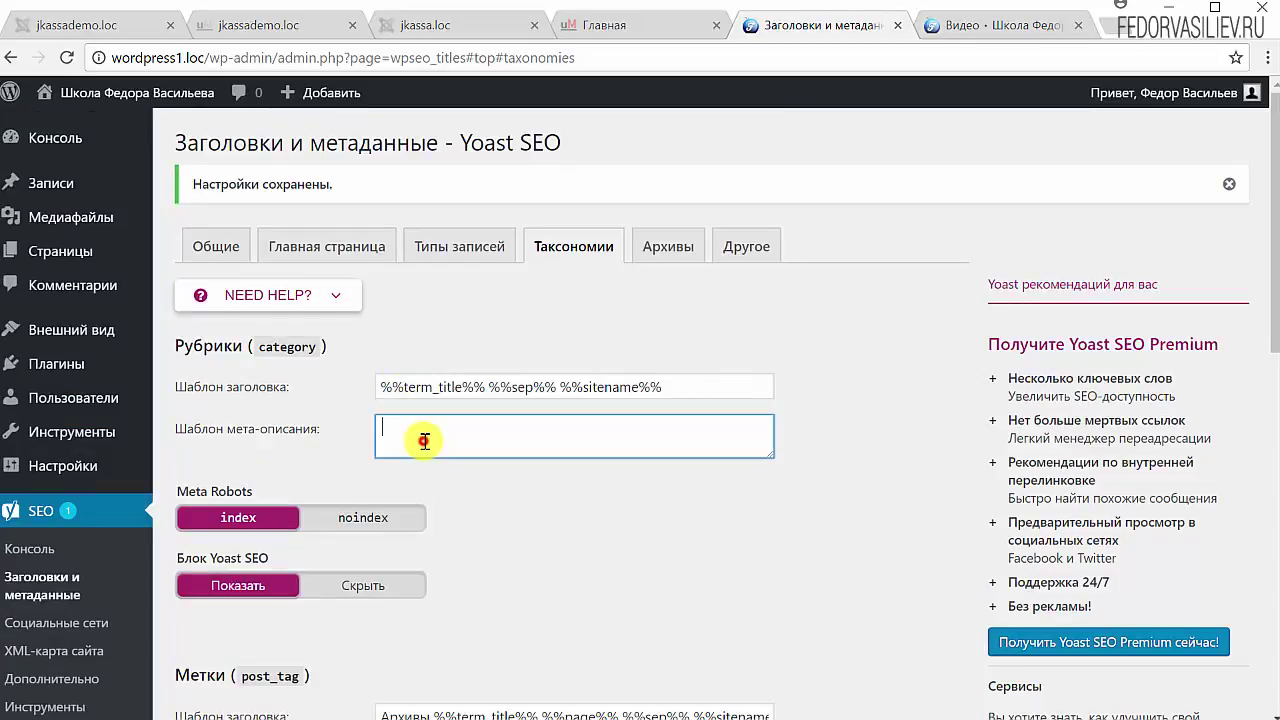
{"action": "left_click", "coordinate": [336, 296]}
{"action": "left_click", "coordinate": [1057, 352]}
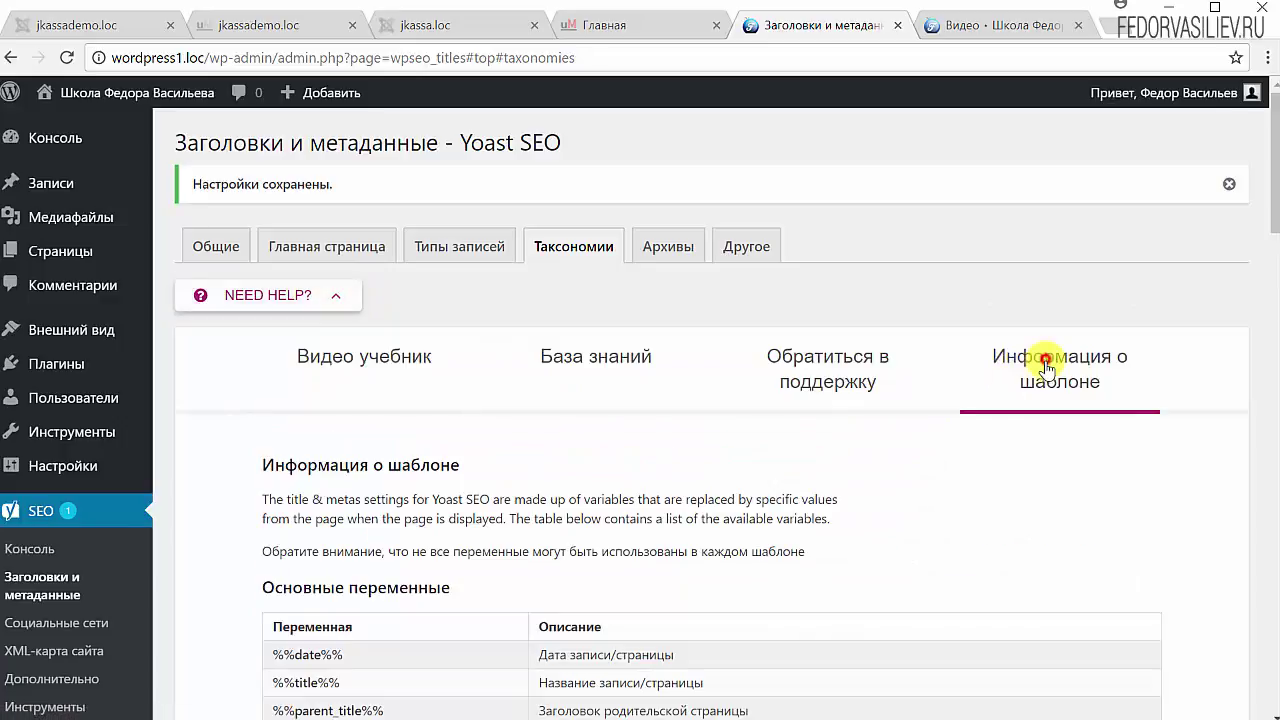
{"action": "scroll", "coordinate": [857, 560], "scroll_direction": "down", "scroll_amount": 5}
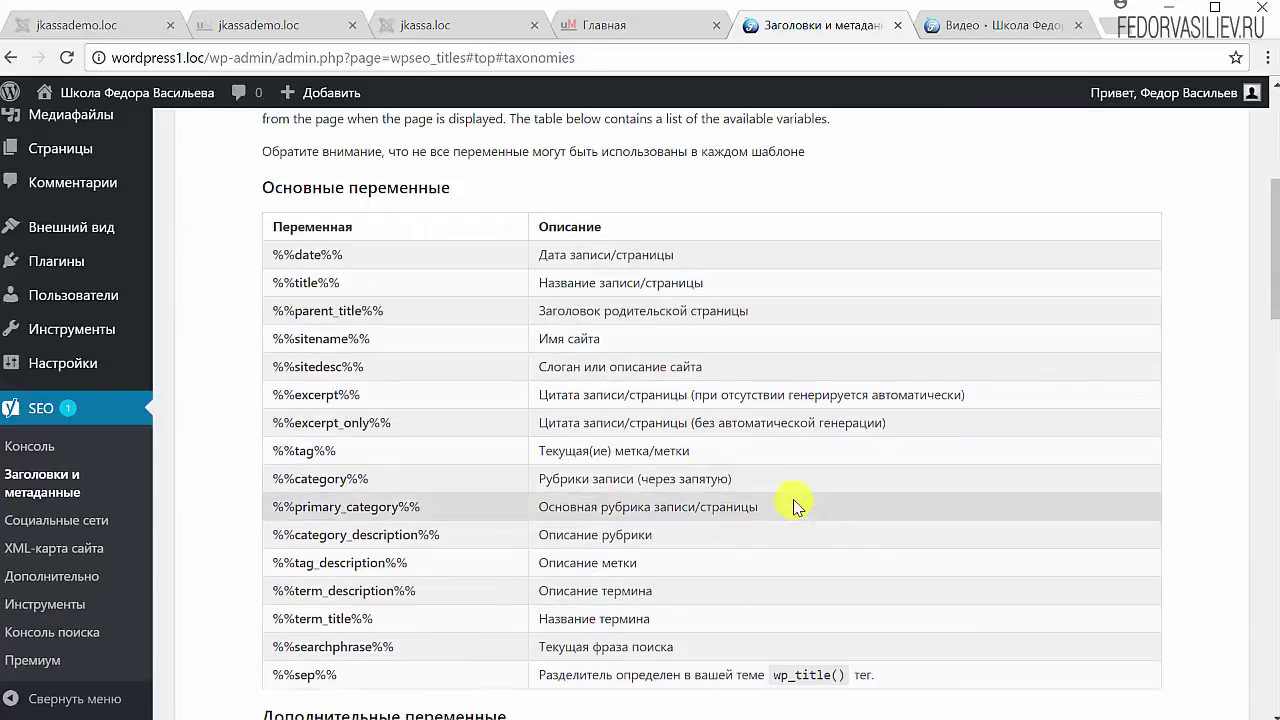
{"action": "left_click_drag", "start_coordinate": [660, 535], "coordinate": [555, 540]}
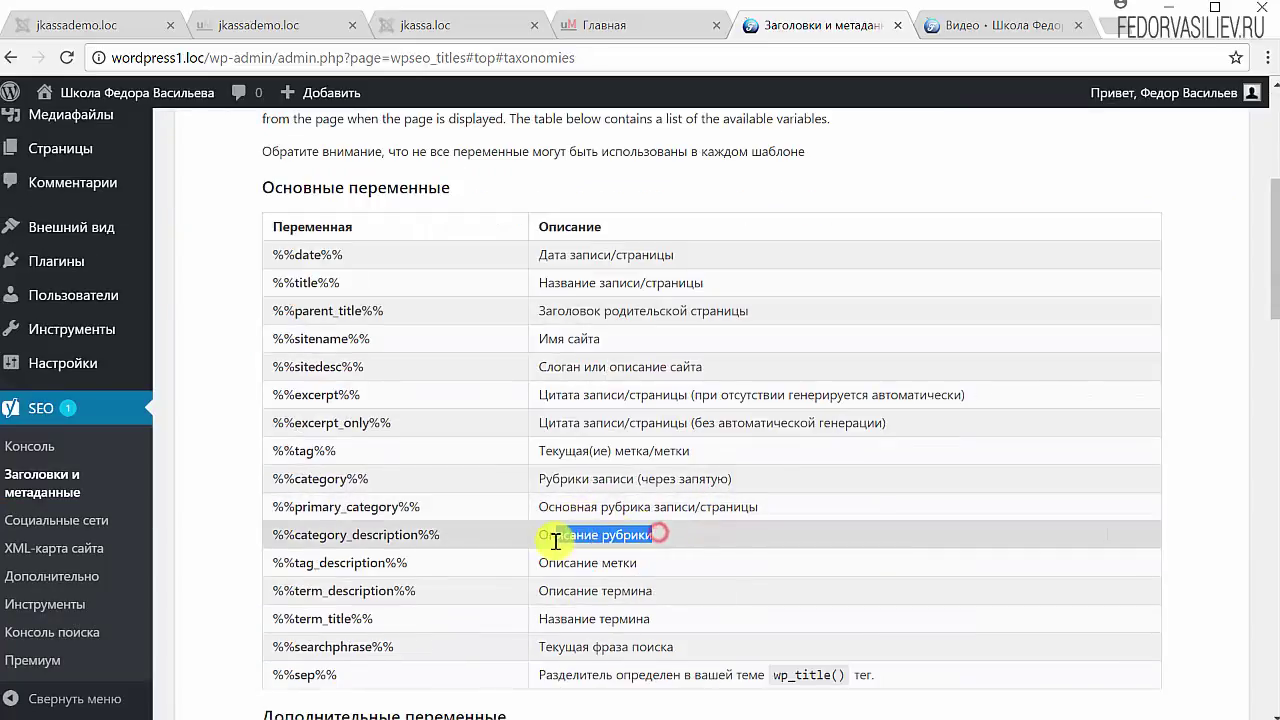
{"action": "left_click_drag", "start_coordinate": [441, 536], "coordinate": [273, 536]}
{"action": "right_click", "coordinate": [273, 536]}
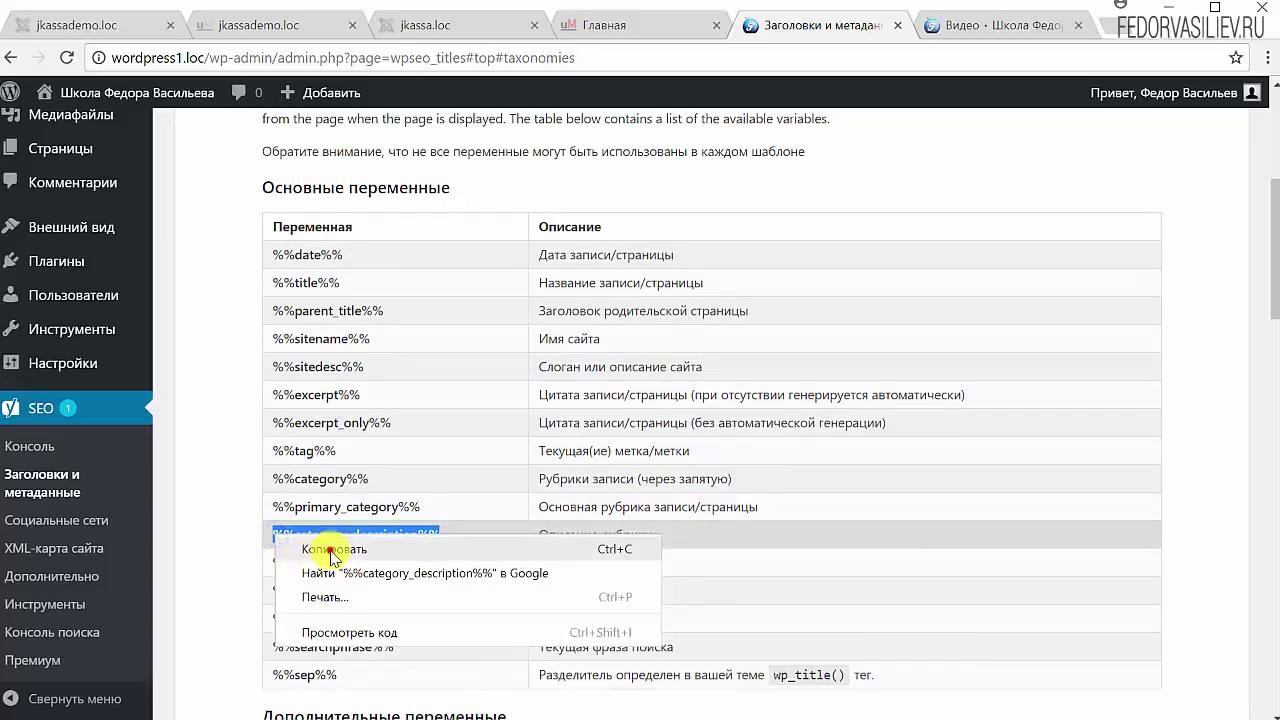
{"action": "left_click", "coordinate": [324, 548]}
Step: Paste %%category_description%% into the Рубрики meta-description template and save the settings
{"action": "left_click", "coordinate": [940, 30]}
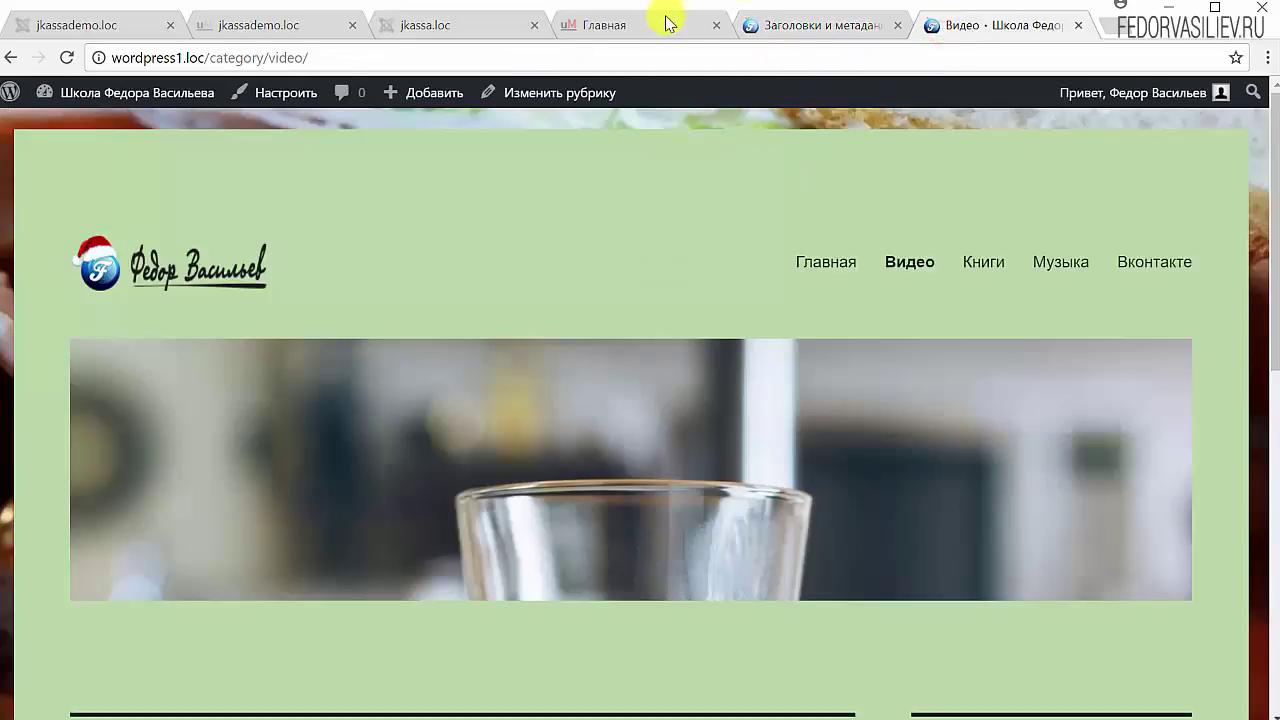
{"action": "left_click", "coordinate": [768, 28]}
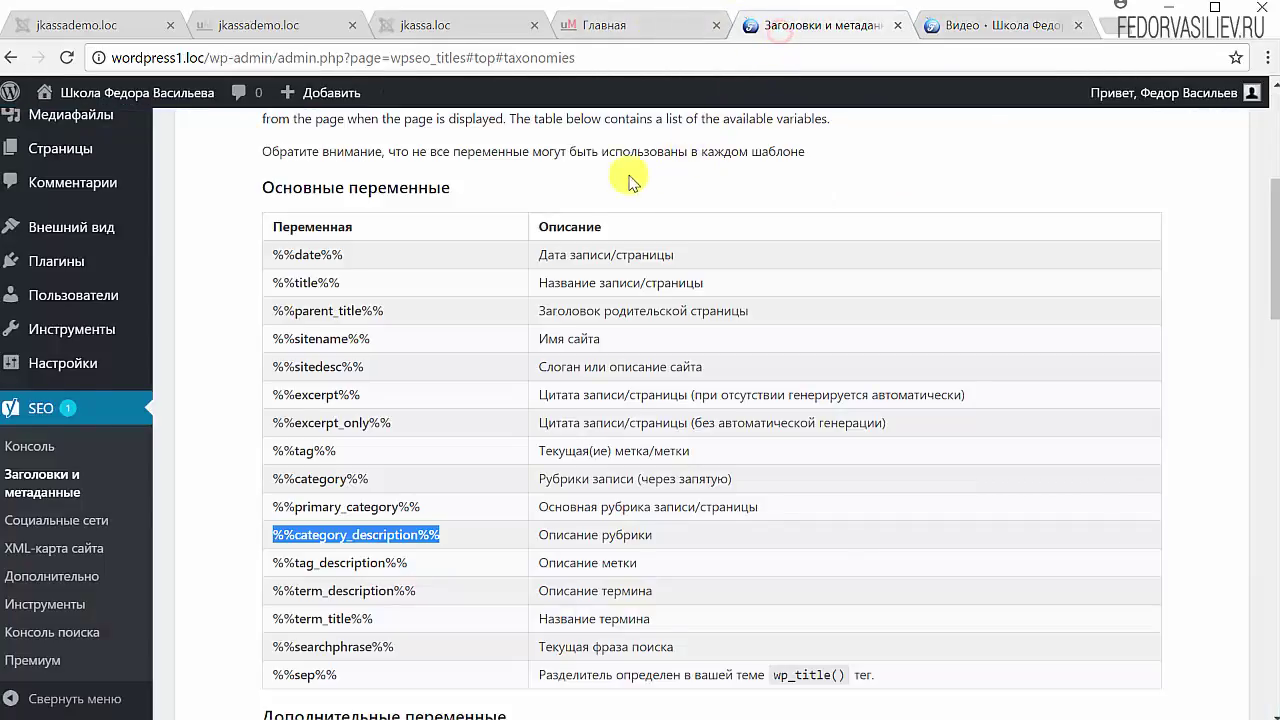
{"action": "scroll", "coordinate": [414, 236], "scroll_direction": "up", "scroll_amount": 4}
{"action": "left_click", "coordinate": [290, 300]}
{"action": "left_click", "coordinate": [380, 420]}
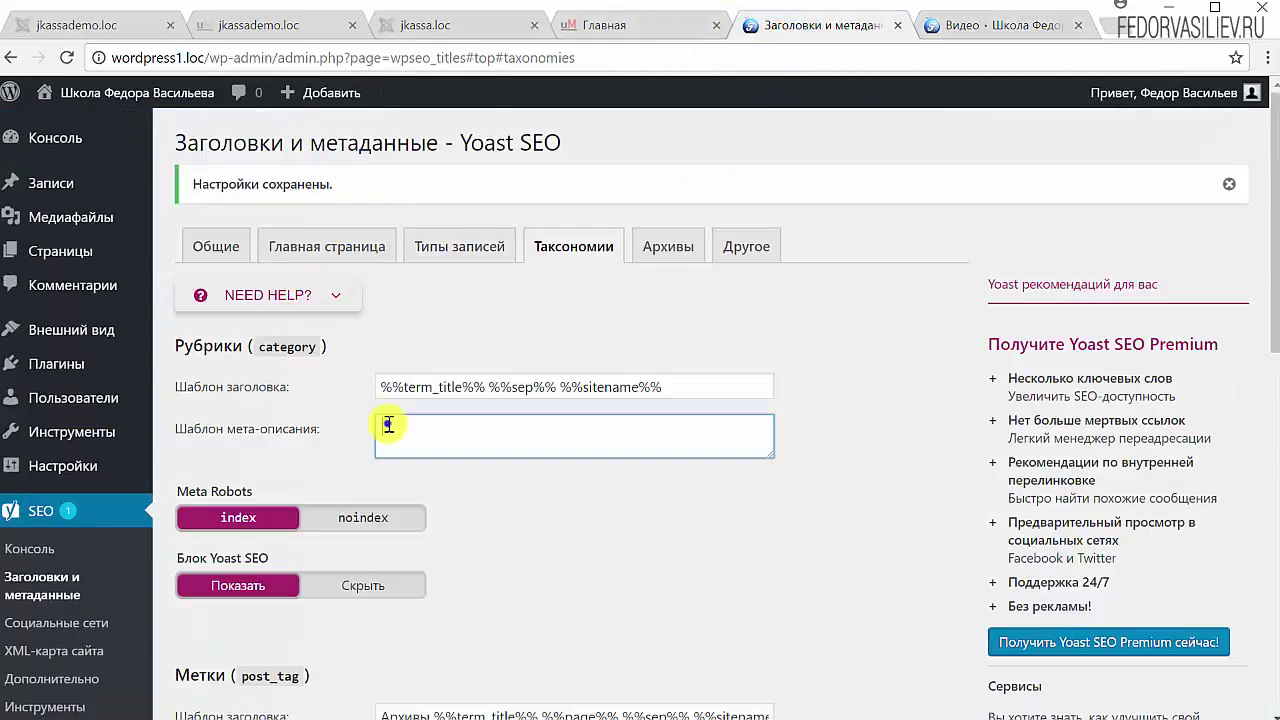
{"action": "right_click", "coordinate": [381, 422]}
{"action": "left_click", "coordinate": [463, 548]}
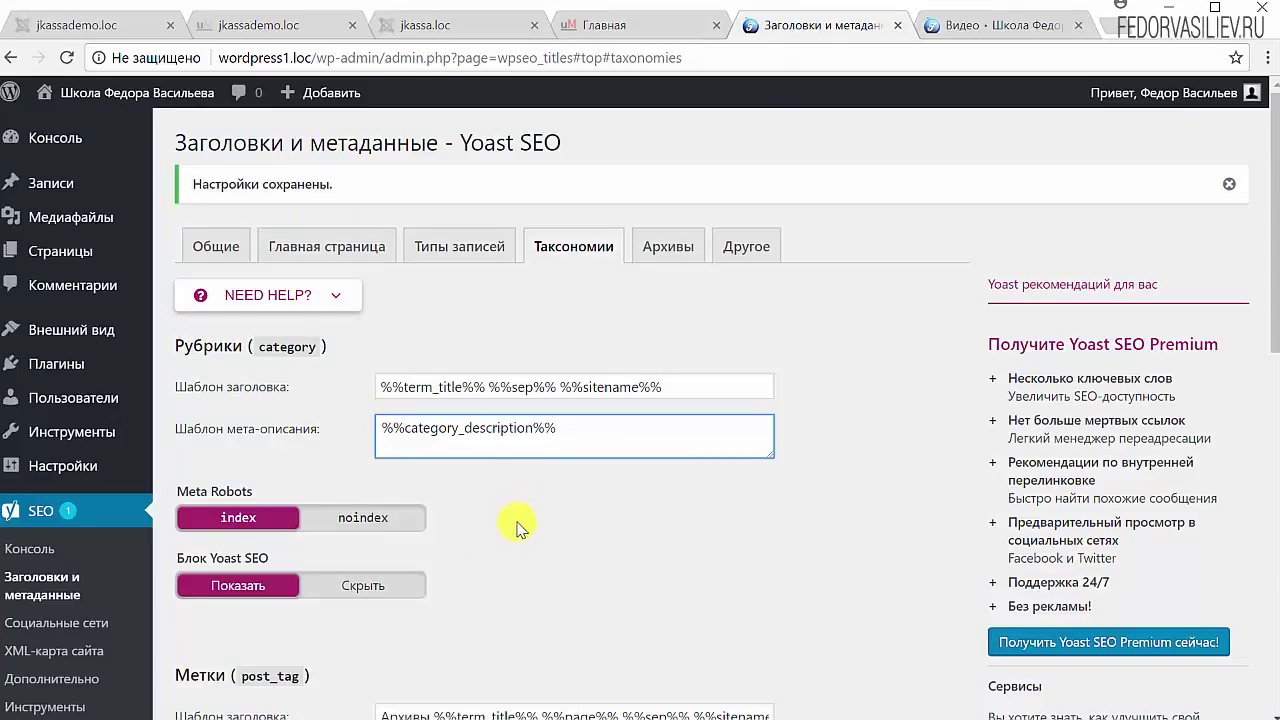
{"action": "left_click_drag", "start_coordinate": [578, 432], "coordinate": [315, 438]}
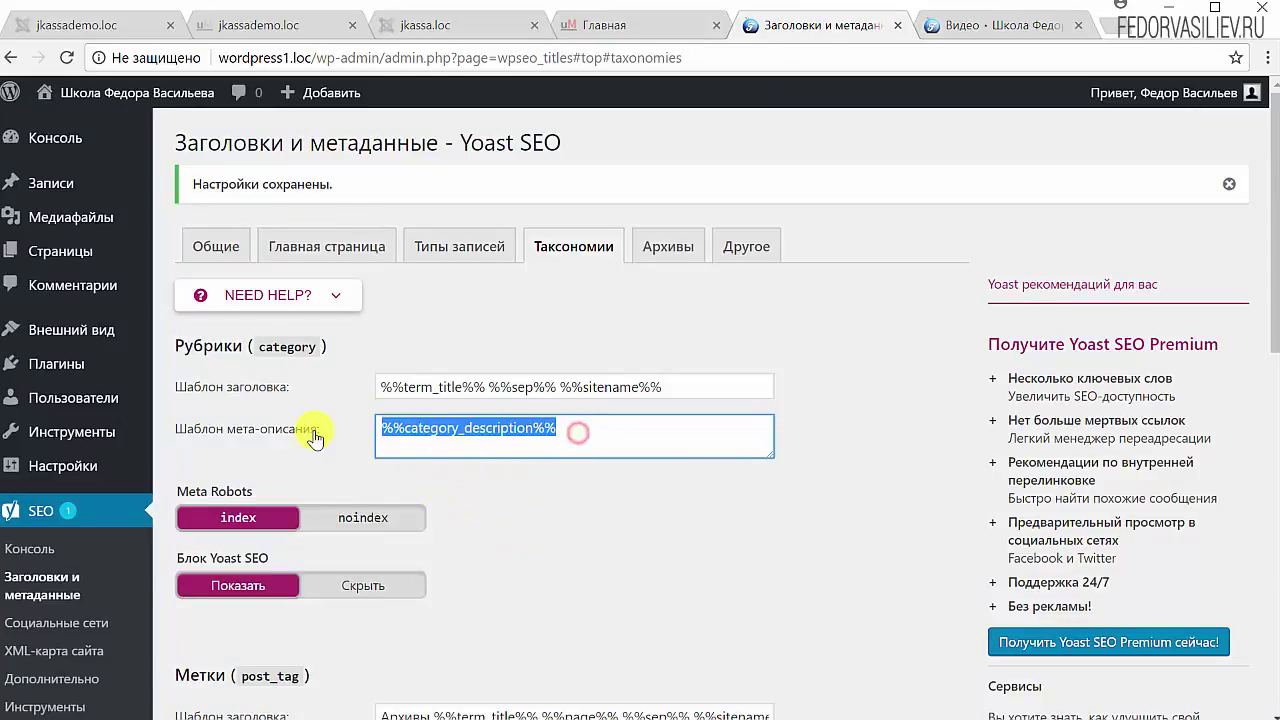
{"action": "left_click", "coordinate": [346, 460]}
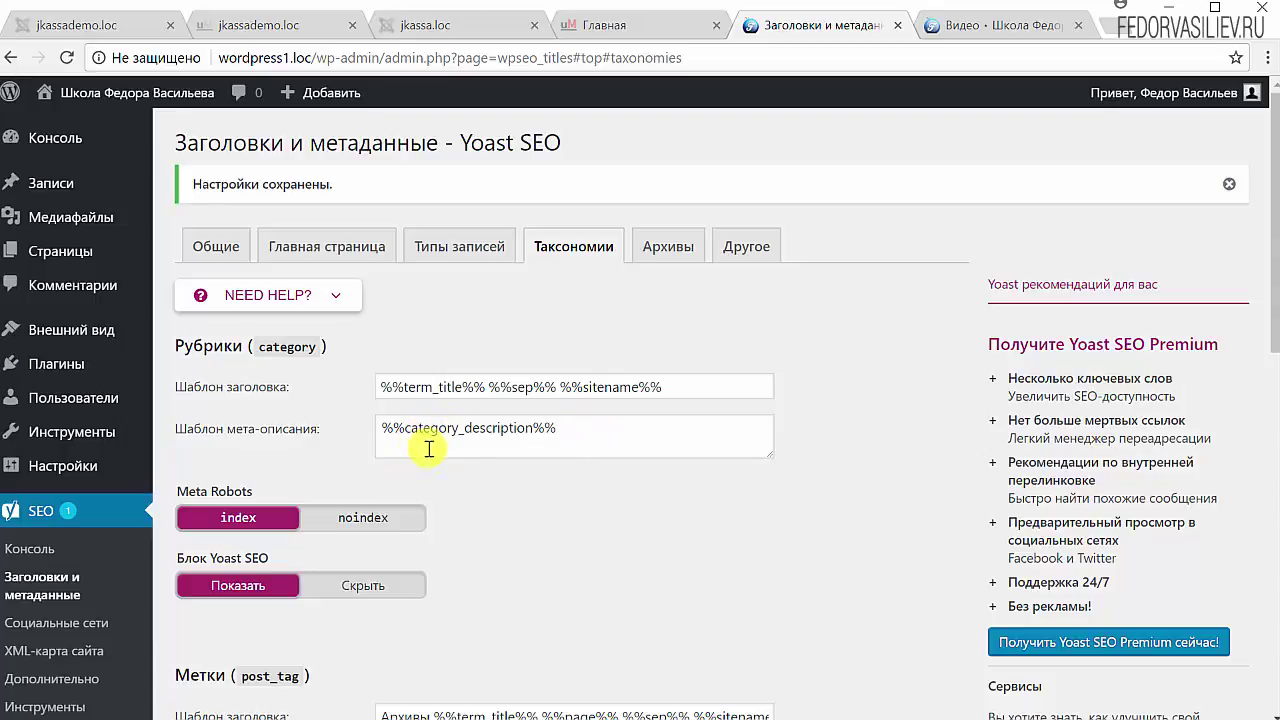
{"action": "scroll", "coordinate": [490, 489], "scroll_direction": "down", "scroll_amount": 10}
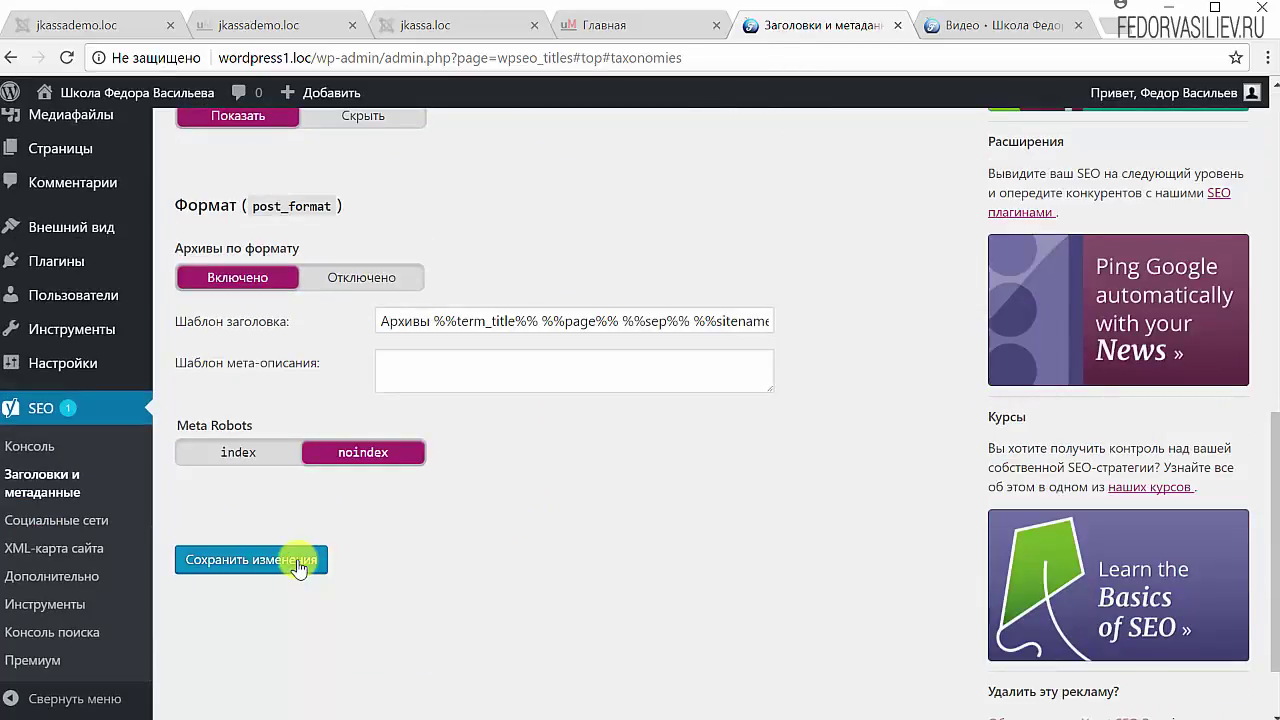
{"action": "left_click", "coordinate": [301, 559]}
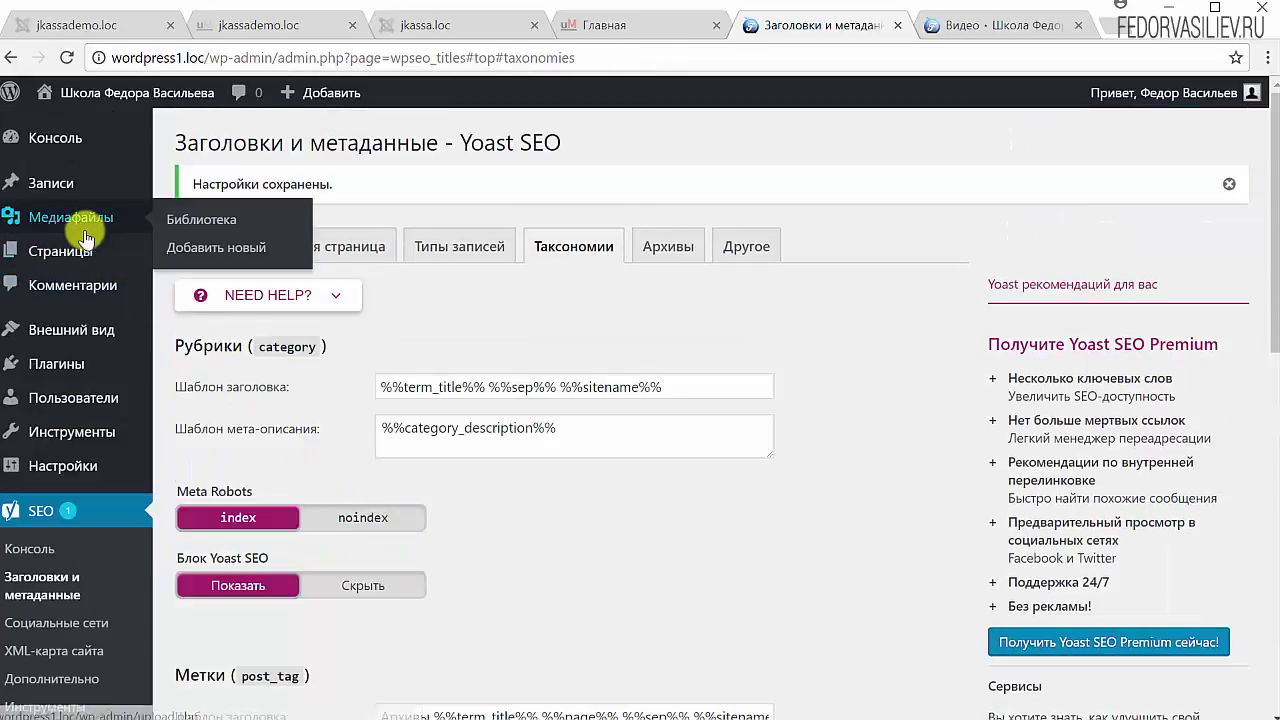
Step: Open the Видео category's edit page from Записи > Рубрики in a new tab
{"action": "mouse_move", "coordinate": [55, 190]}
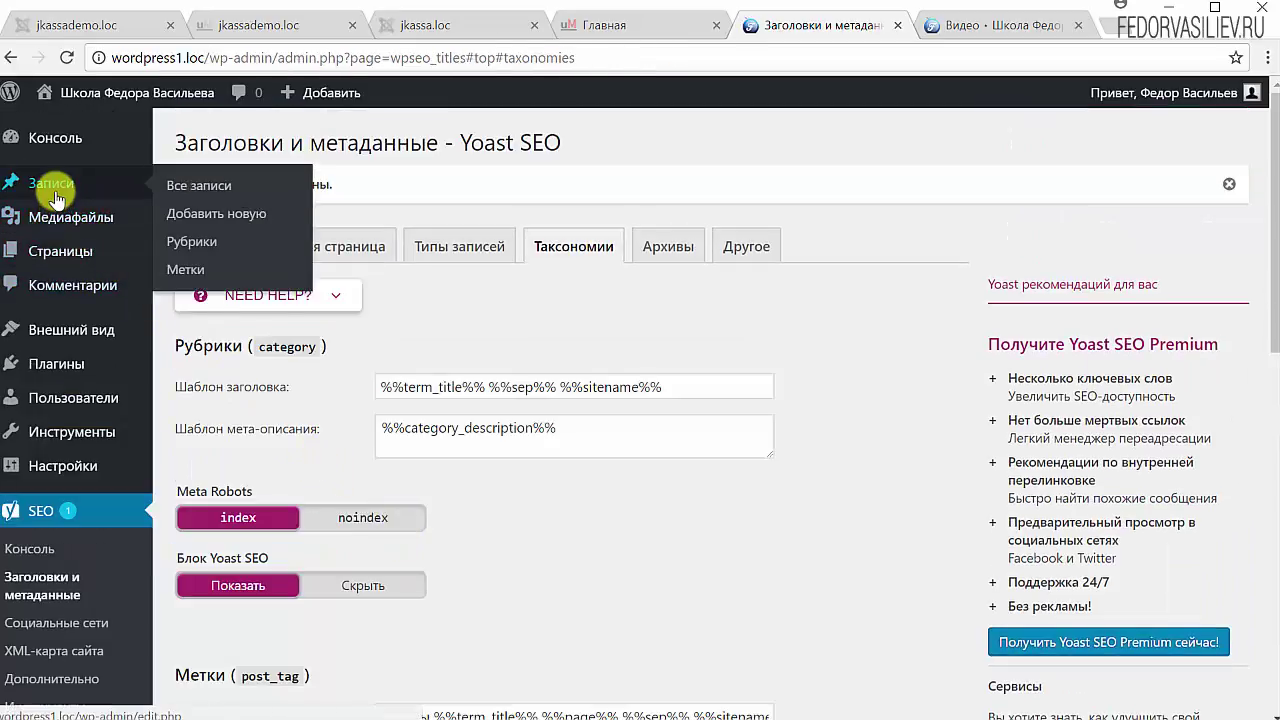
{"action": "right_click", "coordinate": [195, 241]}
{"action": "left_click", "coordinate": [250, 257]}
{"action": "left_click", "coordinate": [866, 38]}
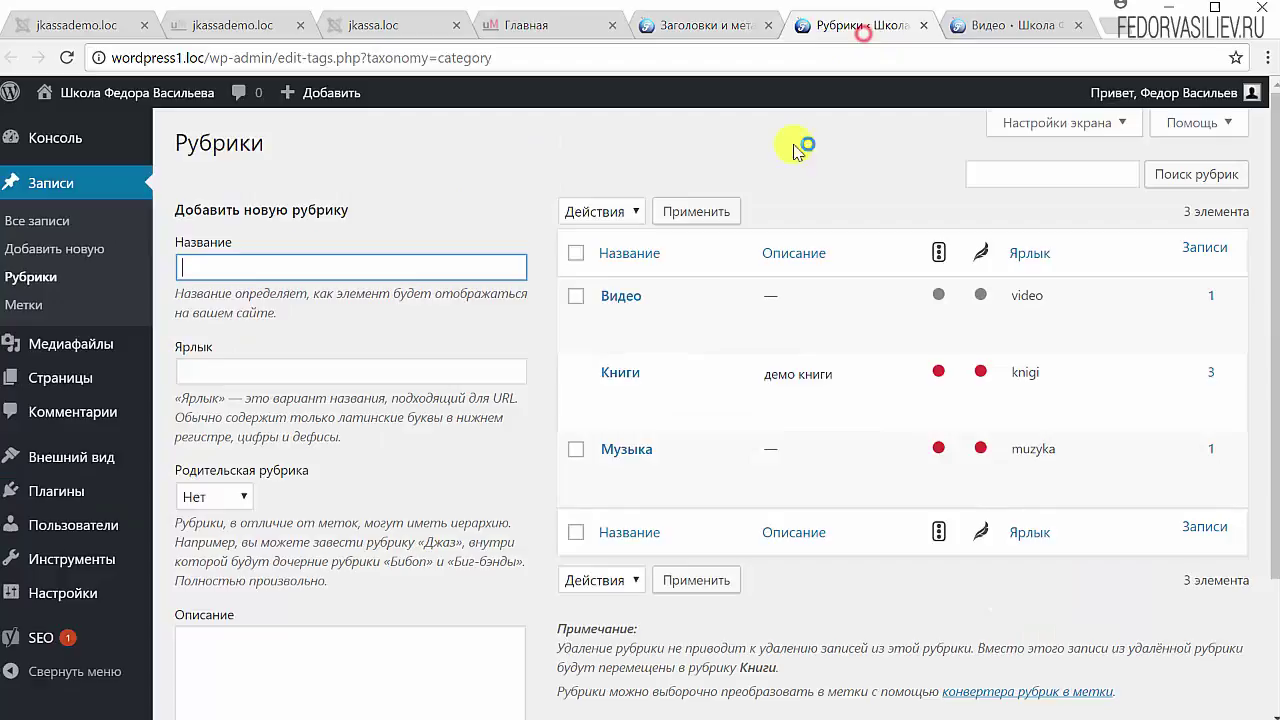
{"action": "left_click", "coordinate": [612, 292]}
Step: Check that the Видео category description is empty, then go back to the Yoast taxonomy settings
{"action": "scroll", "coordinate": [310, 423], "scroll_direction": "down", "scroll_amount": 1}
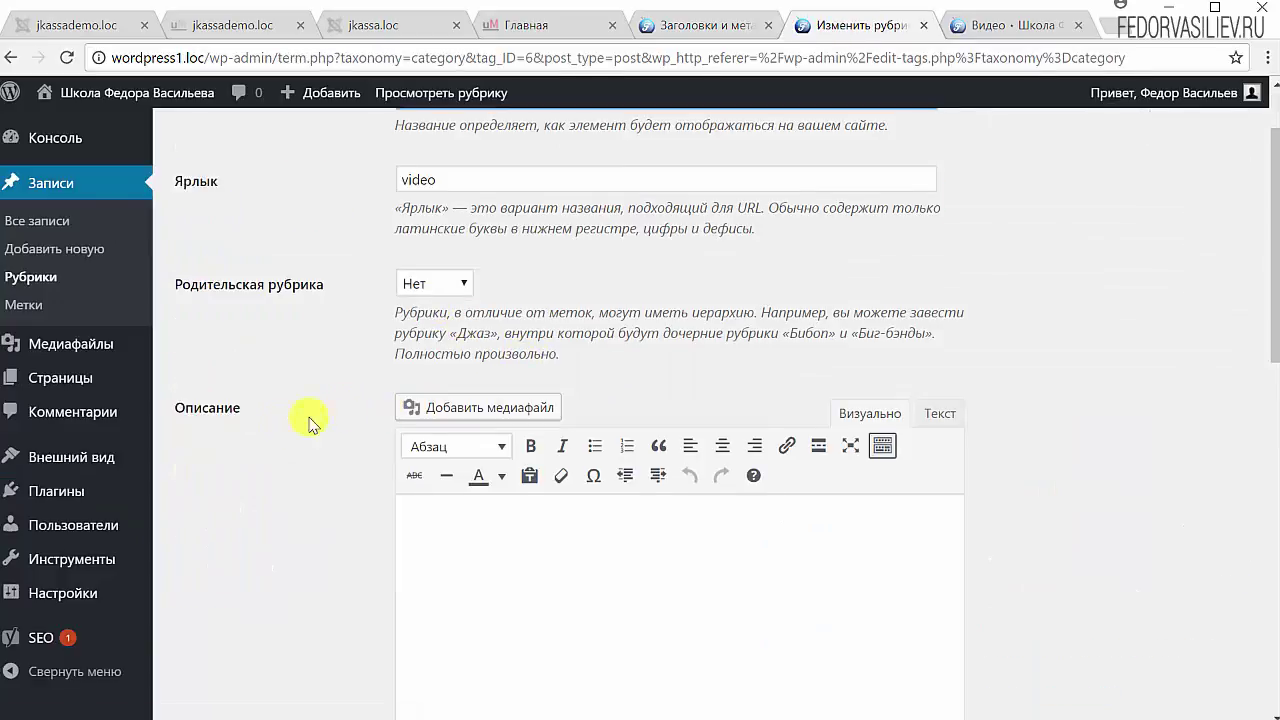
{"action": "scroll", "coordinate": [406, 480], "scroll_direction": "down", "scroll_amount": 1}
{"action": "left_click", "coordinate": [466, 426]}
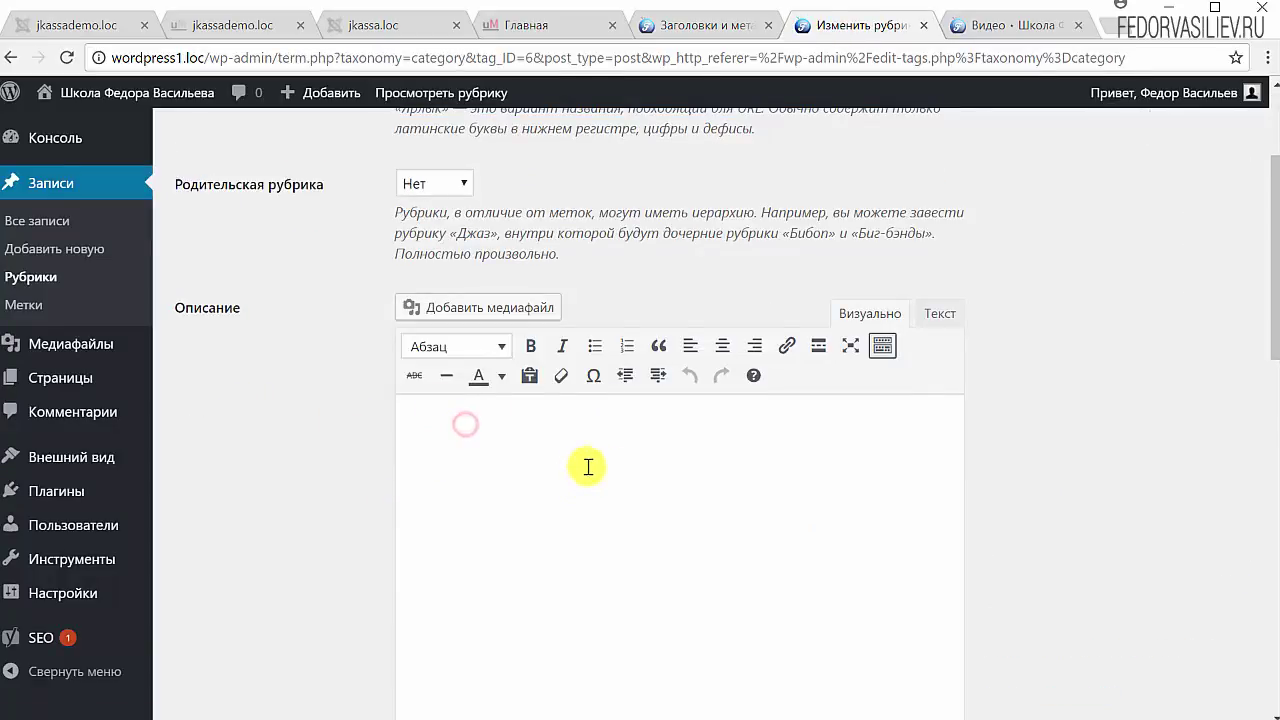
{"action": "scroll", "coordinate": [548, 460], "scroll_direction": "down", "scroll_amount": 3}
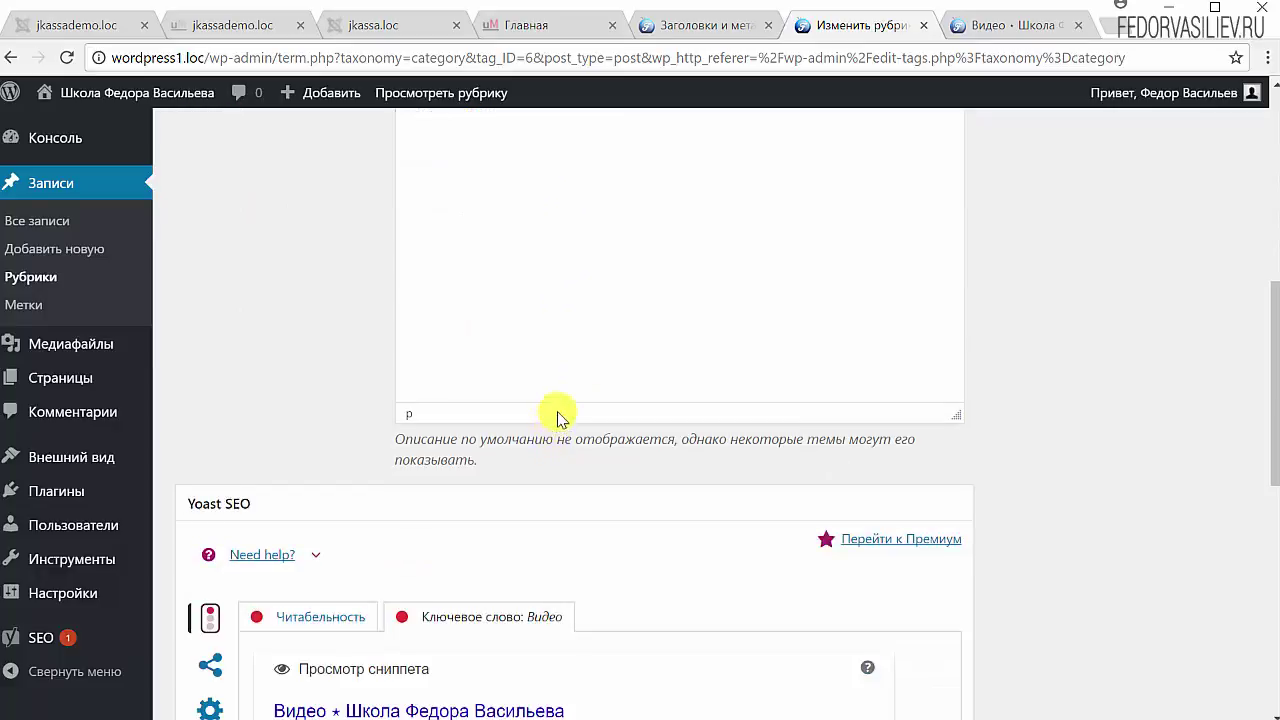
{"action": "scroll", "coordinate": [555, 340], "scroll_direction": "down", "scroll_amount": 3}
{"action": "scroll", "coordinate": [592, 363], "scroll_direction": "up", "scroll_amount": 5}
{"action": "scroll", "coordinate": [737, 375], "scroll_direction": "up", "scroll_amount": 4}
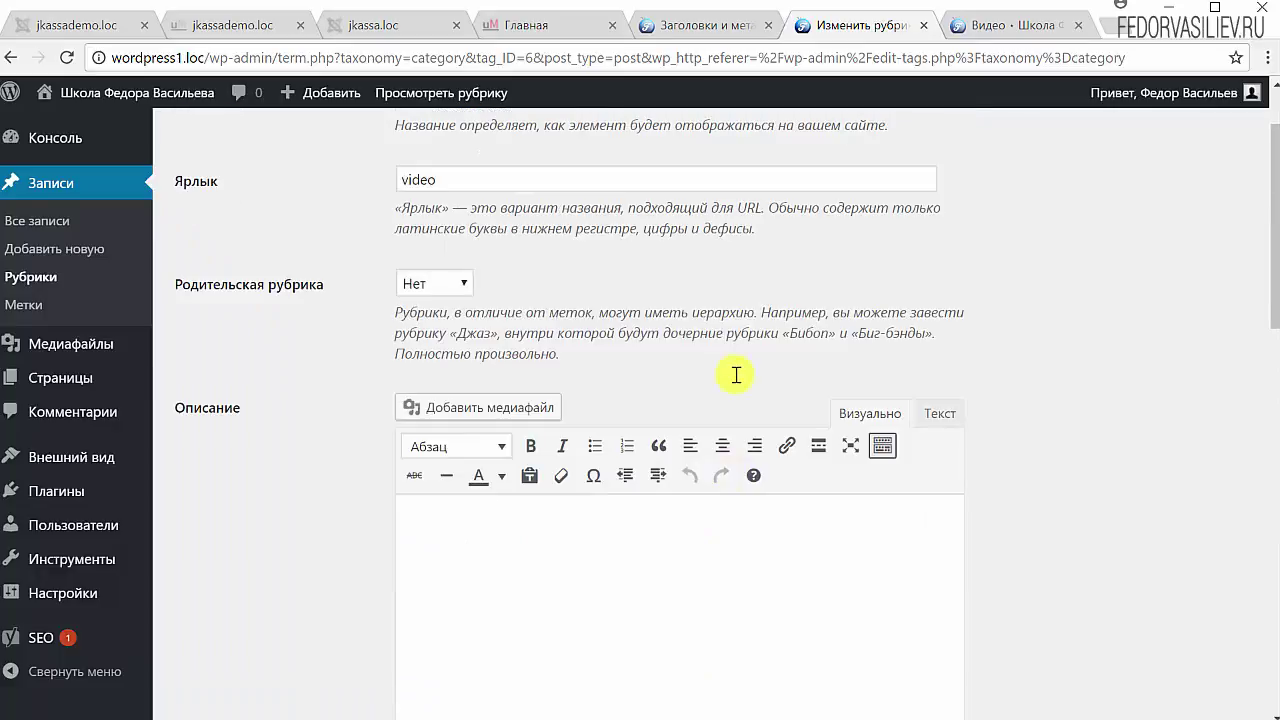
{"action": "key", "text": "ctrl+shift+Tab"}
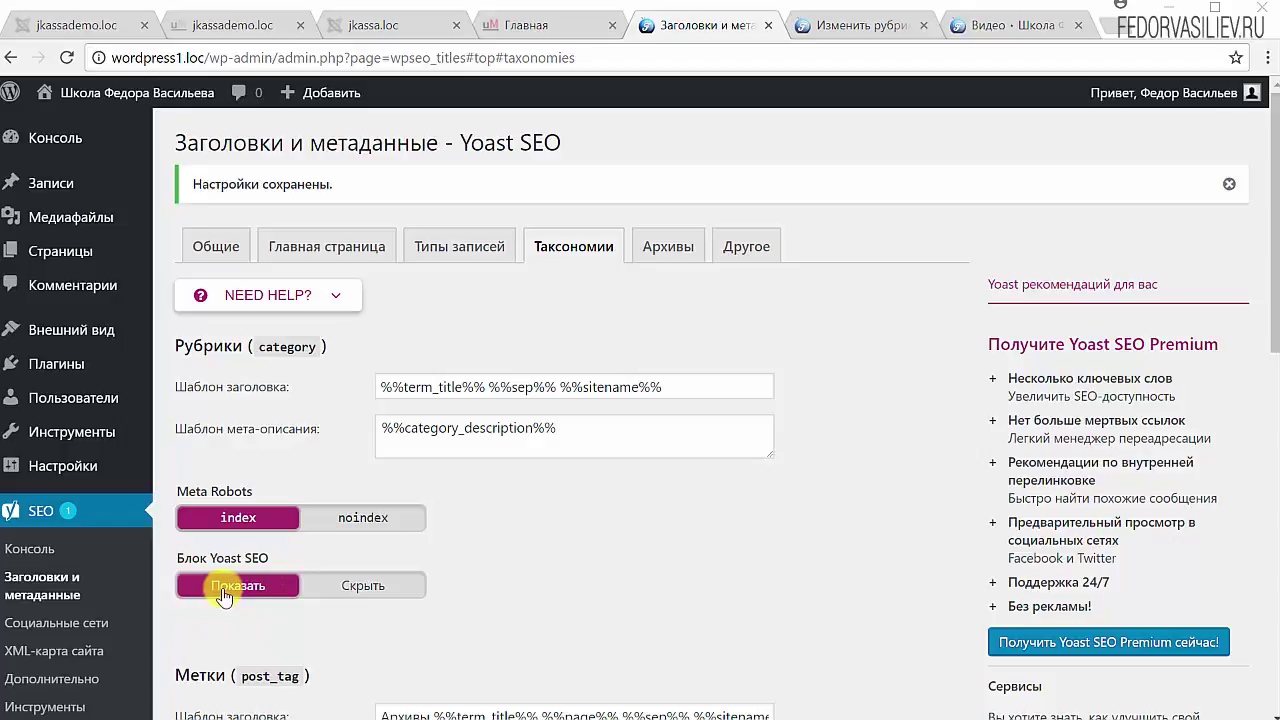
Step: Remove 'Архивы' and %%page%% from the Метки title template, leaving %%term_title%% %%sep%% %%sitename%%
{"action": "scroll", "coordinate": [820, 420], "scroll_direction": "down", "scroll_amount": 4}
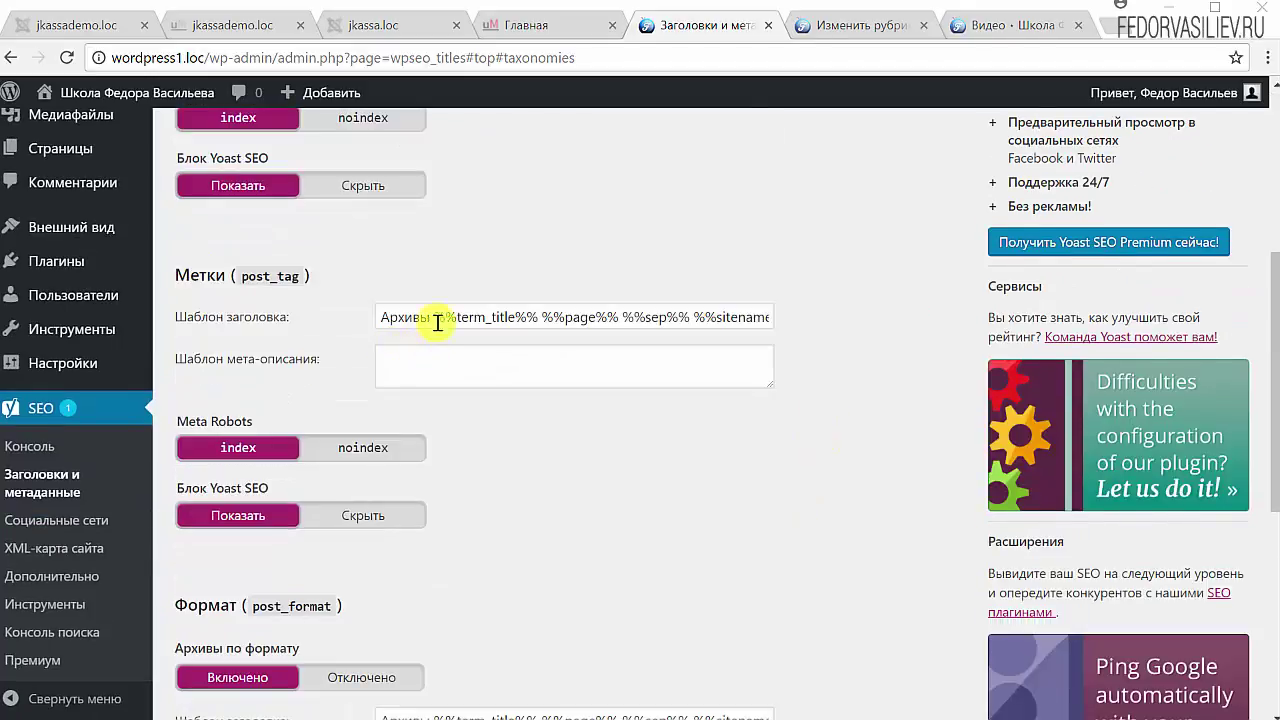
{"action": "left_click_drag", "start_coordinate": [434, 318], "coordinate": [360, 320]}
{"action": "key", "text": "BackSpace"}
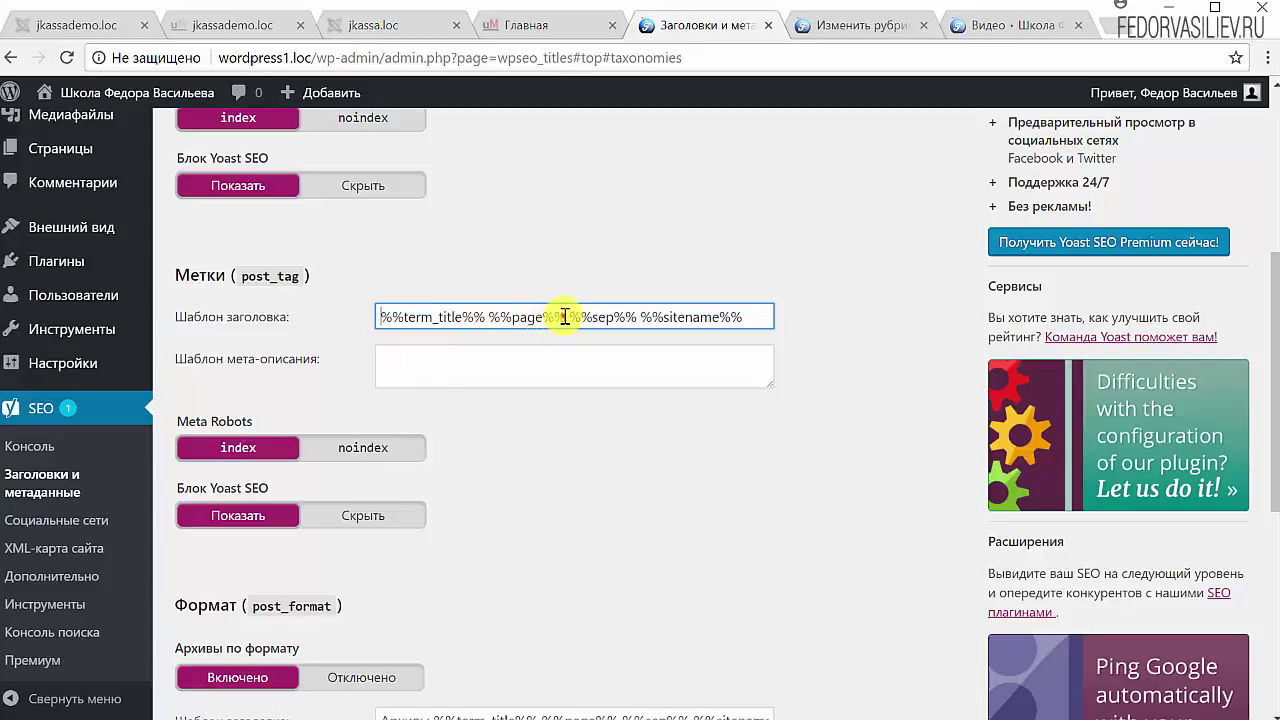
{"action": "left_click_drag", "start_coordinate": [565, 317], "coordinate": [508, 318]}
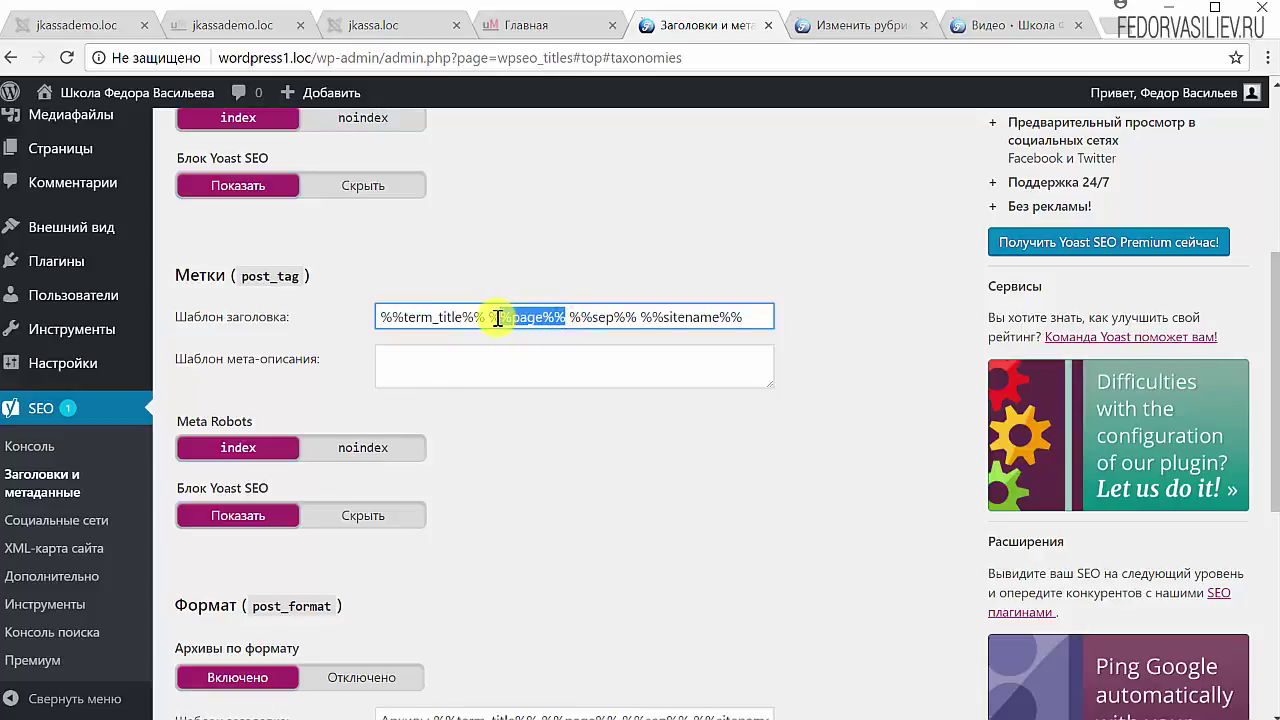
{"action": "key", "text": "BackSpace"}
{"action": "key", "text": "BackSpace"}
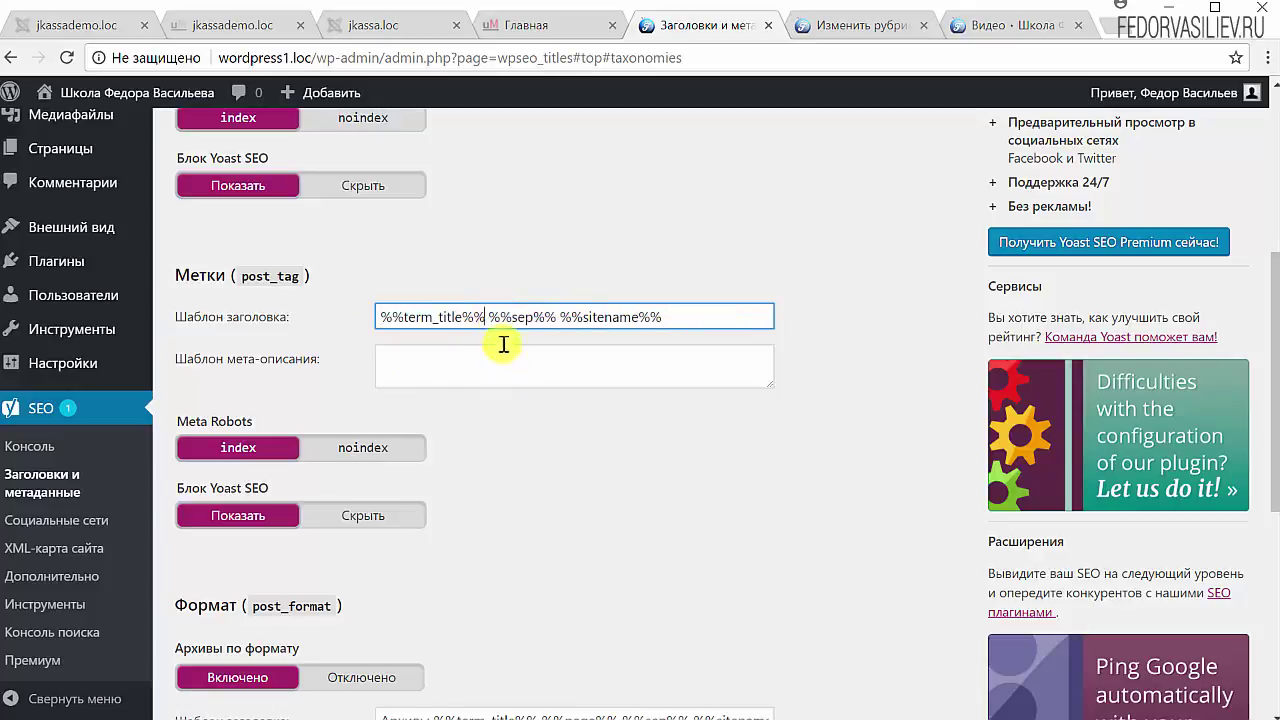
{"action": "double_click", "coordinate": [521, 318]}
{"action": "left_click_drag", "start_coordinate": [668, 318], "coordinate": [480, 318]}
{"action": "left_click", "coordinate": [415, 370]}
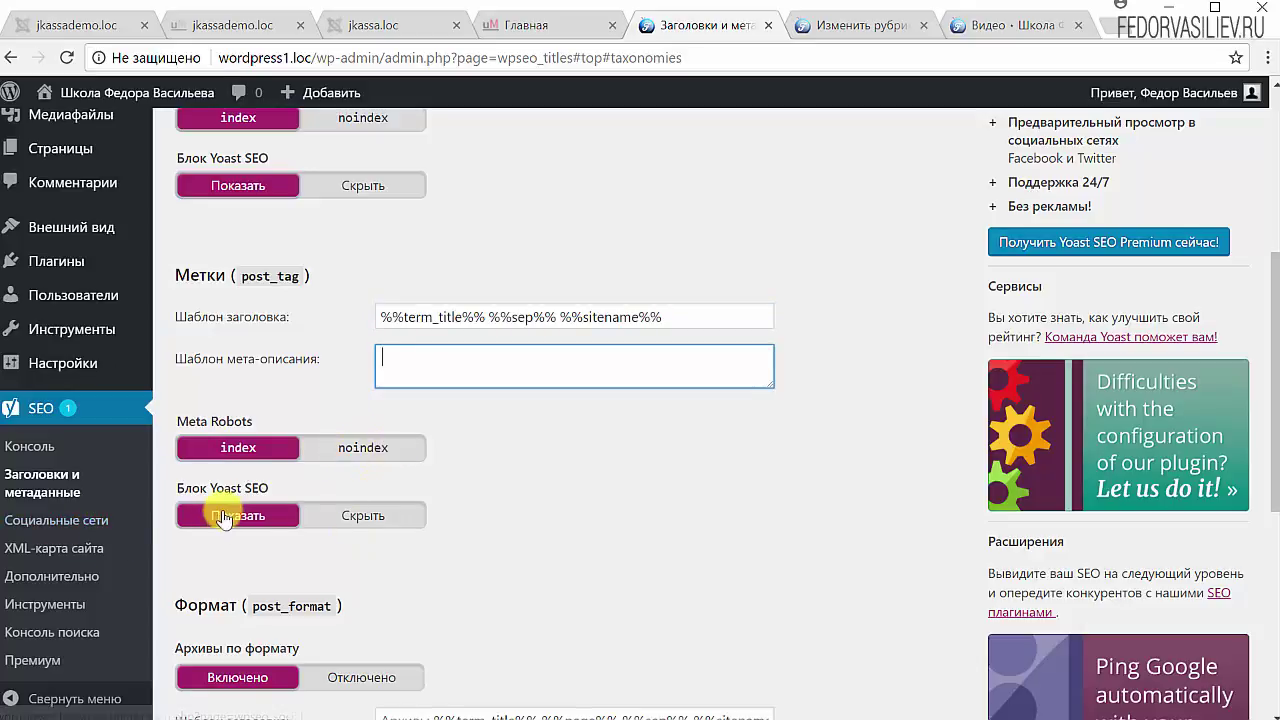
Step: Hide the Yoast SEO box for tags, disable format archives, save, and return to the Видео category page
{"action": "left_click", "coordinate": [360, 518]}
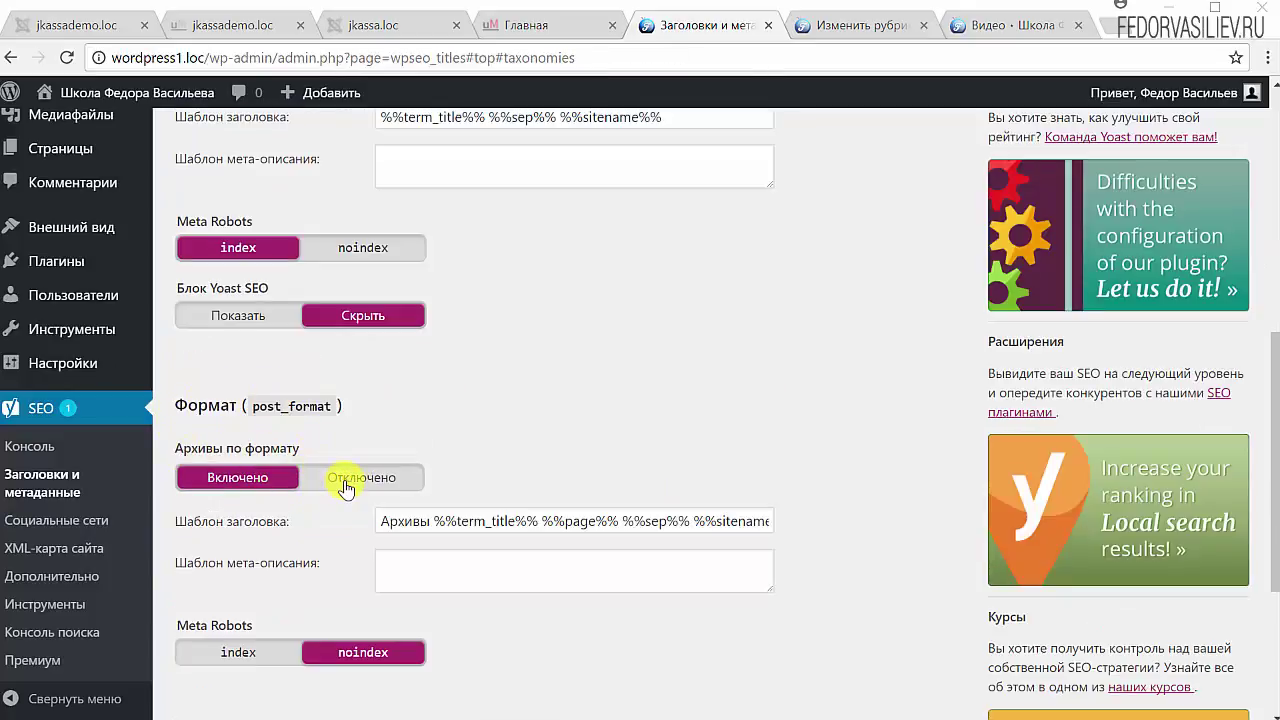
{"action": "left_click", "coordinate": [361, 480]}
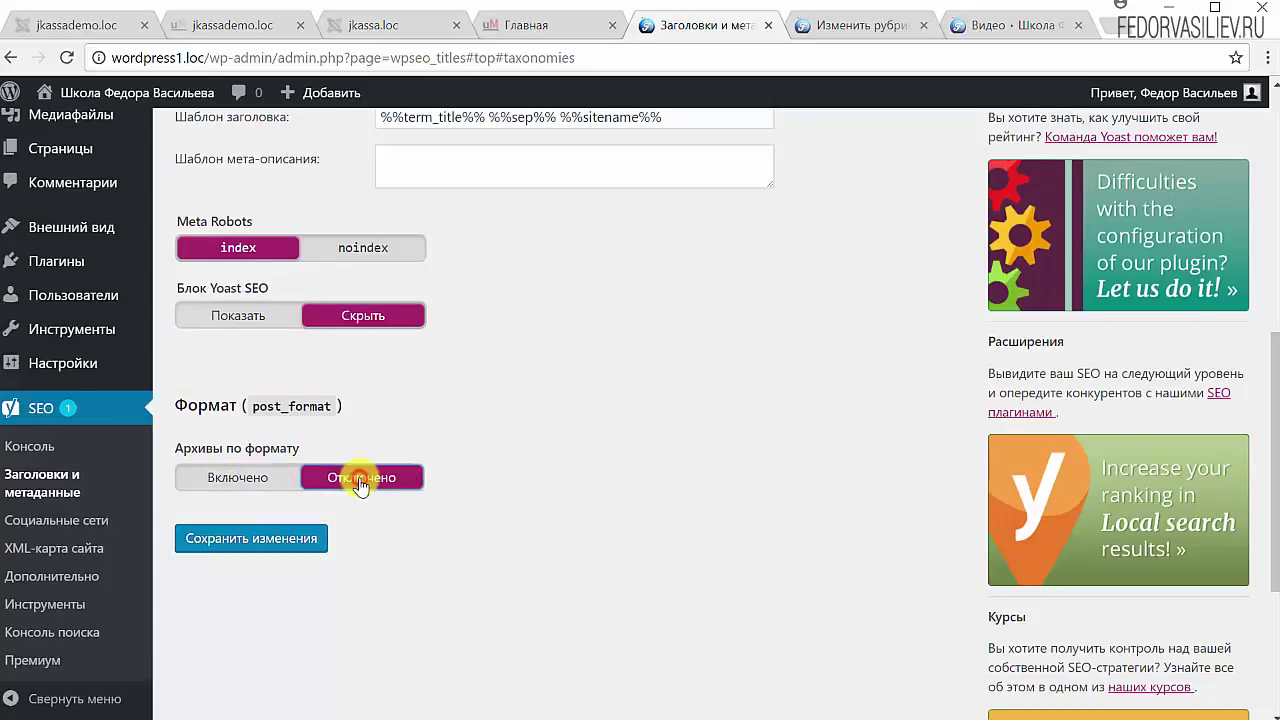
{"action": "left_click", "coordinate": [281, 542]}
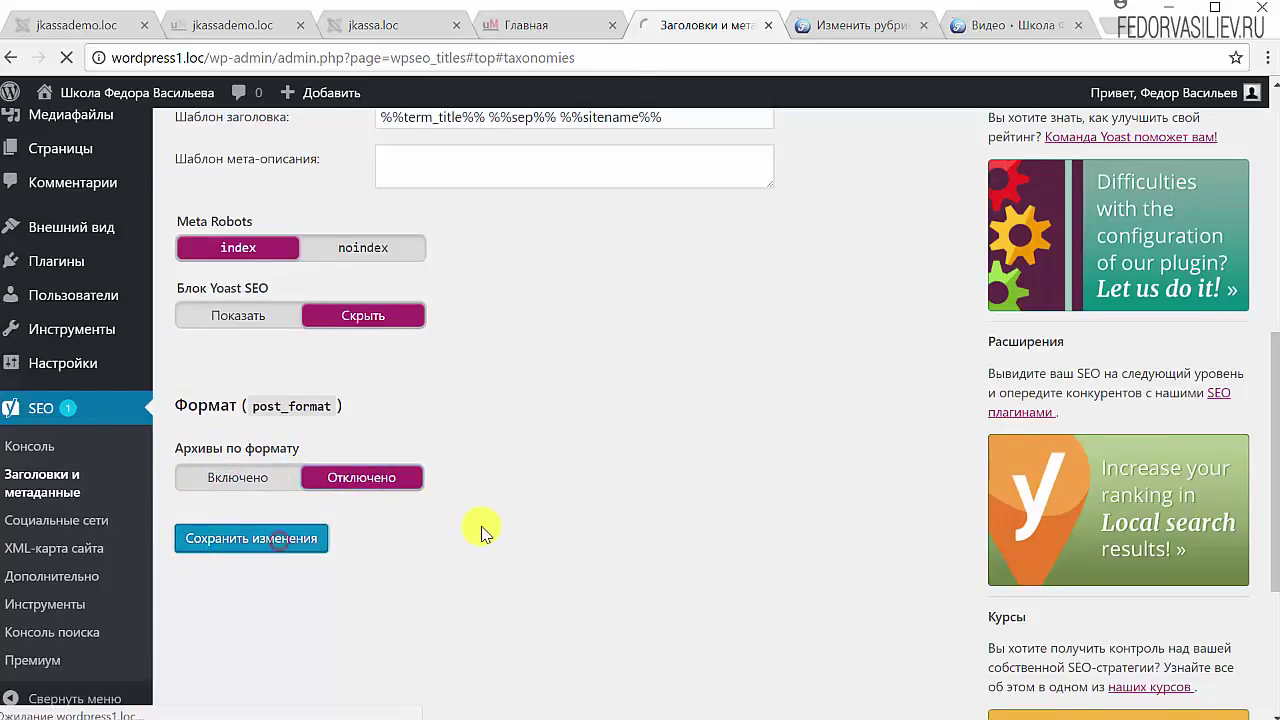
{"action": "mouse_move", "coordinate": [40, 197]}
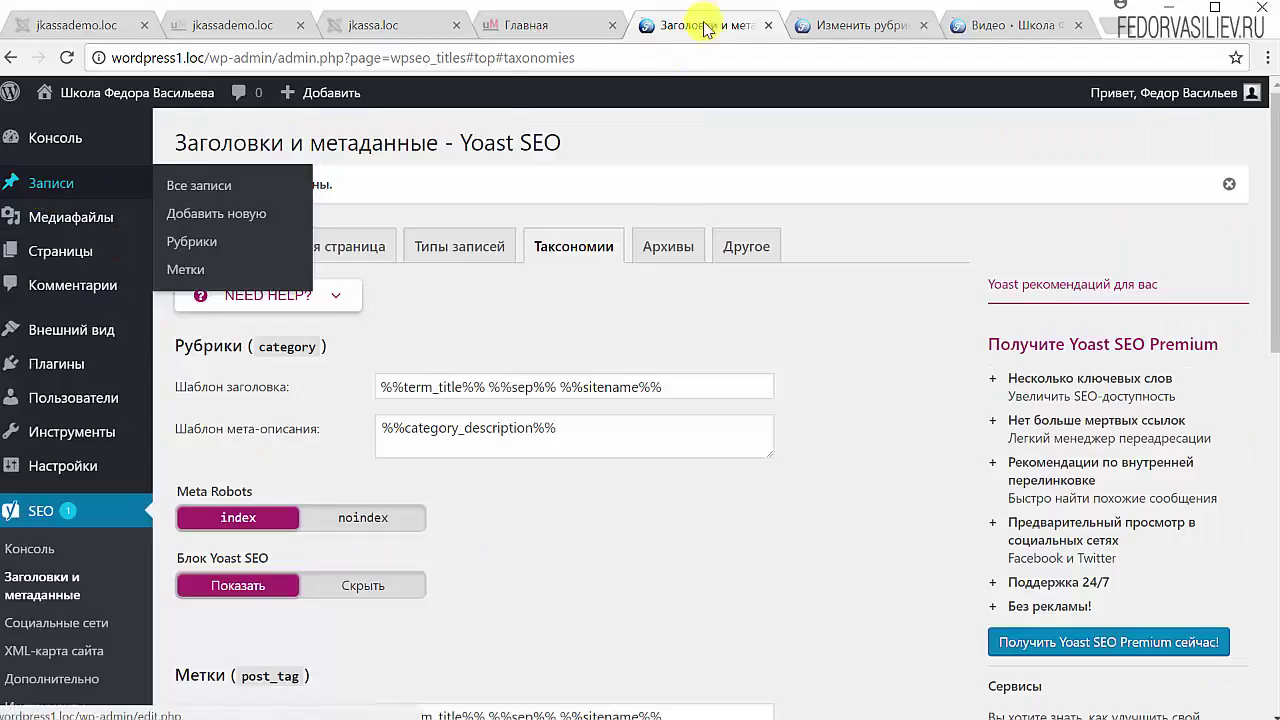
{"action": "left_click", "coordinate": [818, 22]}
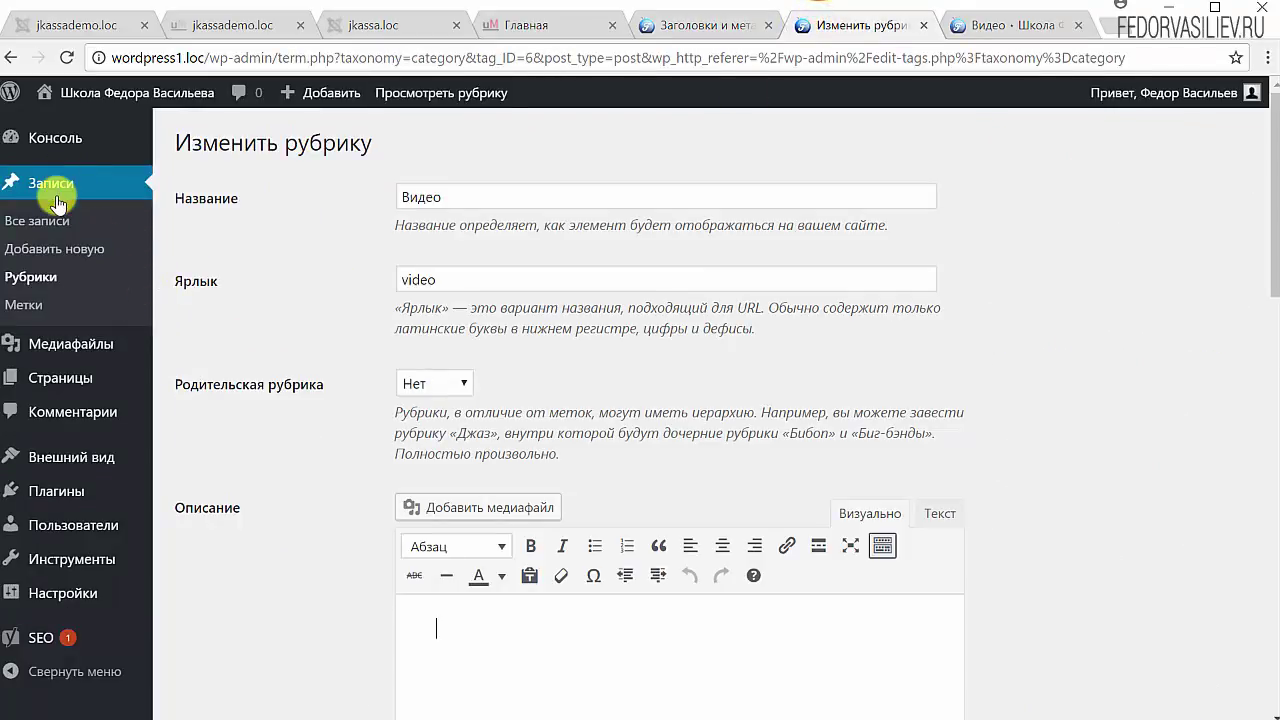
{"action": "left_click", "coordinate": [42, 220]}
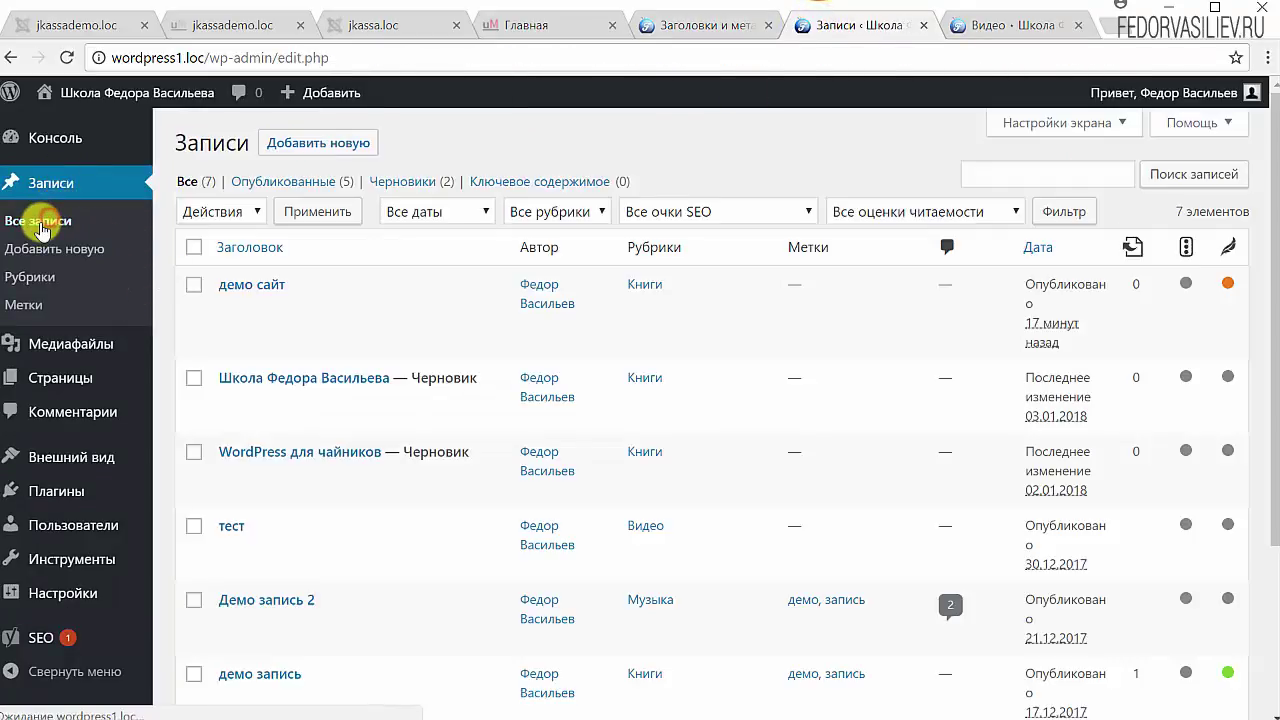
{"action": "left_click", "coordinate": [280, 140]}
{"action": "scroll", "coordinate": [977, 548], "scroll_direction": "down", "scroll_amount": 9}
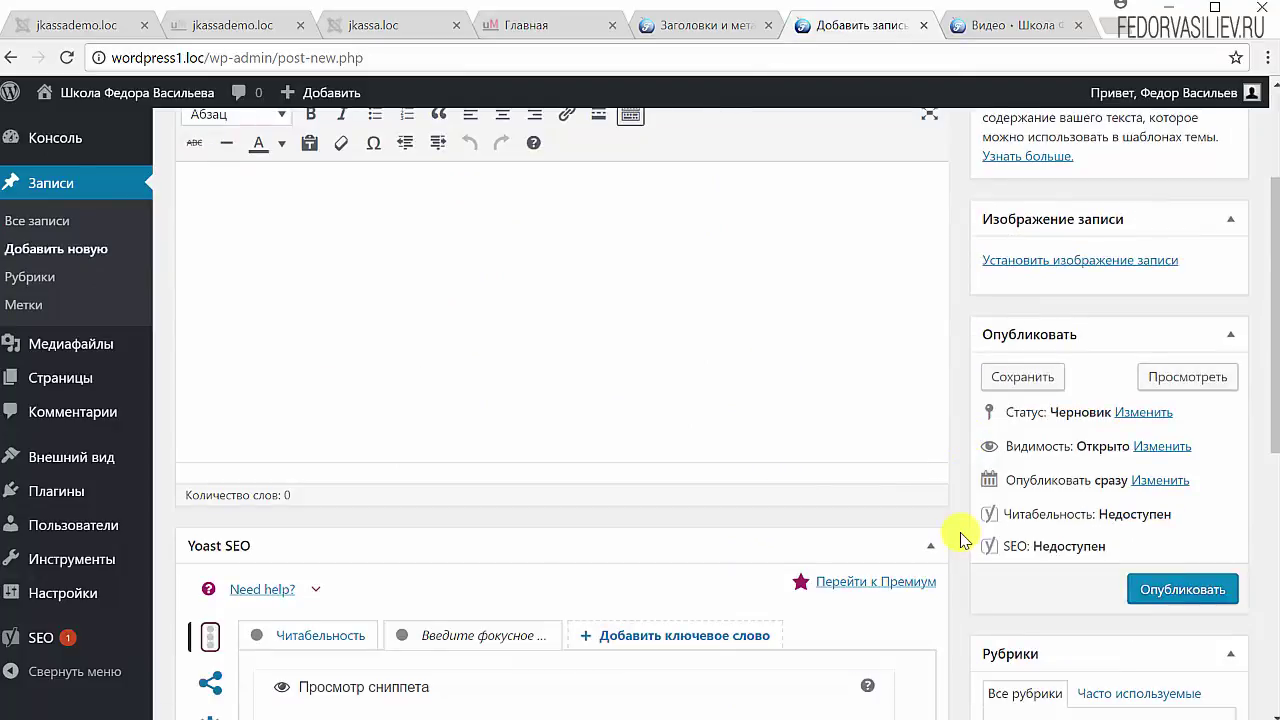
{"action": "scroll", "coordinate": [929, 471], "scroll_direction": "up", "scroll_amount": 8}
{"action": "scroll", "coordinate": [894, 335], "scroll_direction": "up", "scroll_amount": 3}
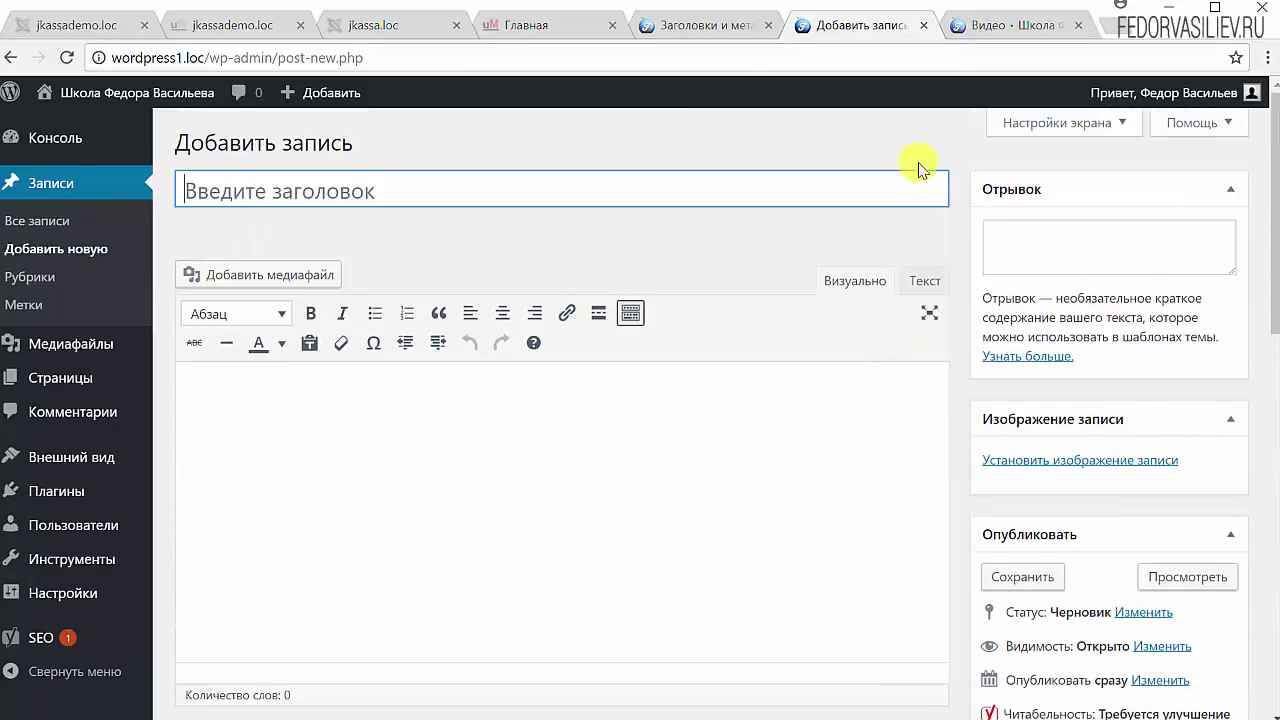
{"action": "left_click", "coordinate": [1023, 126]}
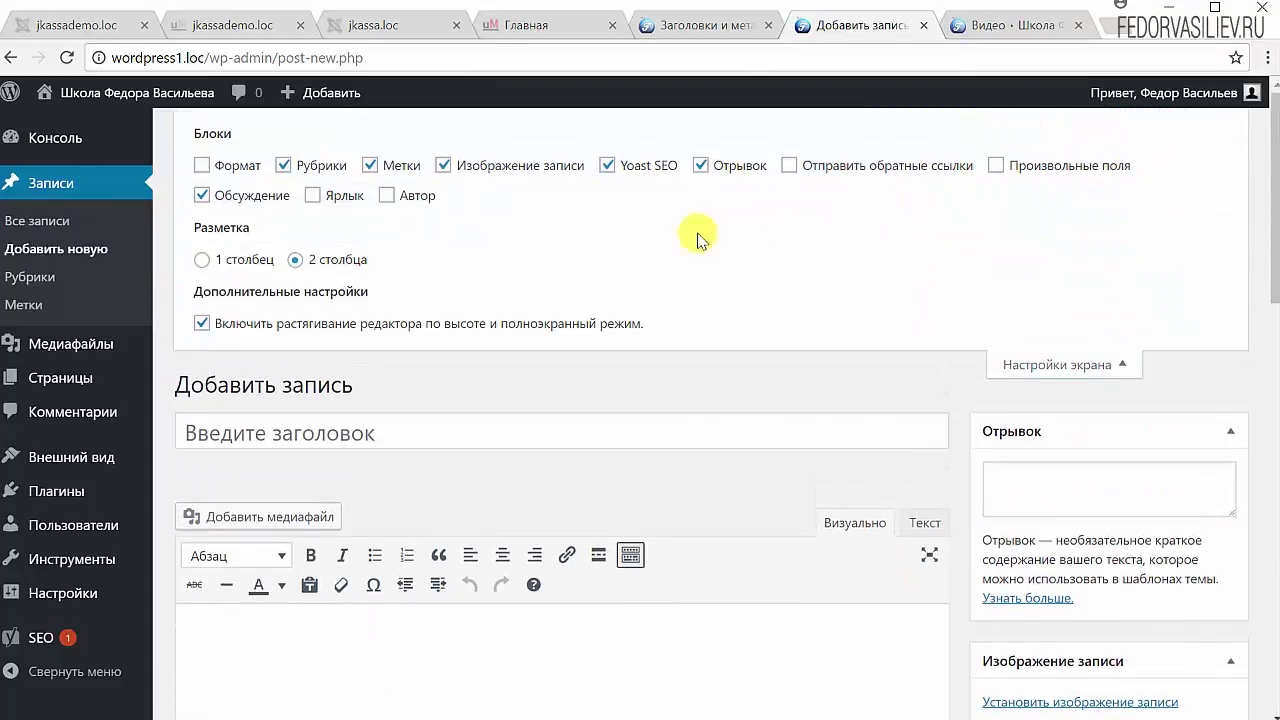
{"action": "left_click", "coordinate": [210, 170]}
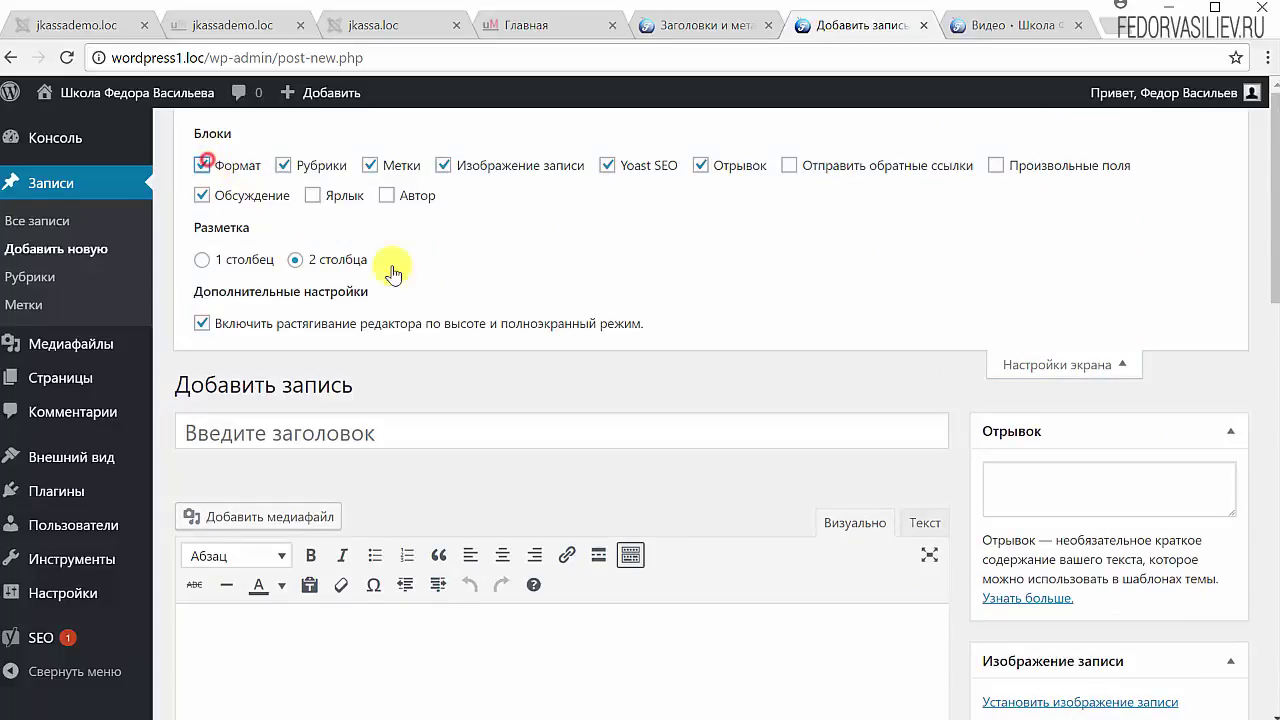
{"action": "scroll", "coordinate": [929, 303], "scroll_direction": "down", "scroll_amount": 8}
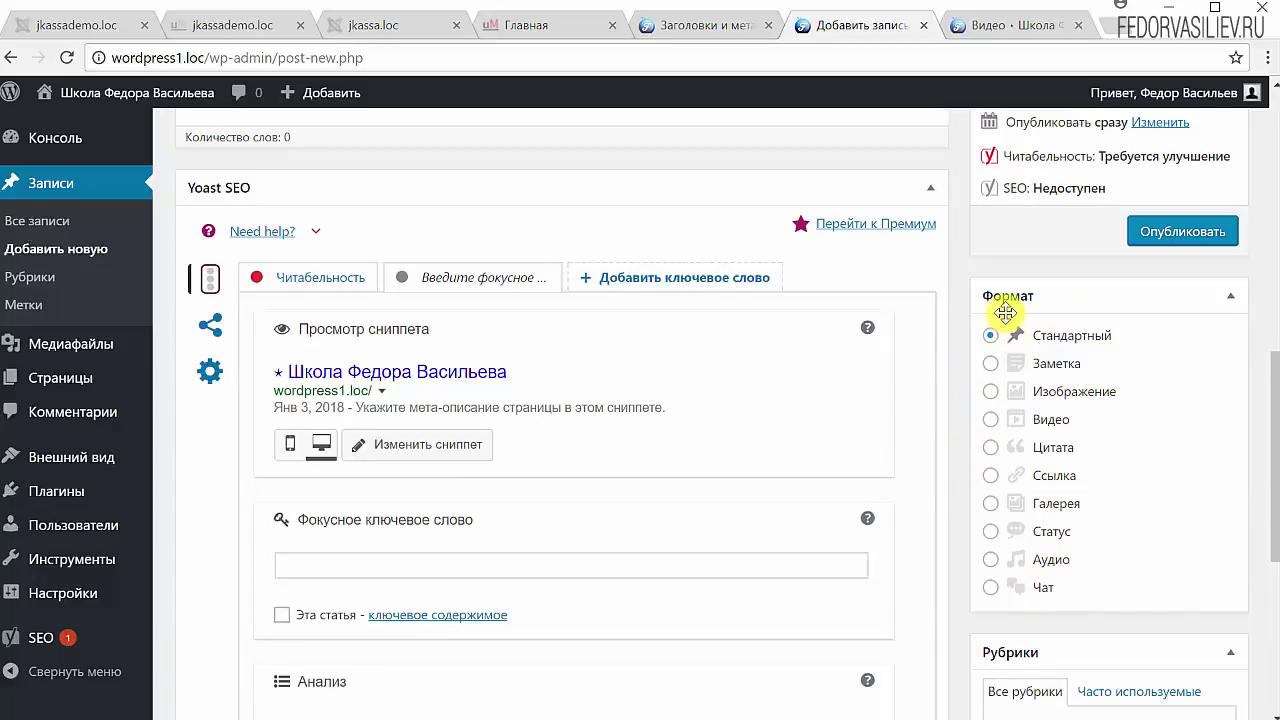
{"action": "scroll", "coordinate": [497, 400], "scroll_direction": "up", "scroll_amount": 10}
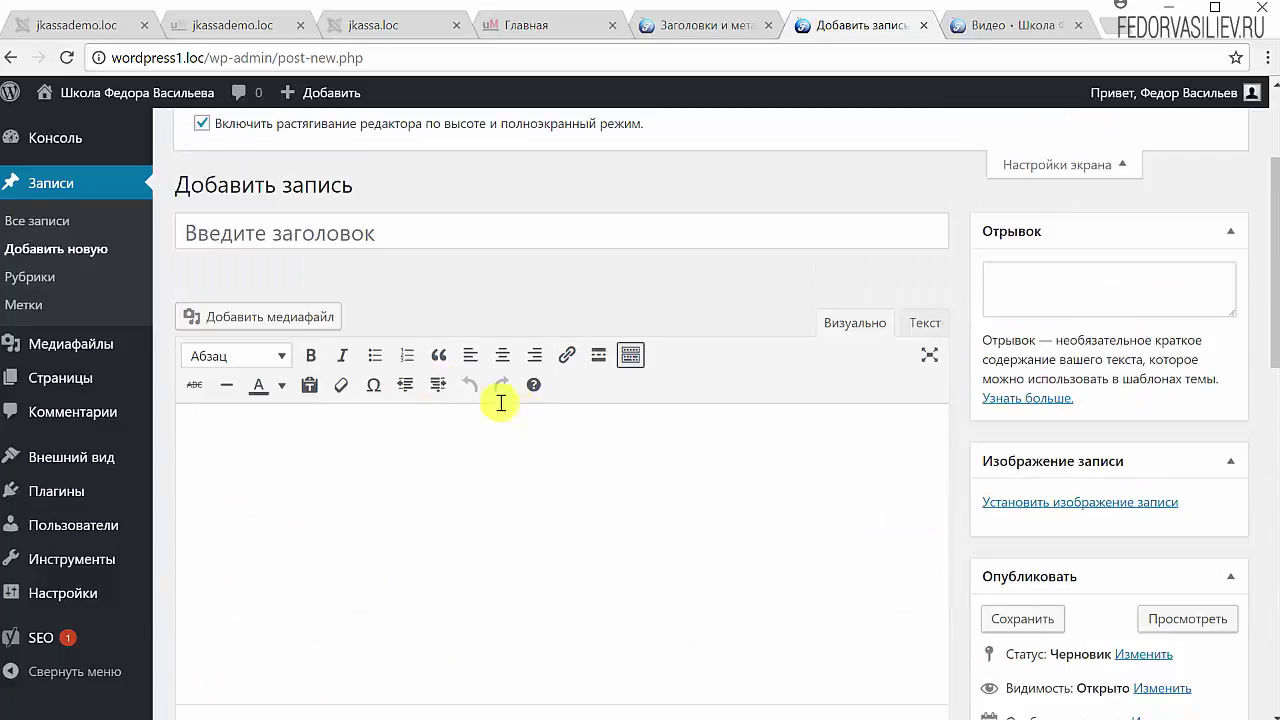
{"action": "left_click", "coordinate": [203, 166]}
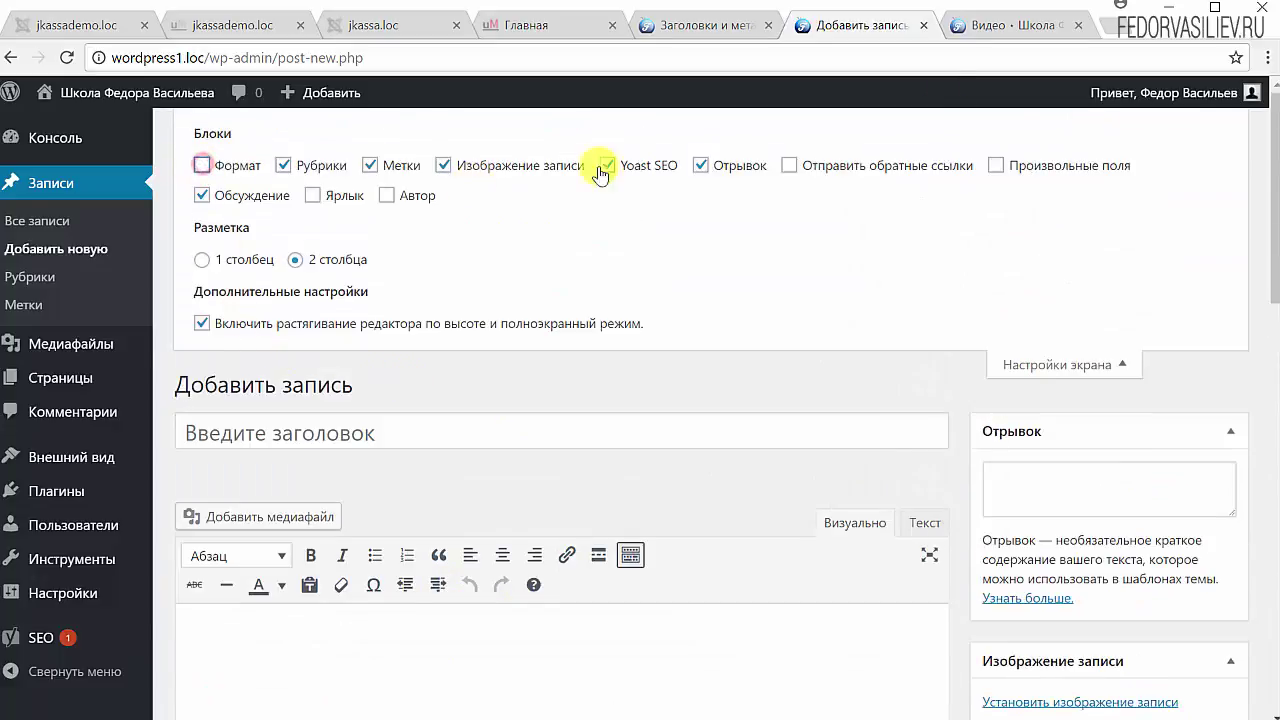
{"action": "left_click", "coordinate": [1083, 362]}
{"action": "left_click", "coordinate": [710, 25]}
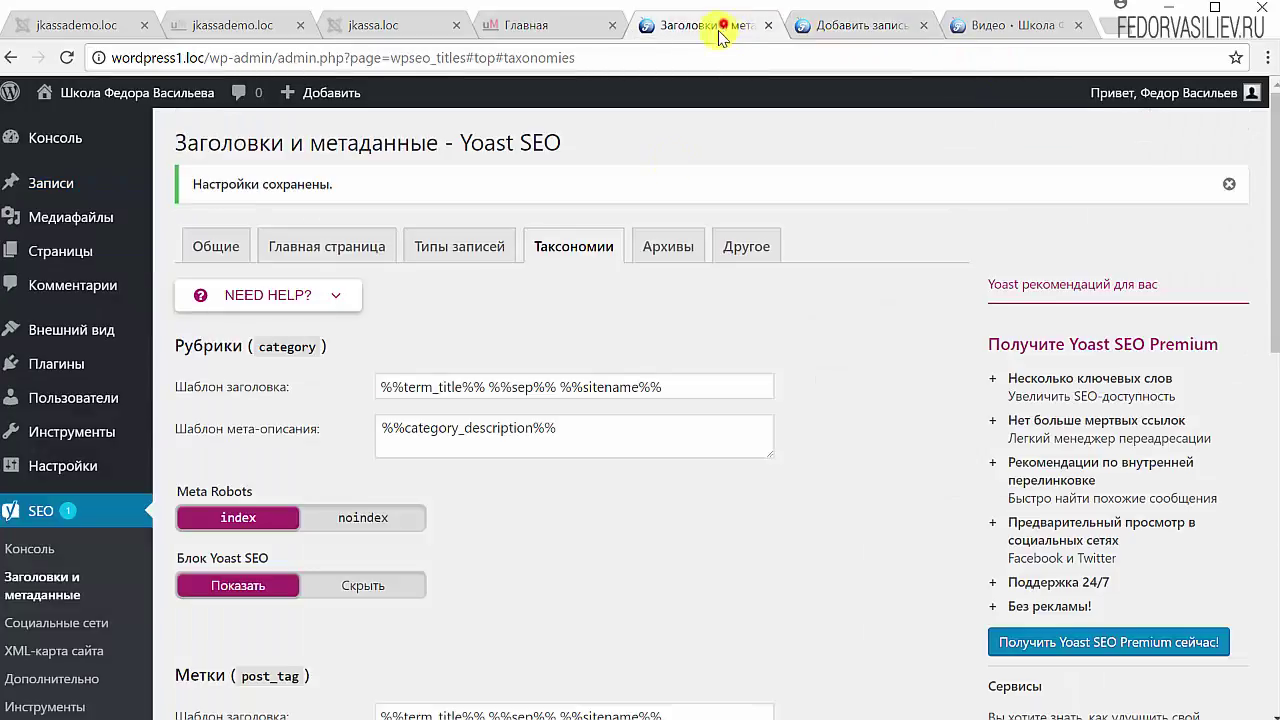
Step: Save the taxonomy settings again
{"action": "scroll", "coordinate": [423, 543], "scroll_direction": "down", "scroll_amount": 10}
{"action": "scroll", "coordinate": [312, 400], "scroll_direction": "up", "scroll_amount": 2}
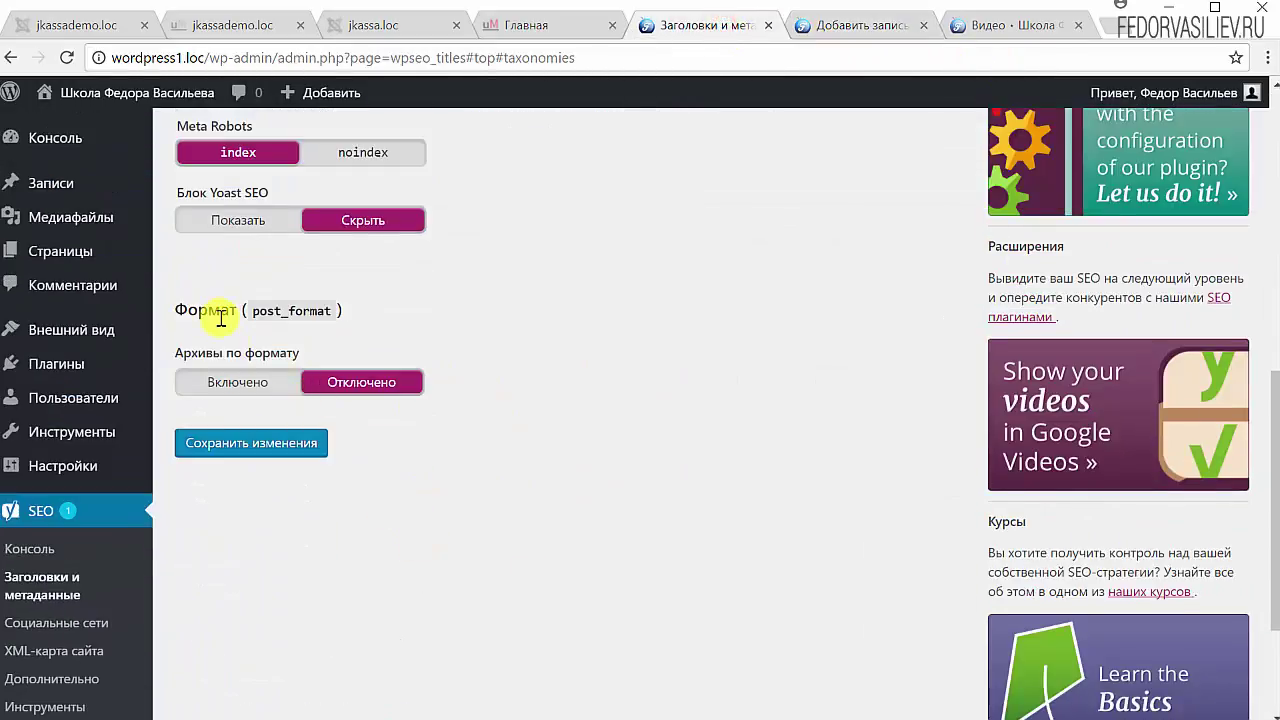
{"action": "left_click", "coordinate": [257, 448]}
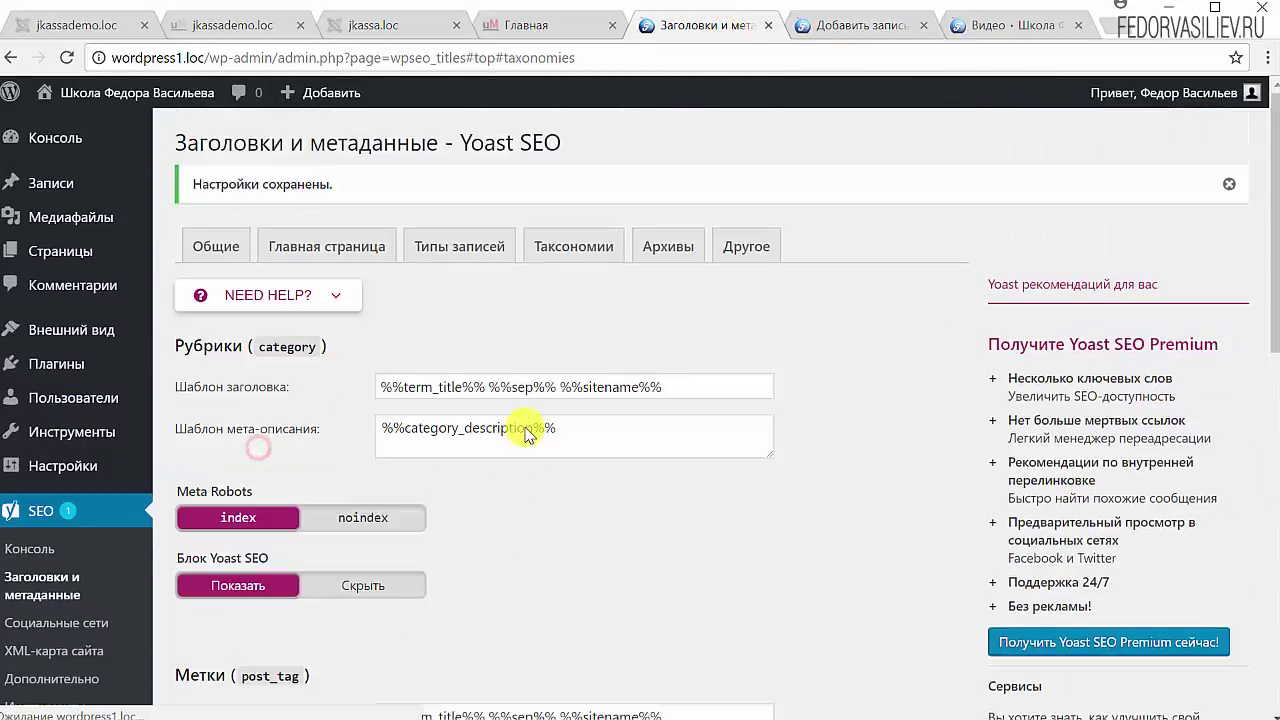
Step: In the Архивы settings, set Архивы авторов and Архивы по дате to Отключено
{"action": "left_click", "coordinate": [670, 247]}
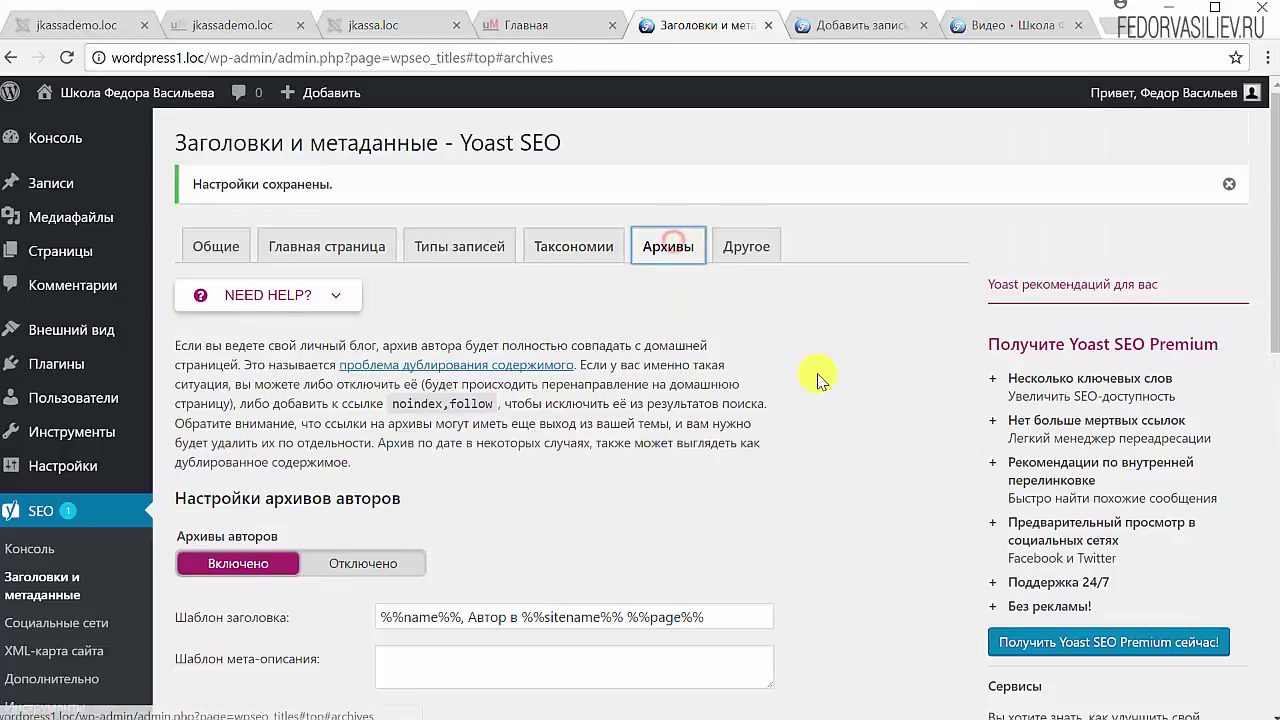
{"action": "scroll", "coordinate": [818, 378], "scroll_direction": "down", "scroll_amount": 2}
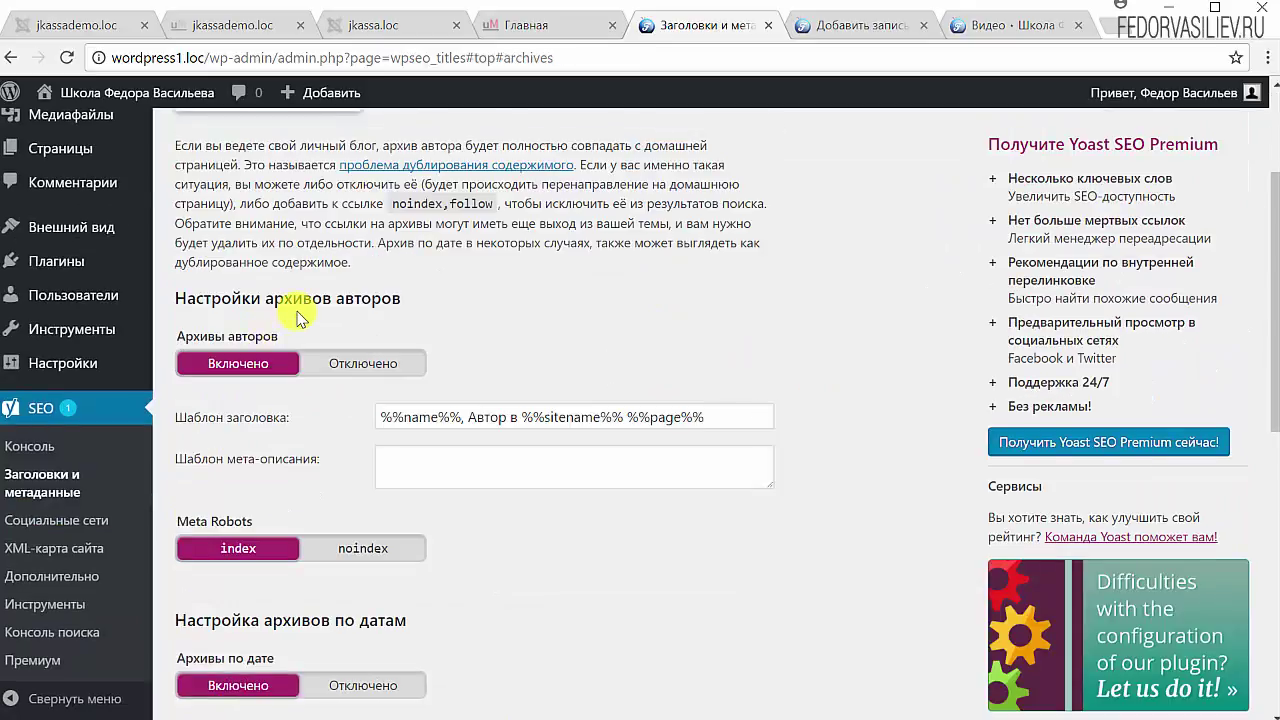
{"action": "left_click", "coordinate": [383, 377]}
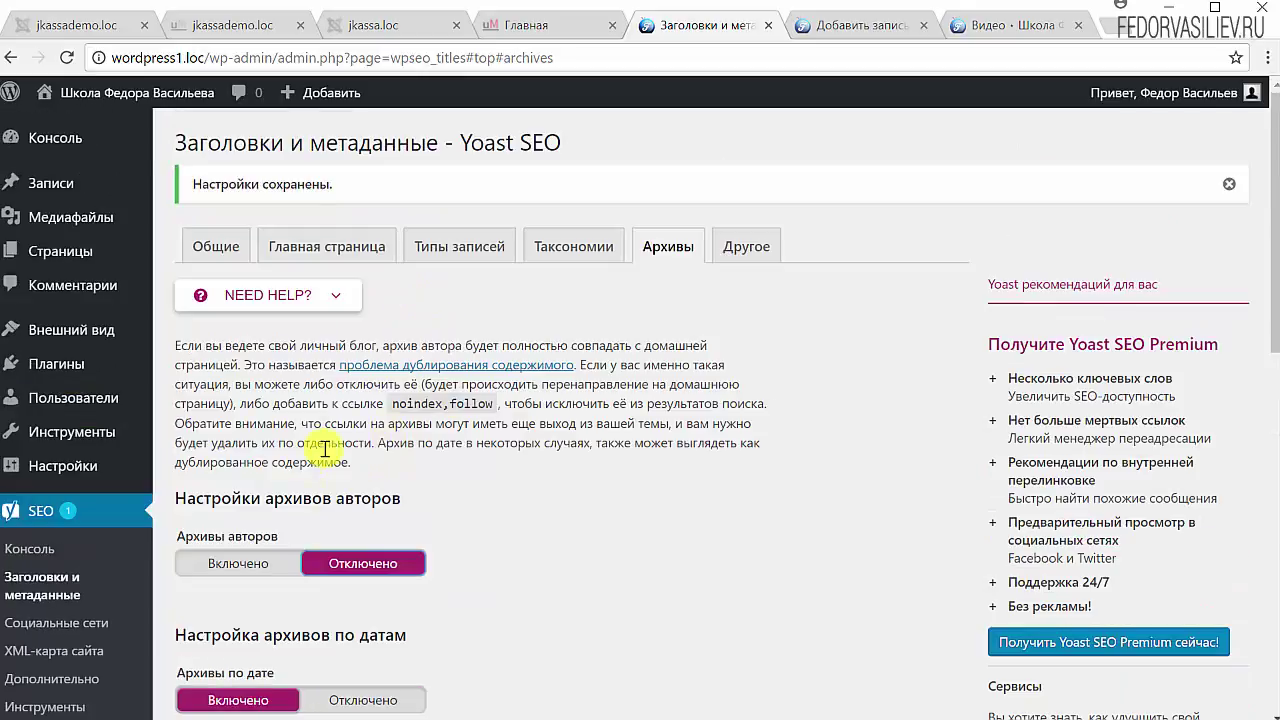
{"action": "scroll", "coordinate": [673, 482], "scroll_direction": "down", "scroll_amount": 1}
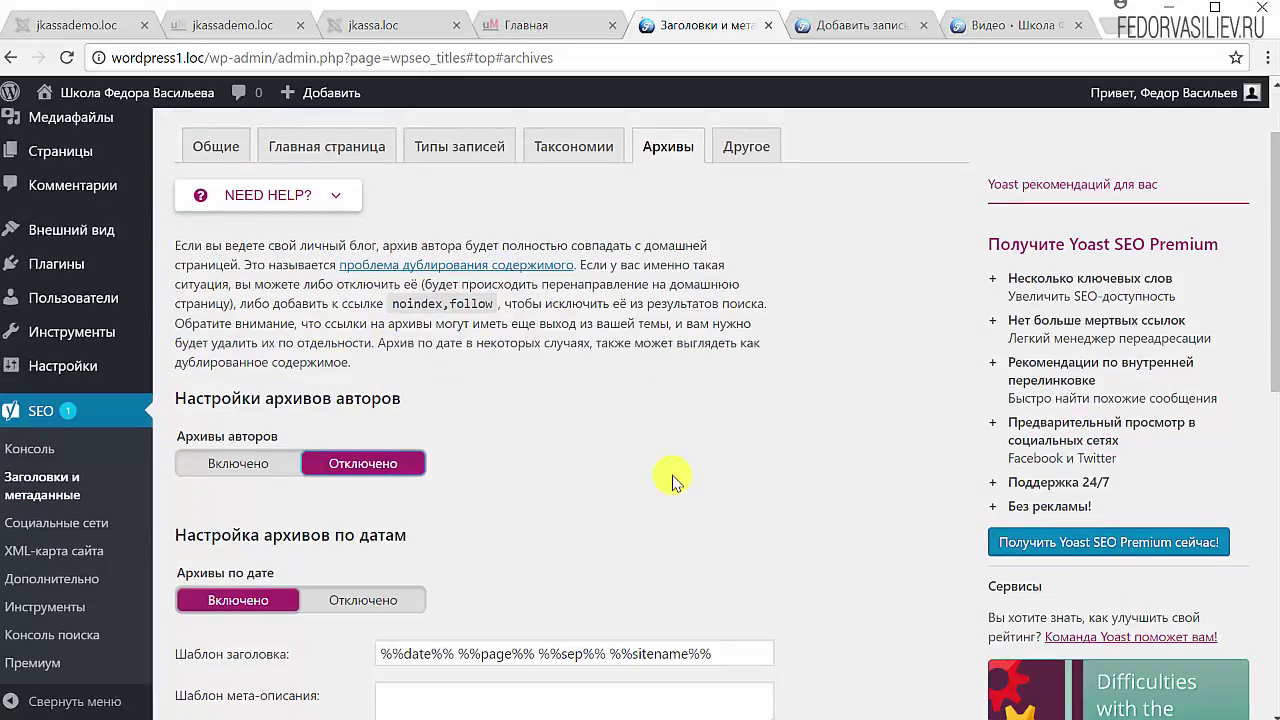
{"action": "scroll", "coordinate": [673, 482], "scroll_direction": "down", "scroll_amount": 1}
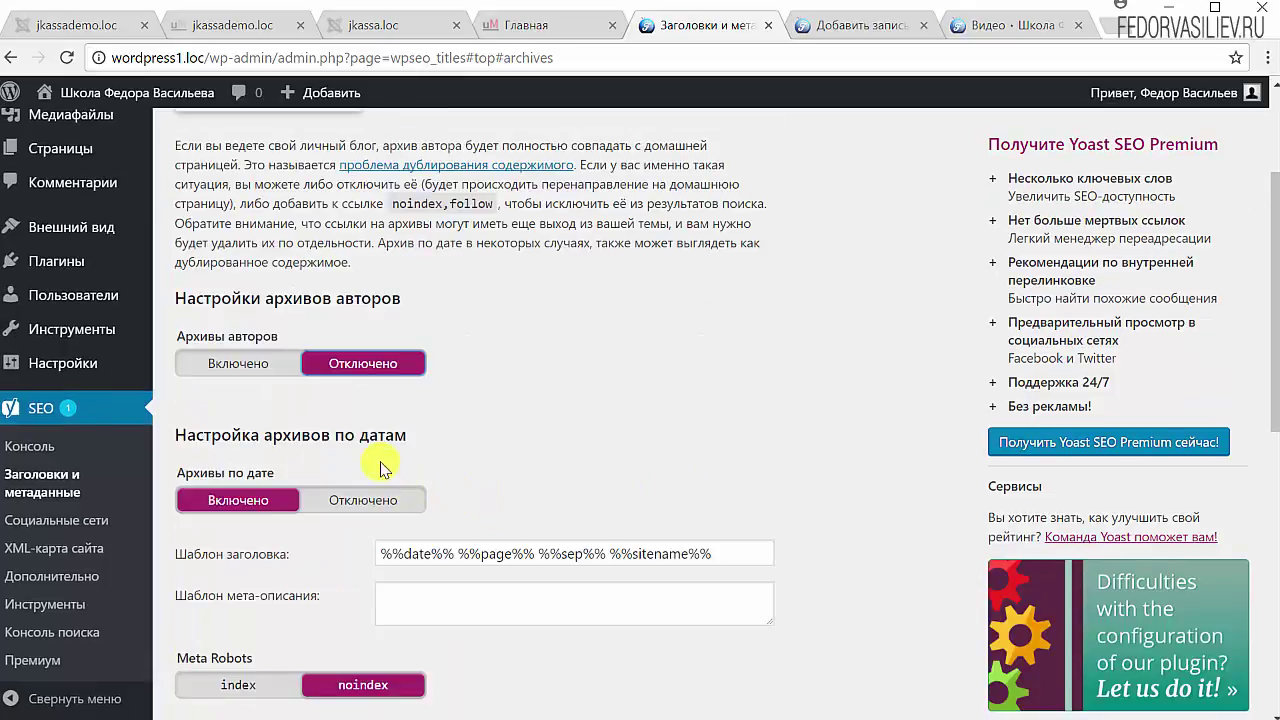
{"action": "left_click", "coordinate": [389, 513]}
Step: Highlight parts of the 404 and search page title templates, then save the archive settings
{"action": "scroll", "coordinate": [660, 438], "scroll_direction": "down", "scroll_amount": 3}
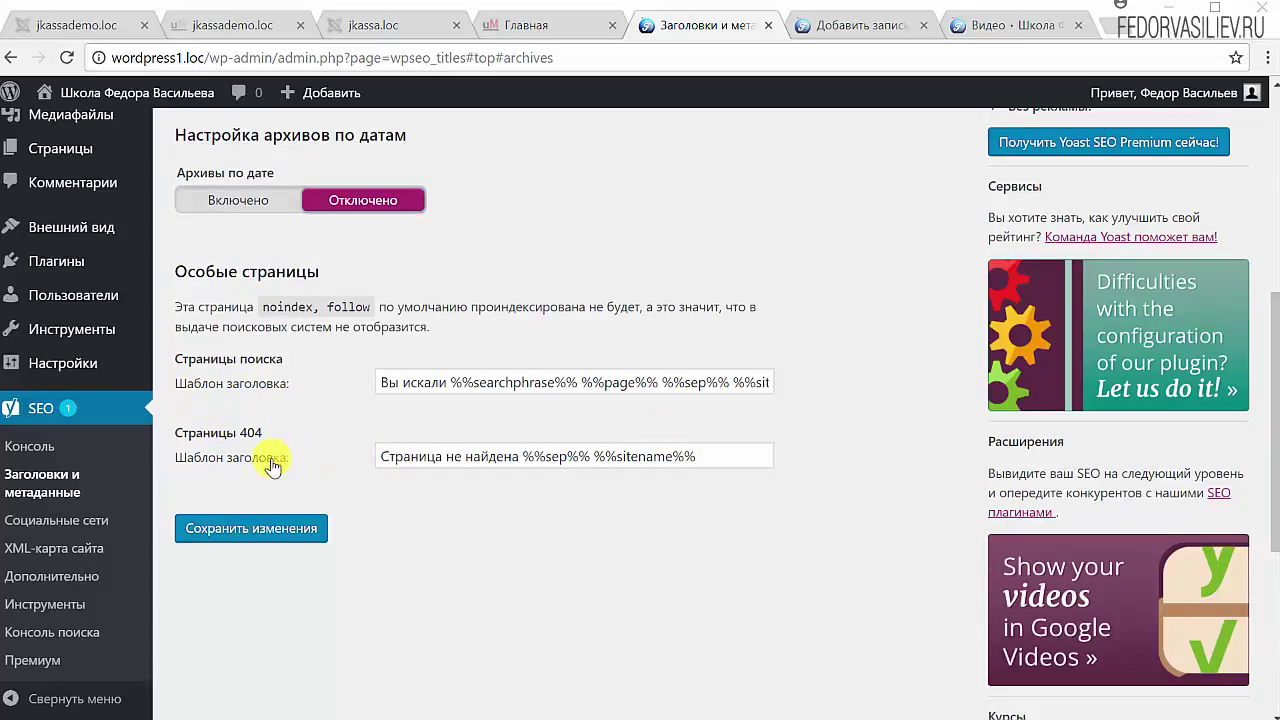
{"action": "left_click_drag", "start_coordinate": [520, 452], "coordinate": [323, 454]}
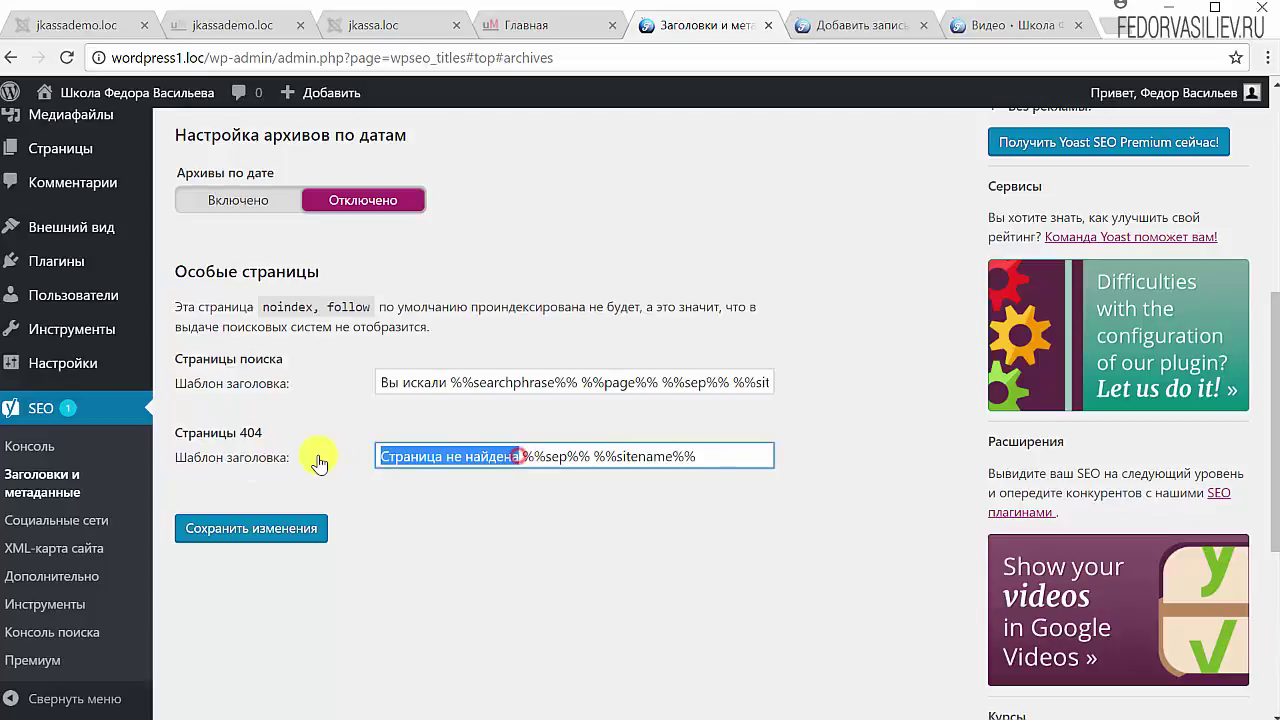
{"action": "left_click", "coordinate": [606, 459]}
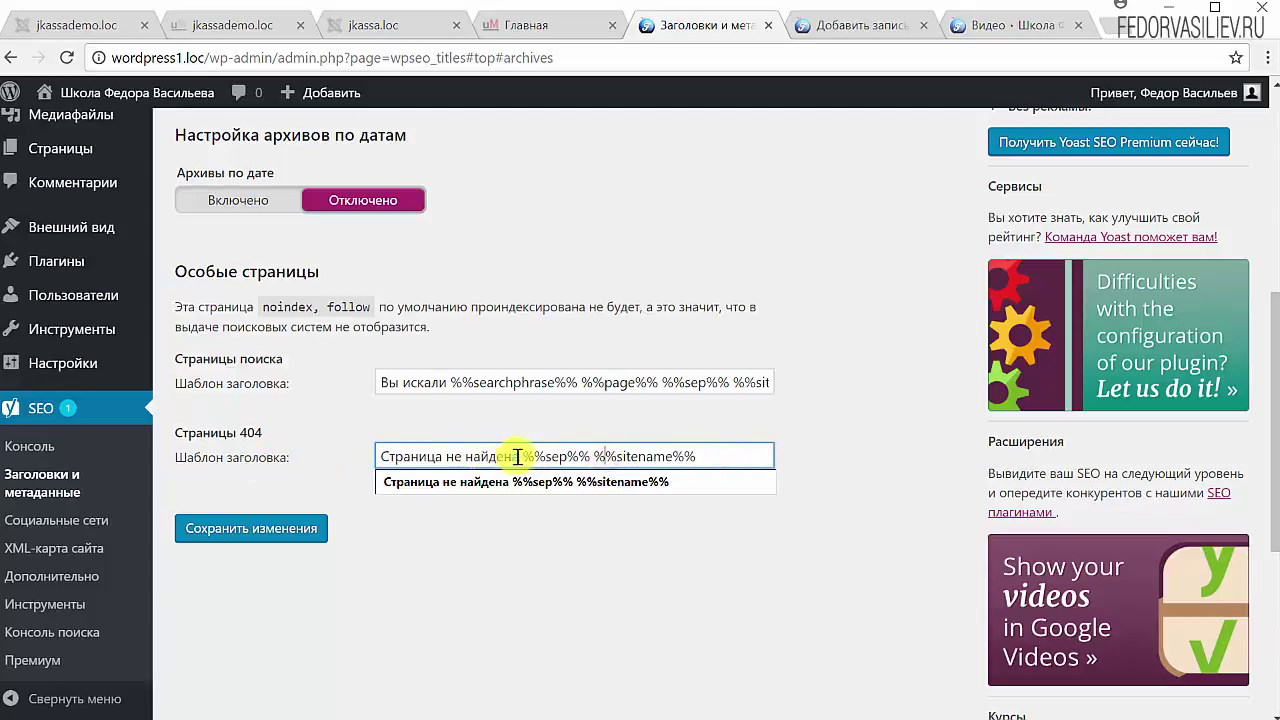
{"action": "left_click_drag", "start_coordinate": [516, 456], "coordinate": [349, 474]}
{"action": "left_click_drag", "start_coordinate": [449, 379], "coordinate": [346, 384]}
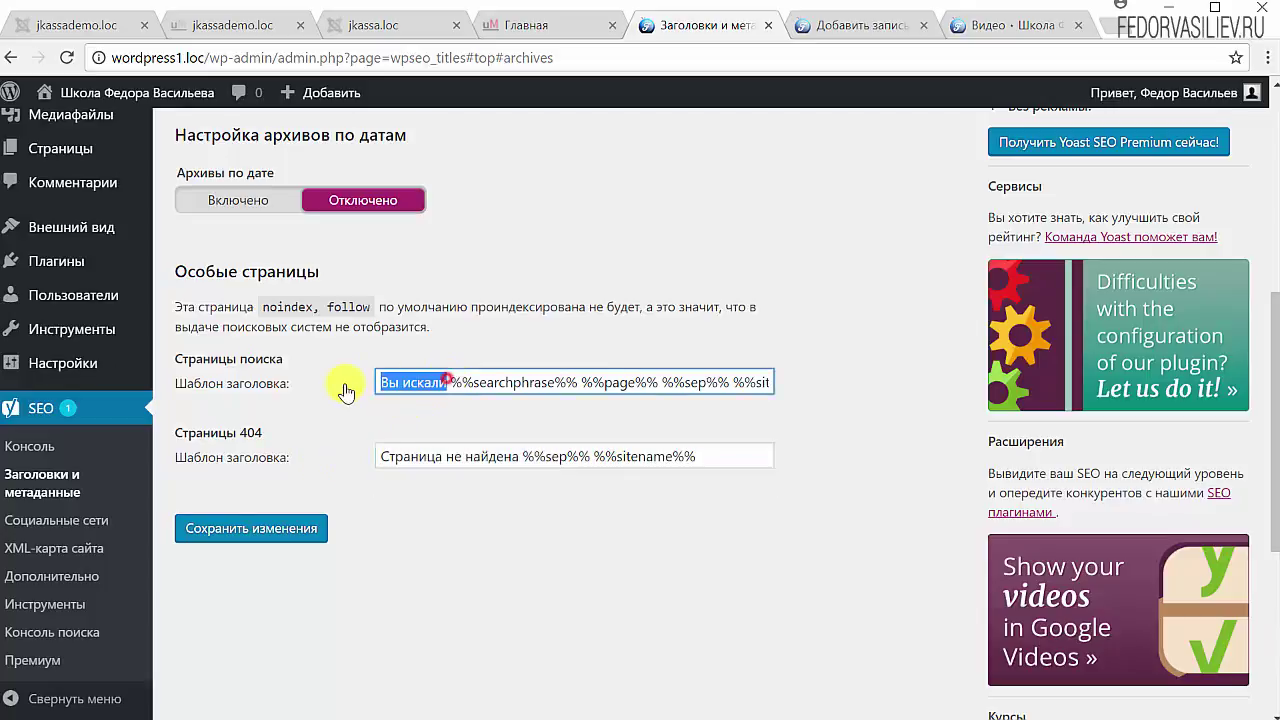
{"action": "left_click", "coordinate": [530, 452]}
{"action": "left_click_drag", "start_coordinate": [524, 452], "coordinate": [578, 455]}
{"action": "left_click_drag", "start_coordinate": [692, 455], "coordinate": [560, 460]}
{"action": "left_click", "coordinate": [831, 371]}
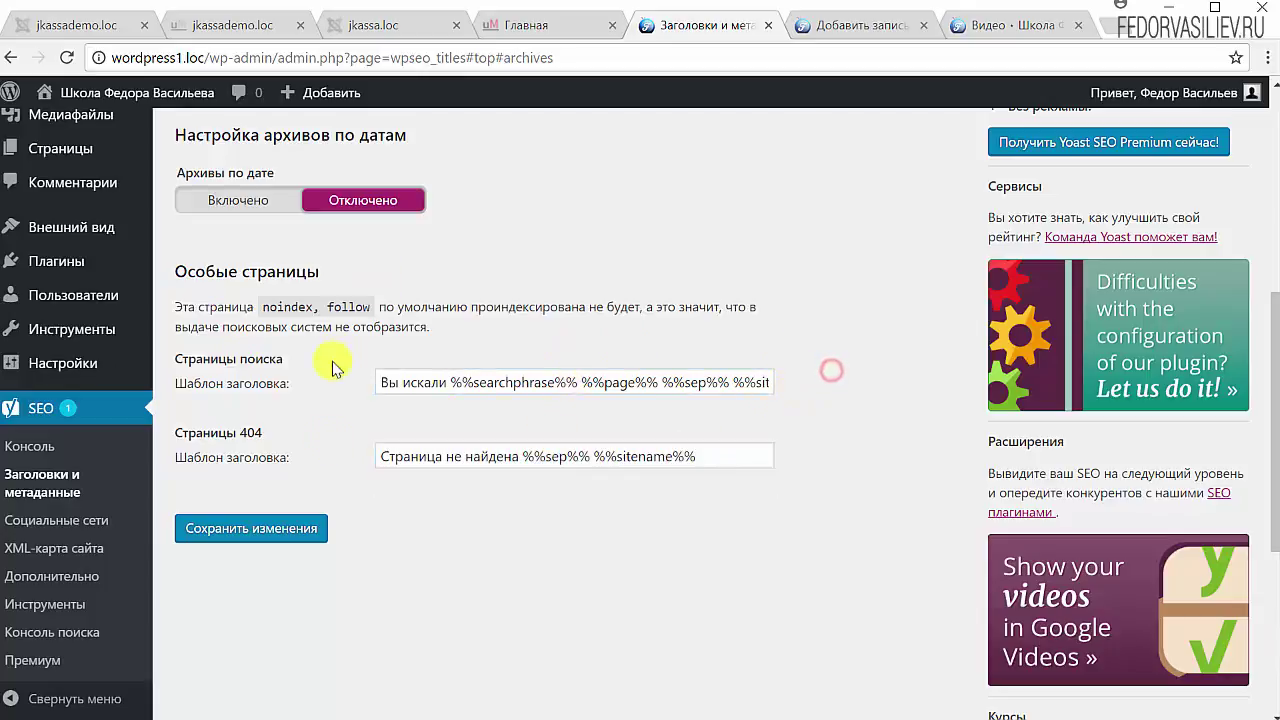
{"action": "left_click", "coordinate": [270, 529]}
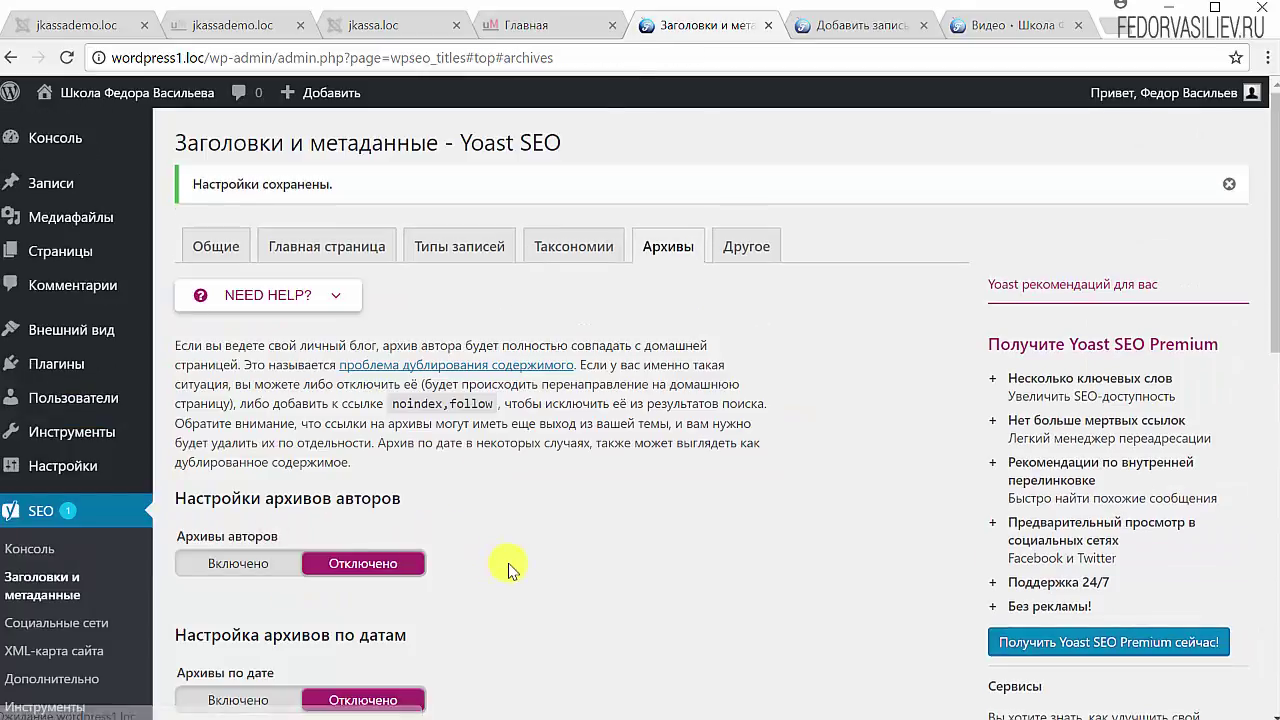
Step: Highlight the 404 and 'Вы искали %%searchphrase%%' title templates, then go to the Другое section
{"action": "scroll", "coordinate": [540, 552], "scroll_direction": "down", "scroll_amount": 5}
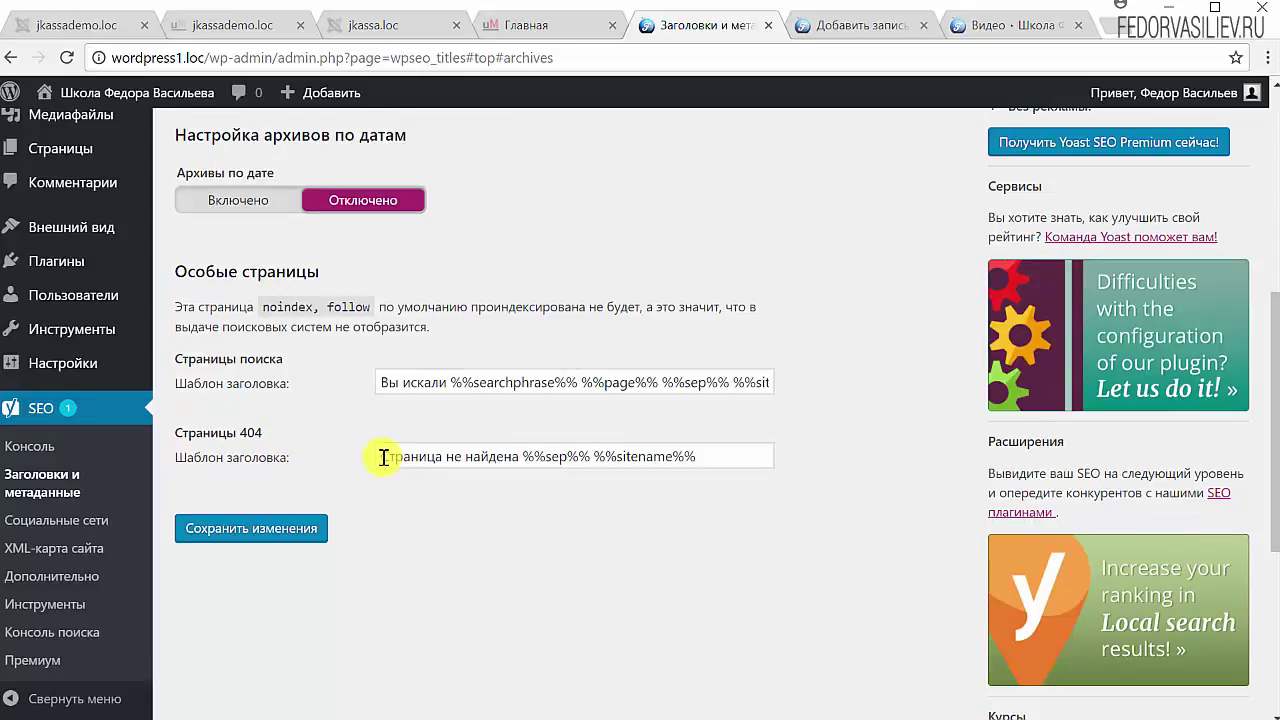
{"action": "left_click_drag", "start_coordinate": [384, 457], "coordinate": [731, 445]}
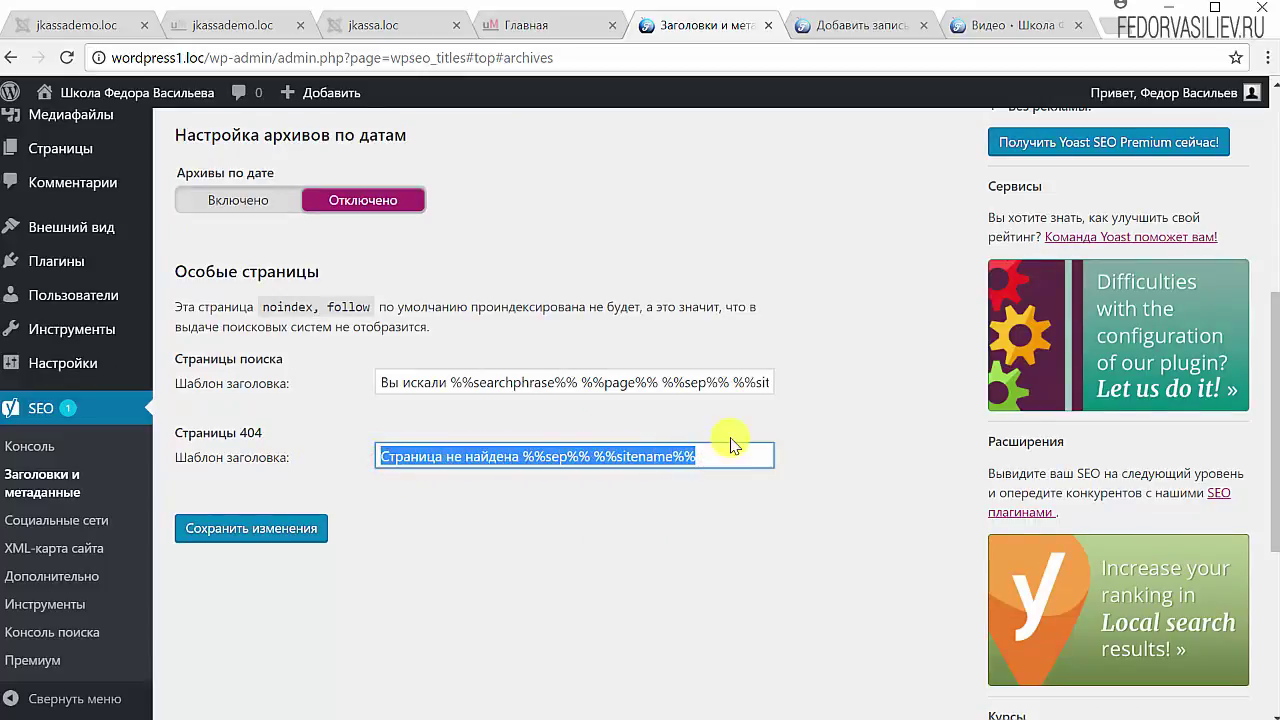
{"action": "left_click", "coordinate": [752, 432]}
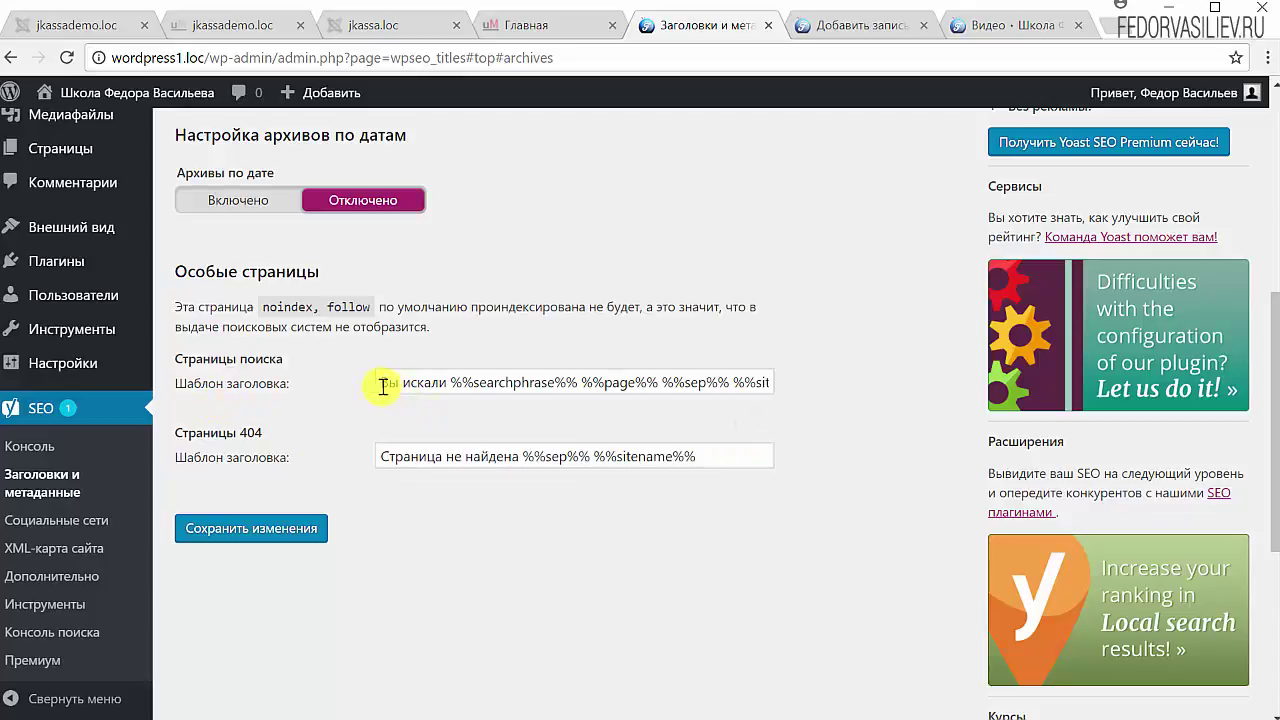
{"action": "left_click_drag", "start_coordinate": [378, 383], "coordinate": [449, 380]}
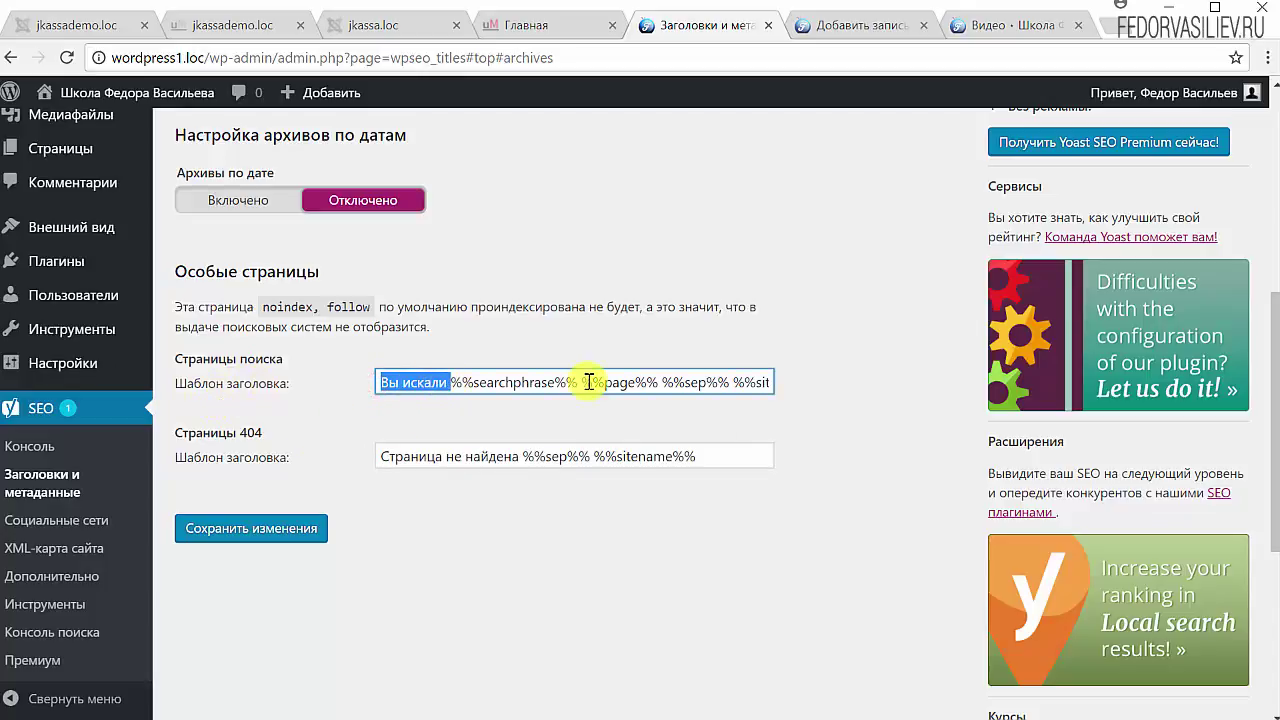
{"action": "left_click", "coordinate": [620, 428]}
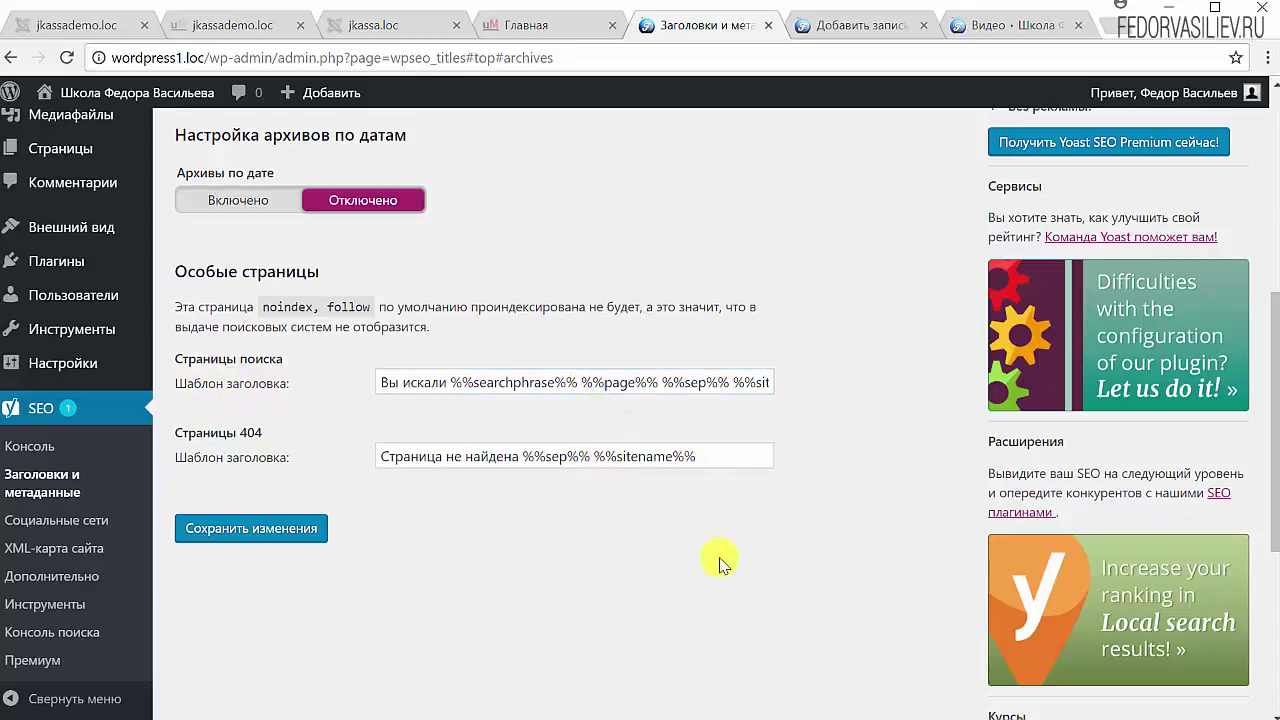
{"action": "scroll", "coordinate": [722, 500], "scroll_direction": "up", "scroll_amount": 5}
{"action": "left_click", "coordinate": [740, 250]}
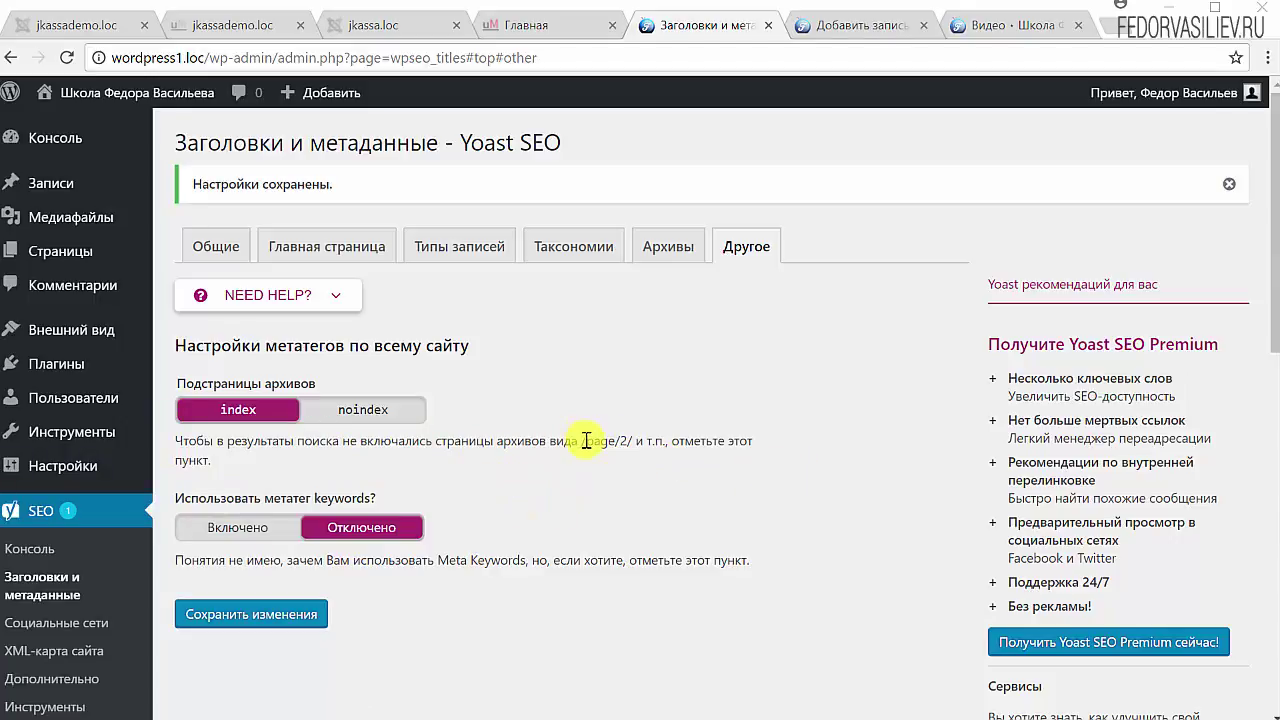
Step: Highlight /page/2/ in the archive subpages description
{"action": "left_click_drag", "start_coordinate": [586, 441], "coordinate": [630, 443]}
{"action": "left_click", "coordinate": [591, 444]}
{"action": "mouse_move", "coordinate": [598, 440]}
{"action": "left_mouse_down"}
{"action": "mouse_move", "coordinate": [623, 441]}
{"action": "mouse_move", "coordinate": [608, 444]}
{"action": "left_mouse_up"}
Step: View the site's Video and home pages, then return to the empty Add New Post editor
{"action": "left_click", "coordinate": [862, 25]}
{"action": "left_click", "coordinate": [975, 24]}
{"action": "scroll", "coordinate": [742, 385], "scroll_direction": "down", "scroll_amount": 10}
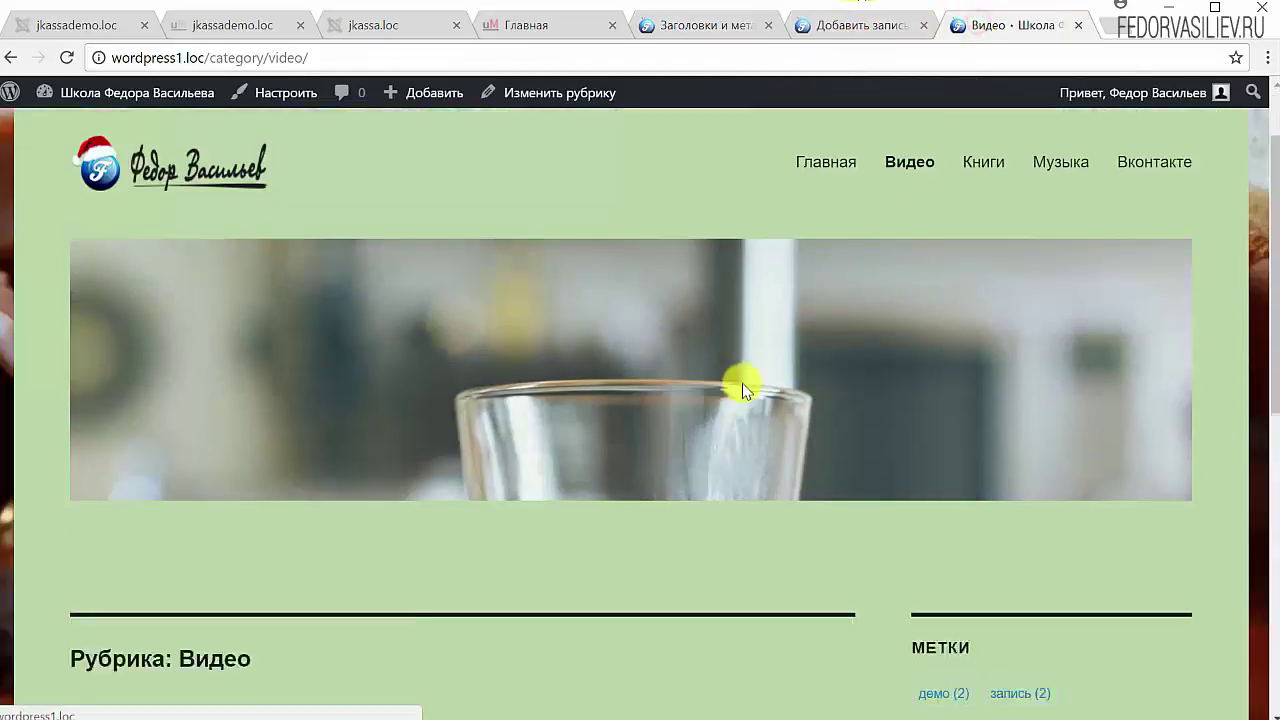
{"action": "scroll", "coordinate": [735, 387], "scroll_direction": "up", "scroll_amount": 10}
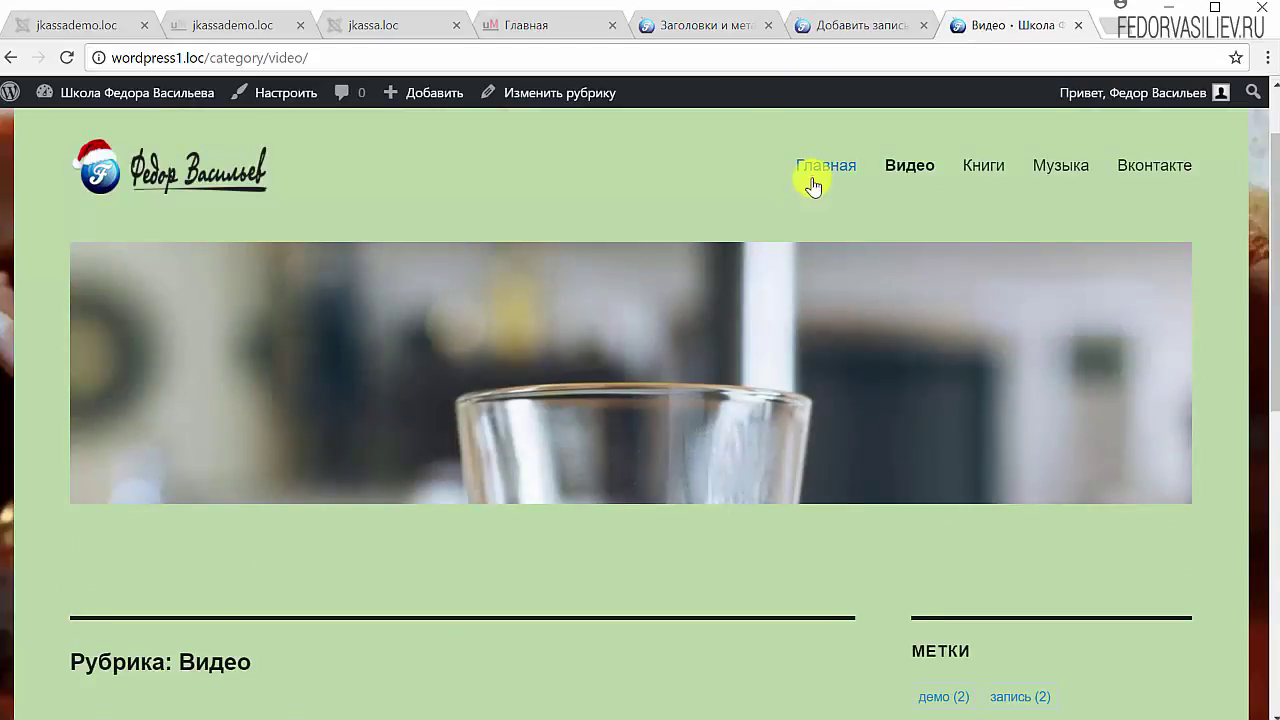
{"action": "left_click", "coordinate": [814, 183]}
{"action": "scroll", "coordinate": [586, 400], "scroll_direction": "down", "scroll_amount": 2}
{"action": "scroll", "coordinate": [590, 405], "scroll_direction": "down", "scroll_amount": 15}
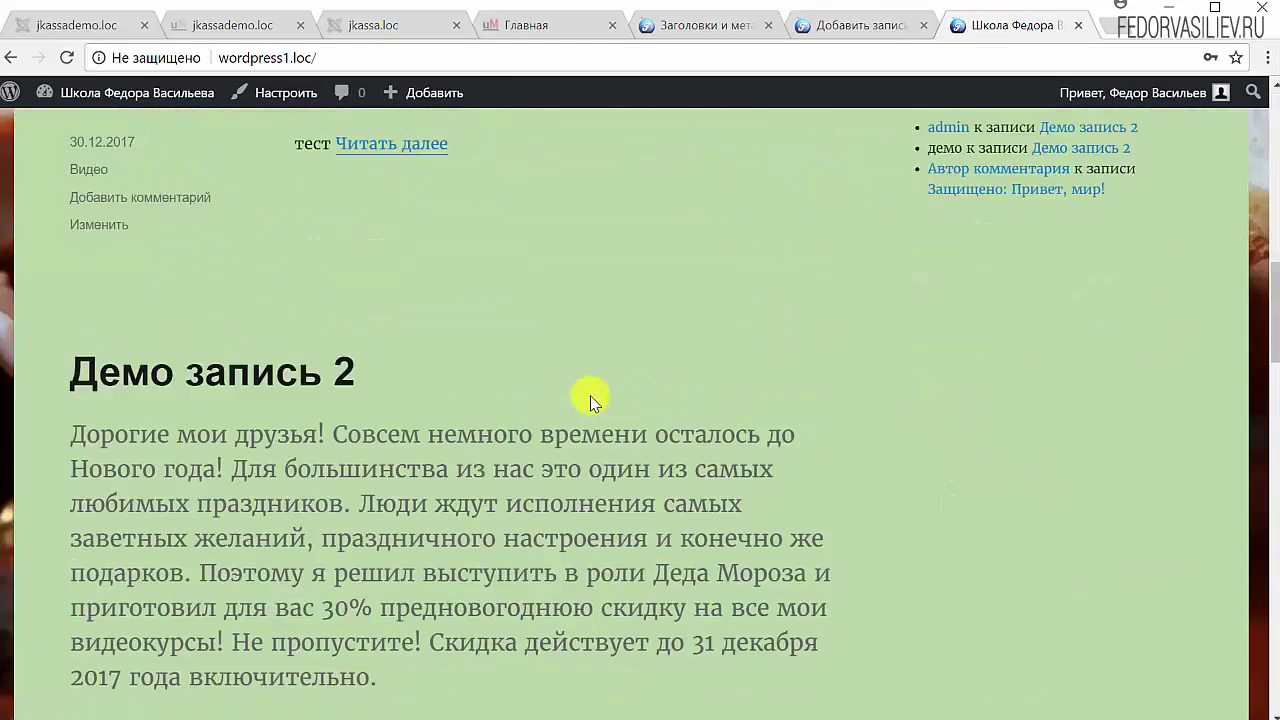
{"action": "scroll", "coordinate": [590, 398], "scroll_direction": "down", "scroll_amount": 5}
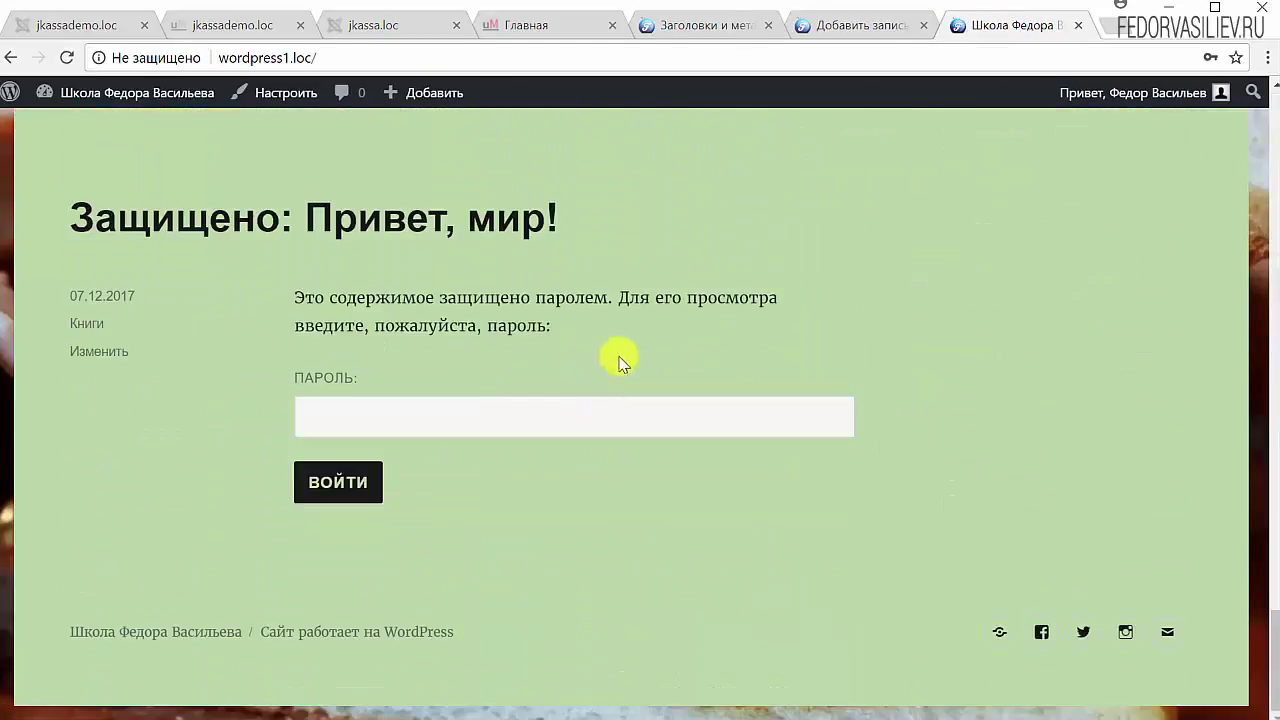
{"action": "left_click", "coordinate": [846, 24]}
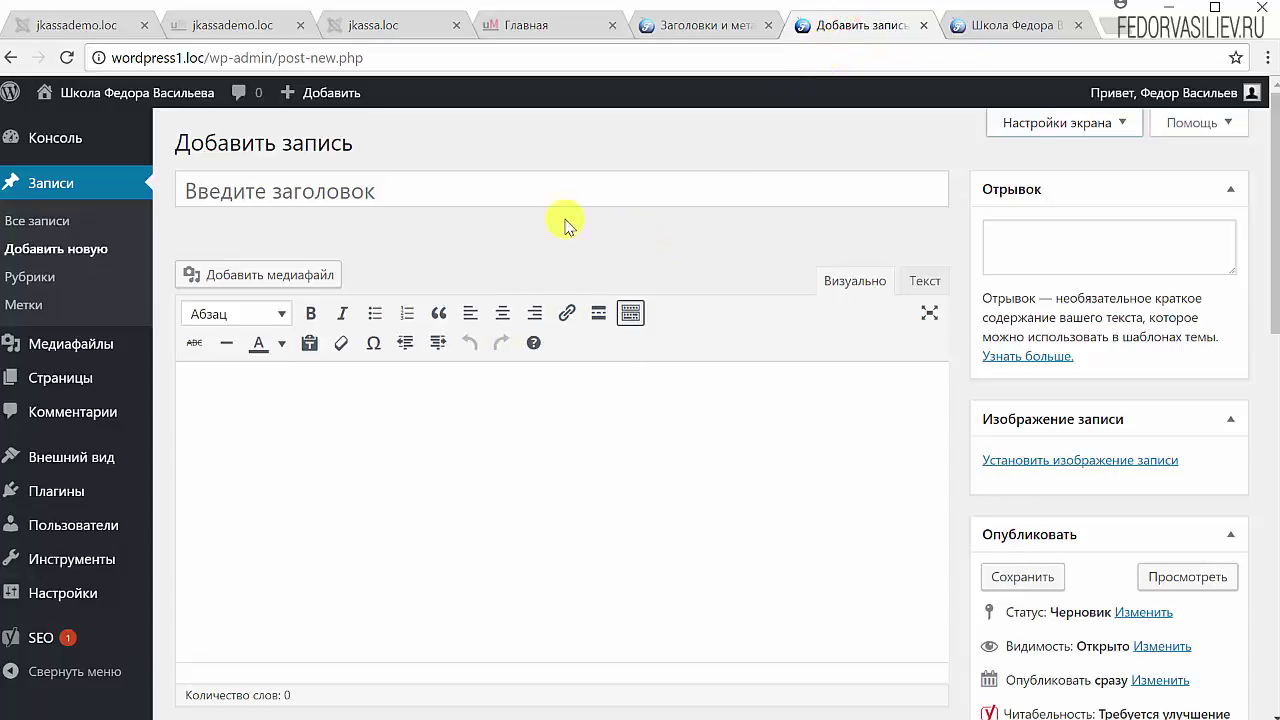
Step: Change blog posts per page from 10 to 3 in Reading settings and save
{"action": "left_click", "coordinate": [95, 588]}
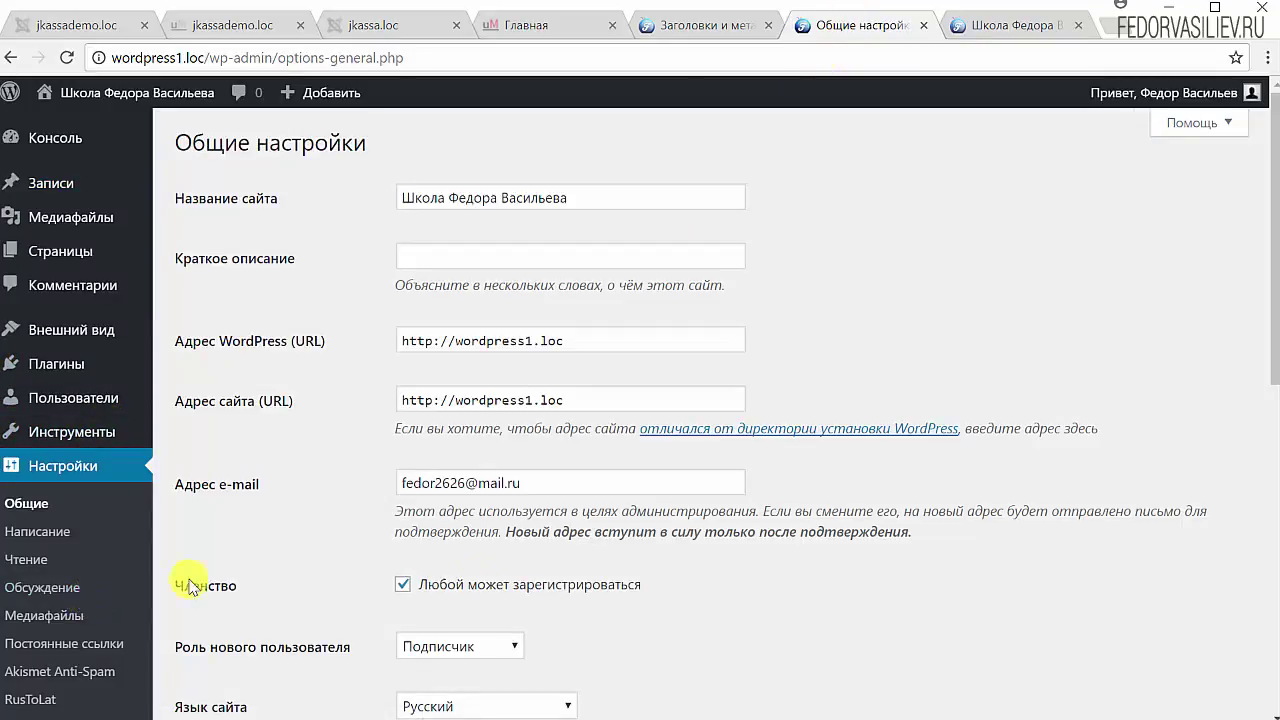
{"action": "left_click", "coordinate": [26, 559]}
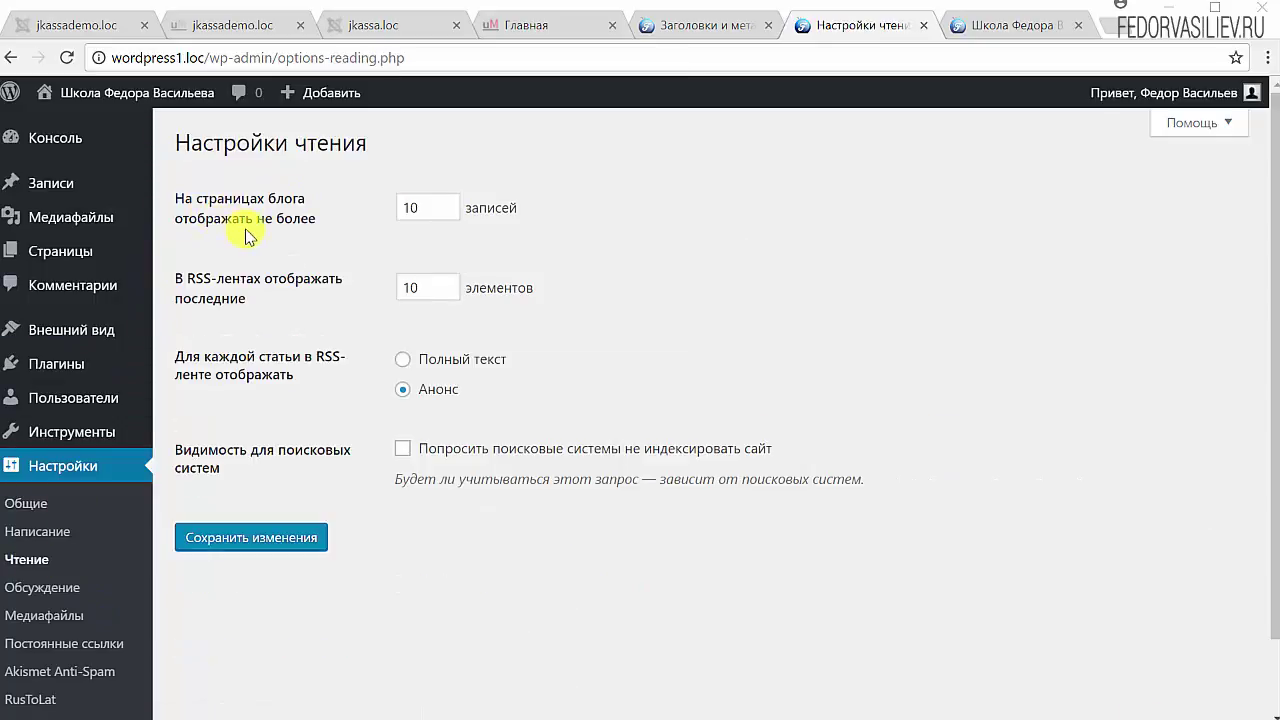
{"action": "double_click", "coordinate": [421, 208]}
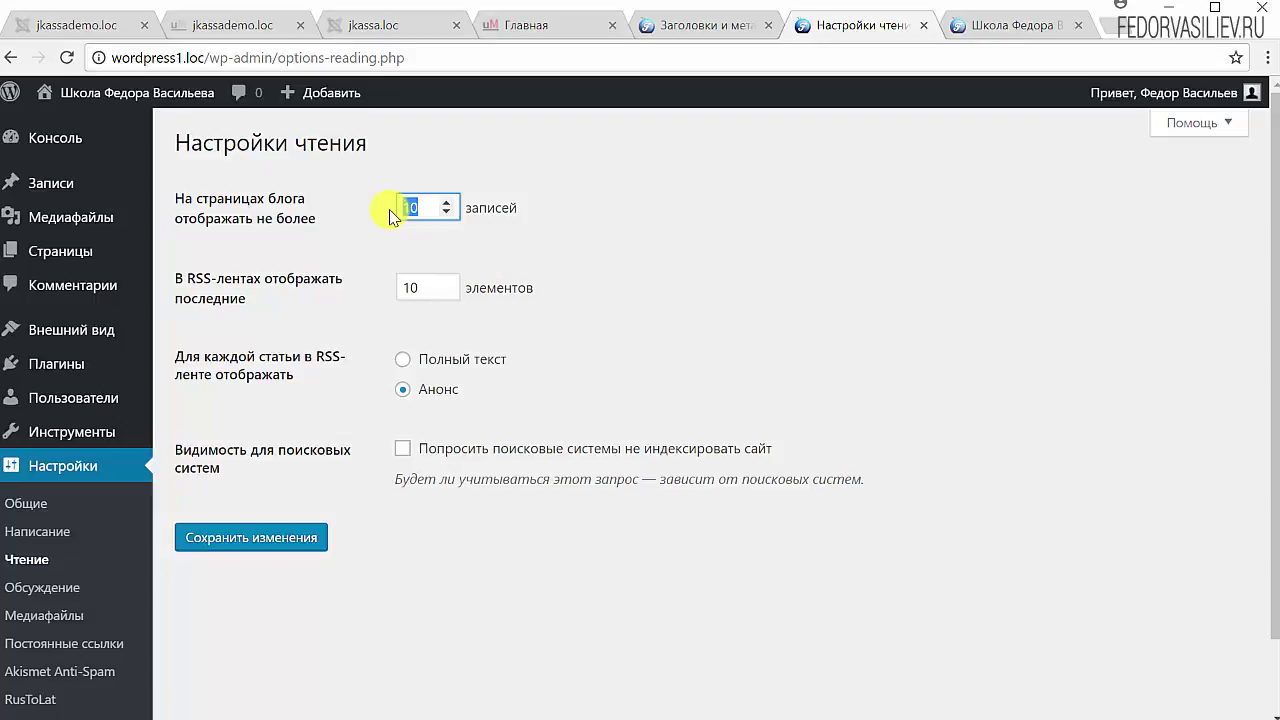
{"action": "type", "text": "3"}
{"action": "left_click", "coordinate": [255, 548]}
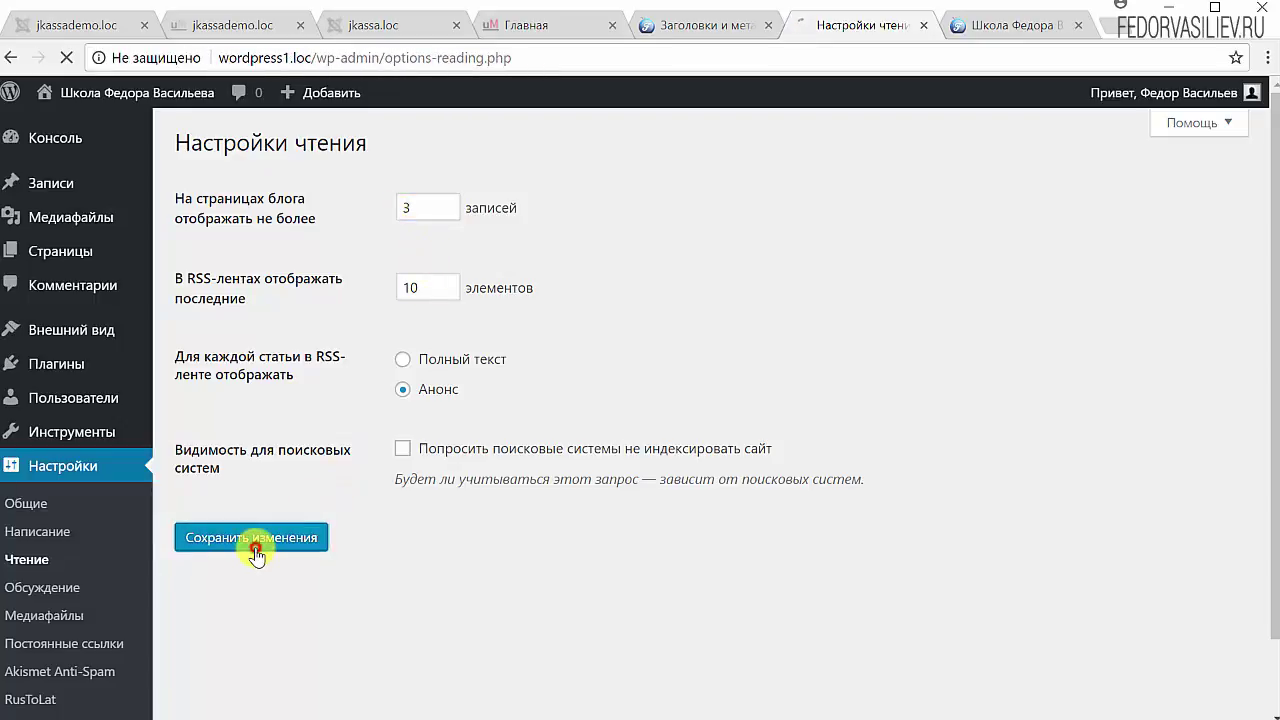
Step: Reload the site's home page and go to its second page of posts
{"action": "left_click", "coordinate": [1005, 28]}
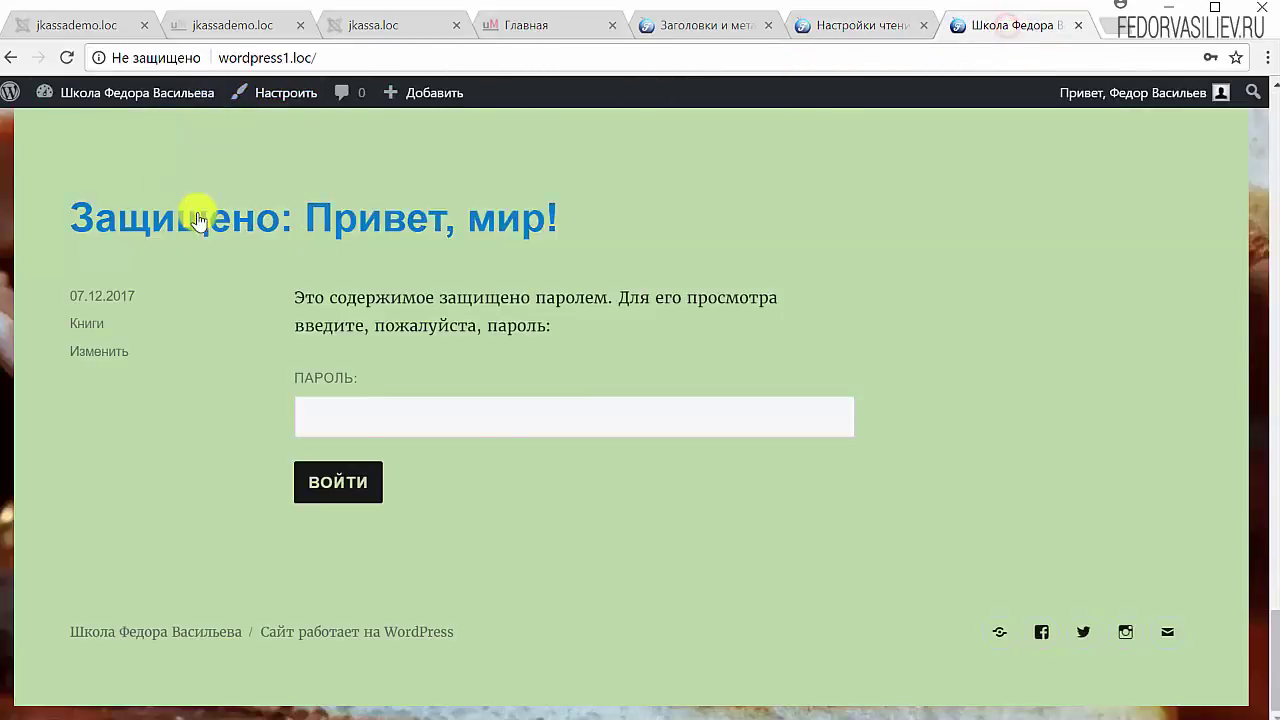
{"action": "scroll", "coordinate": [198, 220], "scroll_direction": "up", "scroll_amount": 15}
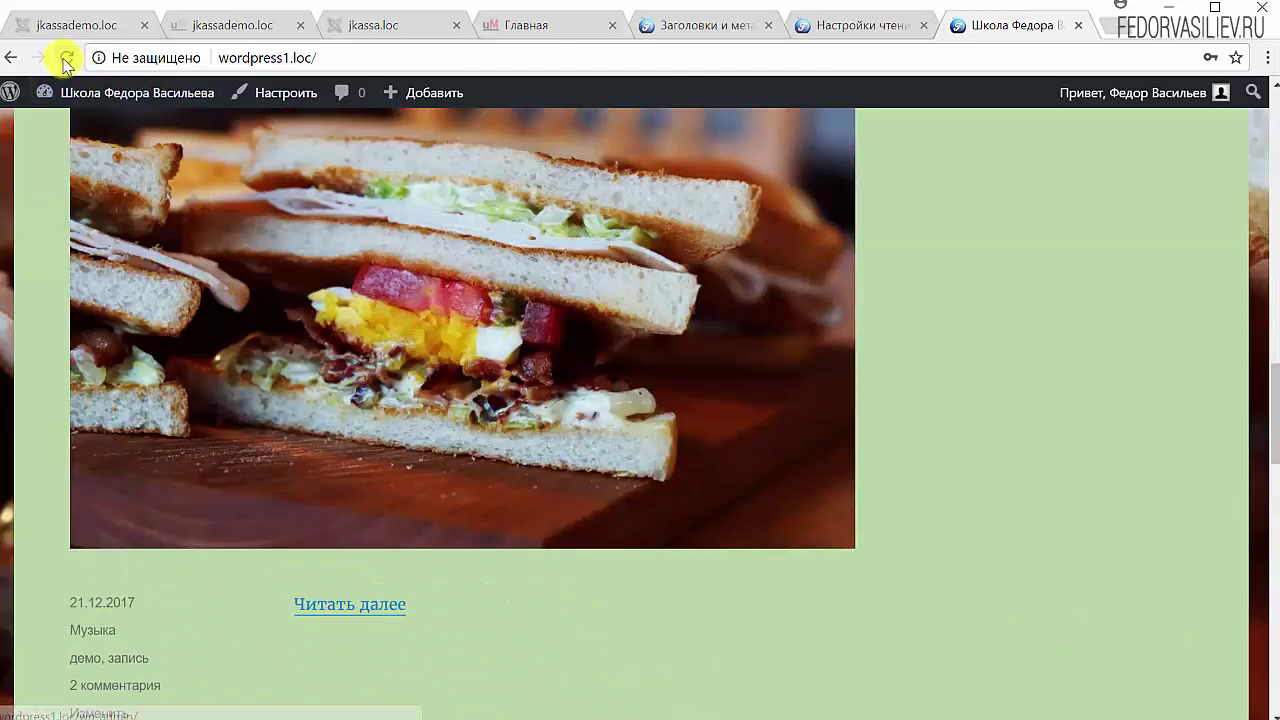
{"action": "left_click", "coordinate": [66, 62]}
{"action": "scroll", "coordinate": [394, 349], "scroll_direction": "down", "scroll_amount": 4}
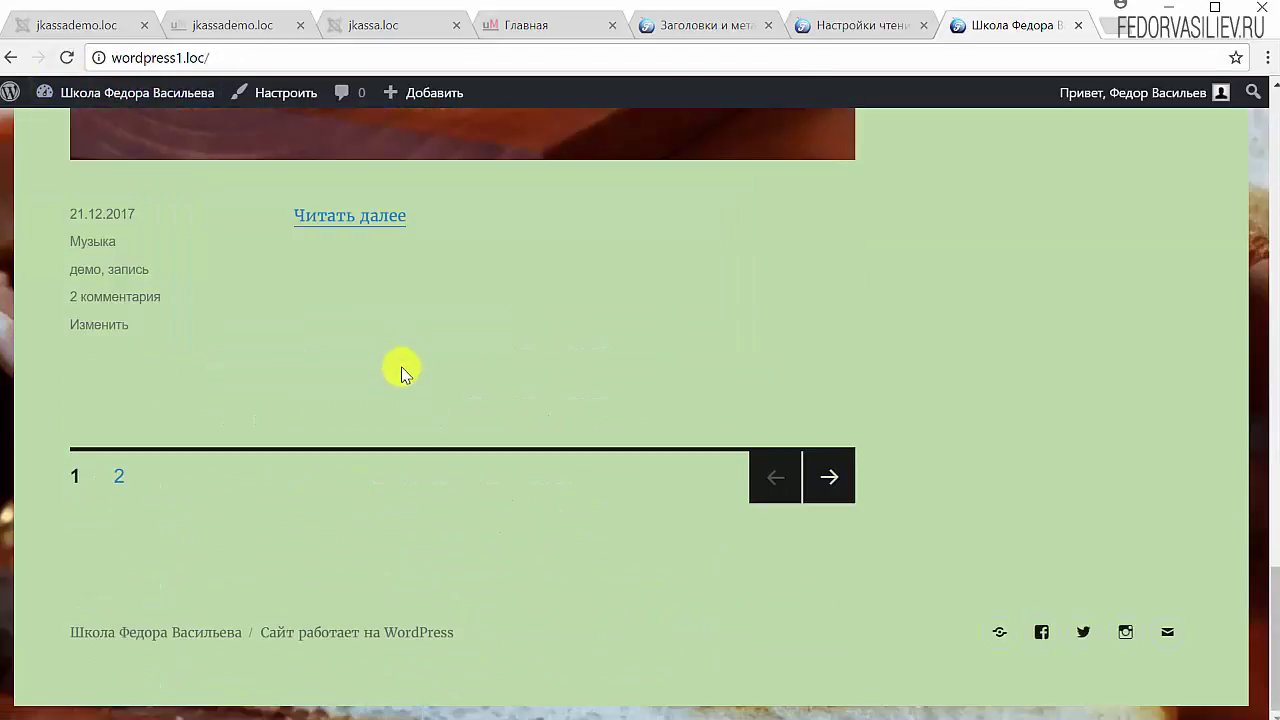
{"action": "scroll", "coordinate": [490, 520], "scroll_direction": "up", "scroll_amount": 20}
{"action": "scroll", "coordinate": [480, 516], "scroll_direction": "down", "scroll_amount": 4}
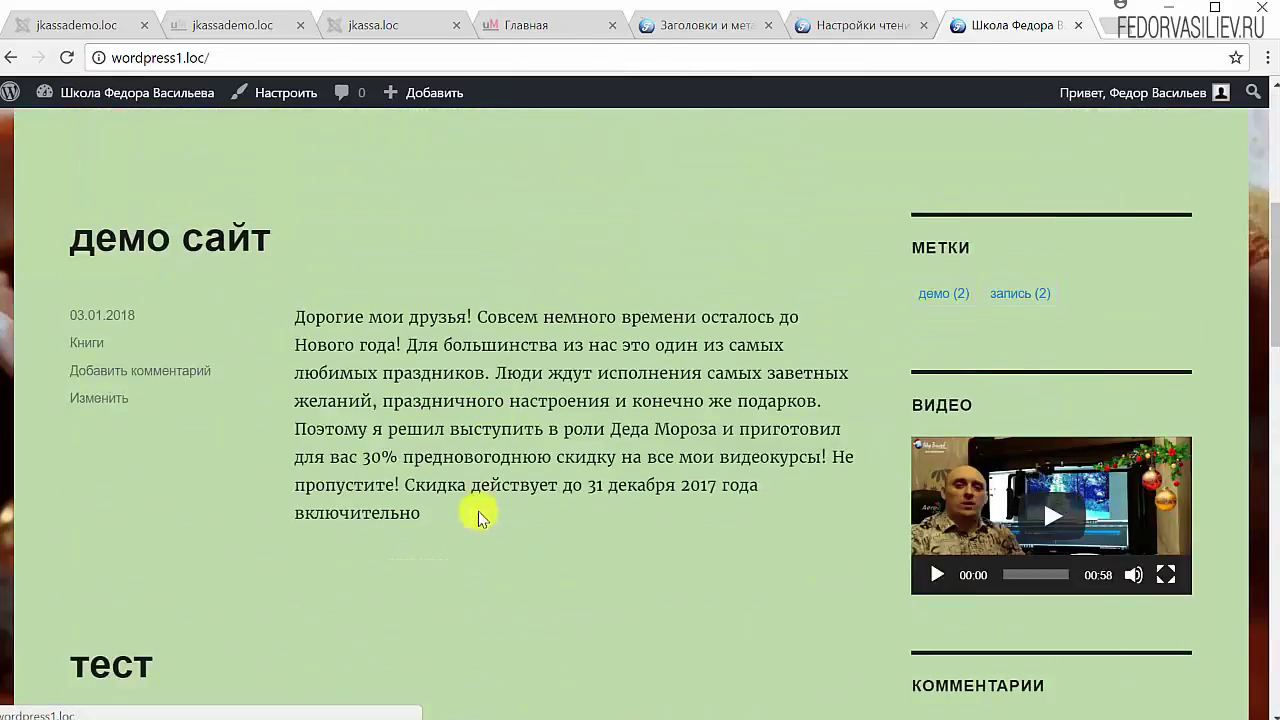
{"action": "scroll", "coordinate": [115, 300], "scroll_direction": "down", "scroll_amount": 10}
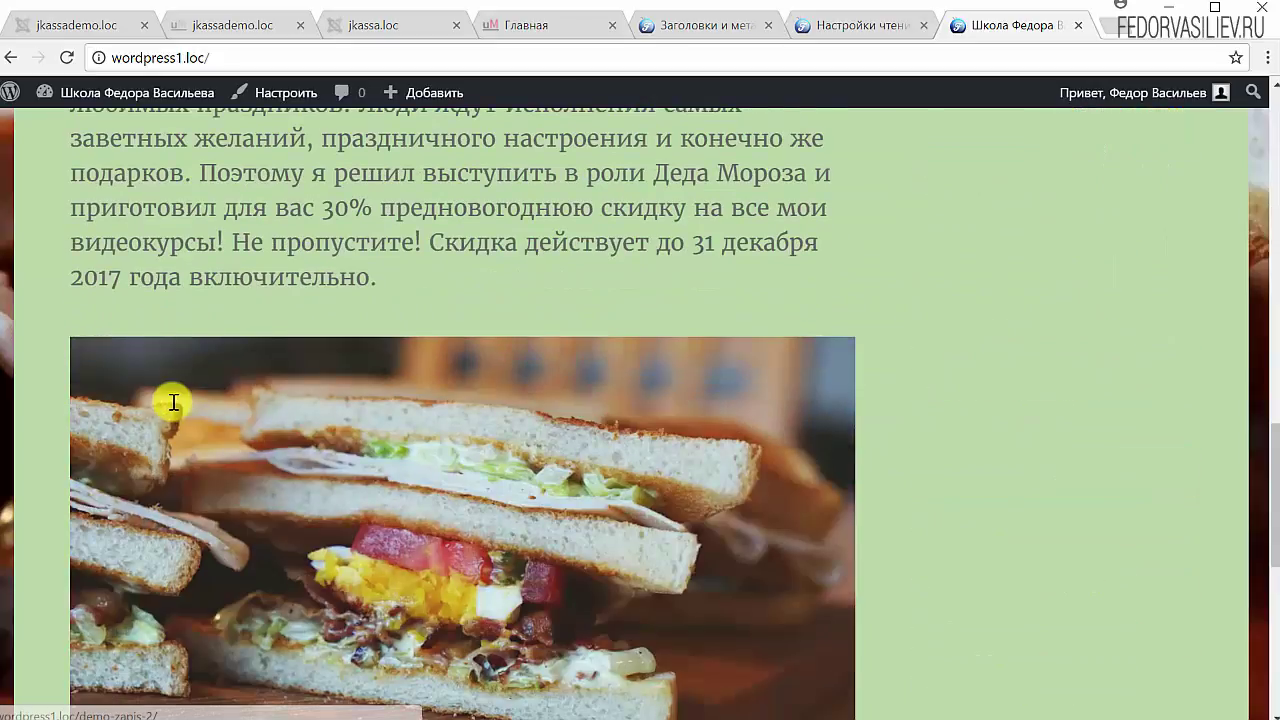
{"action": "scroll", "coordinate": [173, 402], "scroll_direction": "down", "scroll_amount": 7}
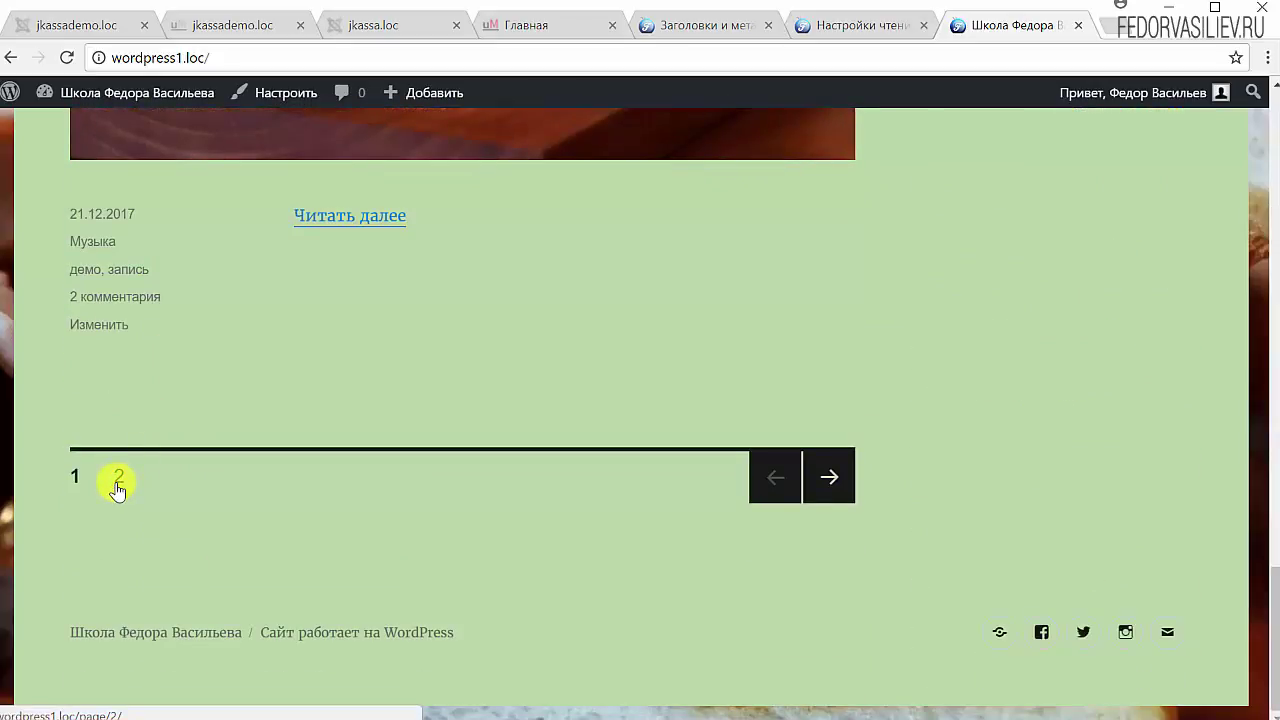
{"action": "left_click", "coordinate": [835, 482]}
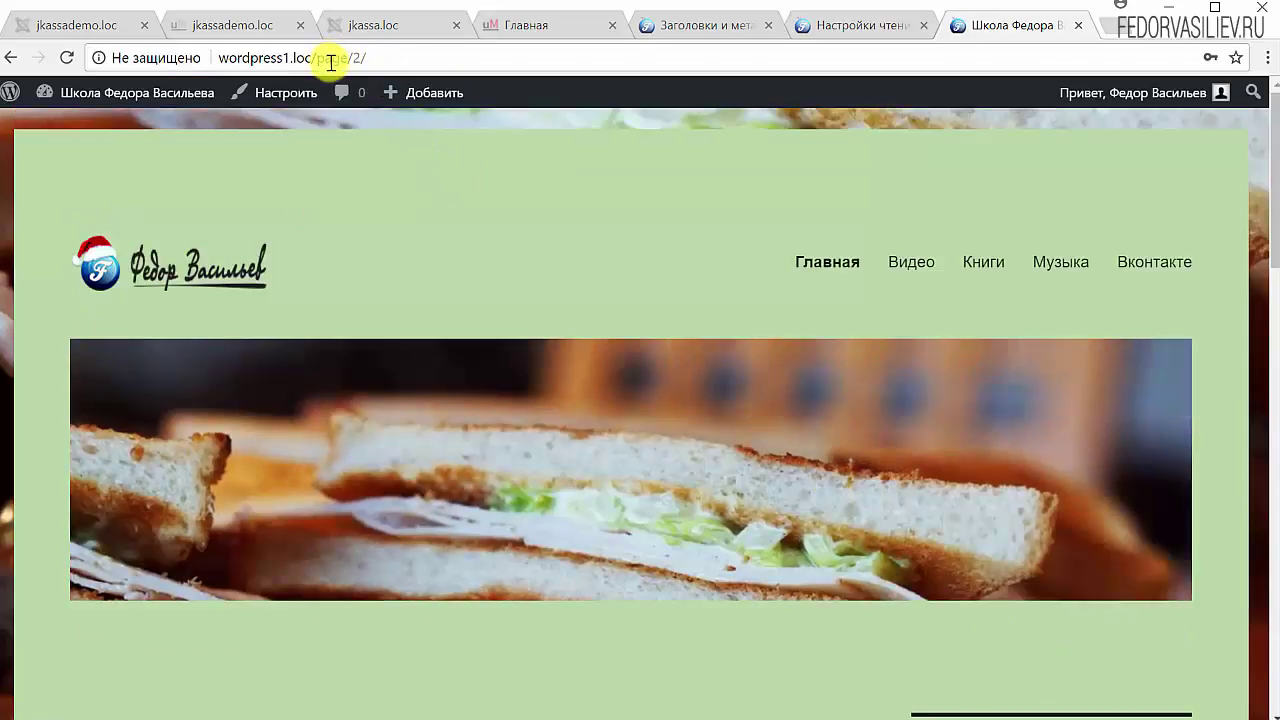
Step: Highlight page/2/ in the address bar, then return to the Yoast SEO title settings
{"action": "left_click", "coordinate": [330, 58]}
{"action": "left_click", "coordinate": [350, 60]}
{"action": "left_click_drag", "start_coordinate": [367, 58], "coordinate": [321, 62]}
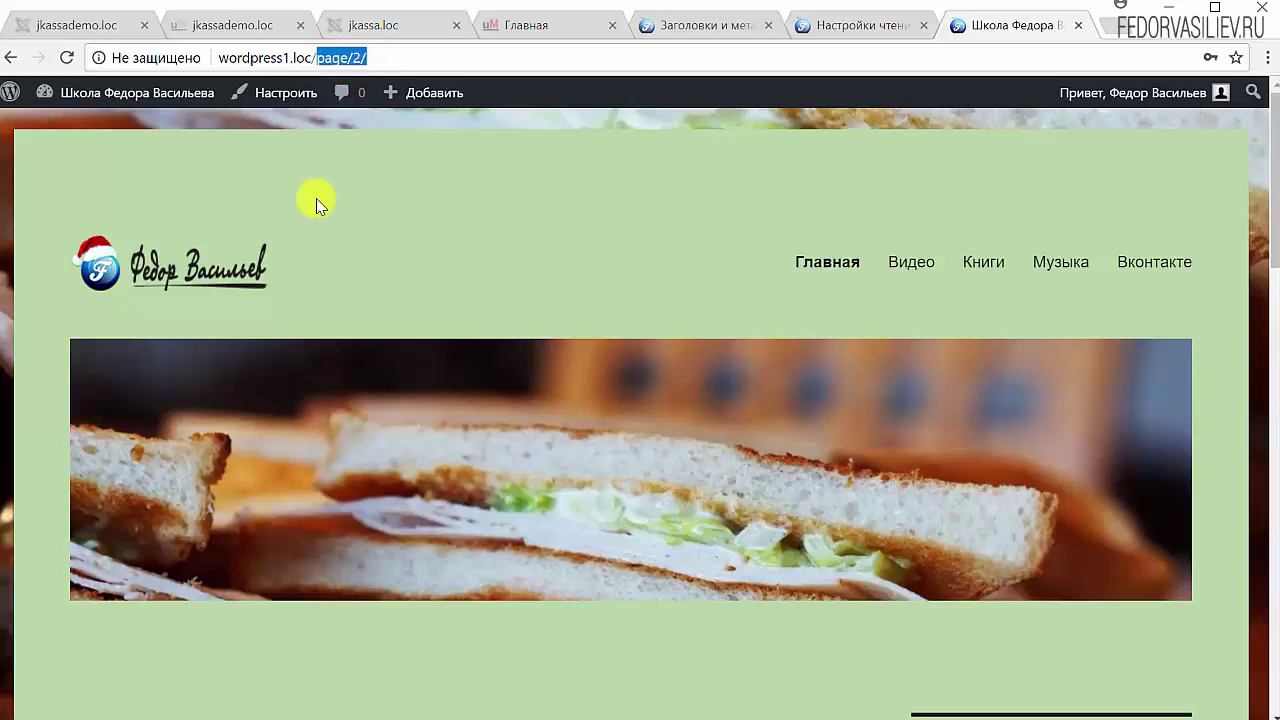
{"action": "scroll", "coordinate": [457, 350], "scroll_direction": "down", "scroll_amount": 5}
{"action": "scroll", "coordinate": [457, 348], "scroll_direction": "down", "scroll_amount": 10}
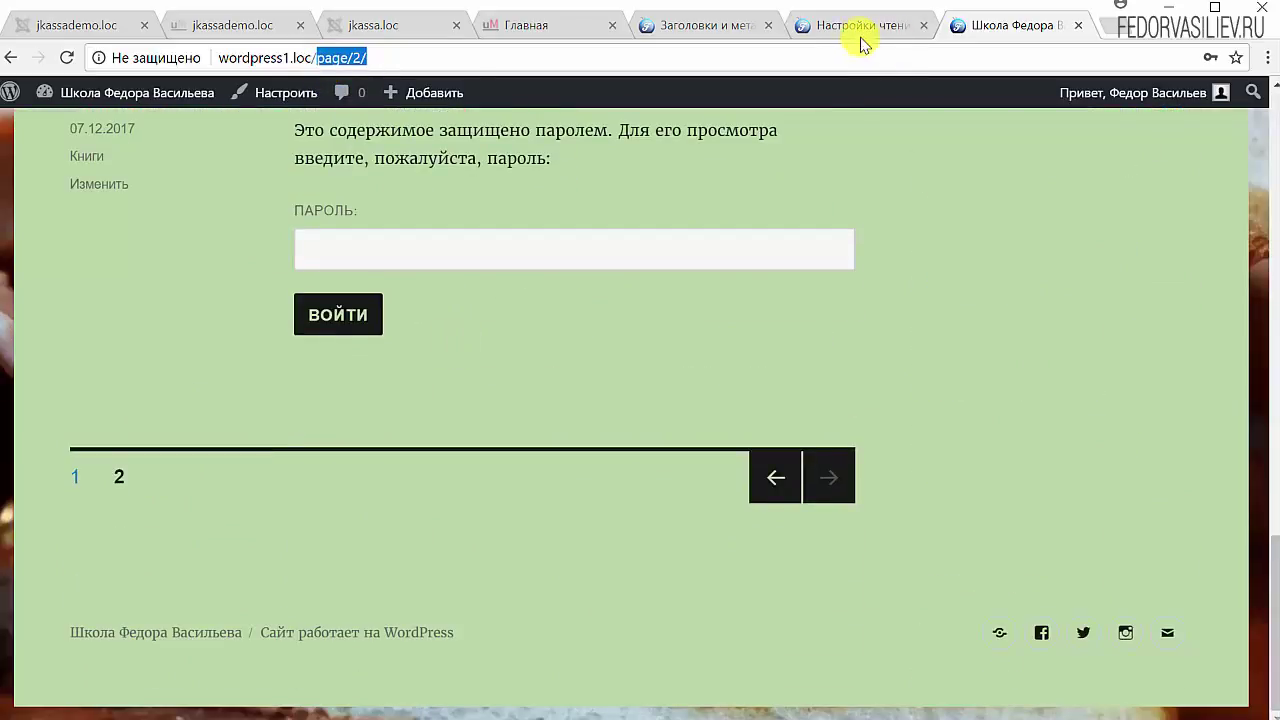
{"action": "left_click", "coordinate": [810, 30]}
{"action": "left_click", "coordinate": [737, 26]}
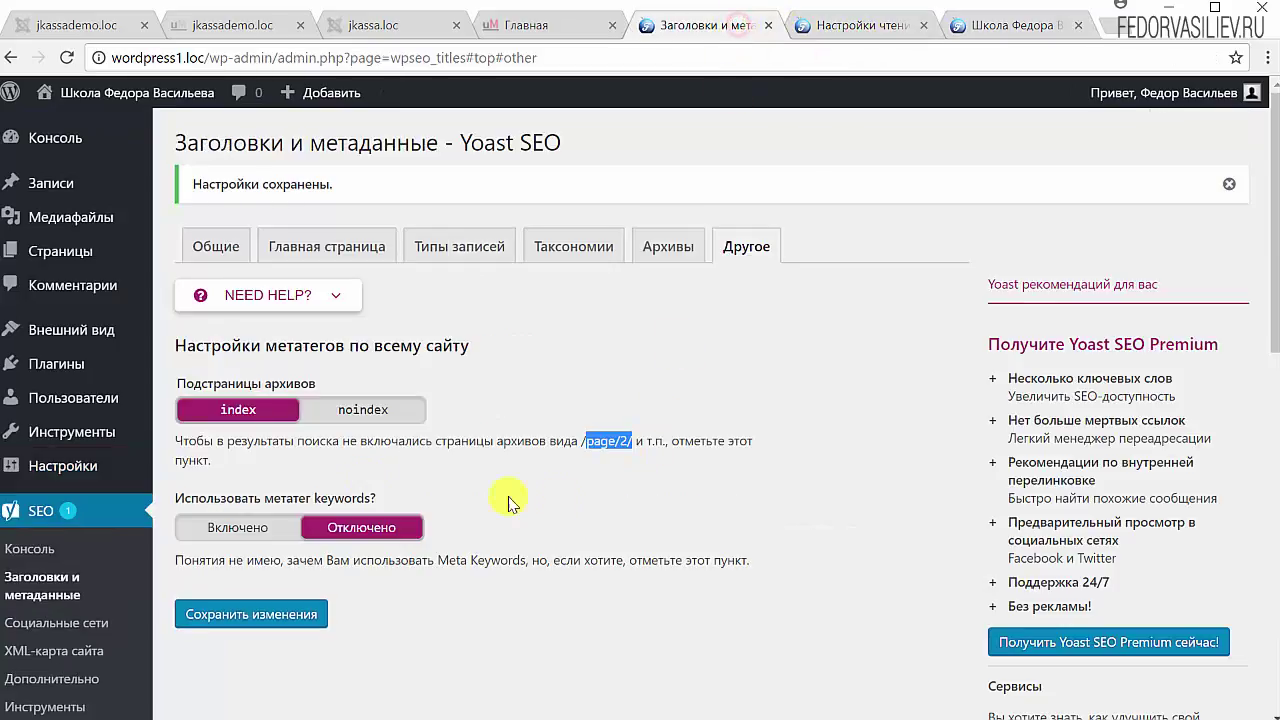
Step: Mark Подстраницы архивов as noindex and leave meta keywords at Отключено
{"action": "left_click", "coordinate": [345, 420]}
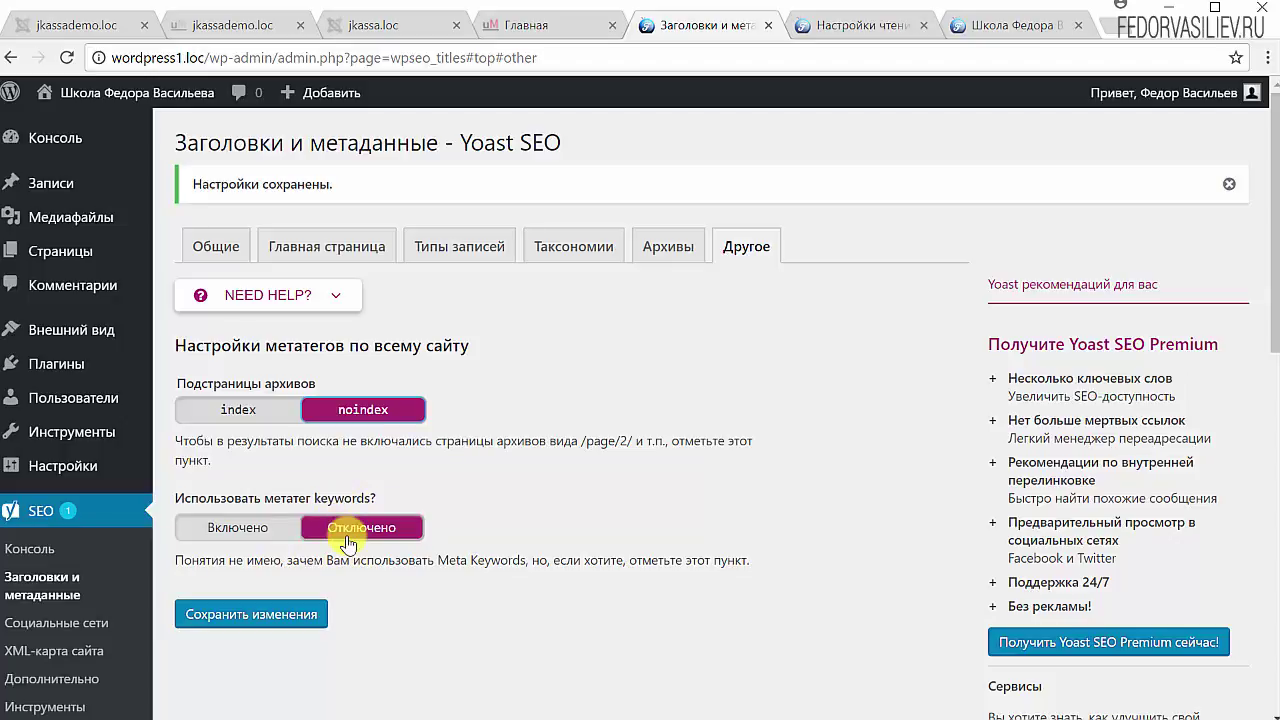
{"action": "left_click", "coordinate": [246, 532]}
{"action": "left_click", "coordinate": [382, 530]}
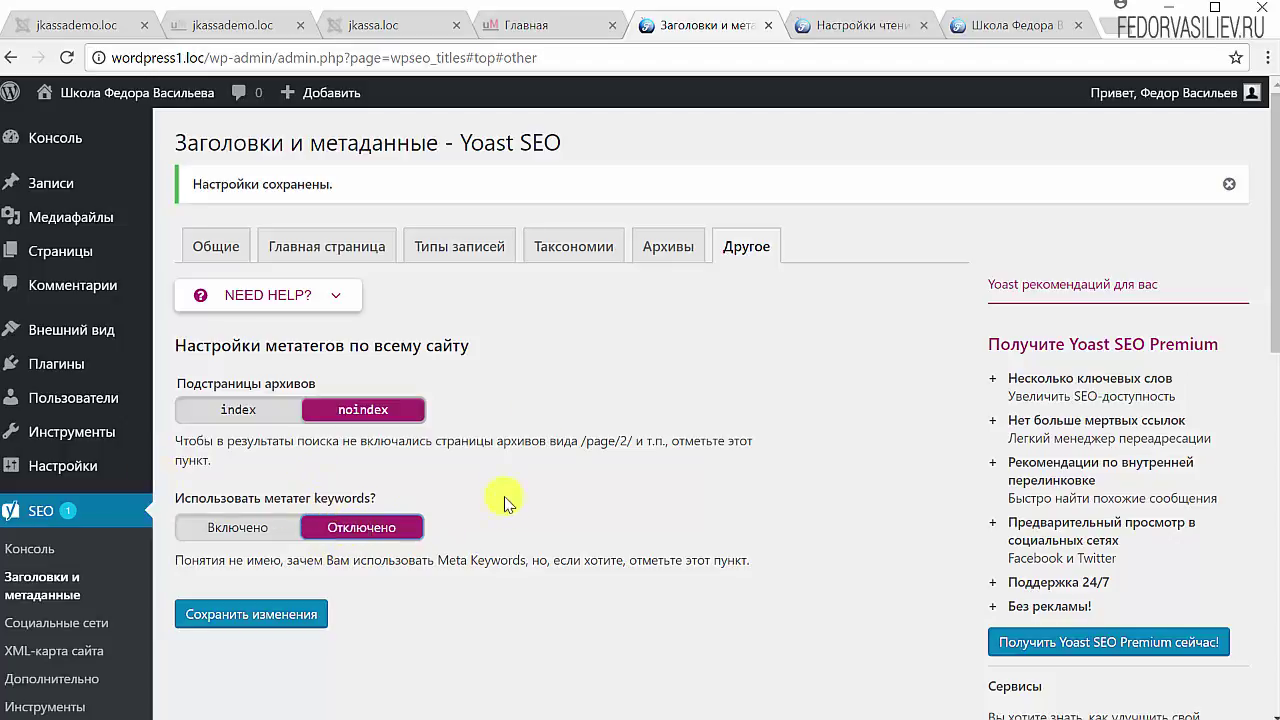
Step: Save the Yoast SEO settings with Сохранить изменения
{"action": "left_click", "coordinate": [268, 622]}
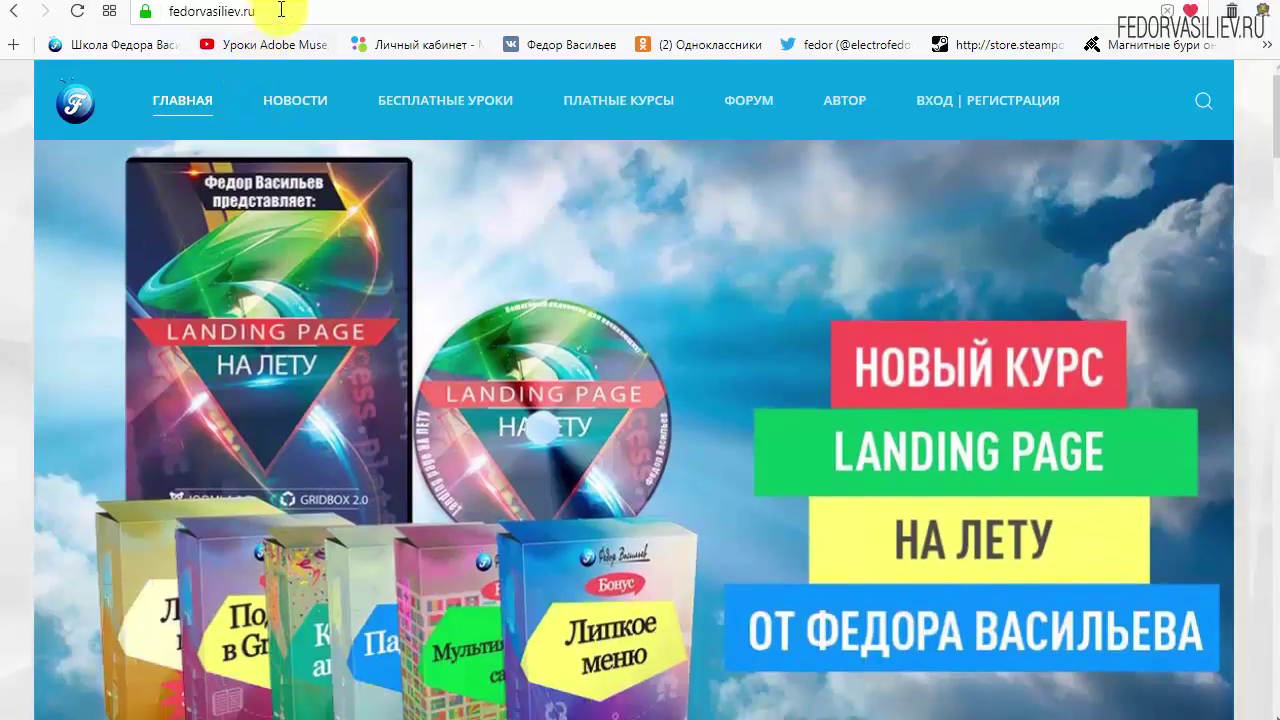
Step: Open the fedorvasiliev.ru Вход | Регистрация page and follow 'ЕЩЁ НЕТ УЧЁТНОЙ ЗАПИСИ?'
{"action": "left_click", "coordinate": [278, 10]}
{"action": "left_click", "coordinate": [259, 11]}
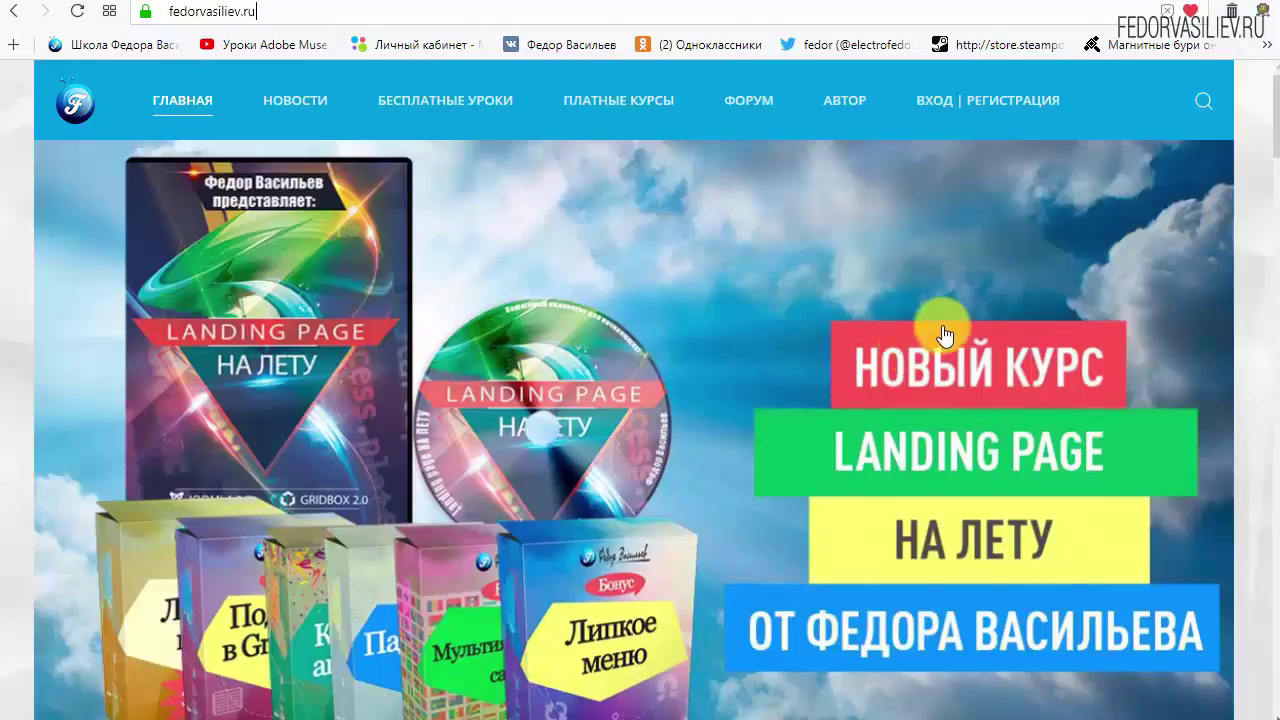
{"action": "left_click", "coordinate": [940, 100]}
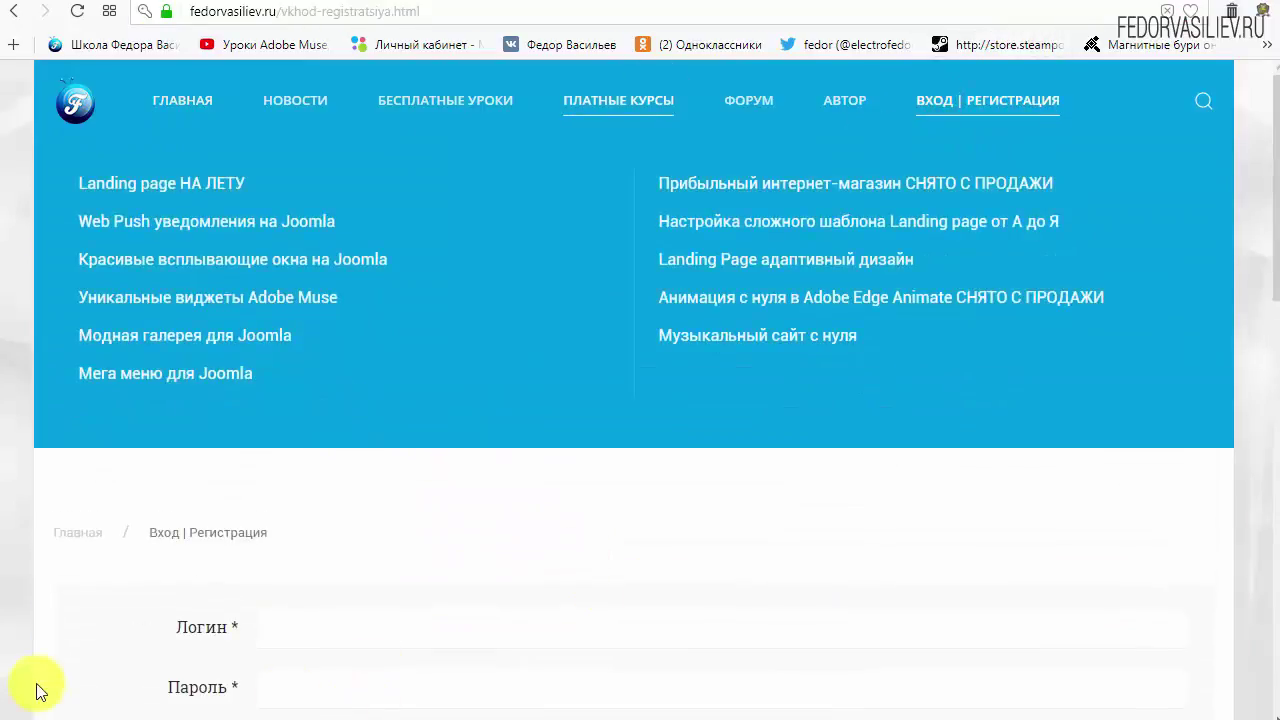
{"action": "scroll", "coordinate": [955, 470], "scroll_direction": "down", "scroll_amount": 2}
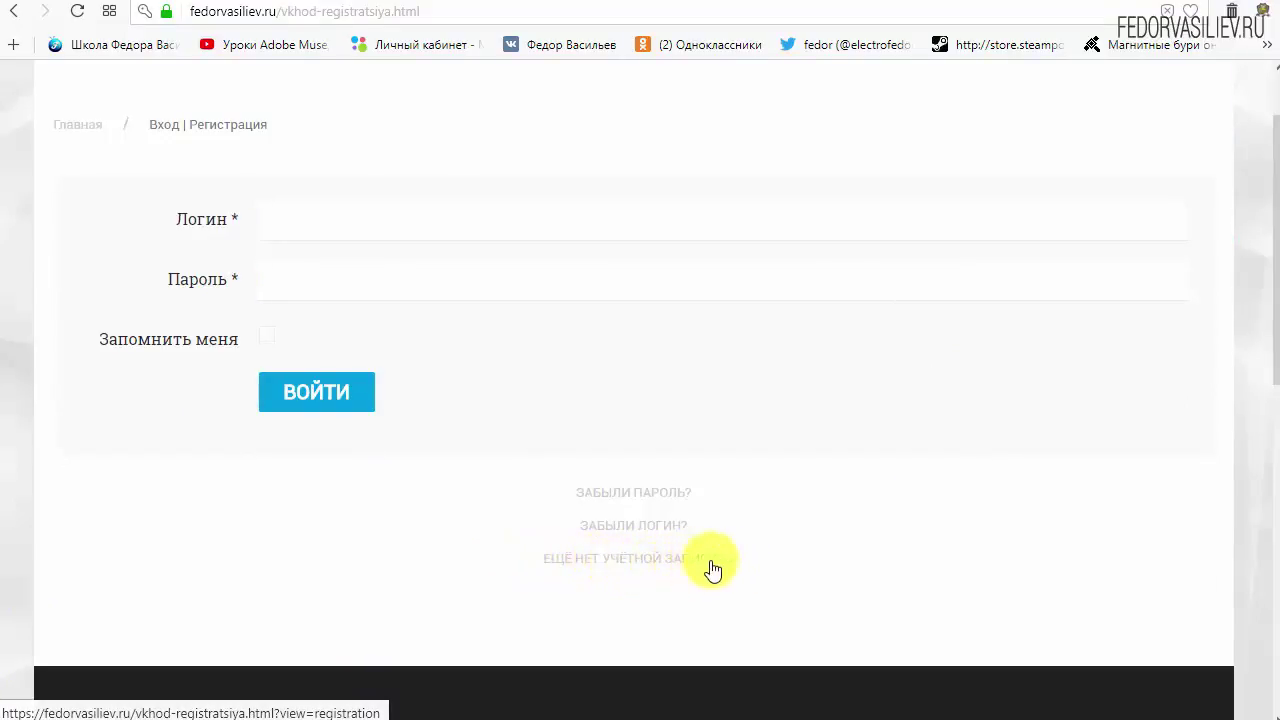
{"action": "left_click", "coordinate": [598, 557]}
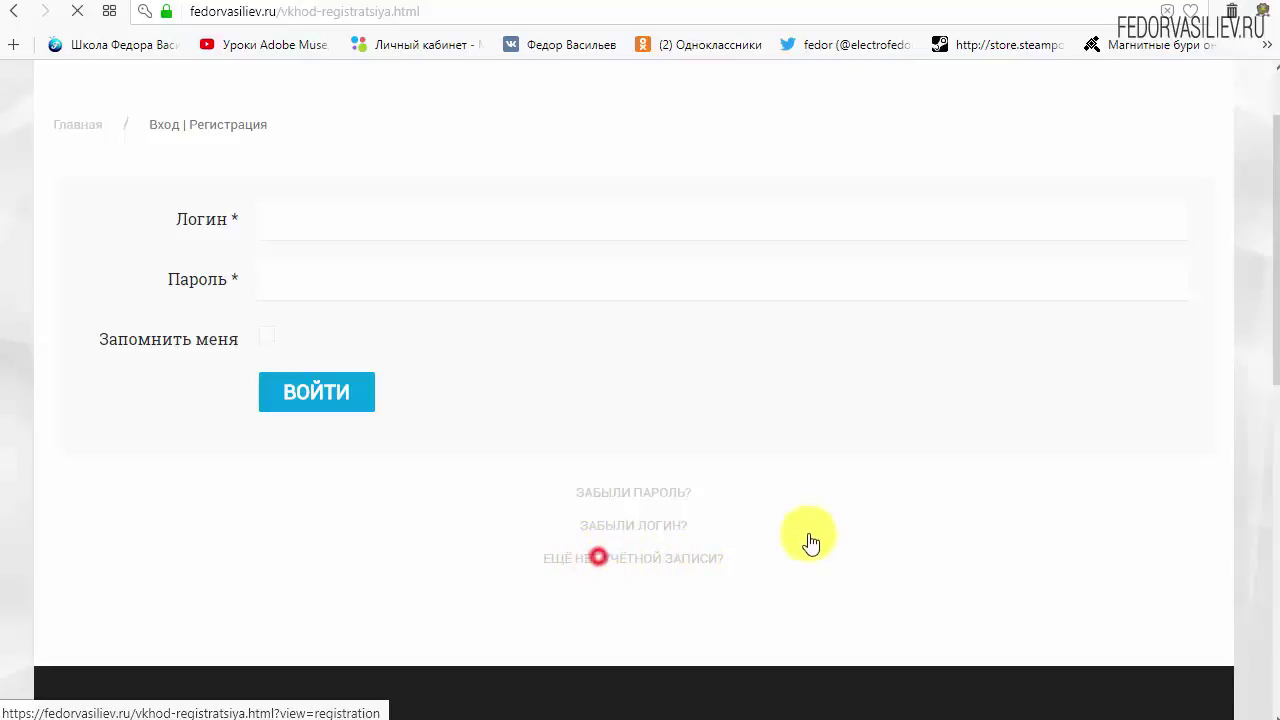
Step: Enter the user's name, login, and account password with its confirmation
{"action": "scroll", "coordinate": [640, 271], "scroll_direction": "down", "scroll_amount": 2}
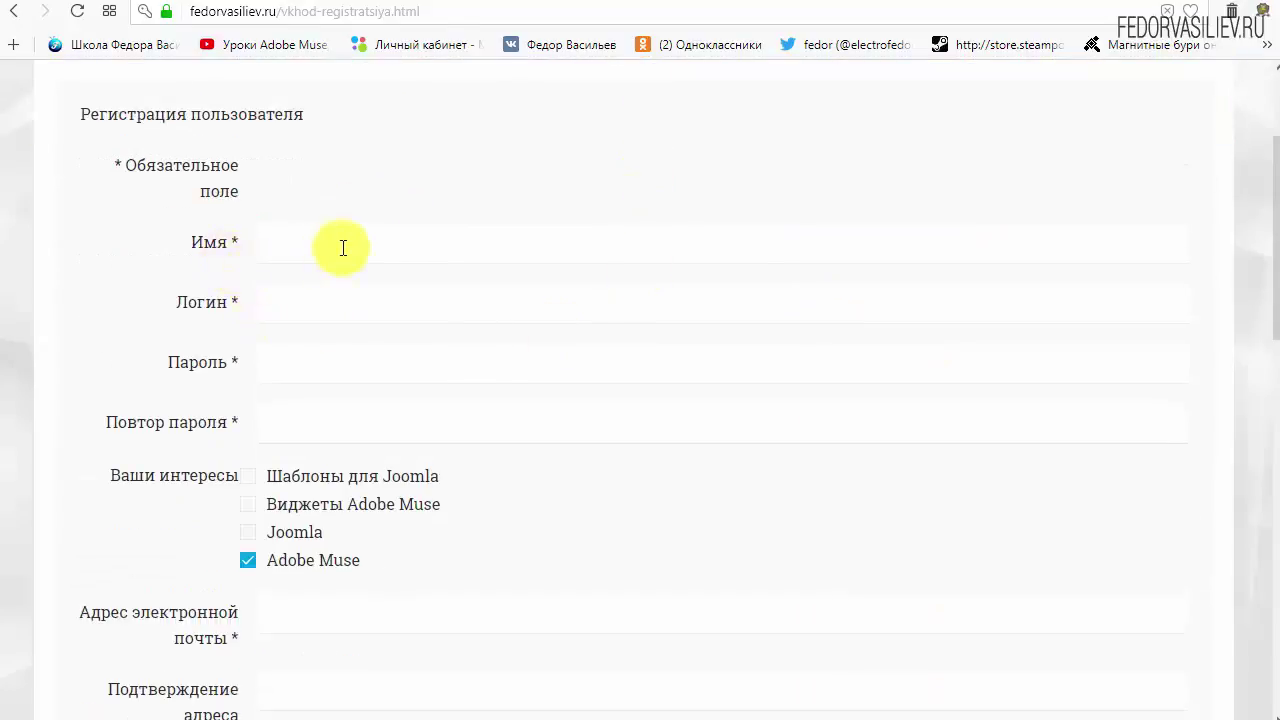
{"action": "left_click", "coordinate": [344, 247]}
{"action": "type", "text": "wp"}
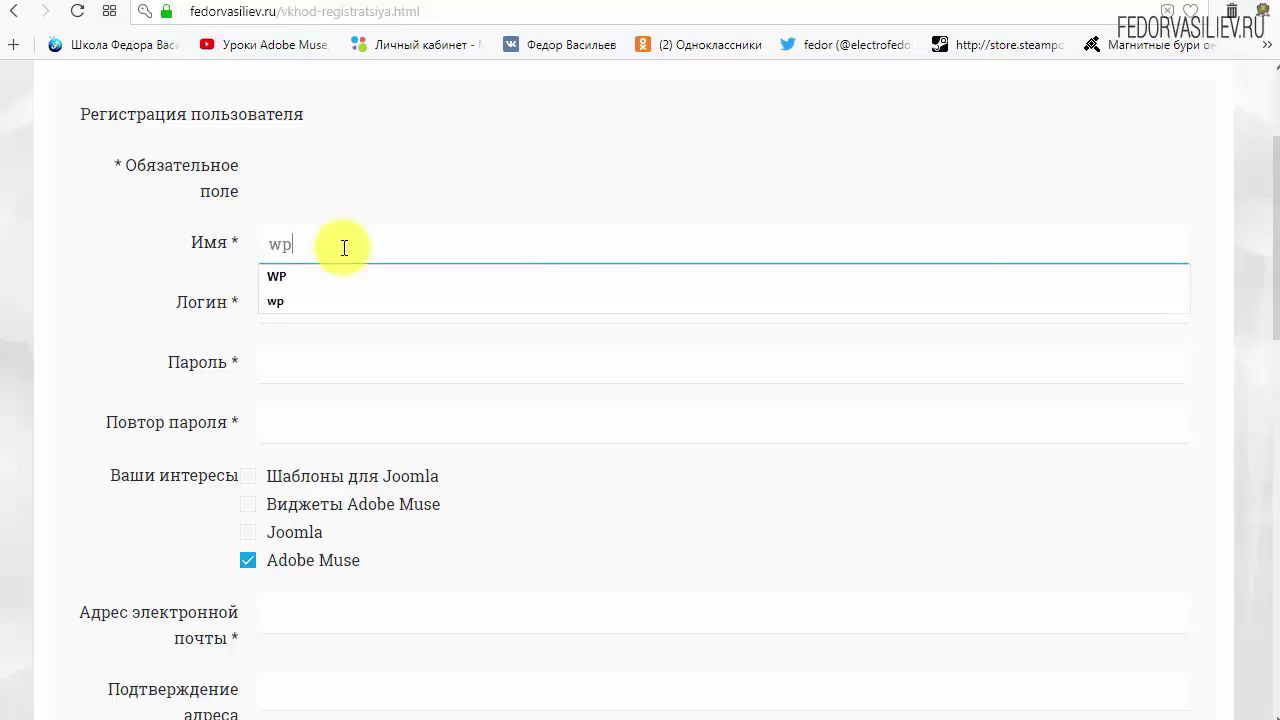
{"action": "left_click", "coordinate": [368, 311]}
{"action": "type", "text": "wp"}
{"action": "left_click", "coordinate": [478, 160]}
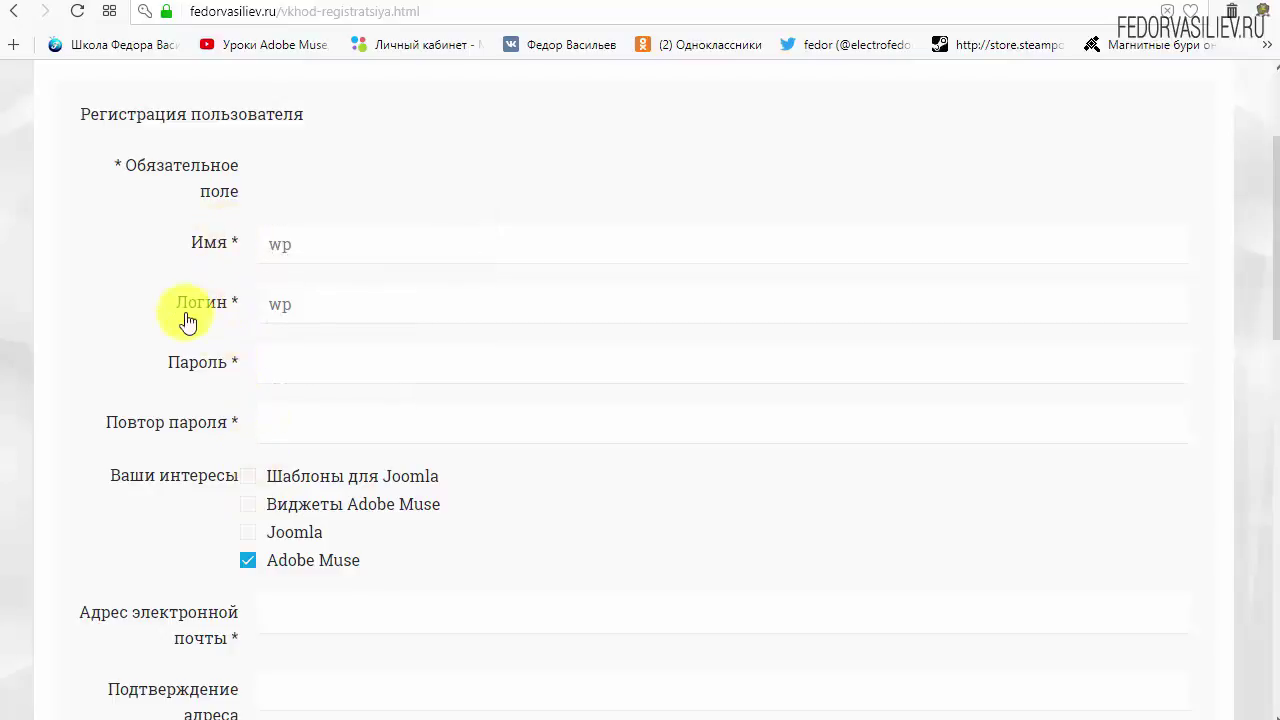
{"action": "left_click", "coordinate": [308, 370]}
{"action": "type", "text": "123456"}
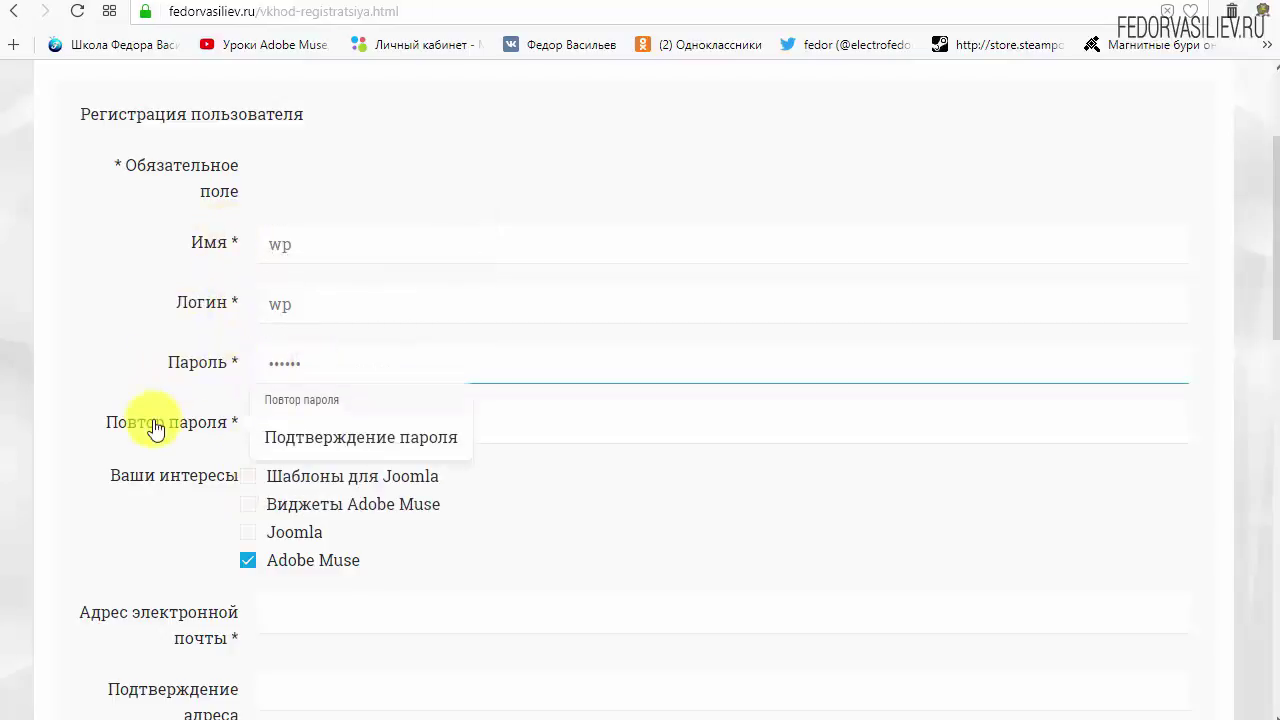
{"action": "left_click", "coordinate": [323, 426]}
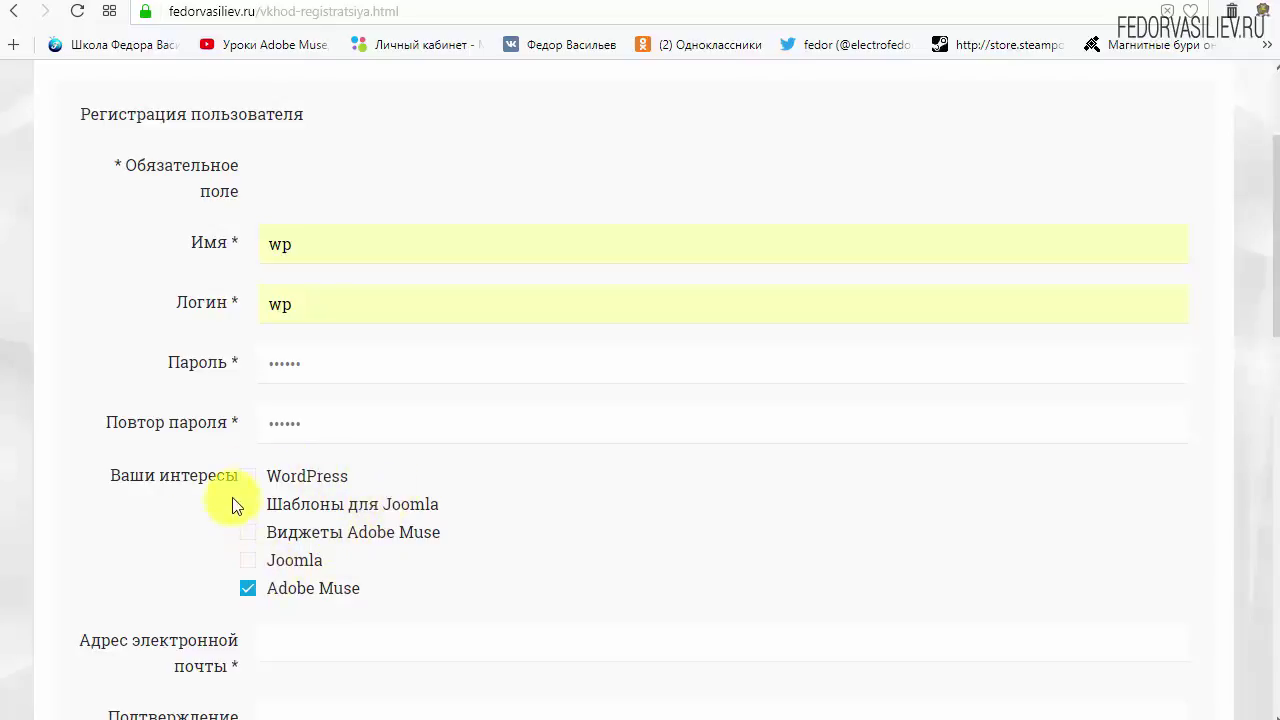
Step: Tick WordPress and untick Adobe Muse as interests
{"action": "left_click_drag", "start_coordinate": [352, 472], "coordinate": [251, 480]}
{"action": "left_click", "coordinate": [248, 476]}
{"action": "left_click", "coordinate": [377, 474]}
{"action": "left_click", "coordinate": [248, 590]}
Step: Paste the e-mail address into both e-mail fields and tick 'Я не робот'
{"action": "scroll", "coordinate": [558, 545], "scroll_direction": "down", "scroll_amount": 4}
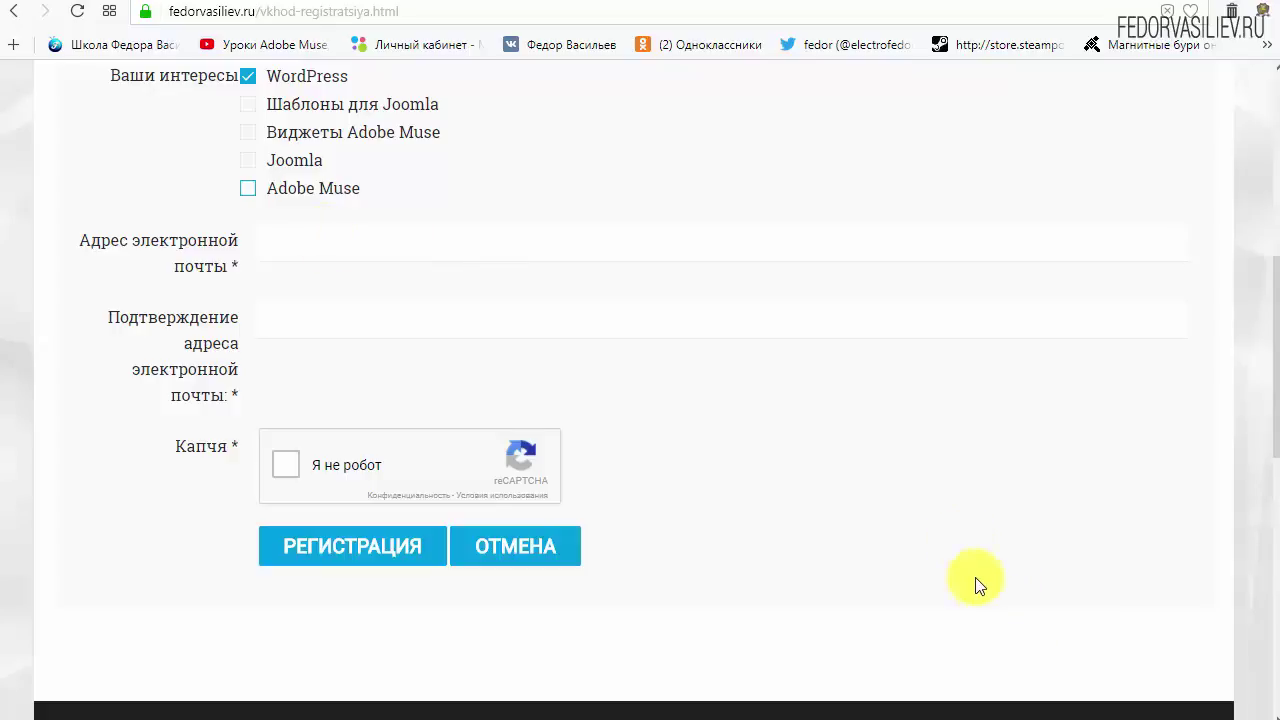
{"action": "right_click", "coordinate": [332, 248]}
{"action": "left_click", "coordinate": [401, 357]}
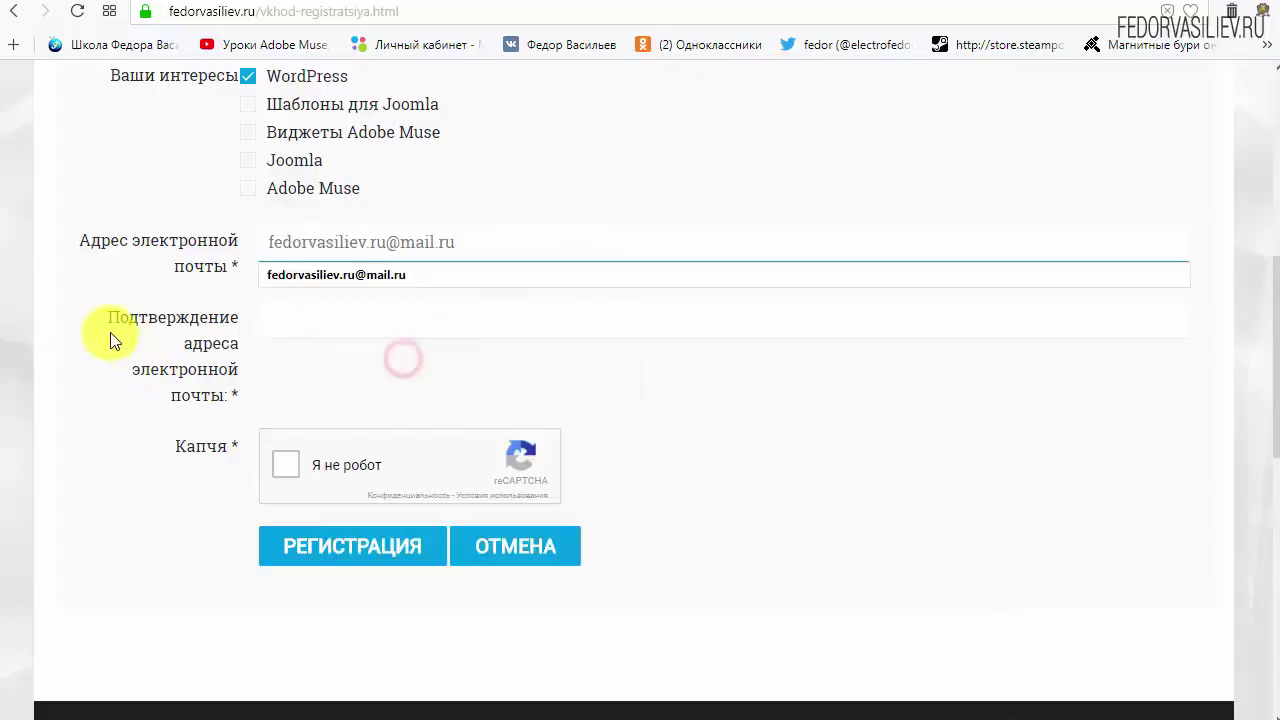
{"action": "left_click", "coordinate": [434, 316]}
{"action": "right_click", "coordinate": [434, 314]}
{"action": "left_click", "coordinate": [483, 427]}
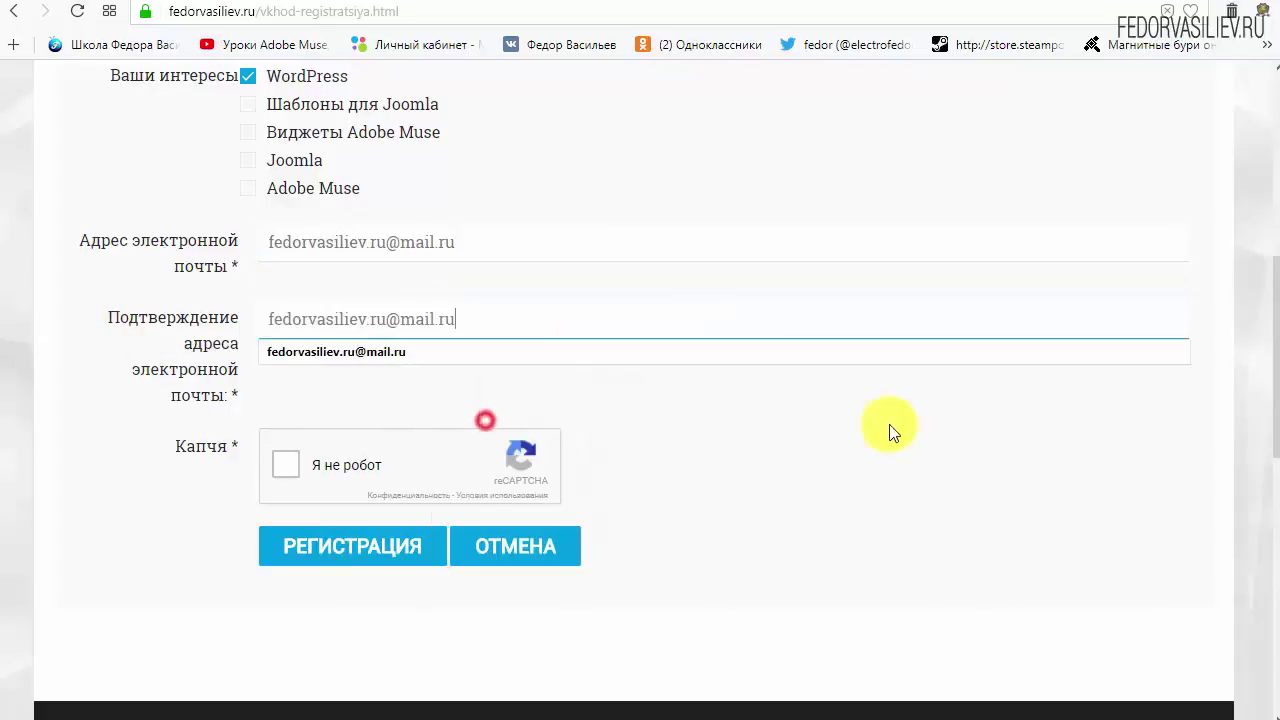
{"action": "left_click", "coordinate": [889, 424]}
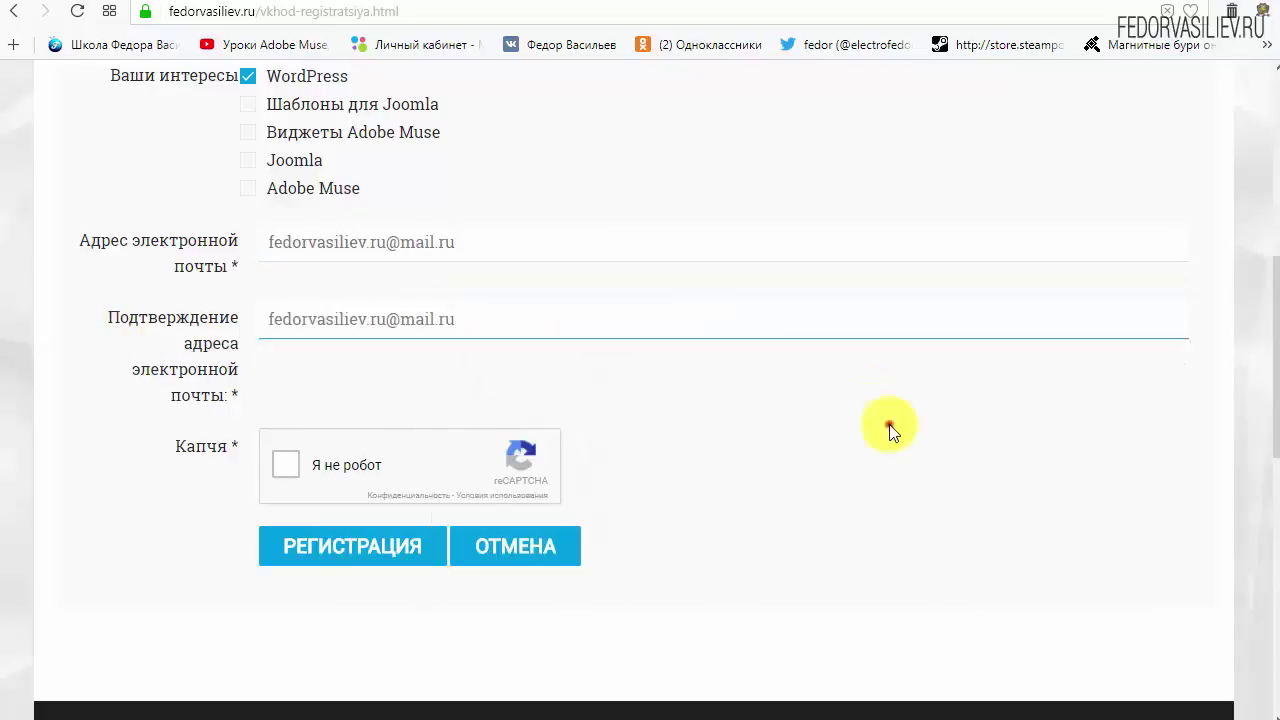
{"action": "left_click", "coordinate": [286, 468]}
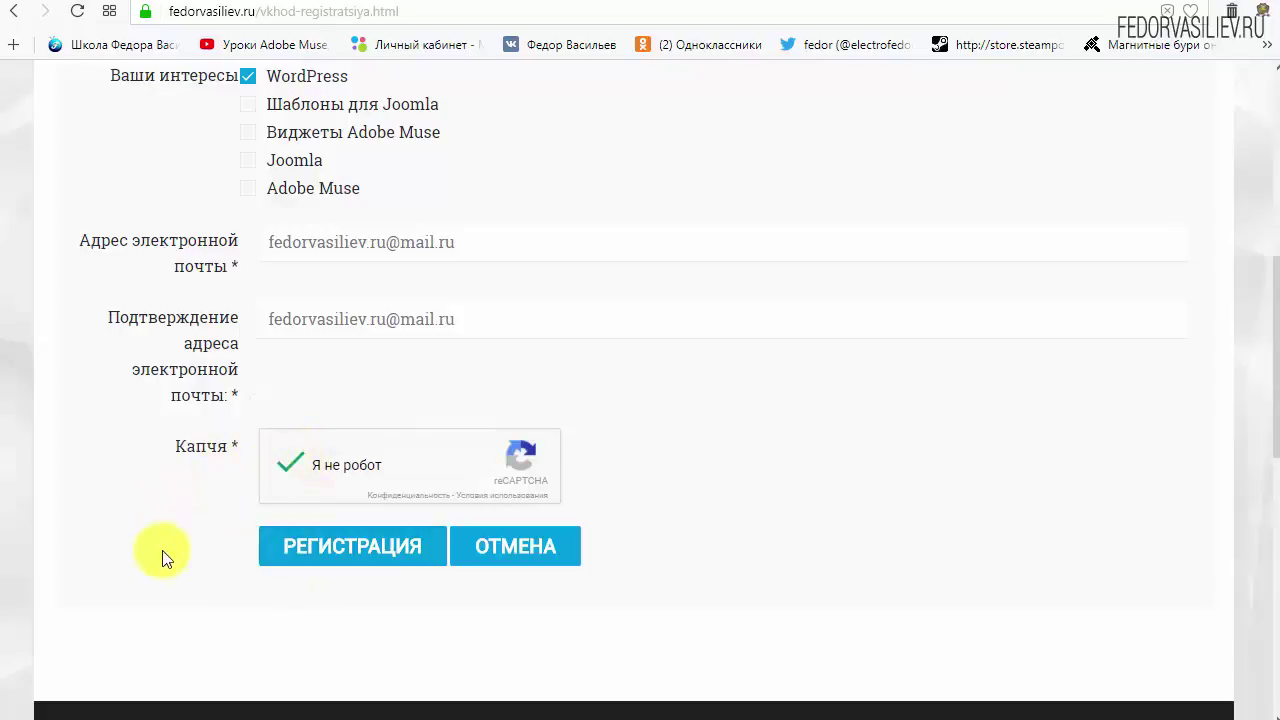
Step: Submit the РЕГИСТРАЦИЯ form, note the activation e-mail message, and switch to the Mail.ru inbox
{"action": "left_click", "coordinate": [330, 548]}
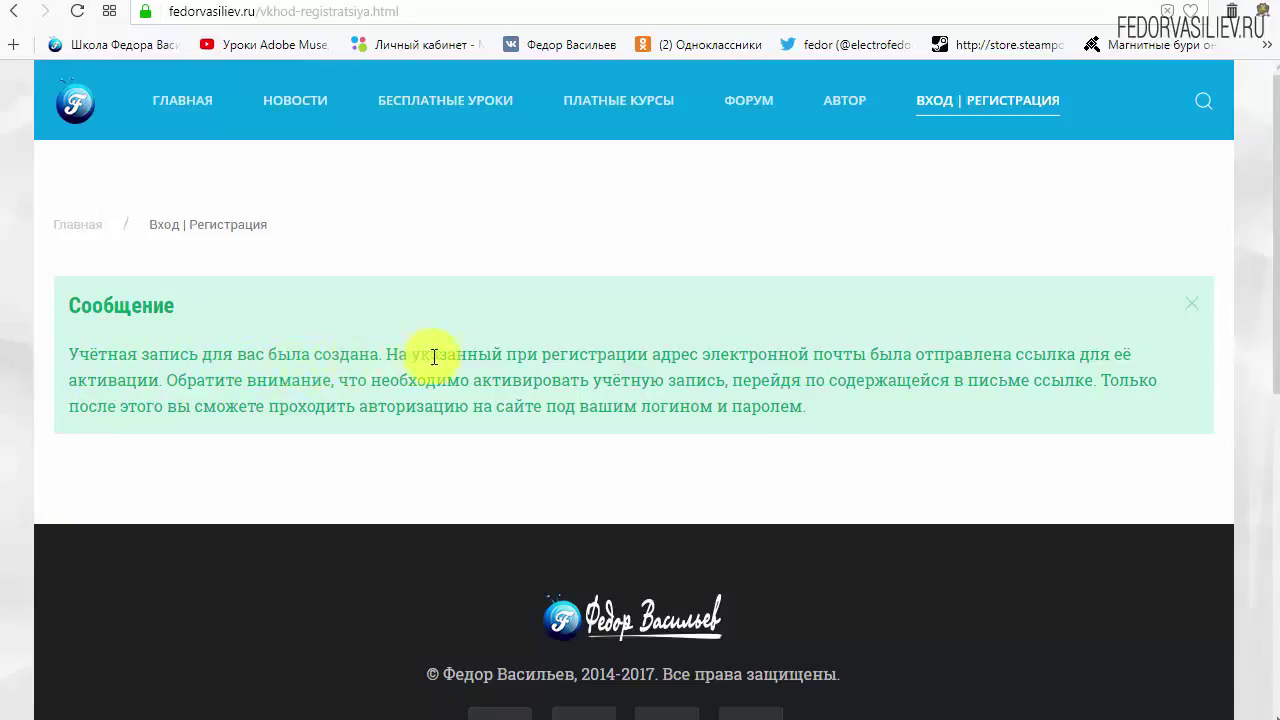
{"action": "left_click_drag", "start_coordinate": [711, 356], "coordinate": [853, 356]}
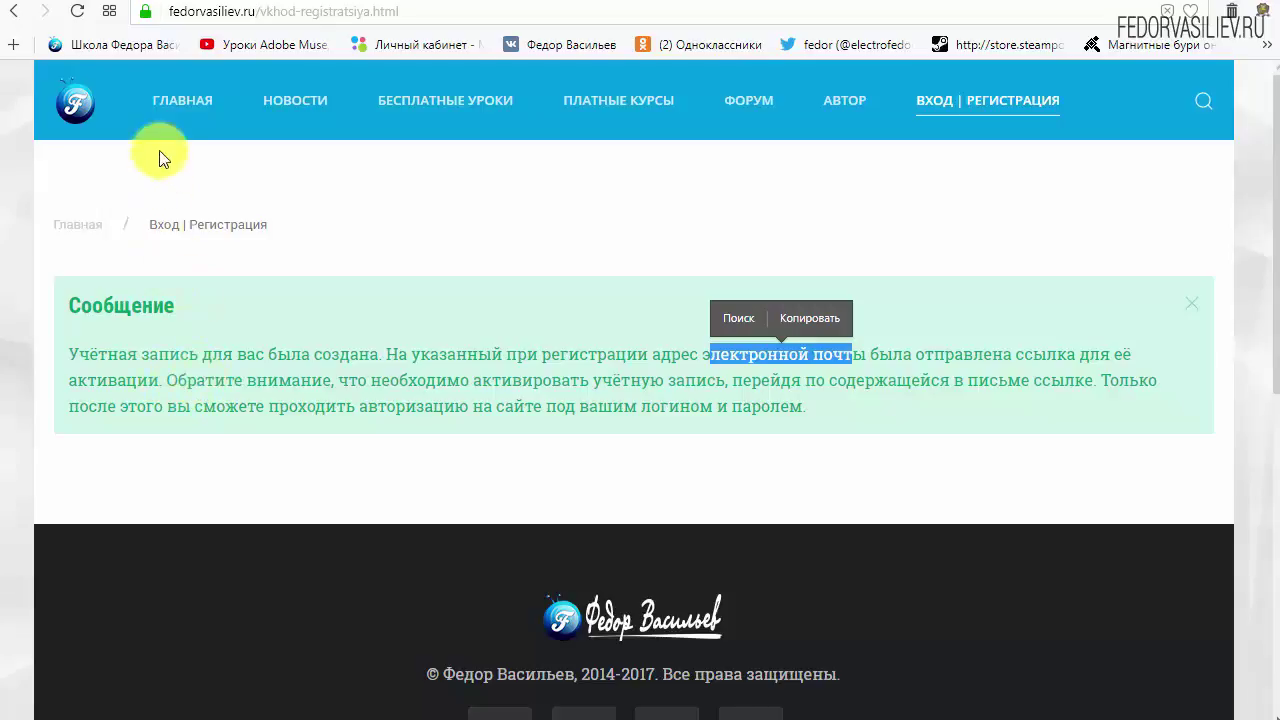
{"action": "left_click", "coordinate": [112, 2]}
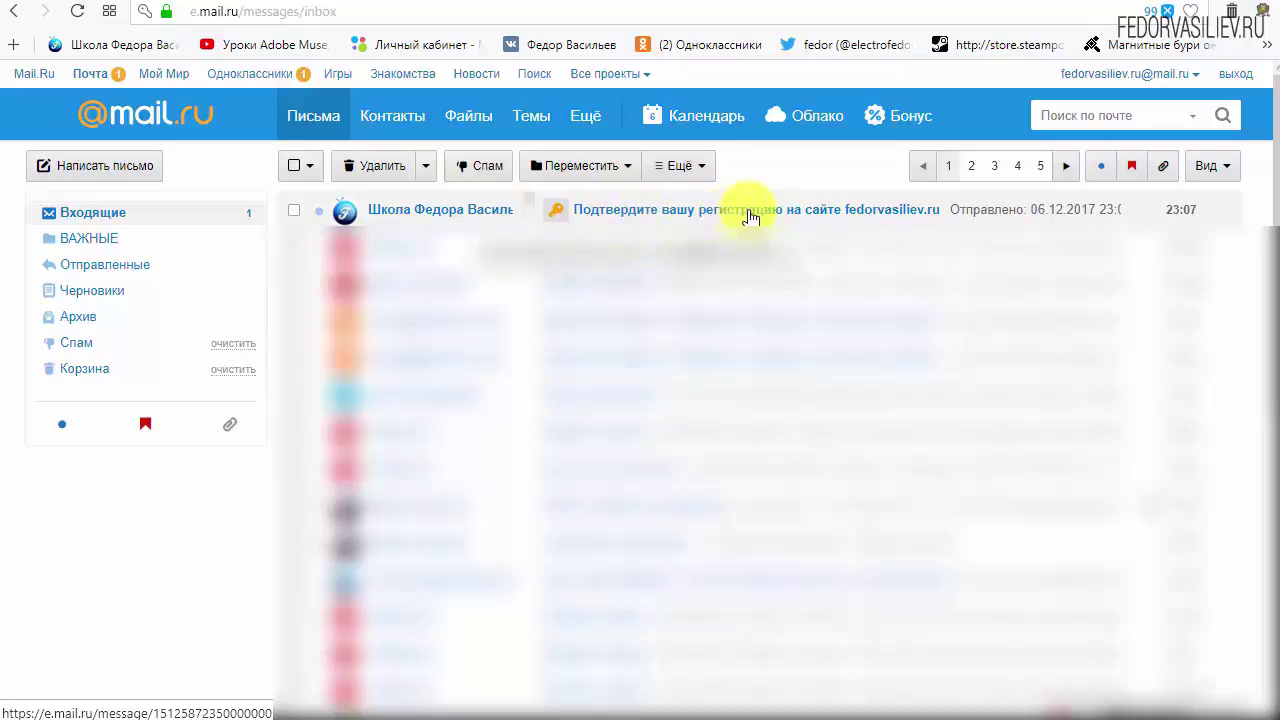
Step: Open the 'Подтвердите вашу регистрацию' e-mail and scroll through the account details
{"action": "left_click", "coordinate": [418, 212]}
{"action": "scroll", "coordinate": [829, 594], "scroll_direction": "down", "scroll_amount": 3}
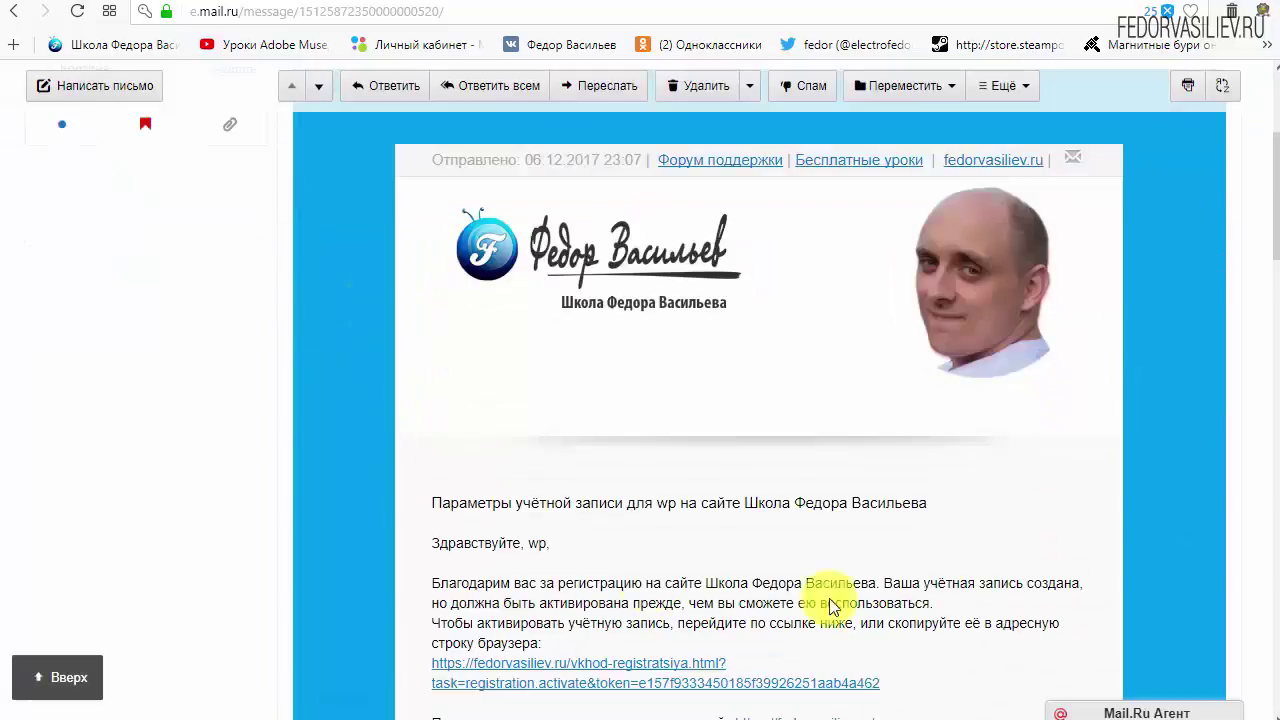
{"action": "scroll", "coordinate": [675, 342], "scroll_direction": "down", "scroll_amount": 2}
{"action": "scroll", "coordinate": [675, 342], "scroll_direction": "down", "scroll_amount": 1}
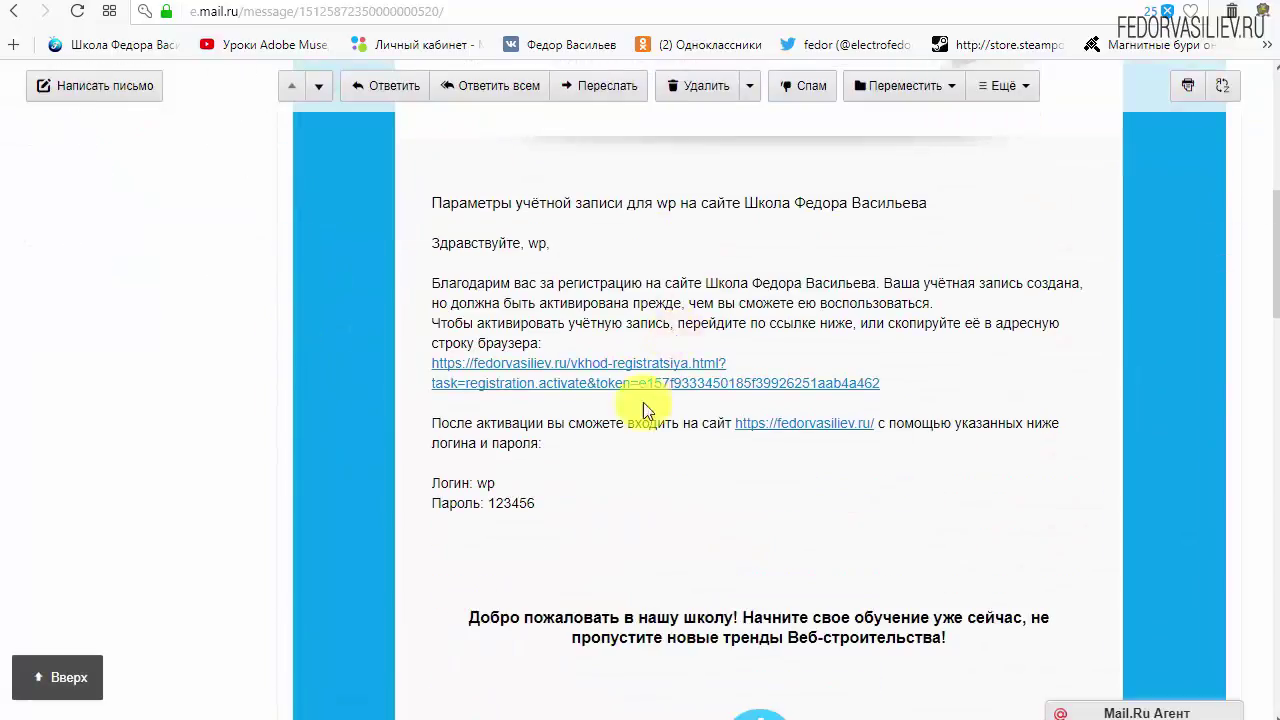
{"action": "left_click_drag", "start_coordinate": [538, 505], "coordinate": [435, 488]}
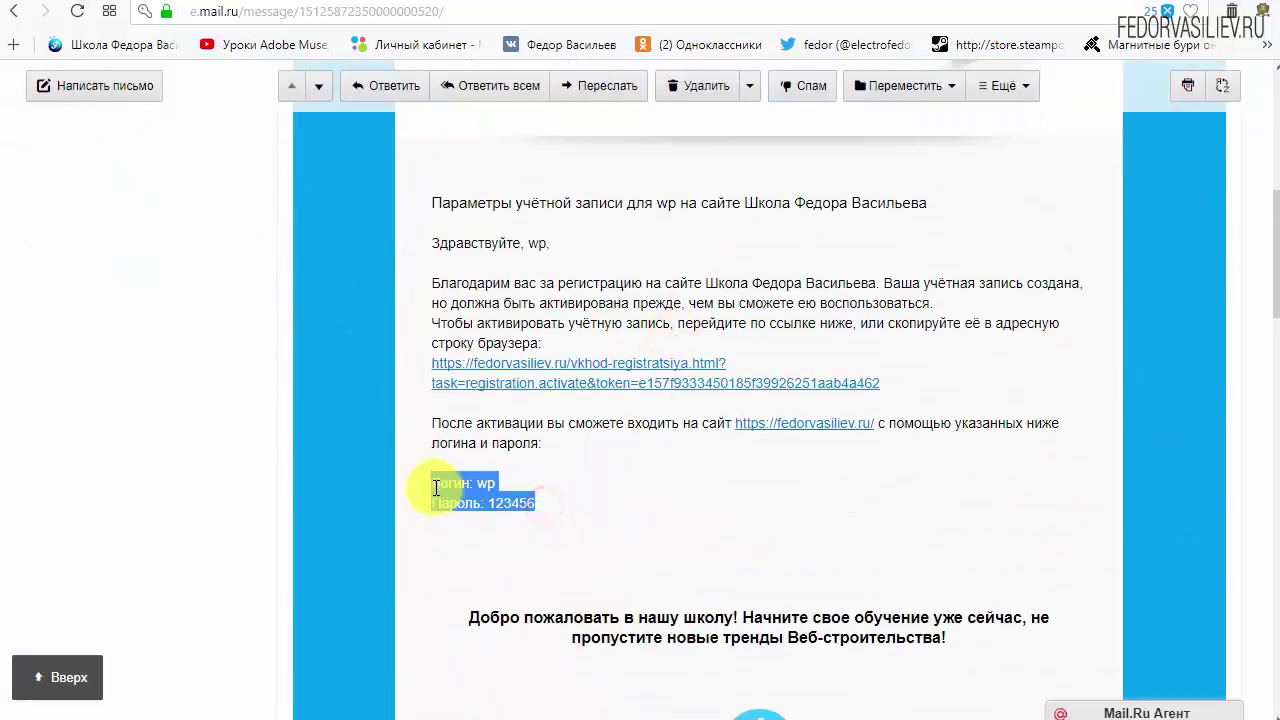
{"action": "left_click", "coordinate": [655, 486]}
{"action": "scroll", "coordinate": [620, 470], "scroll_direction": "down", "scroll_amount": 6}
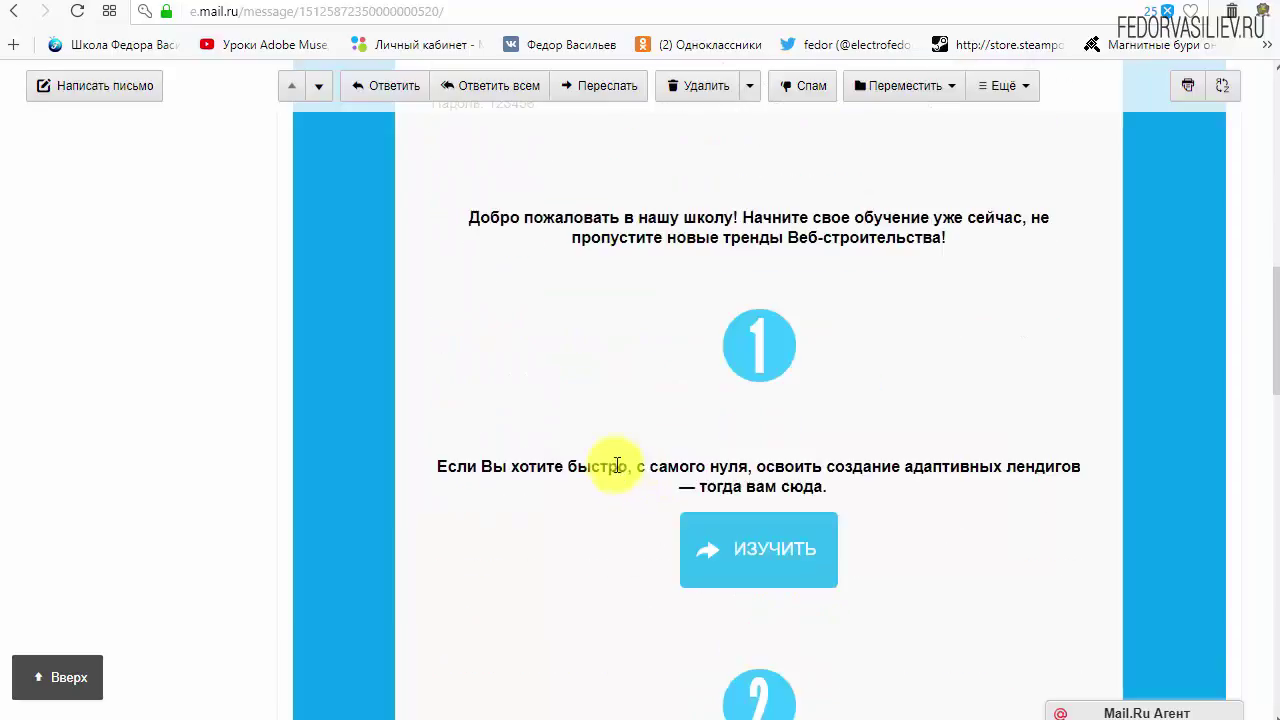
{"action": "scroll", "coordinate": [785, 360], "scroll_direction": "down", "scroll_amount": 3}
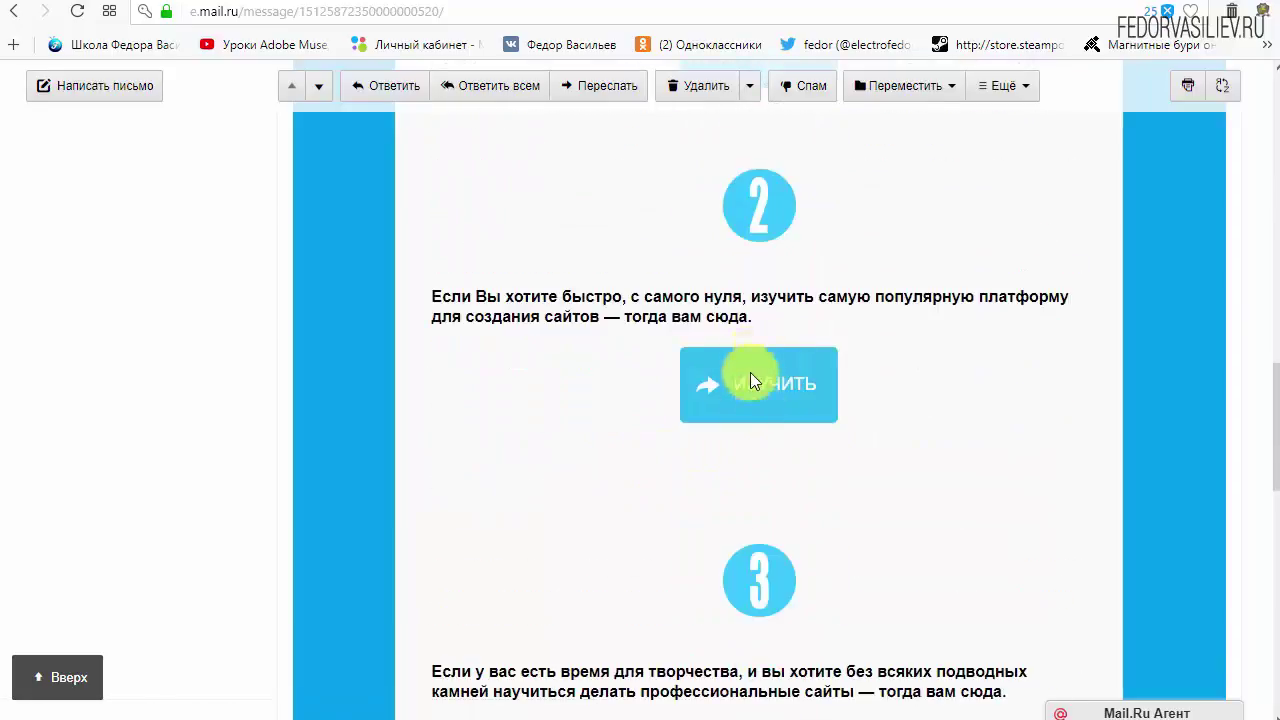
{"action": "scroll", "coordinate": [557, 506], "scroll_direction": "up", "scroll_amount": 9}
{"action": "scroll", "coordinate": [556, 501], "scroll_direction": "up", "scroll_amount": 1}
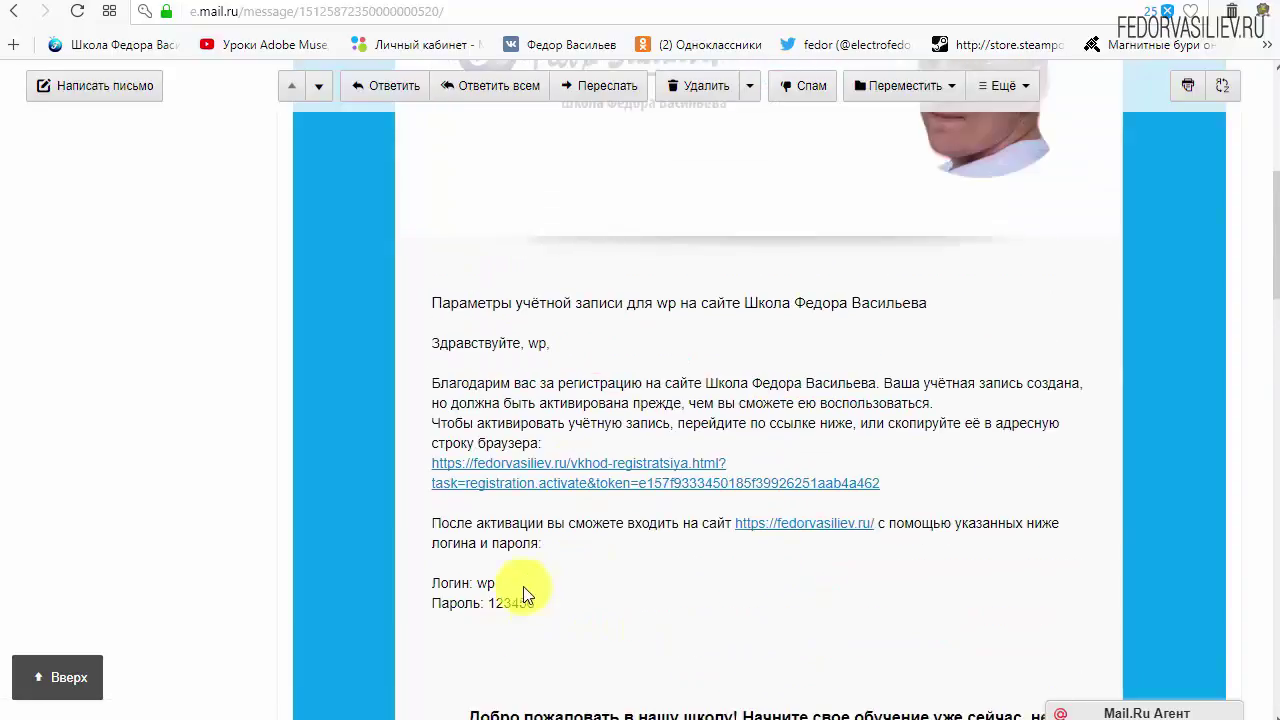
Step: Follow the activation link in the confirmation e-mail
{"action": "left_click_drag", "start_coordinate": [880, 484], "coordinate": [500, 464]}
{"action": "left_click", "coordinate": [825, 450]}
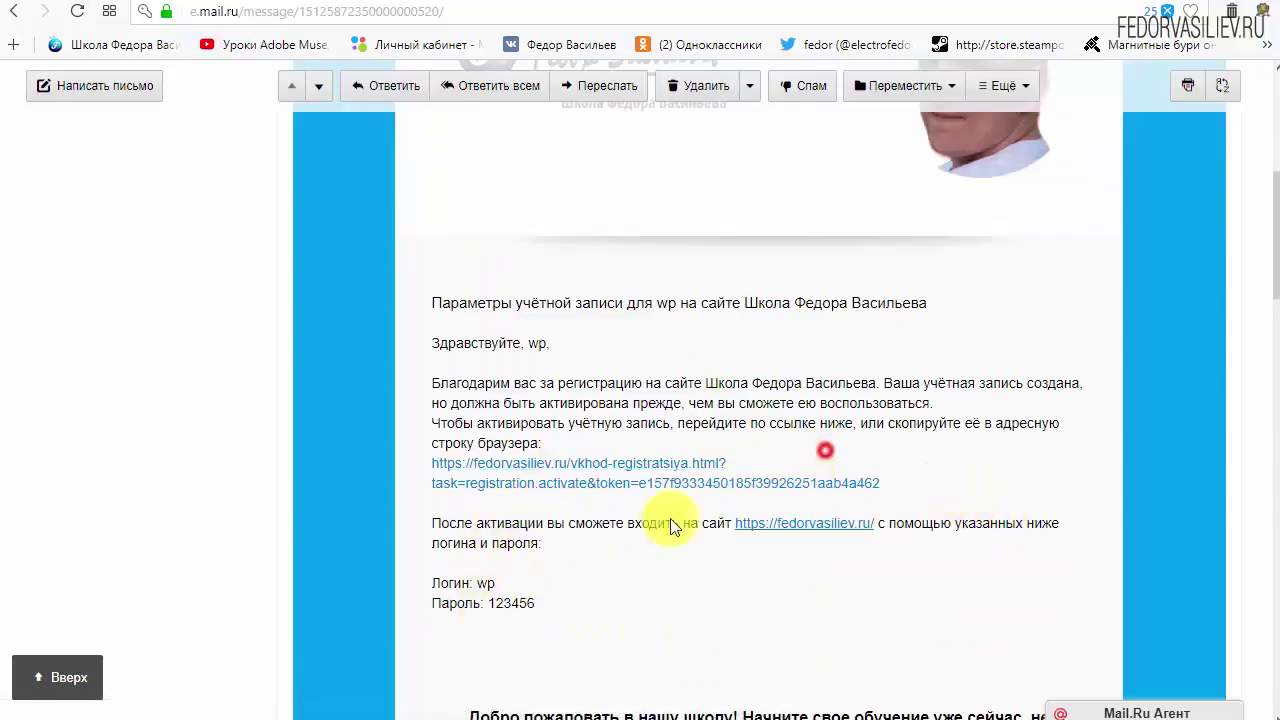
{"action": "left_click", "coordinate": [641, 466]}
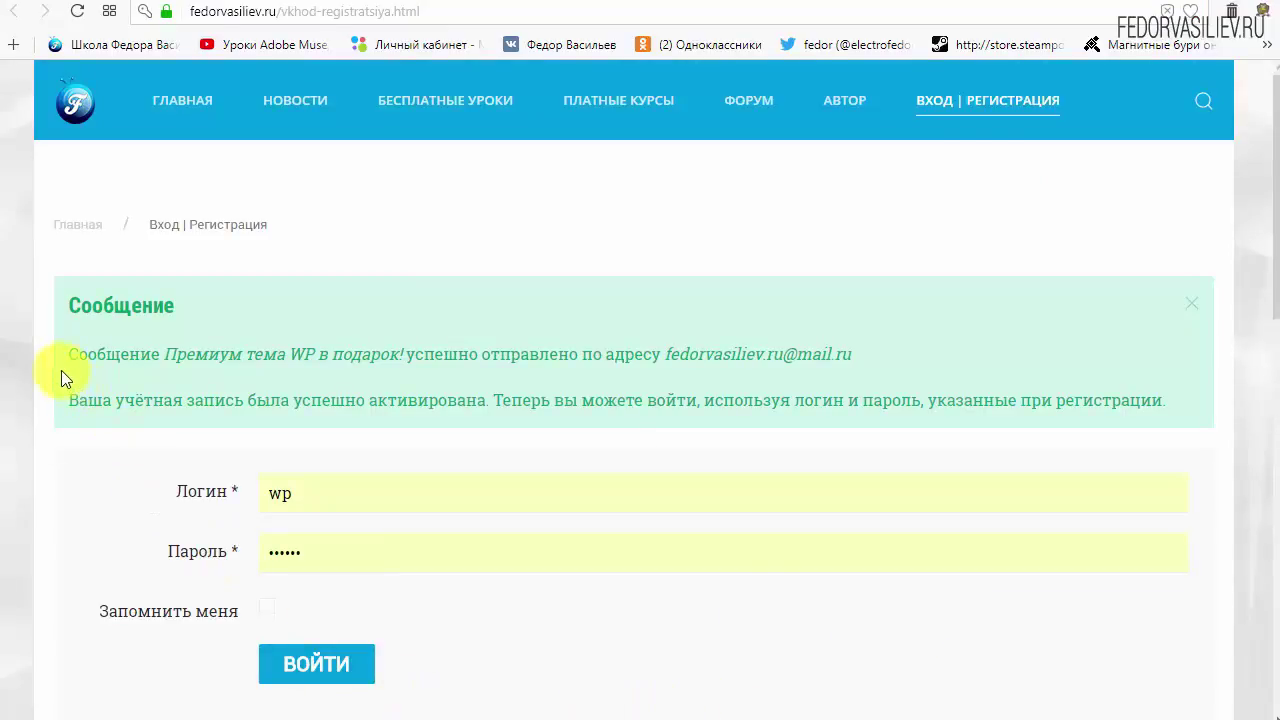
{"action": "left_click_drag", "start_coordinate": [69, 324], "coordinate": [237, 302]}
{"action": "left_click", "coordinate": [237, 302]}
{"action": "left_click_drag", "start_coordinate": [73, 352], "coordinate": [146, 357]}
{"action": "left_click", "coordinate": [146, 357]}
Step: Return to the Mail.ru inbox showing the new «Премиум тема WP в подарок!» message
{"action": "left_click", "coordinate": [130, 4]}
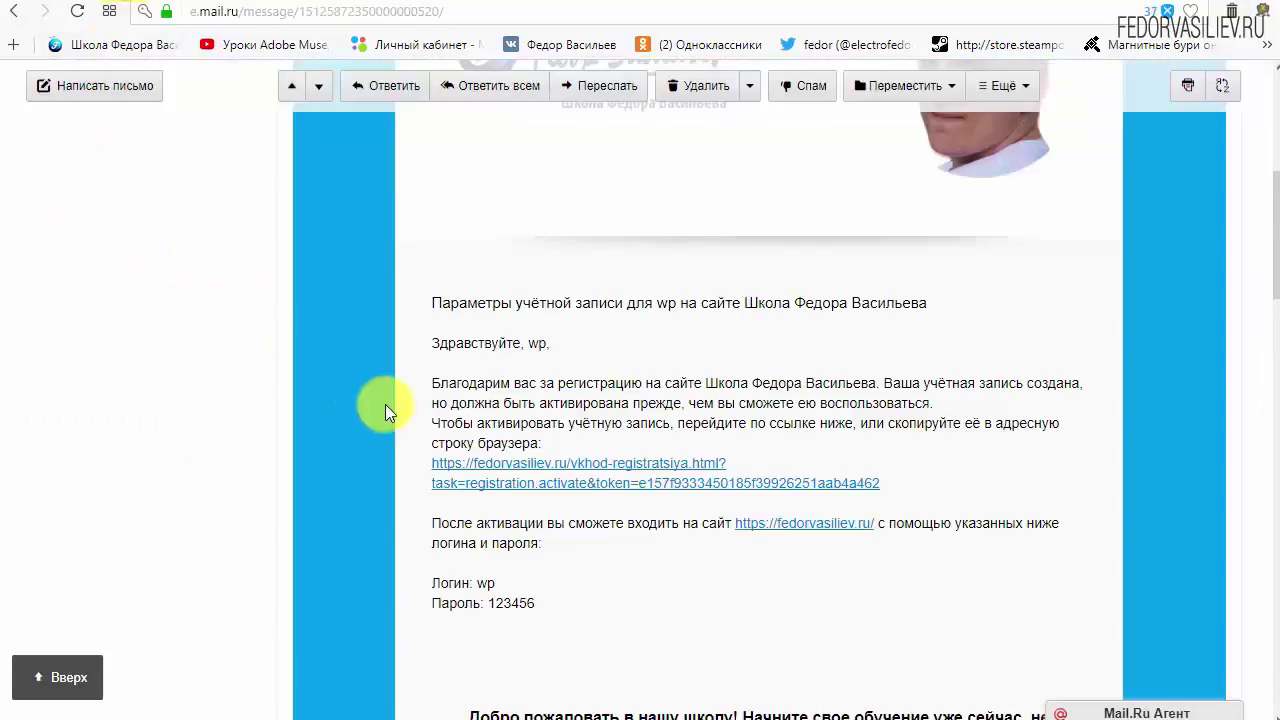
{"action": "scroll", "coordinate": [385, 404], "scroll_direction": "up", "scroll_amount": 5}
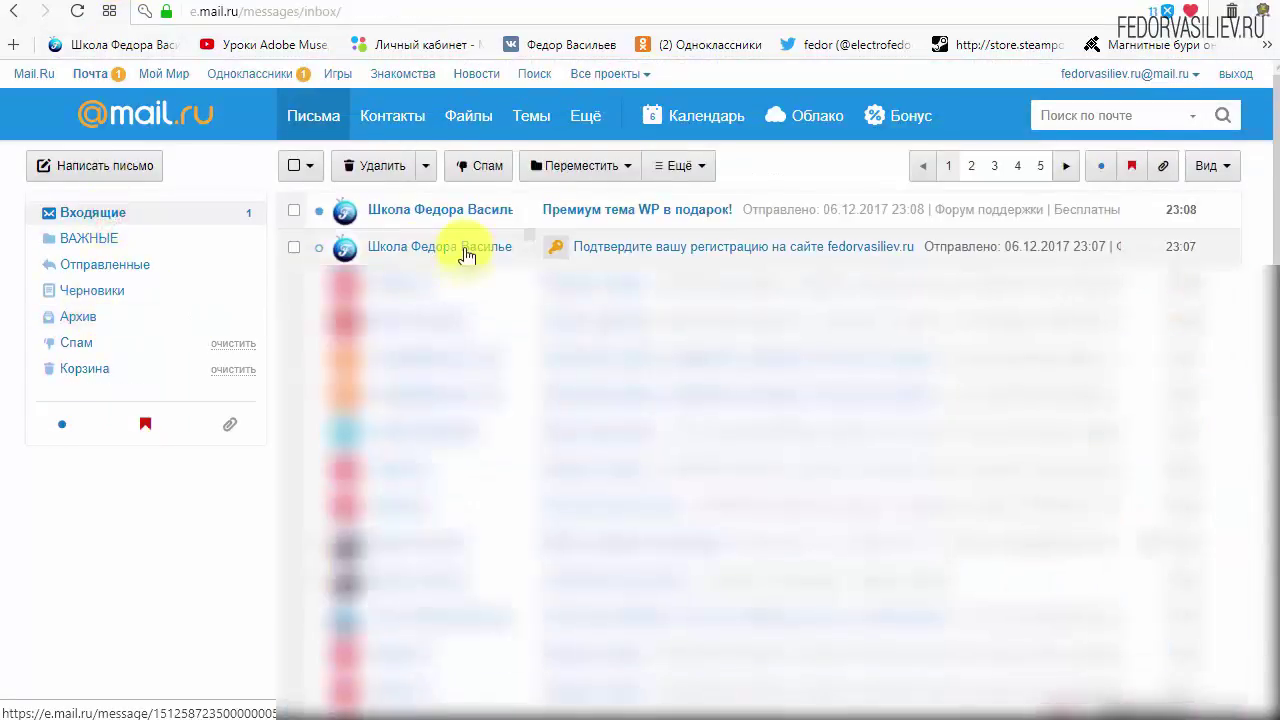